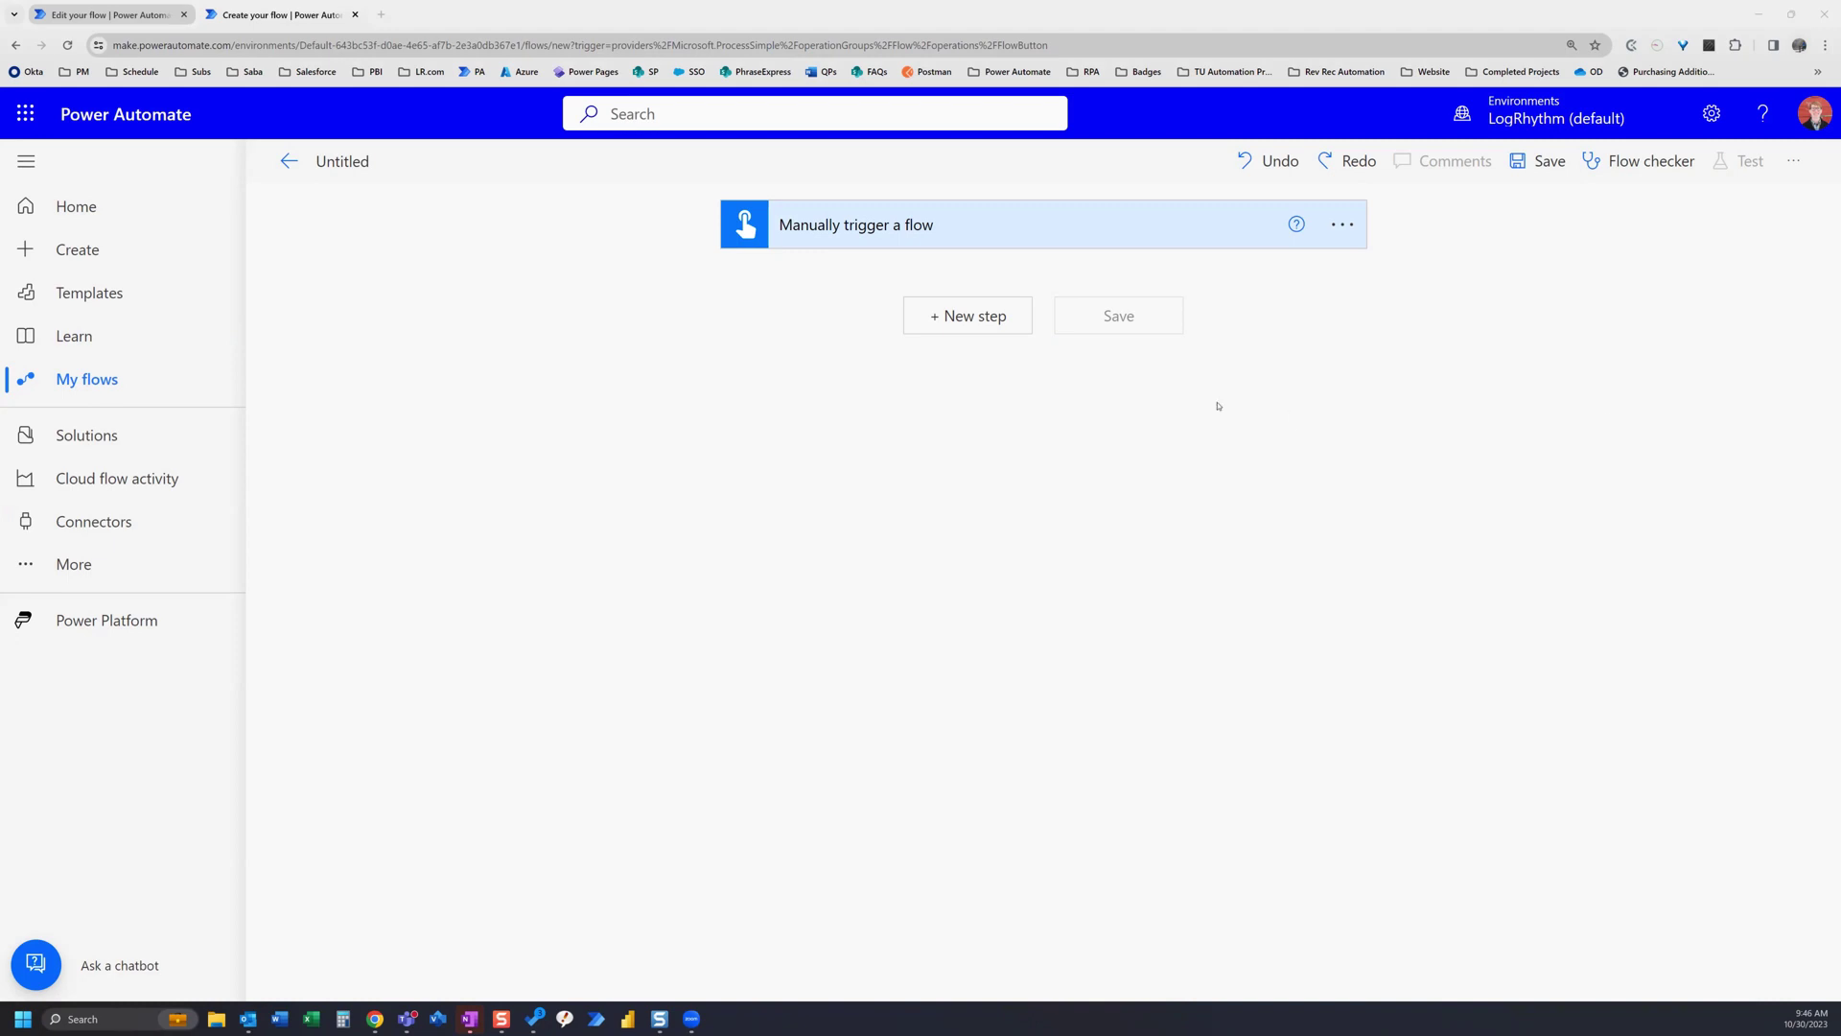
Add a Condition action from Control after the manual trigger by searching 'condition'
{"action": "left_click", "coordinate": [951, 322]}
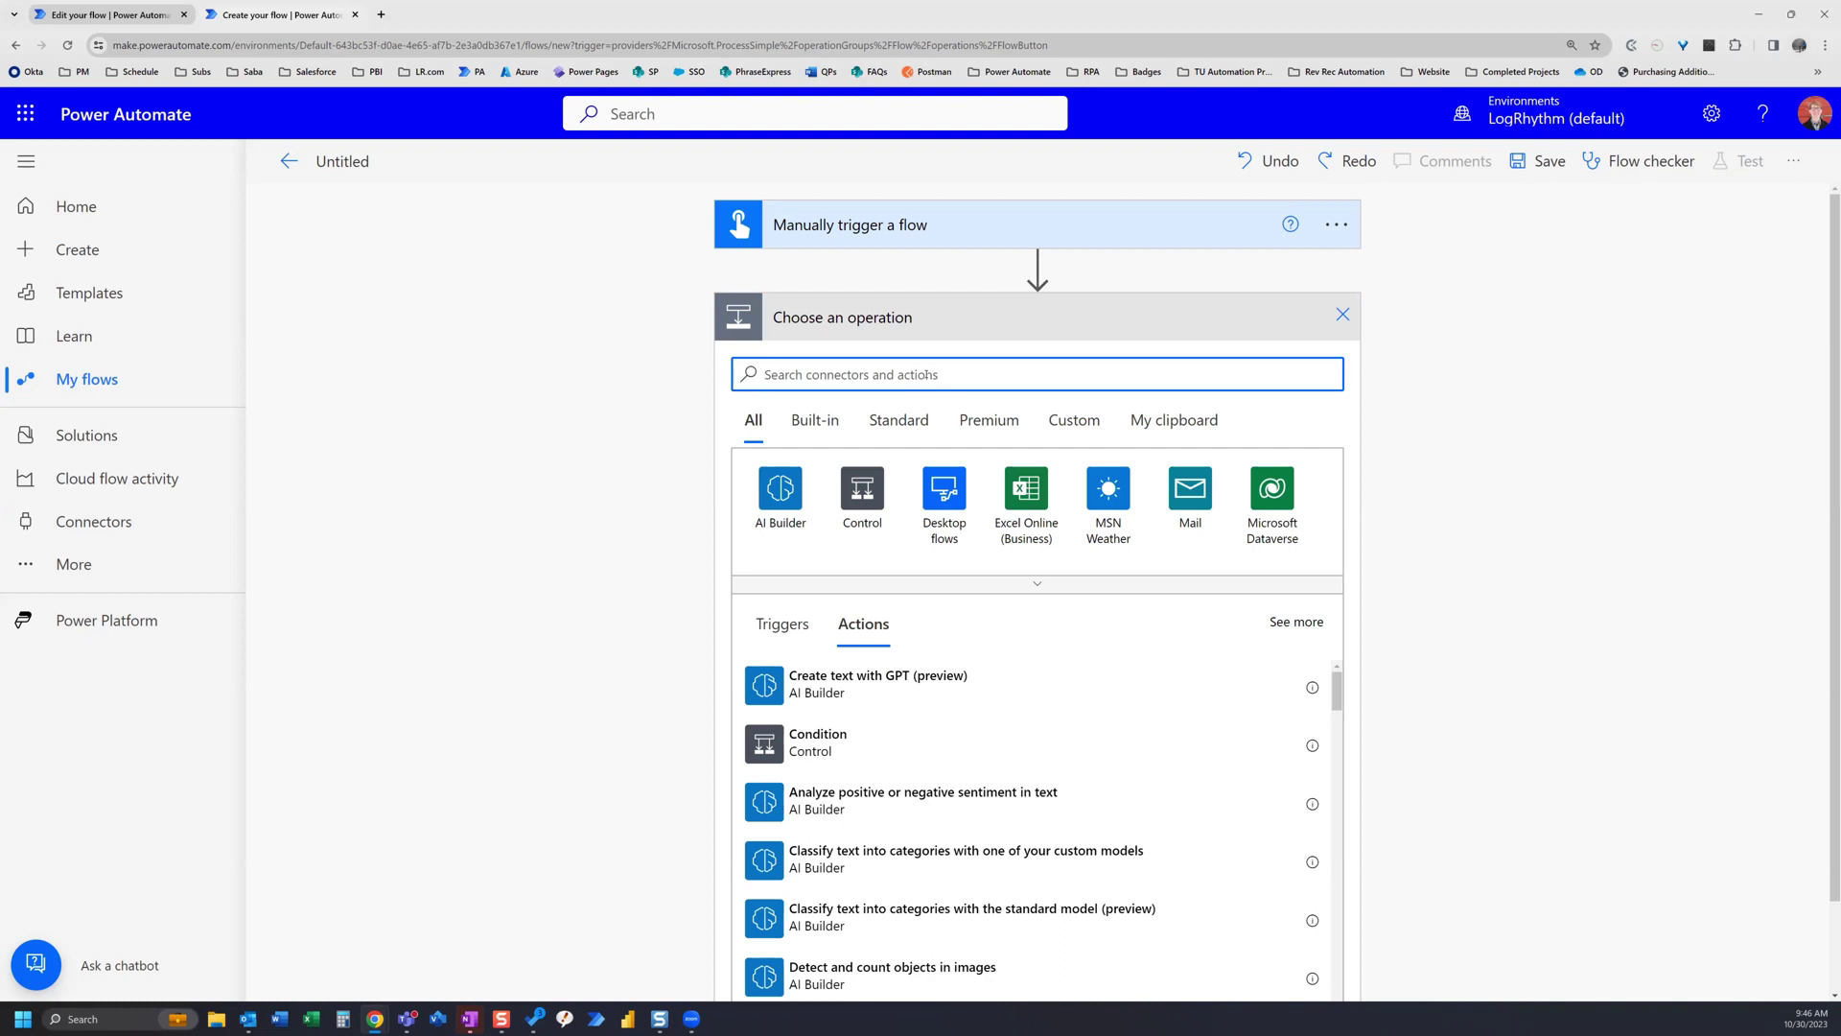
{"action": "type", "text": "condition"}
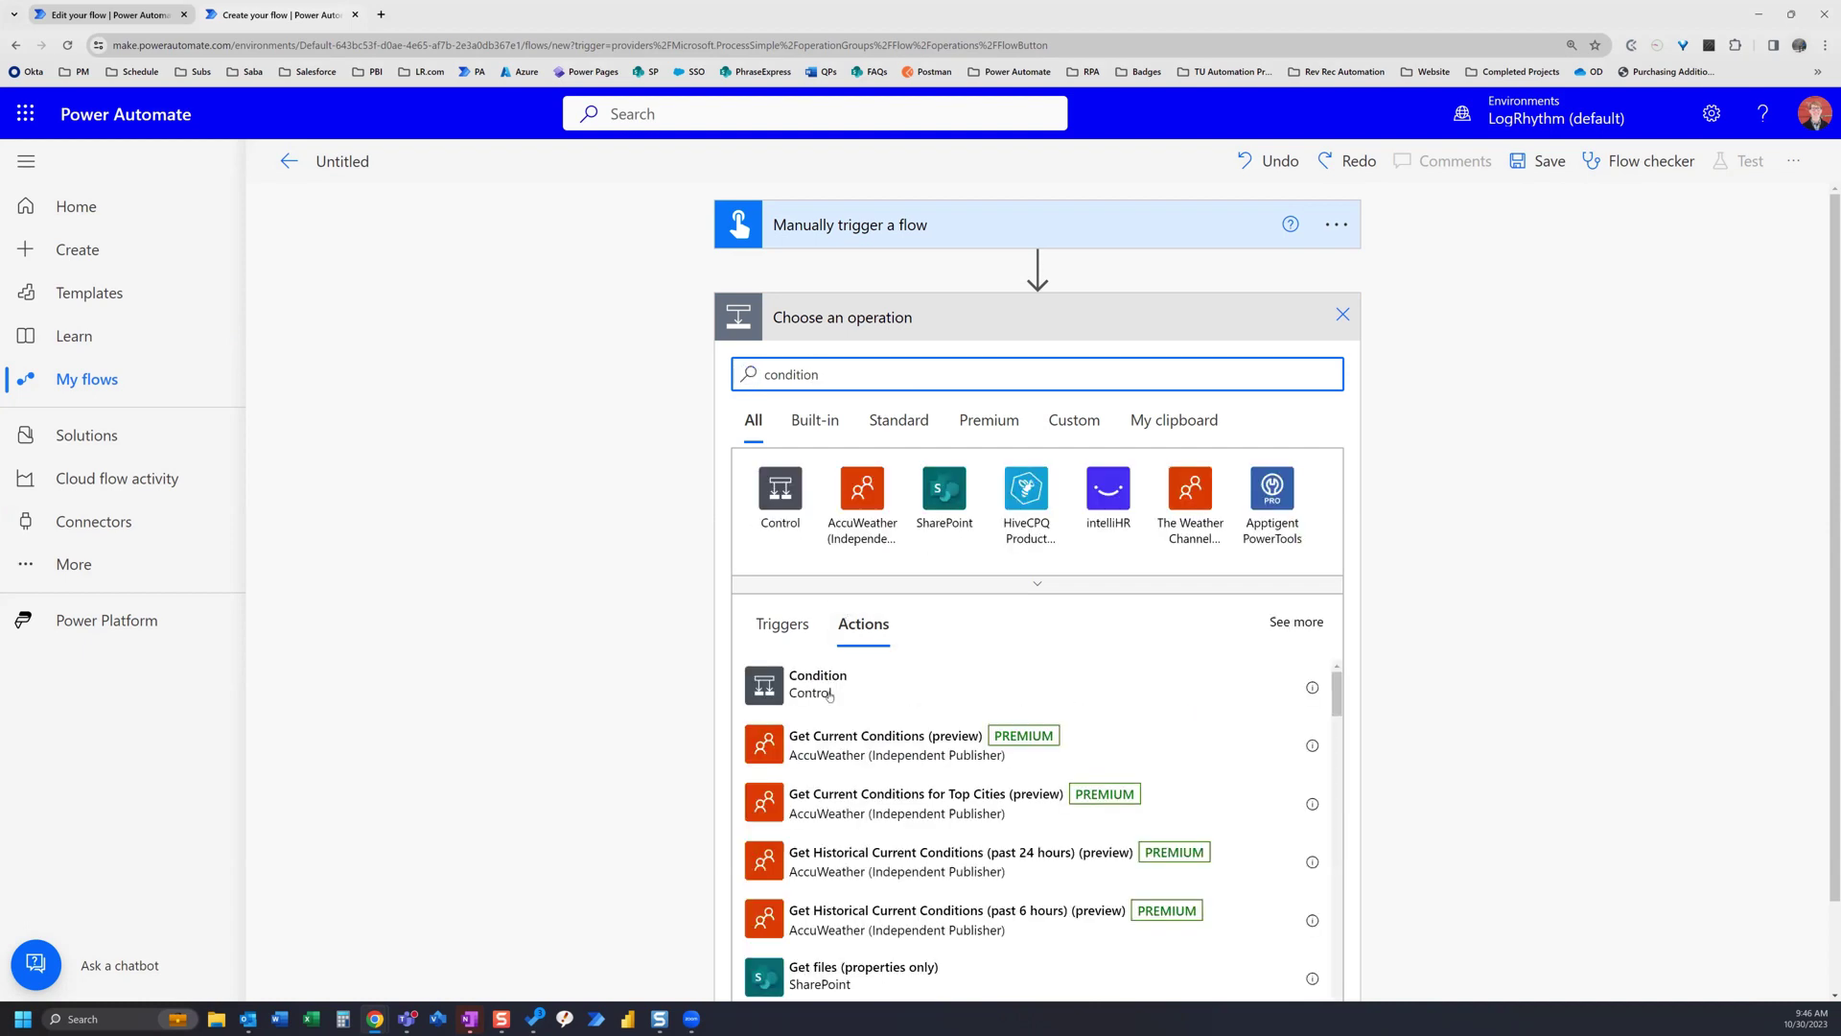
{"action": "left_click", "coordinate": [836, 688]}
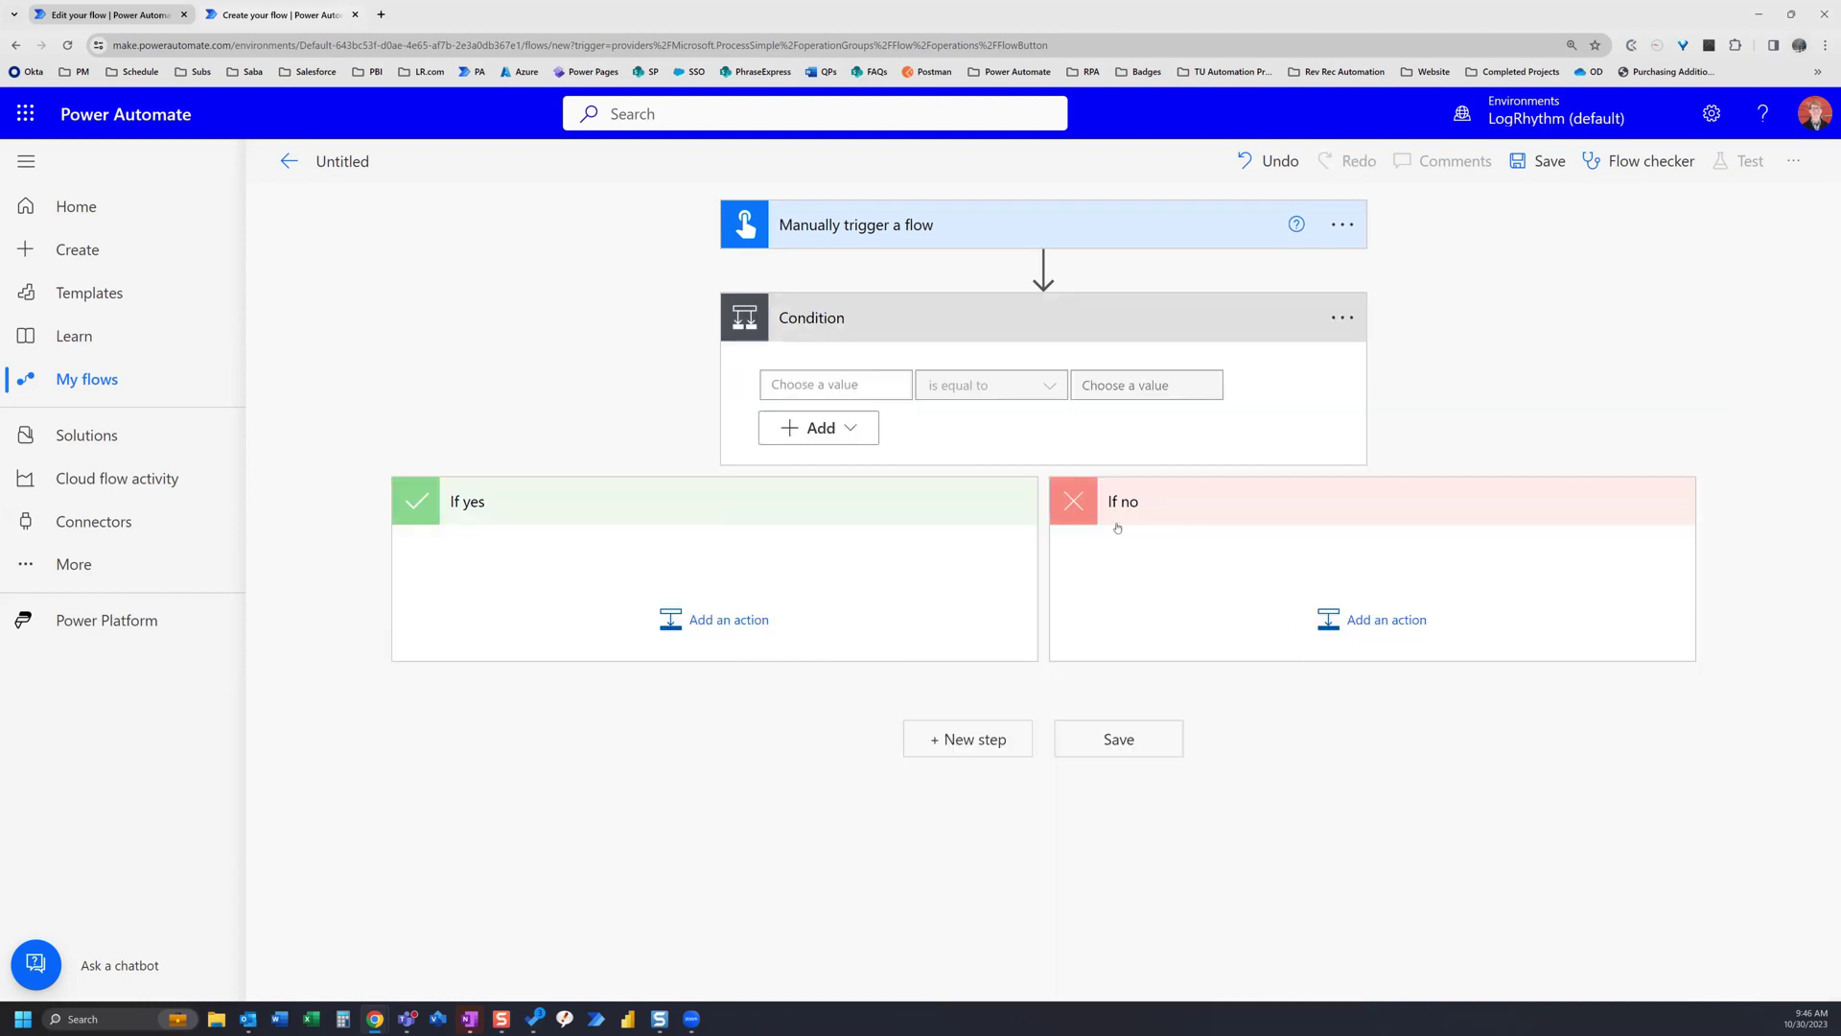
Set the condition's first value to the trigger's User name and keep the is equal to operator
{"action": "left_click", "coordinate": [828, 385]}
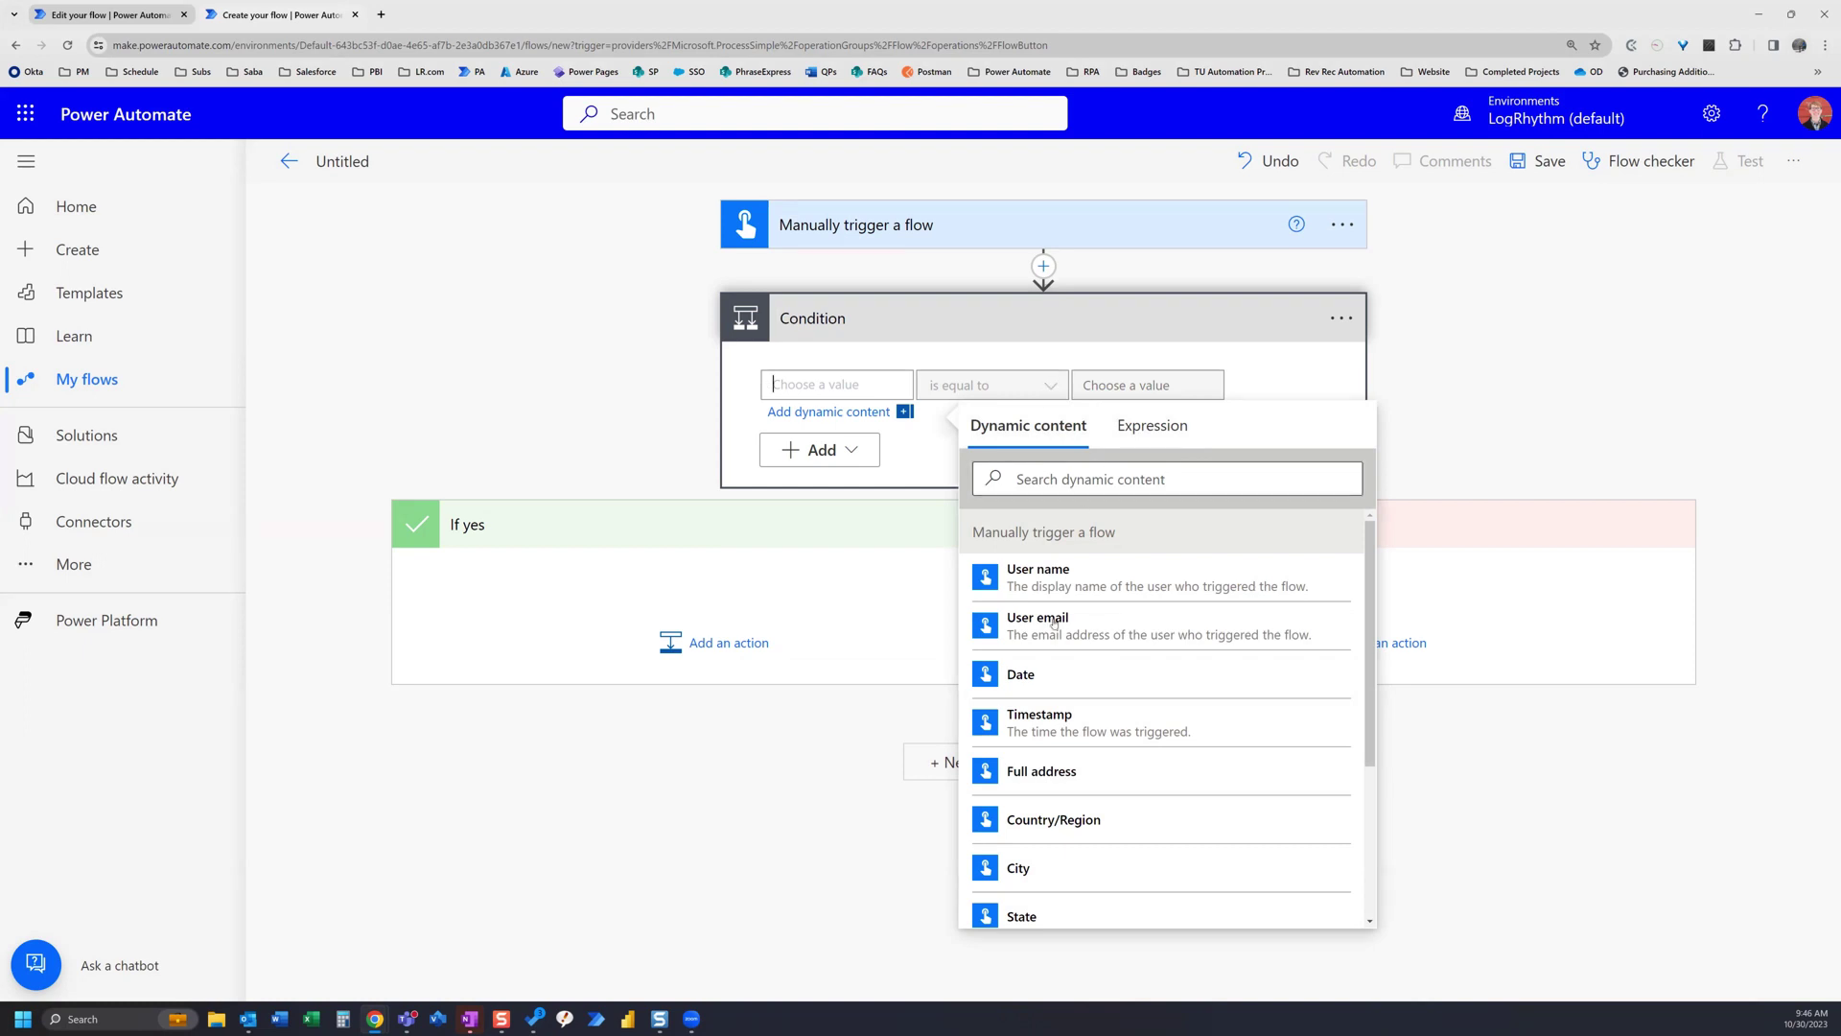
{"action": "left_click", "coordinate": [1055, 575]}
{"action": "left_click", "coordinate": [1051, 385]}
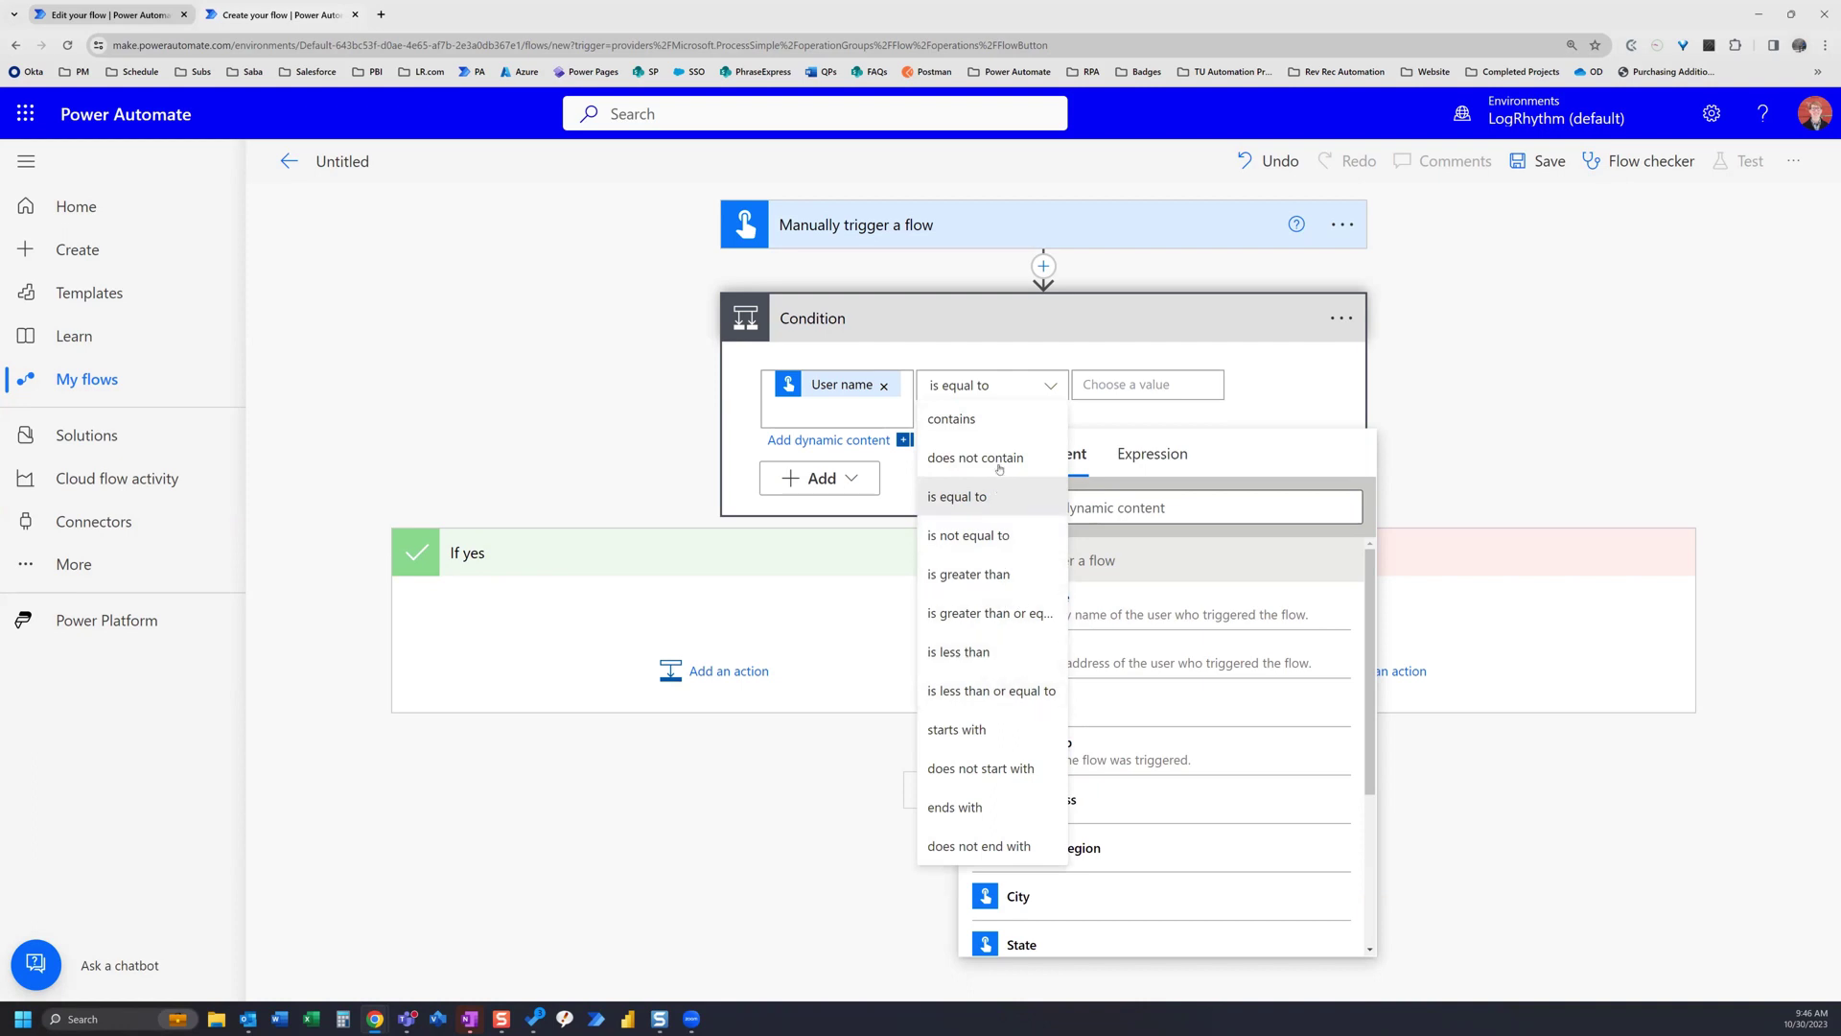
{"action": "left_click", "coordinate": [1143, 384]}
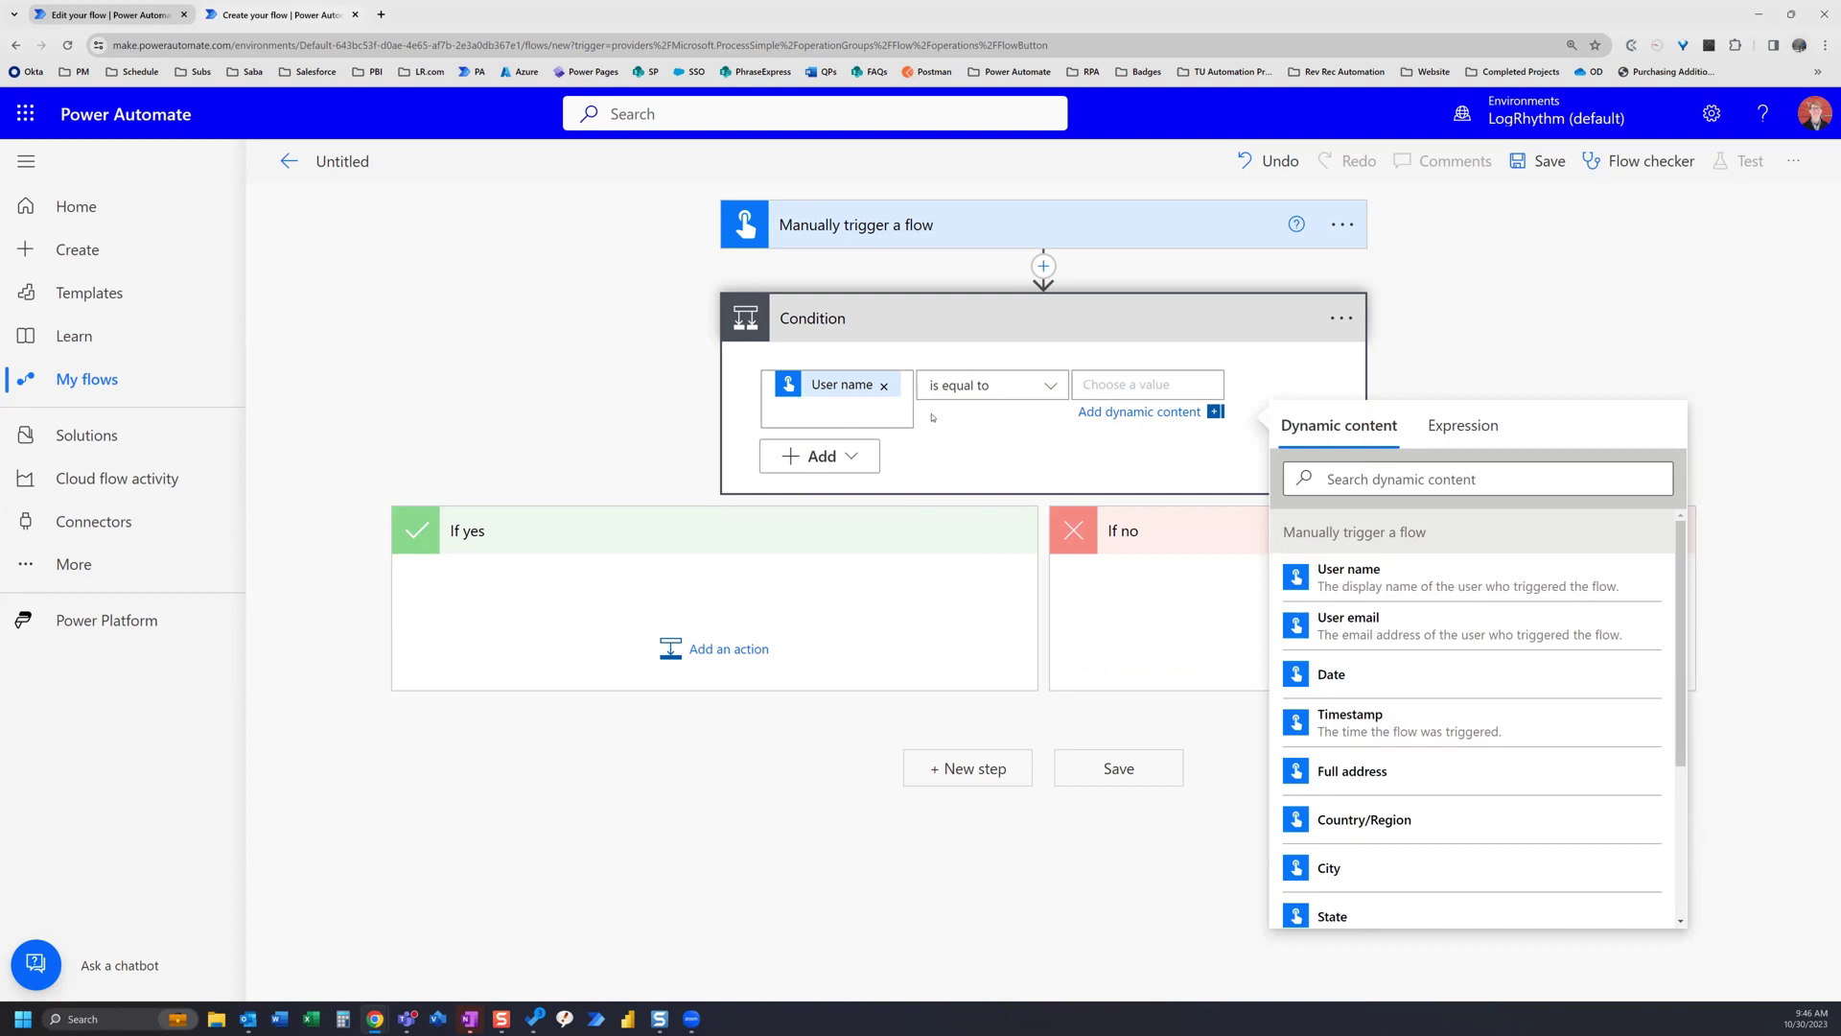
Add a second row to the condition and switch its operator from And to Or
{"action": "left_click", "coordinate": [853, 460]}
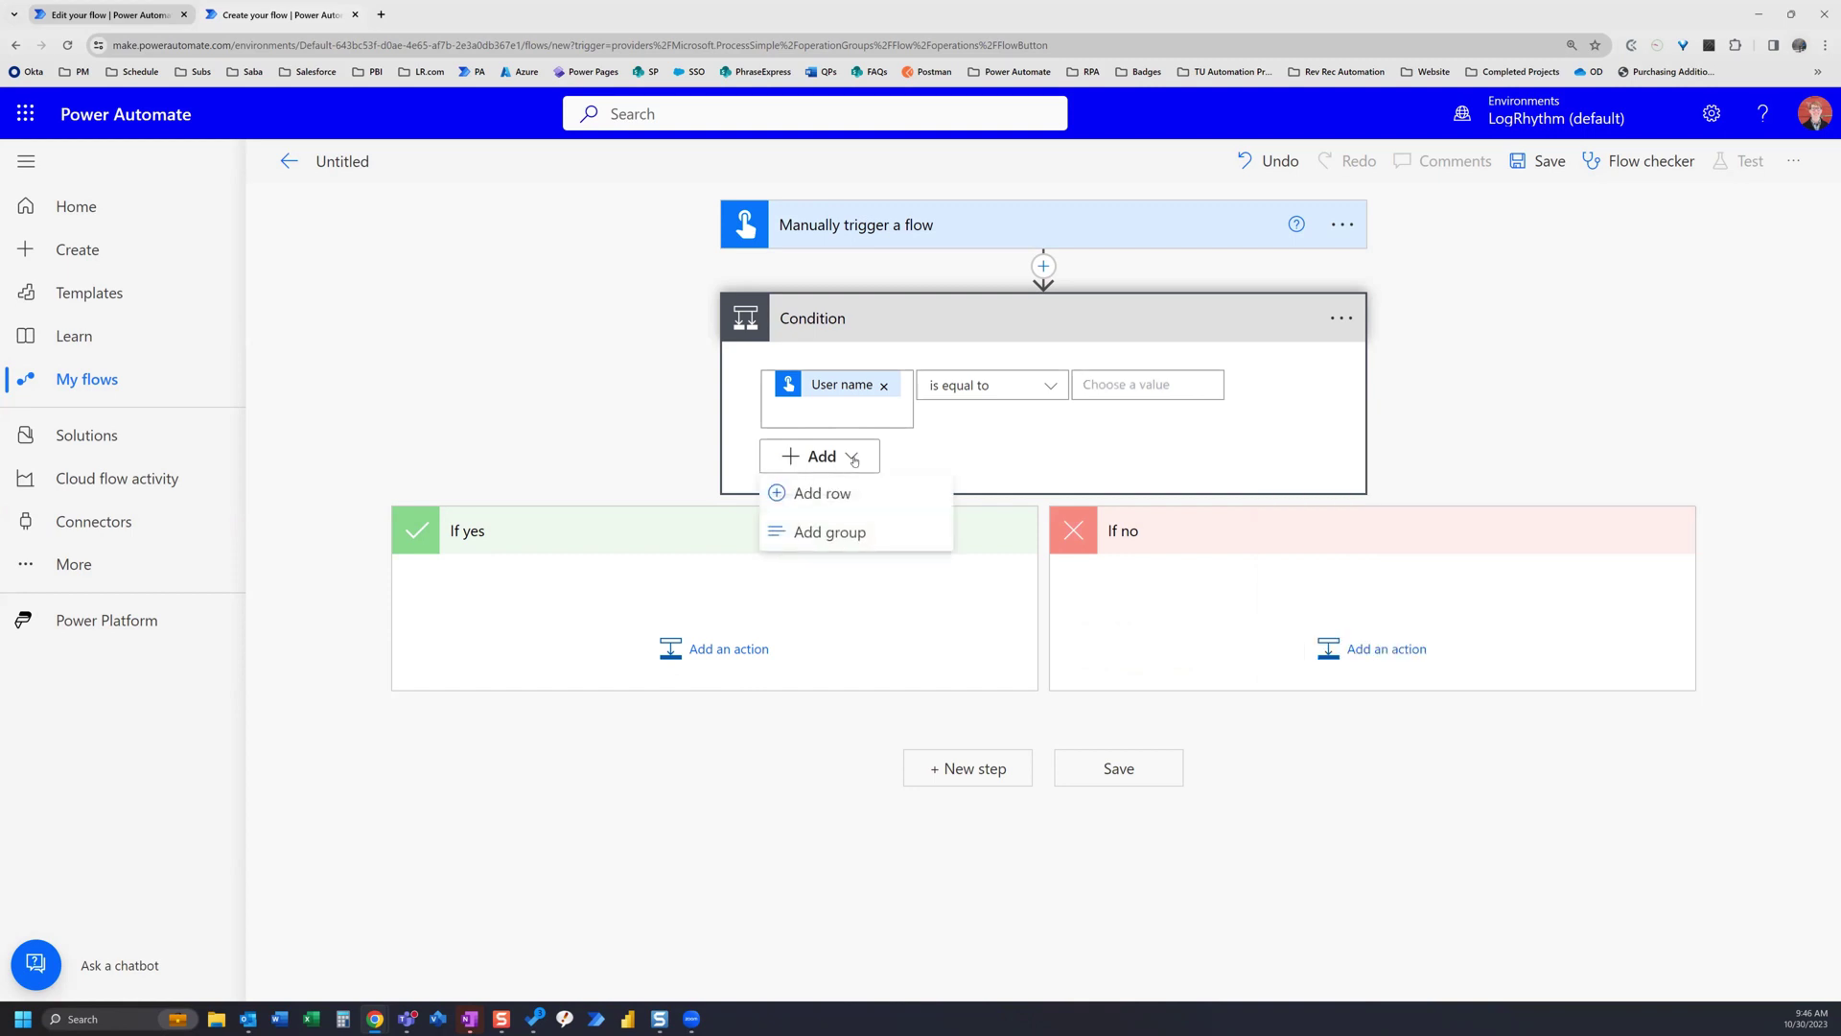
{"action": "left_click", "coordinate": [849, 497]}
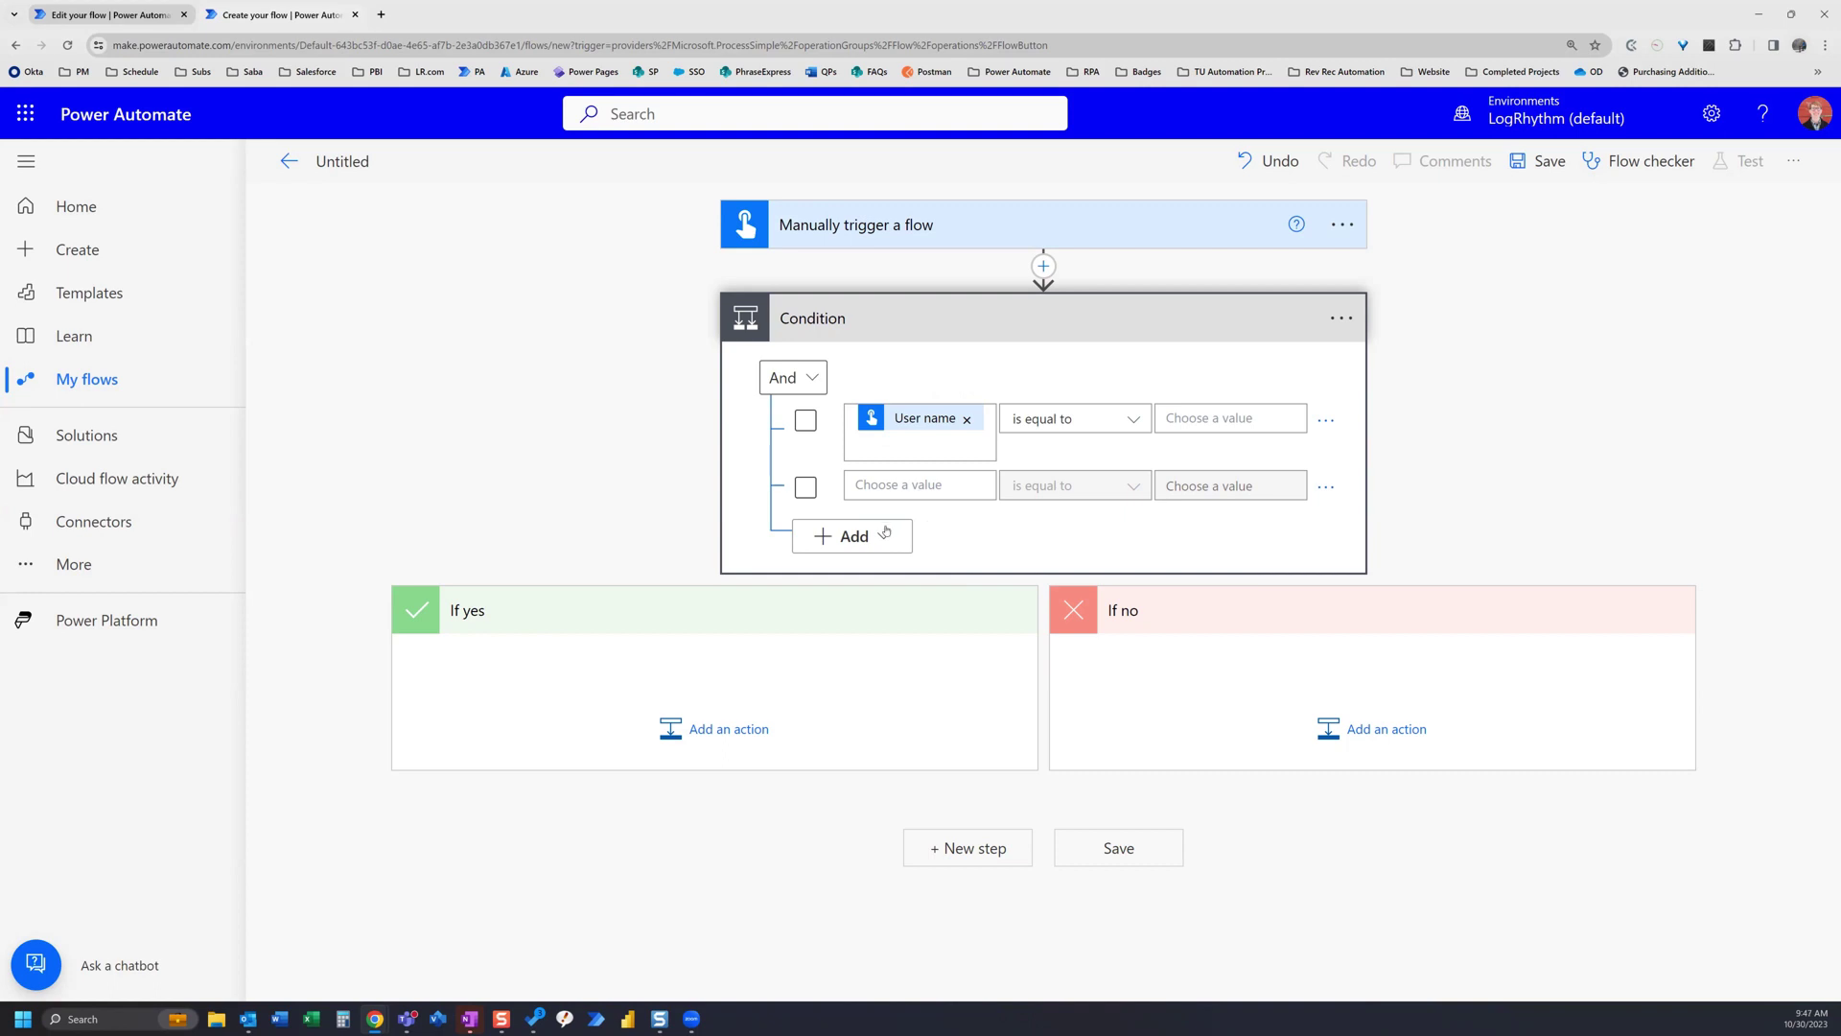
{"action": "left_click", "coordinate": [792, 377]}
{"action": "left_click", "coordinate": [777, 454]}
Add a nested And group to the condition and give it a second empty row
{"action": "left_click", "coordinate": [883, 539]}
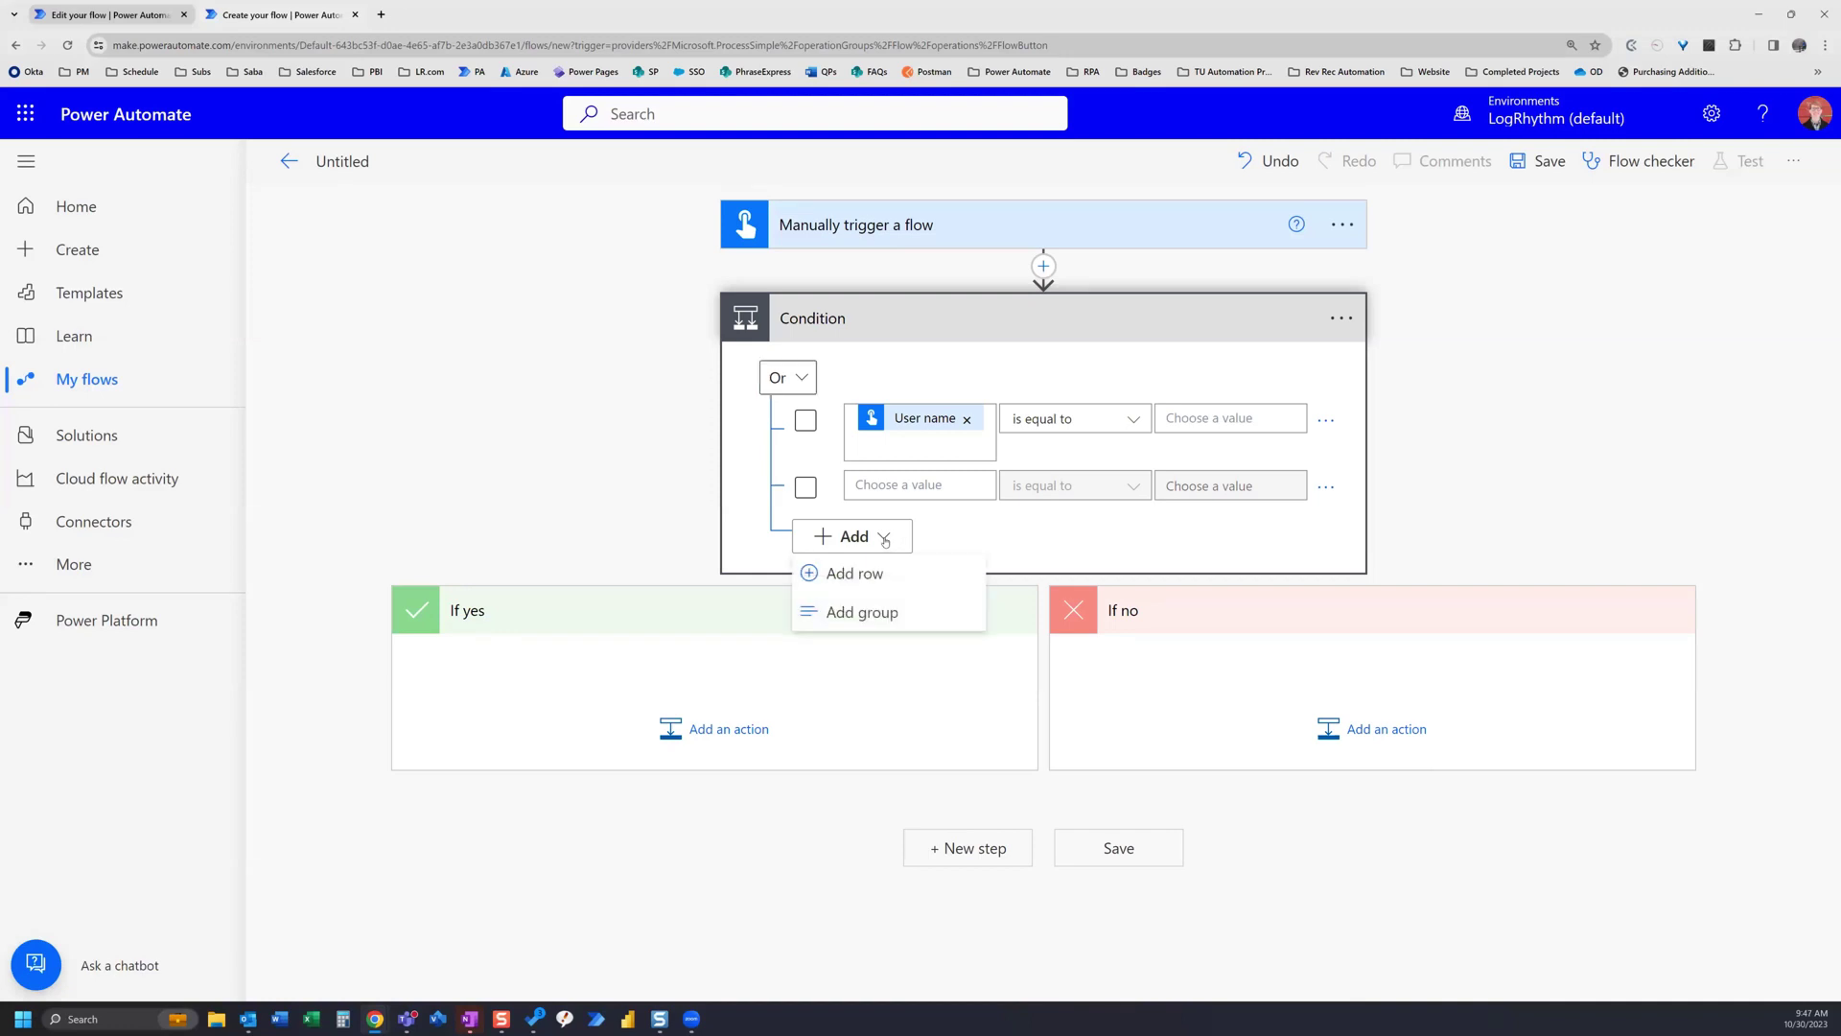
{"action": "left_click", "coordinate": [883, 612]}
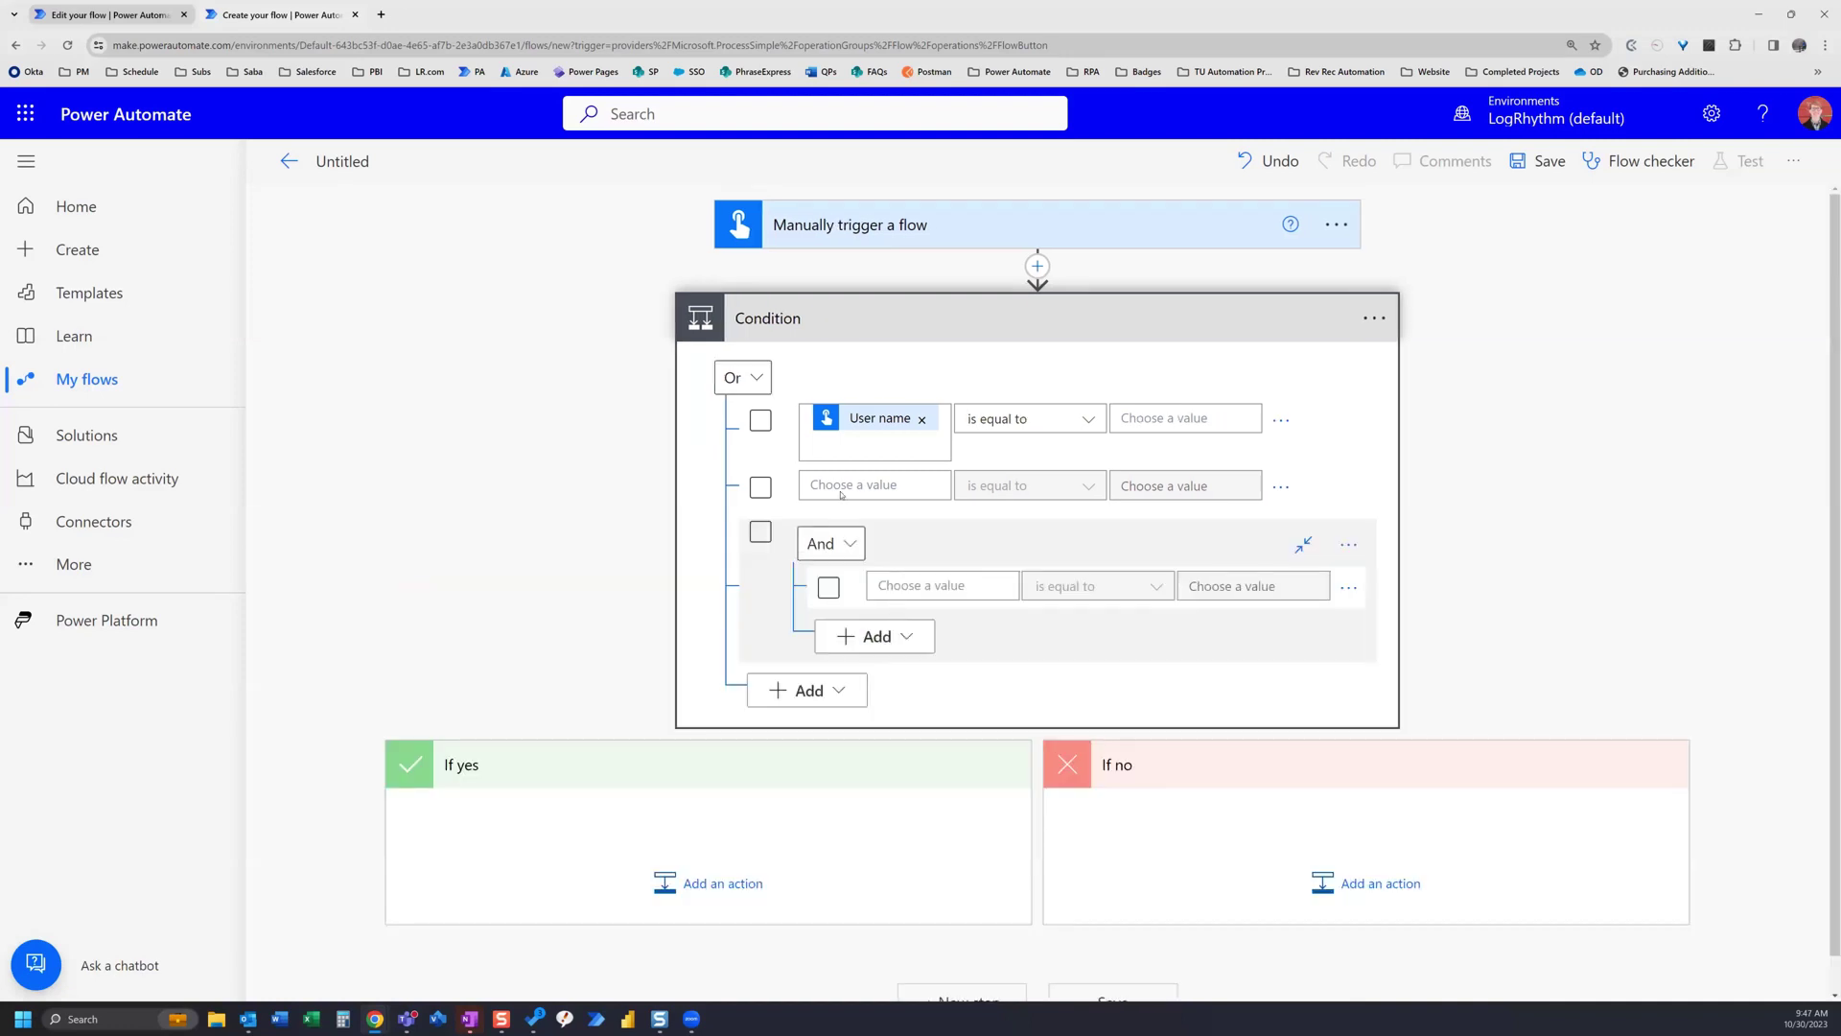
{"action": "left_click", "coordinate": [760, 420]}
{"action": "left_click", "coordinate": [902, 587]}
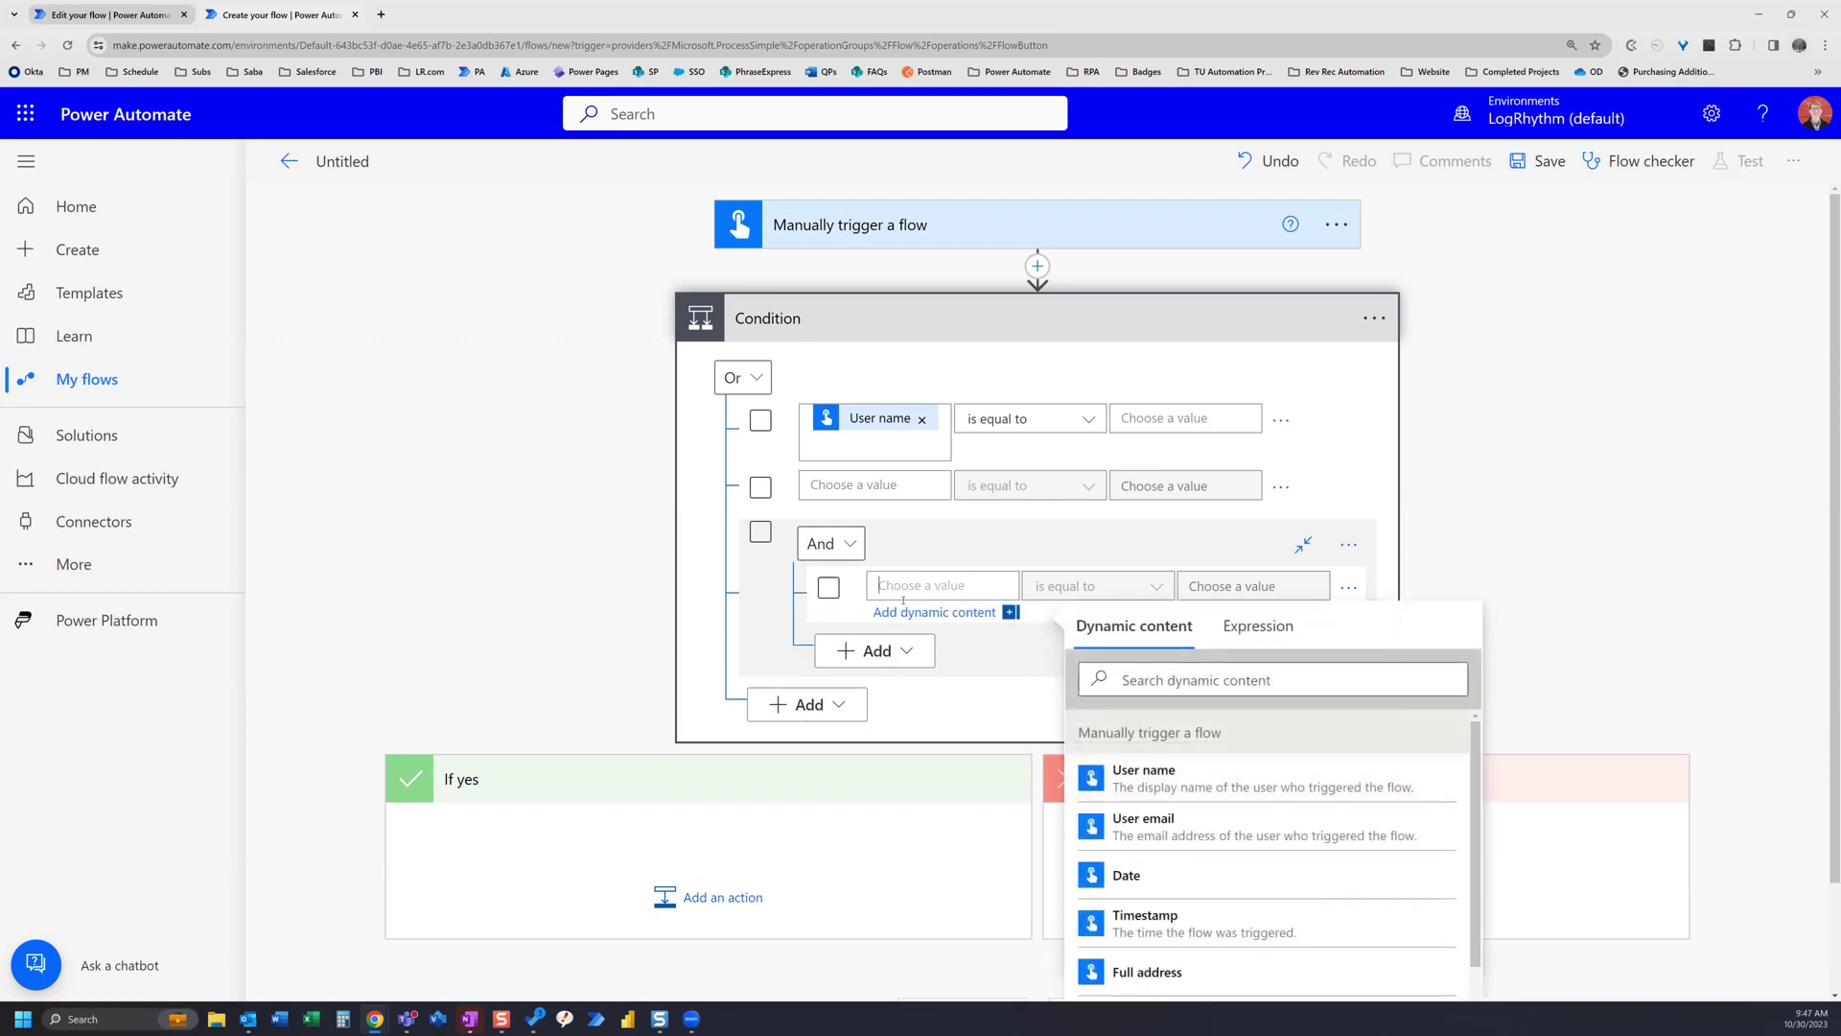
{"action": "left_click", "coordinate": [850, 658]}
{"action": "left_click", "coordinate": [897, 677]}
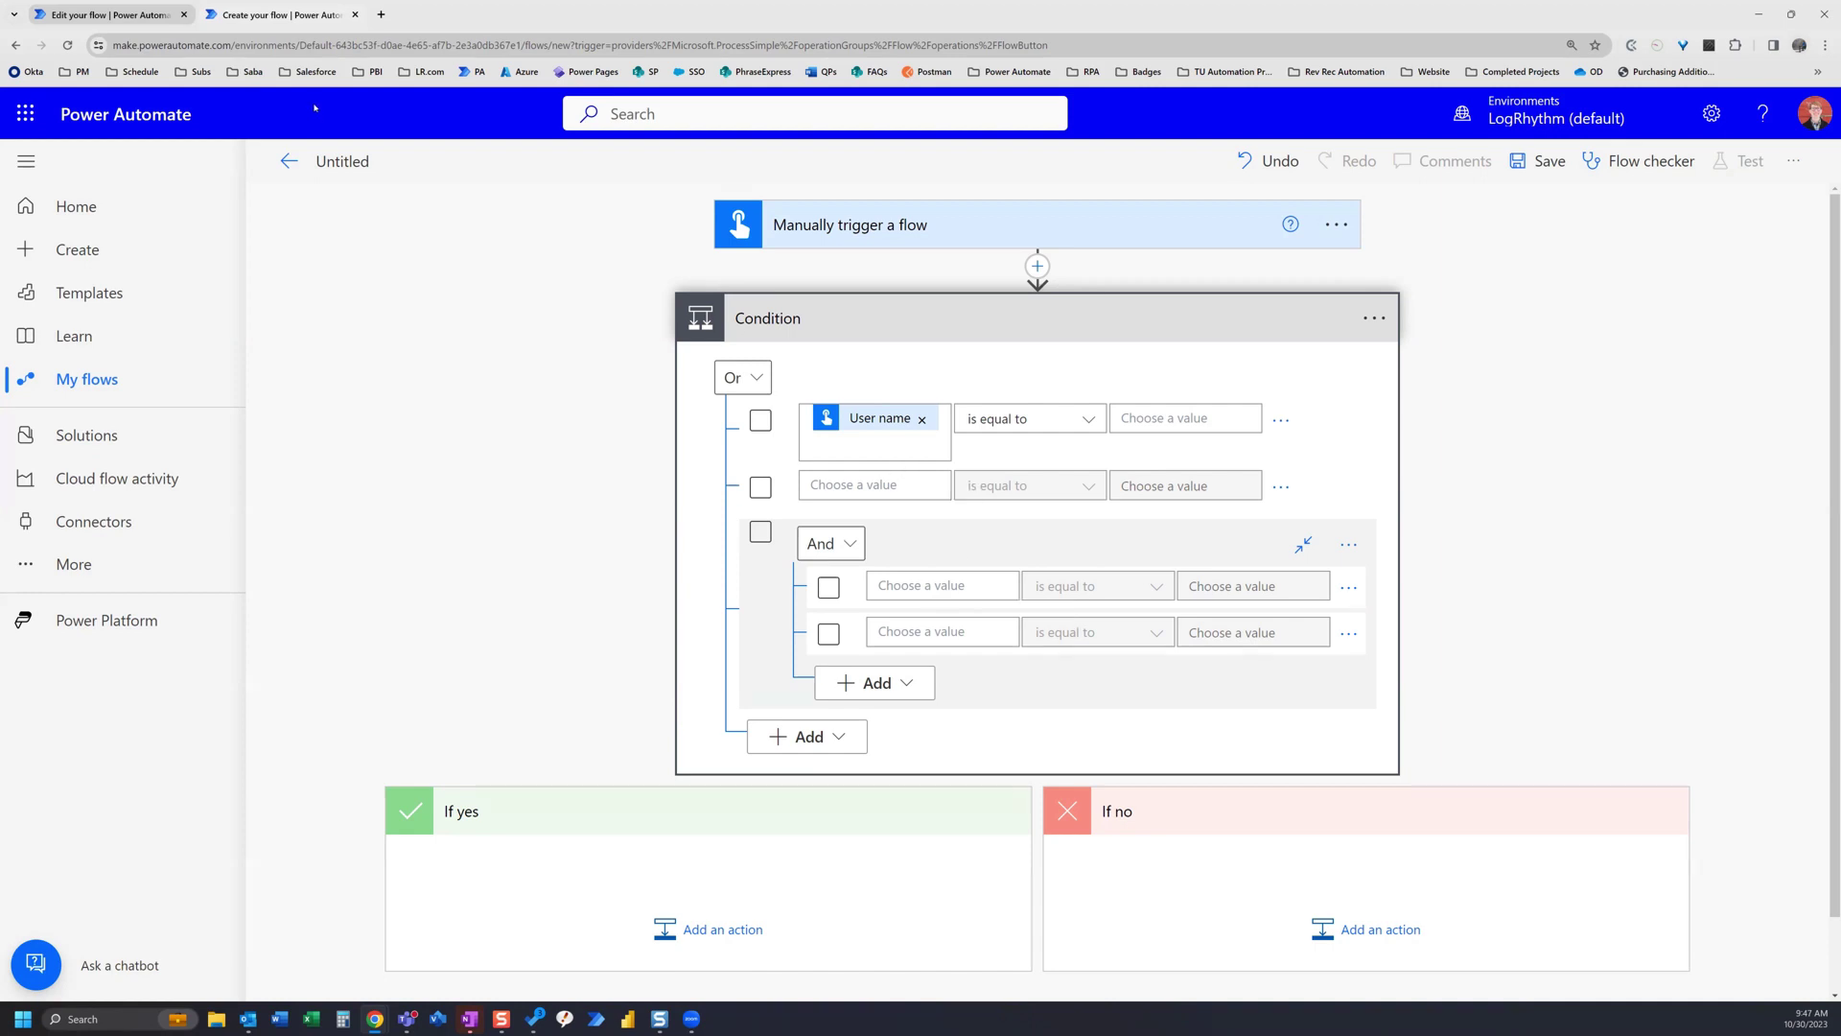
Switch to the Welcome to Training Email (EMEA and iMETA) flow and scroll to its conditions
{"action": "left_click", "coordinate": [115, 16]}
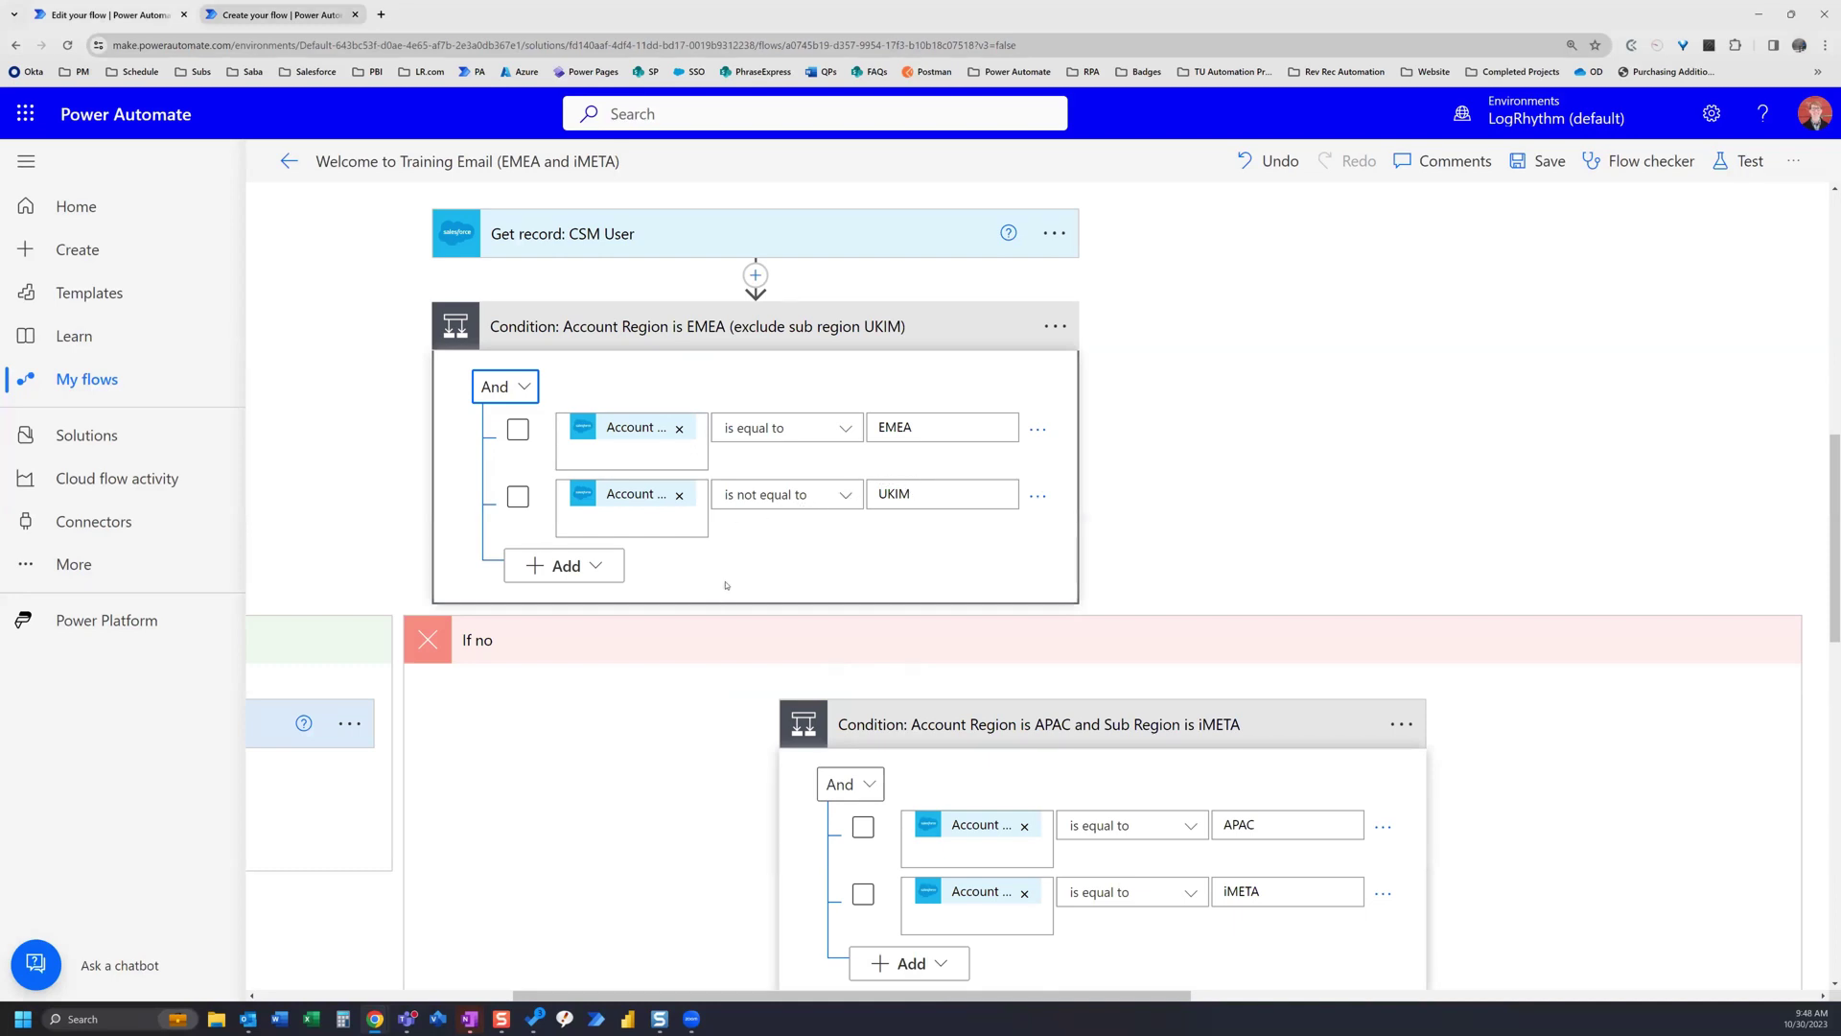
{"action": "scroll", "coordinate": [1059, 765], "scroll_direction": "down", "scroll_amount": 1}
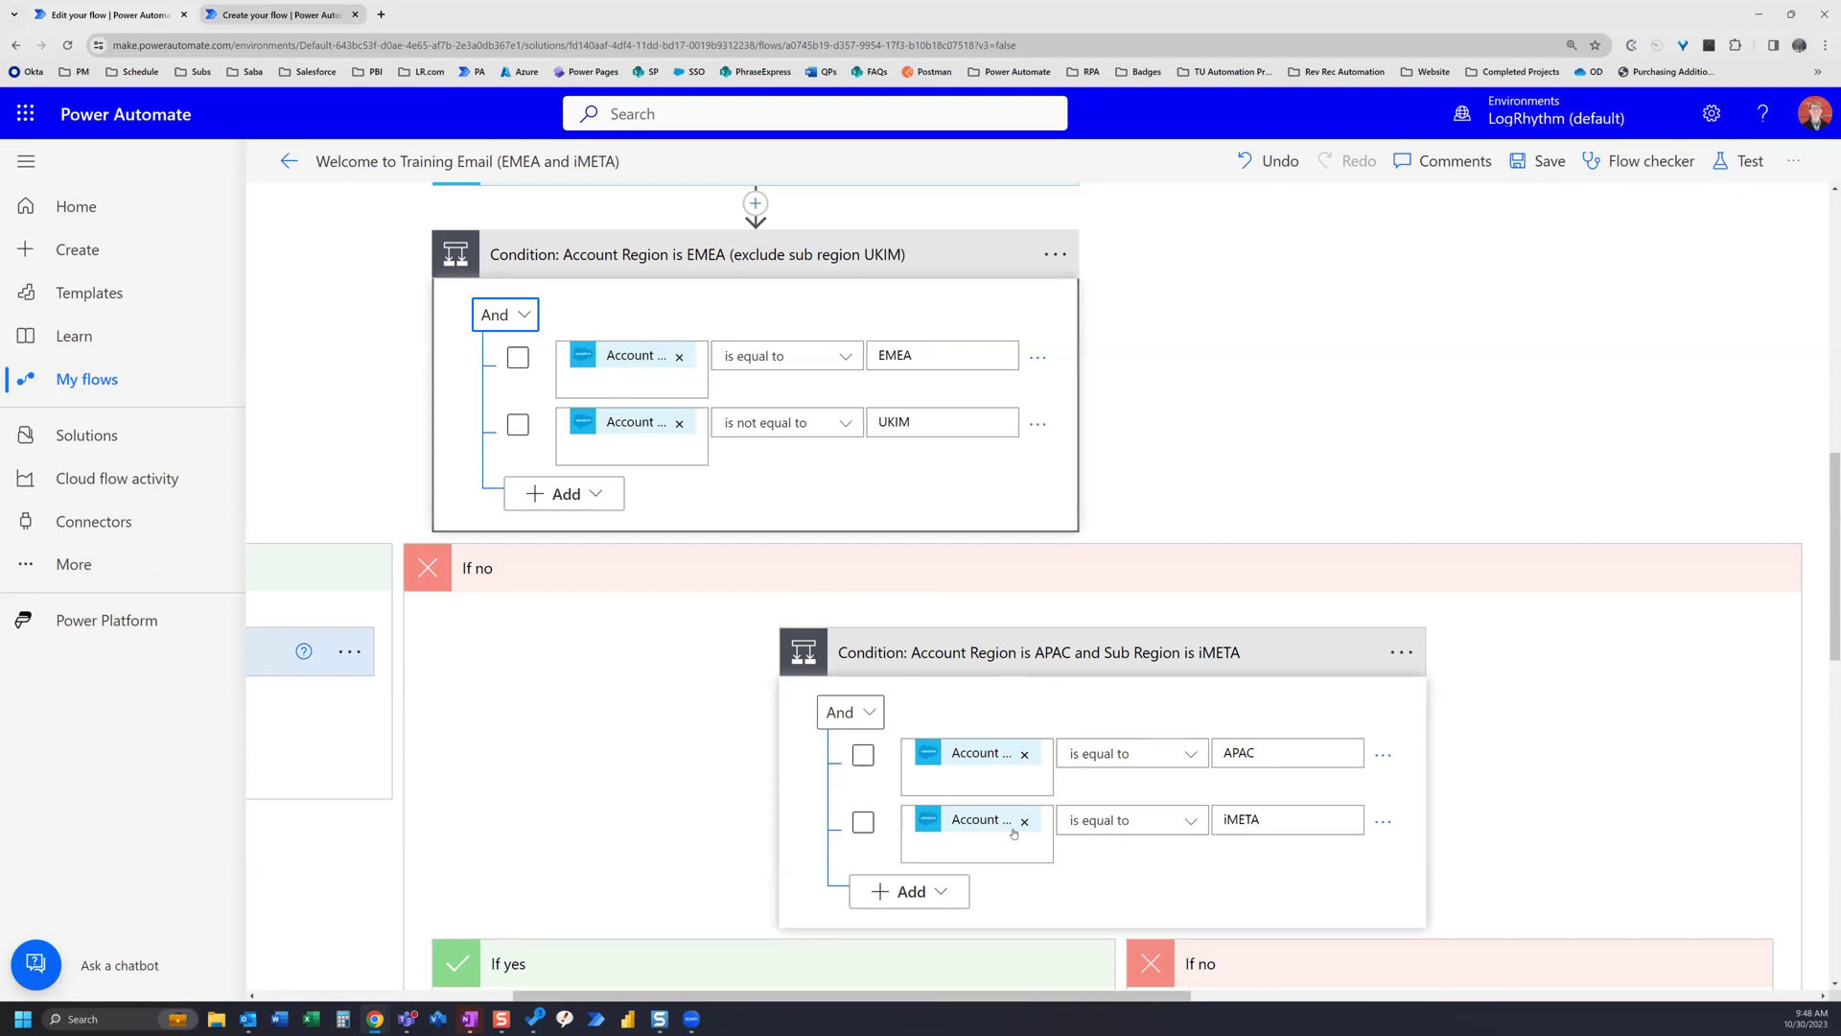
Add a nested group to the EMEA condition, keeping its operator as And
{"action": "left_click", "coordinate": [566, 496]}
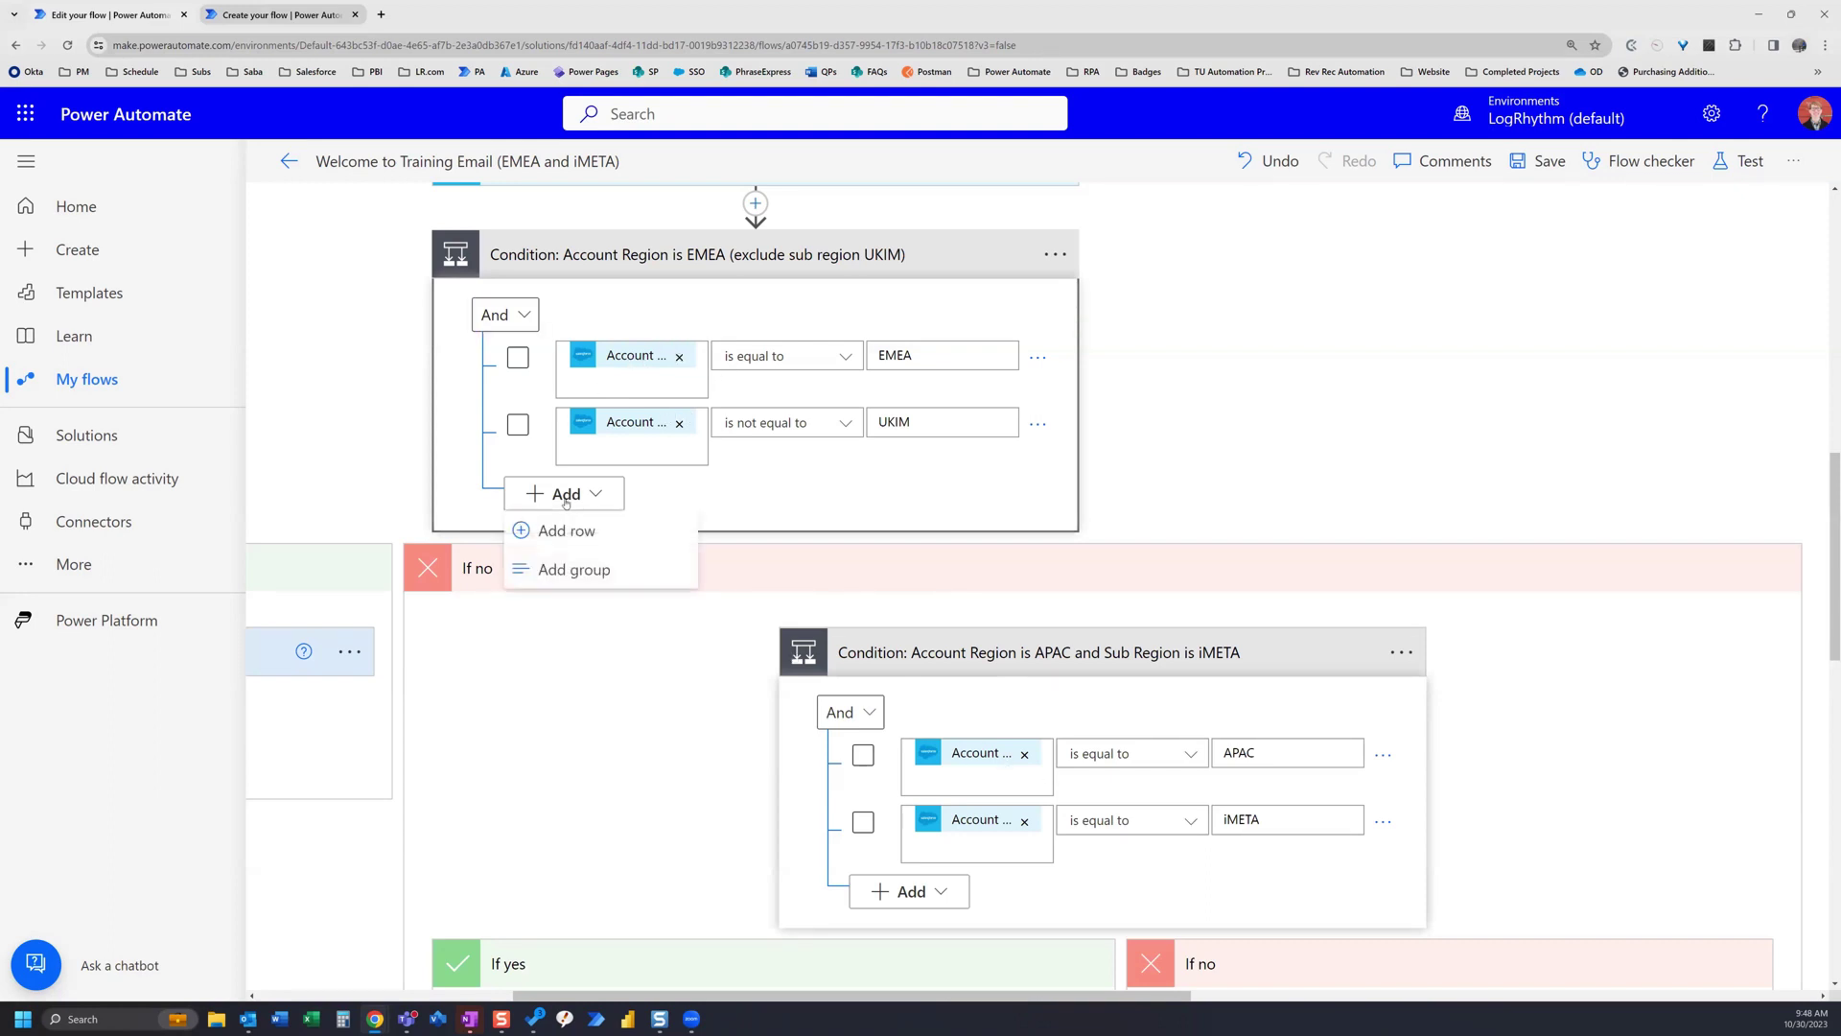
{"action": "left_click", "coordinate": [577, 570]}
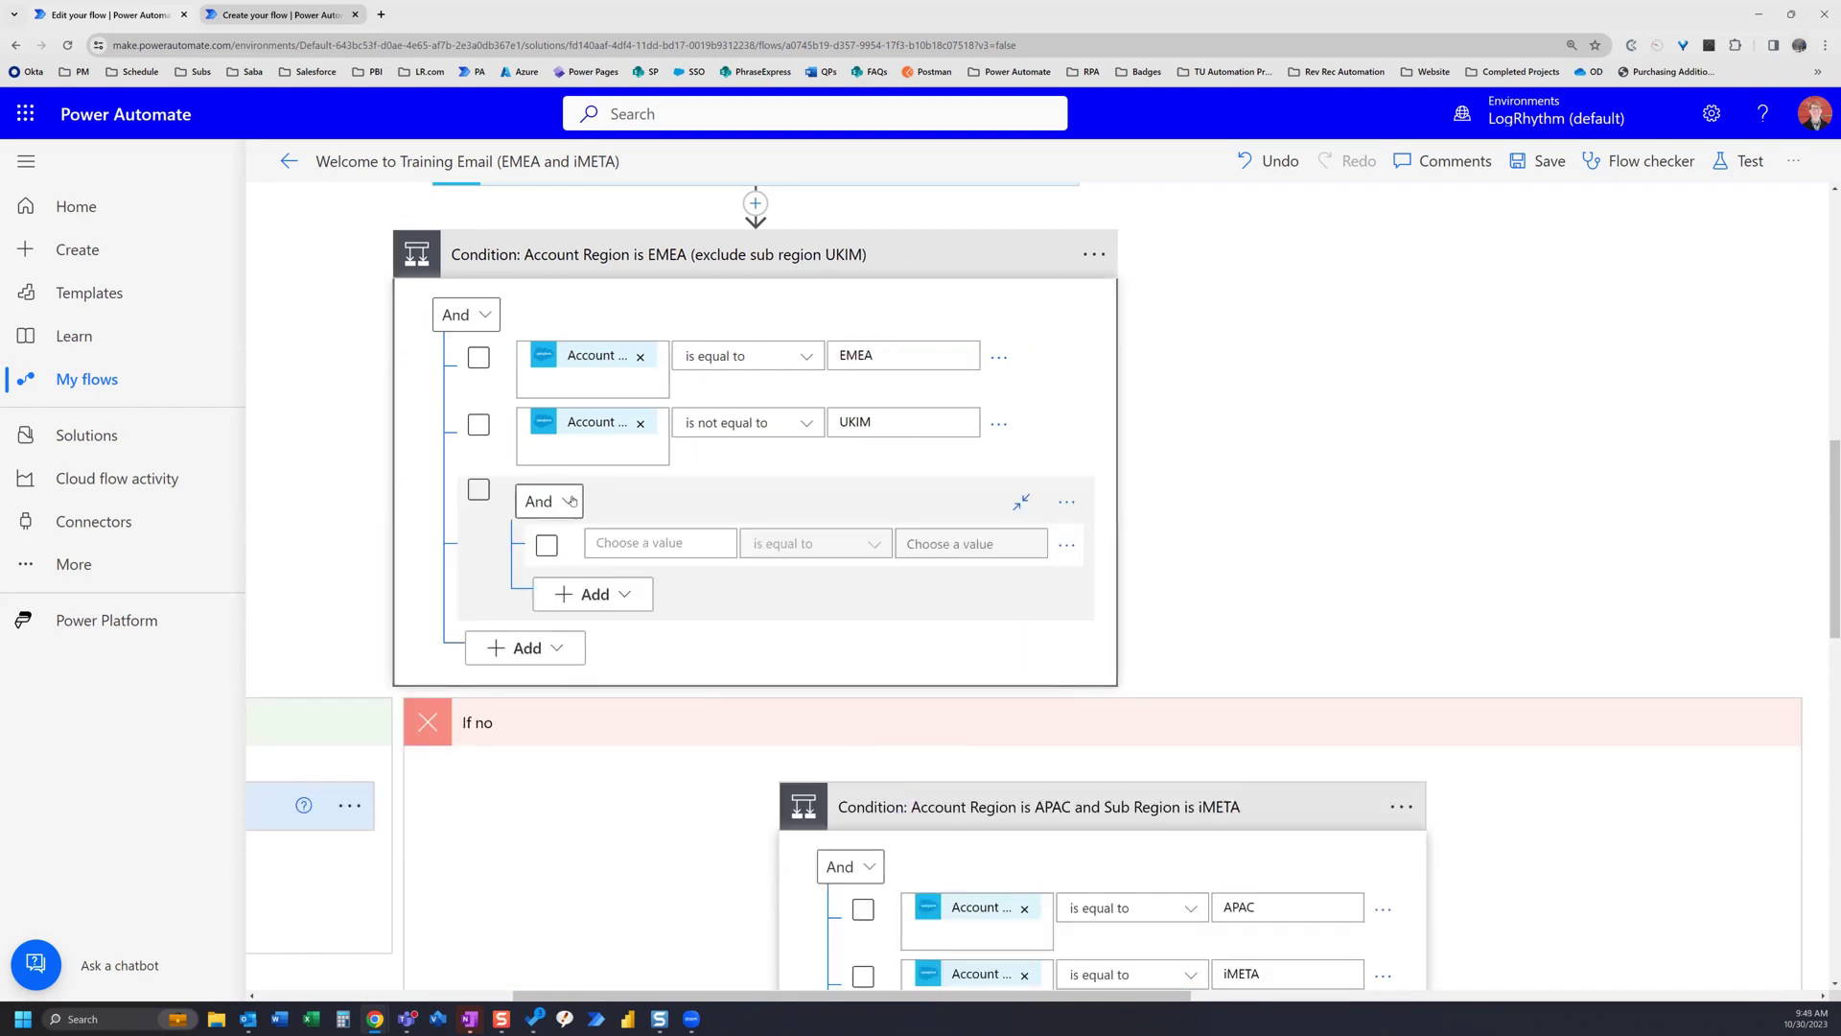
{"action": "left_click", "coordinate": [568, 506]}
{"action": "left_click", "coordinate": [533, 537]}
{"action": "scroll", "coordinate": [779, 637], "scroll_direction": "down", "scroll_amount": 1}
{"action": "left_click", "coordinate": [478, 284]}
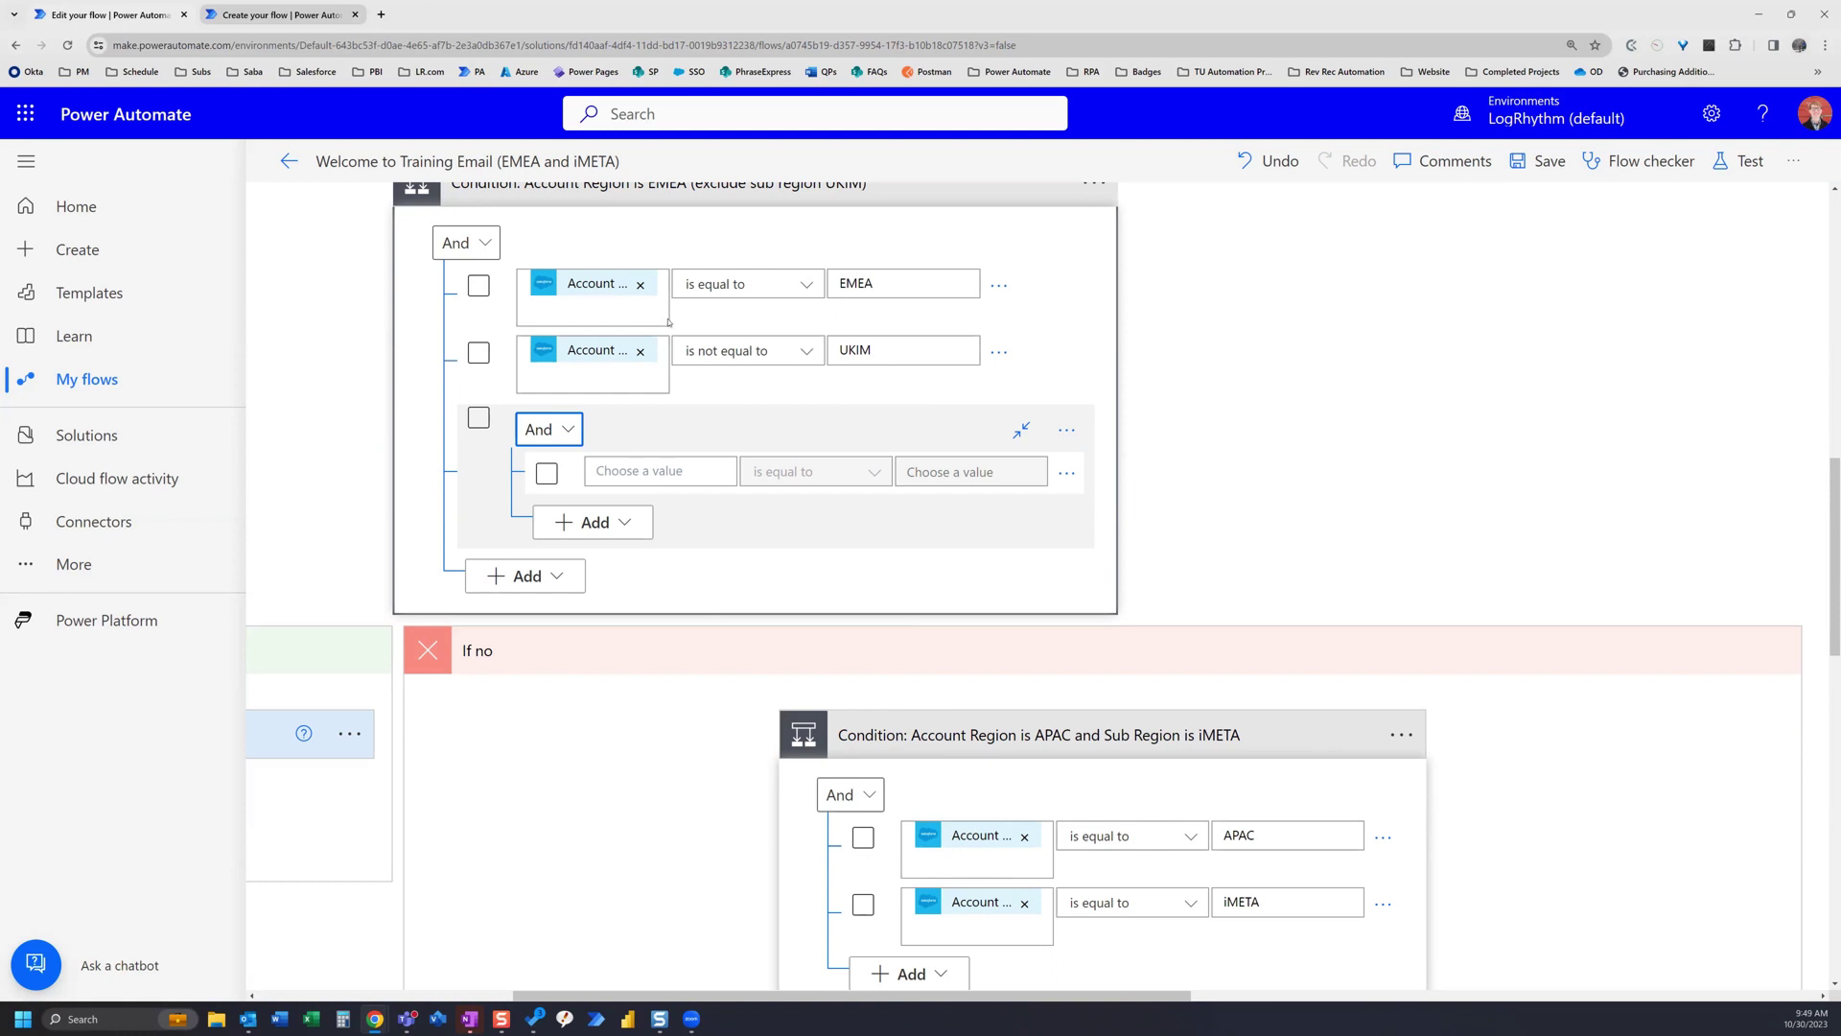
{"action": "scroll", "coordinate": [669, 322], "scroll_direction": "up", "scroll_amount": 1}
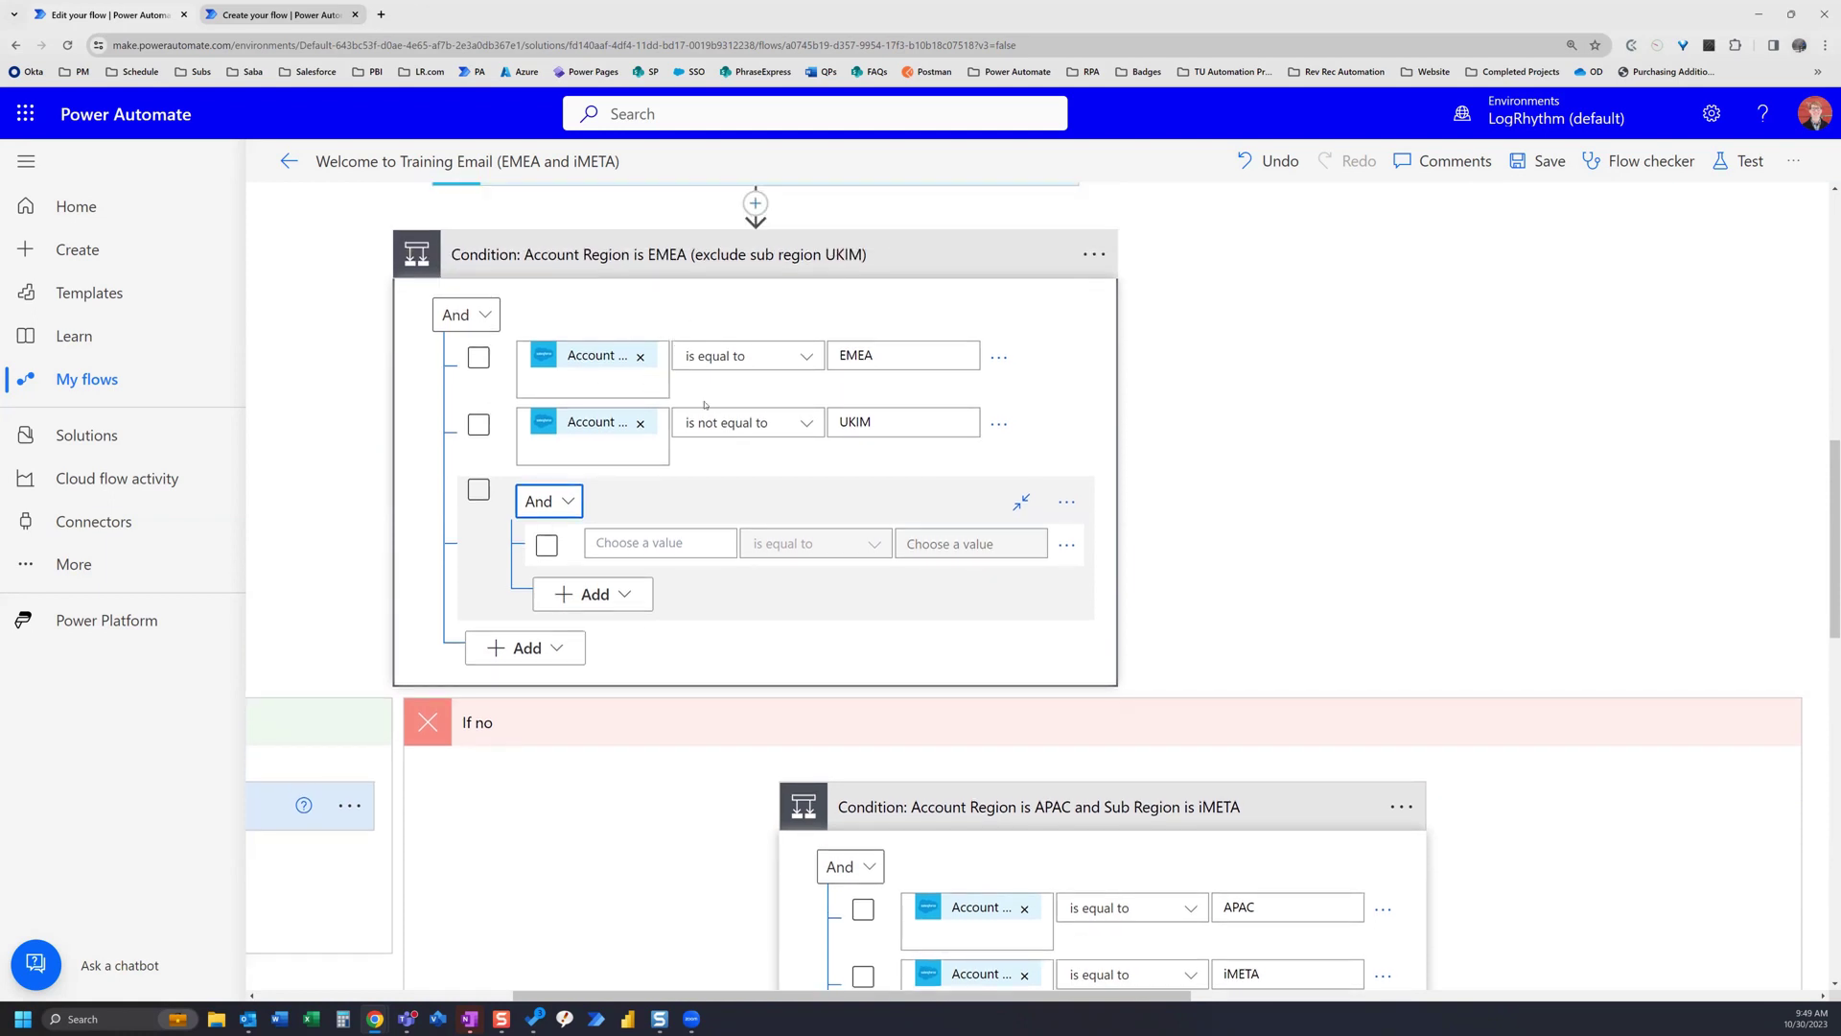
Select the EMEA and UKIM rows and use Make group to put them in their own And group
{"action": "left_click", "coordinate": [998, 357]}
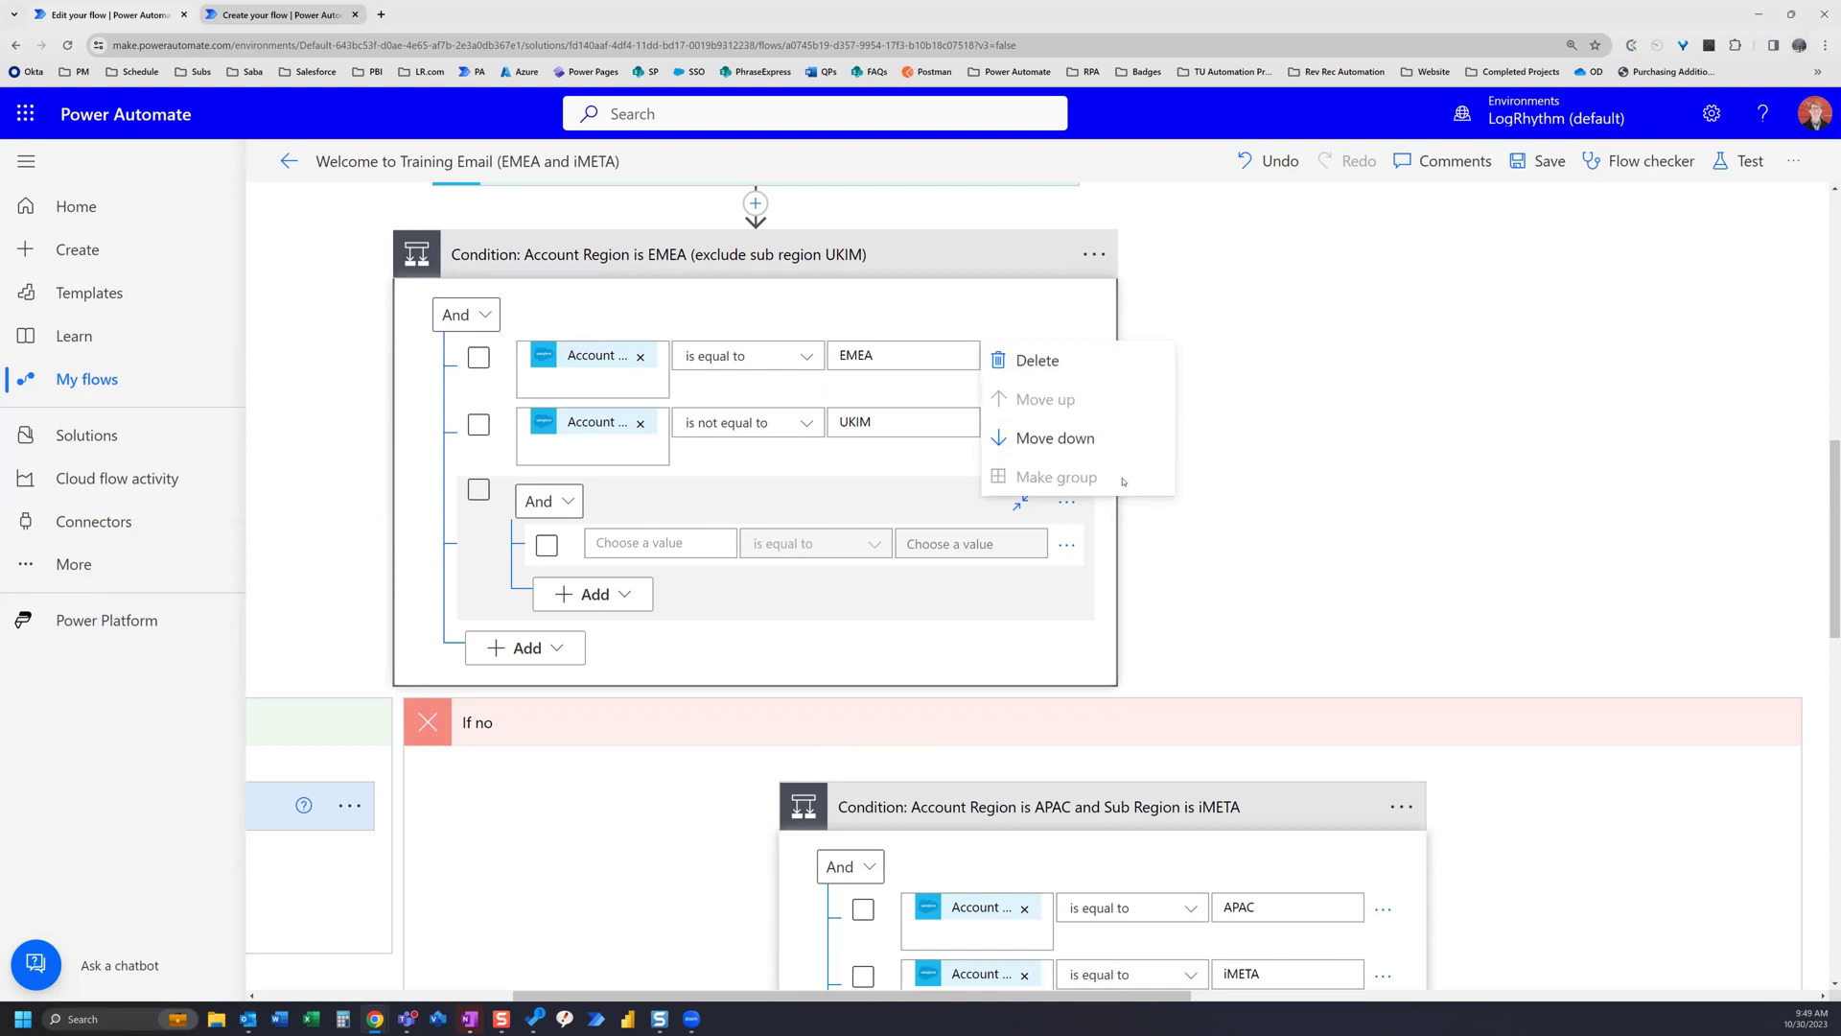
{"action": "left_click", "coordinate": [902, 313]}
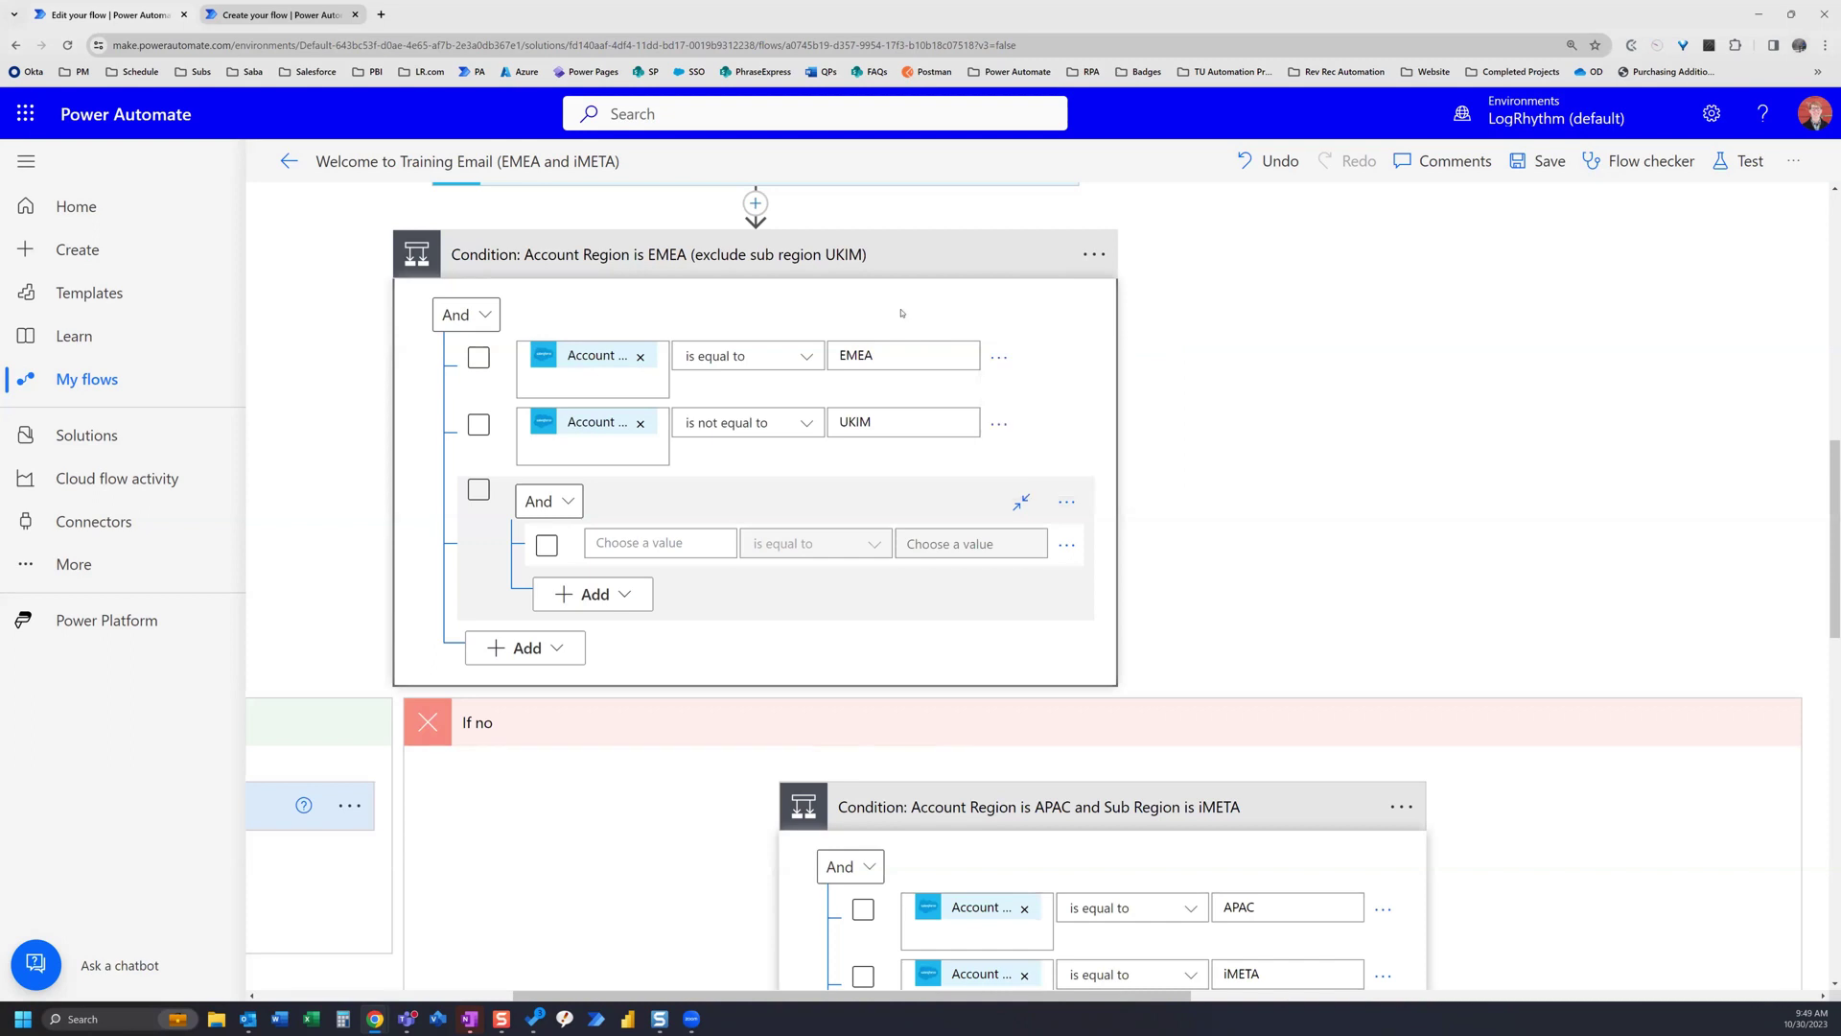
{"action": "left_click", "coordinate": [480, 359]}
{"action": "left_click", "coordinate": [478, 424]}
{"action": "left_click", "coordinate": [999, 356]}
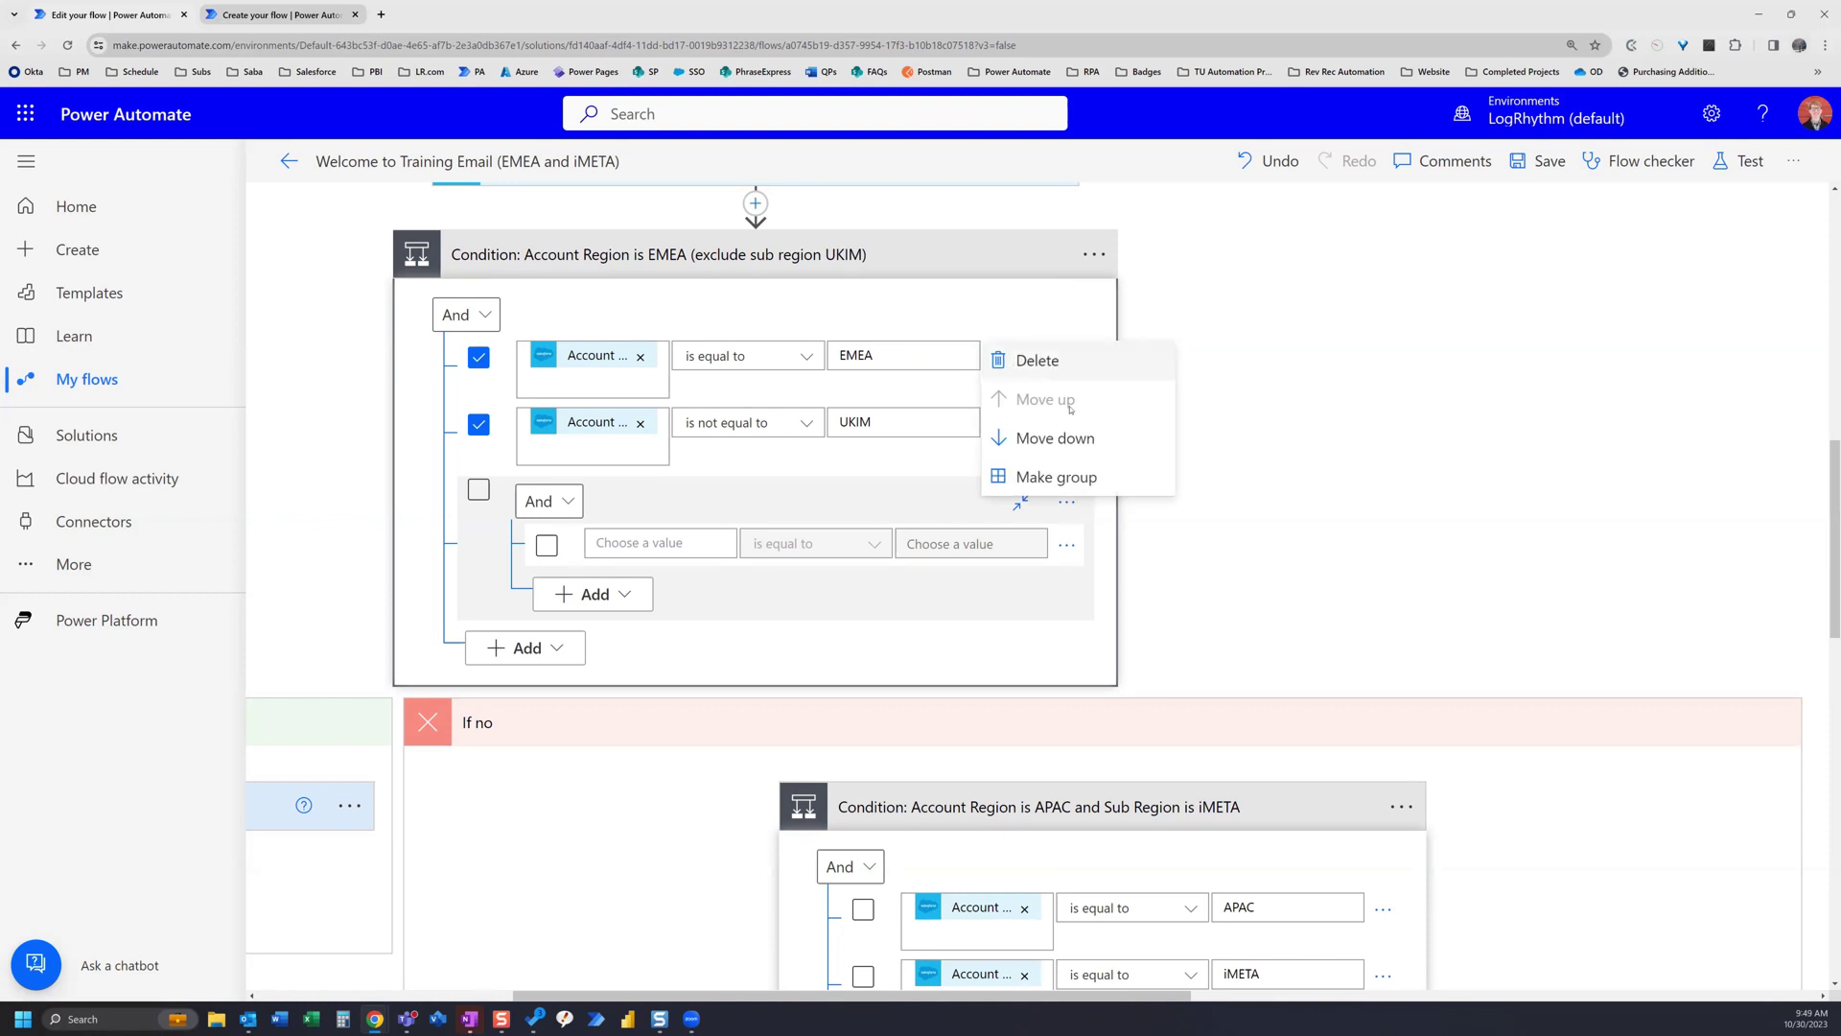
{"action": "left_click", "coordinate": [1075, 476]}
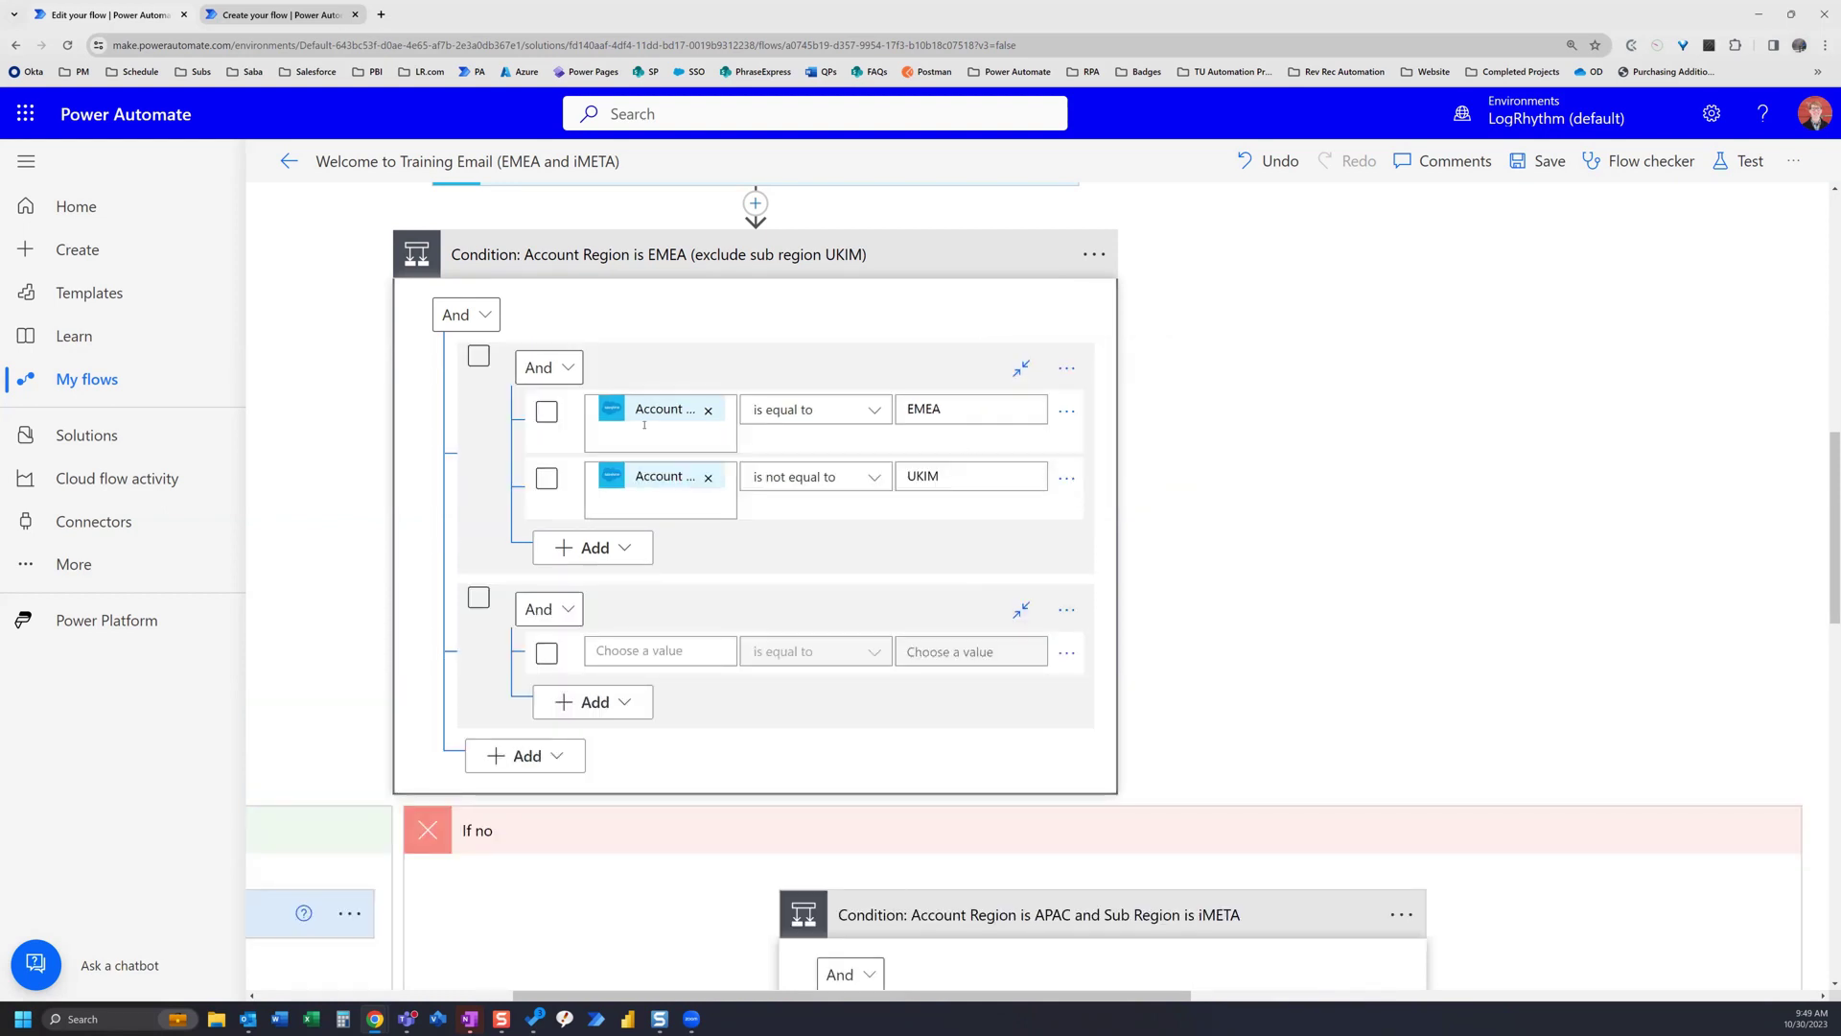
{"action": "scroll", "coordinate": [922, 664], "scroll_direction": "down", "scroll_amount": 1}
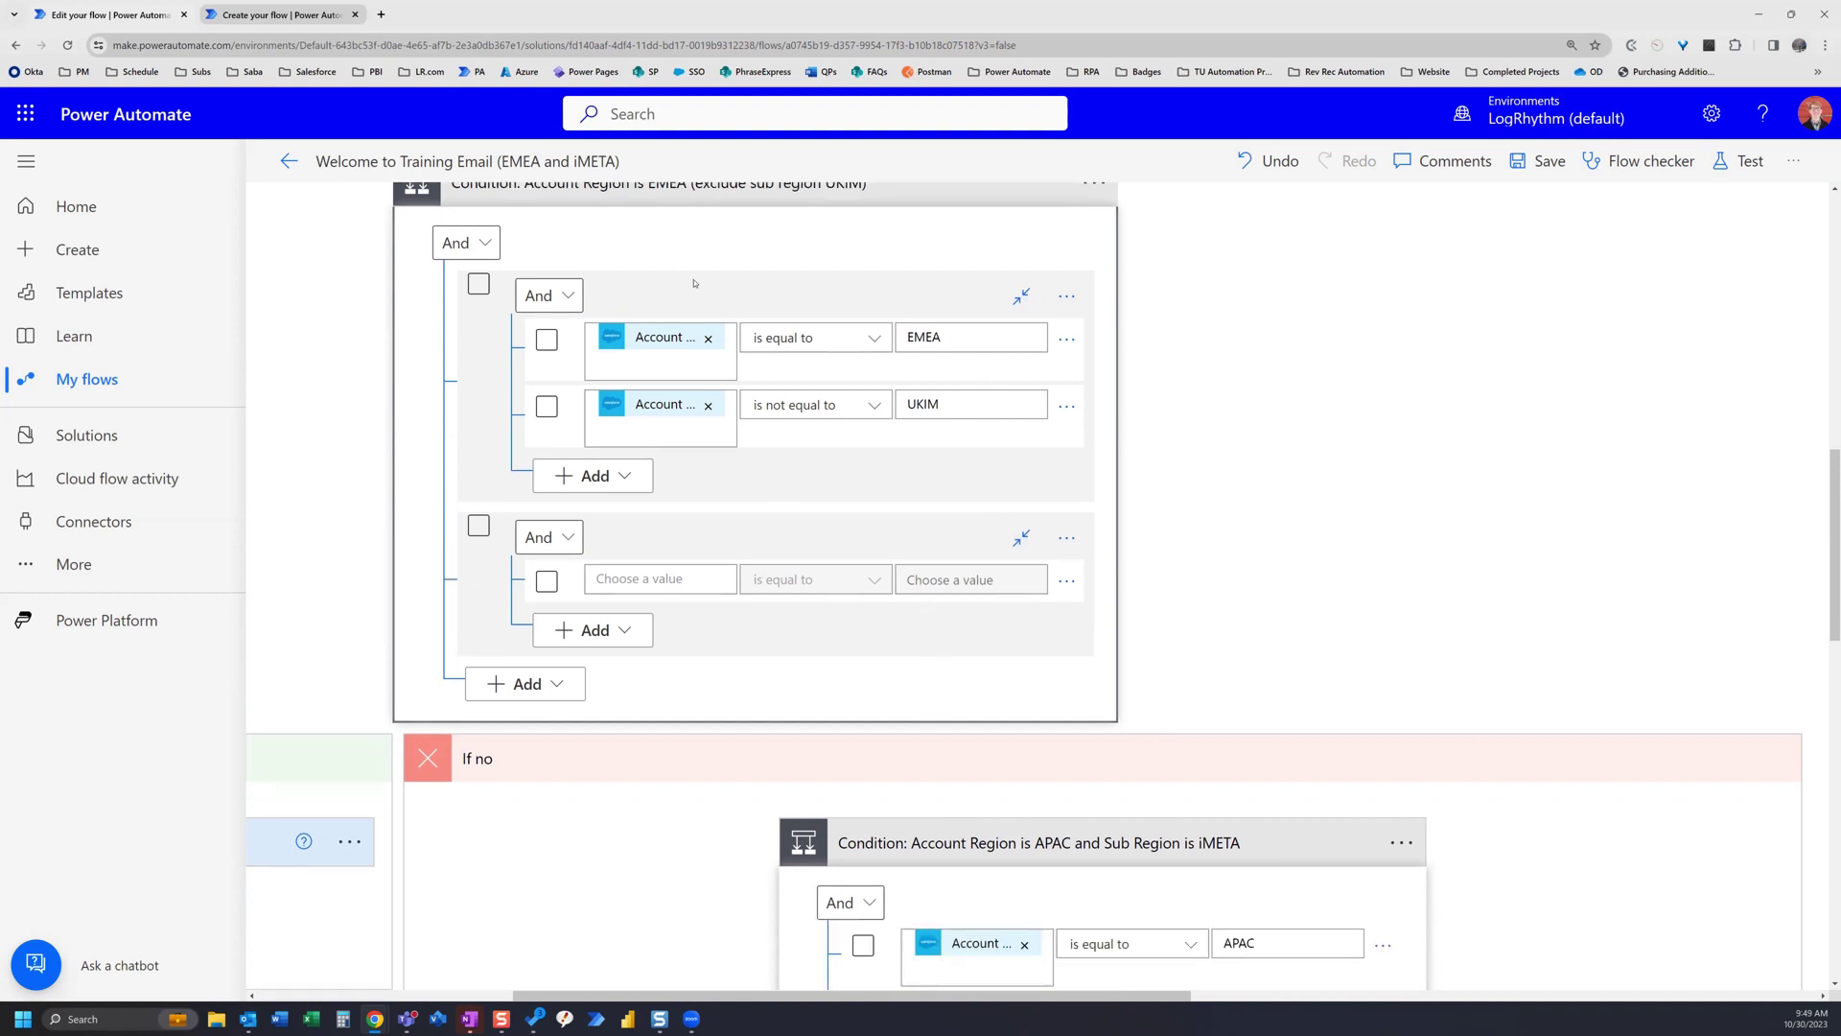
{"action": "scroll", "coordinate": [694, 283], "scroll_direction": "up", "scroll_amount": 1}
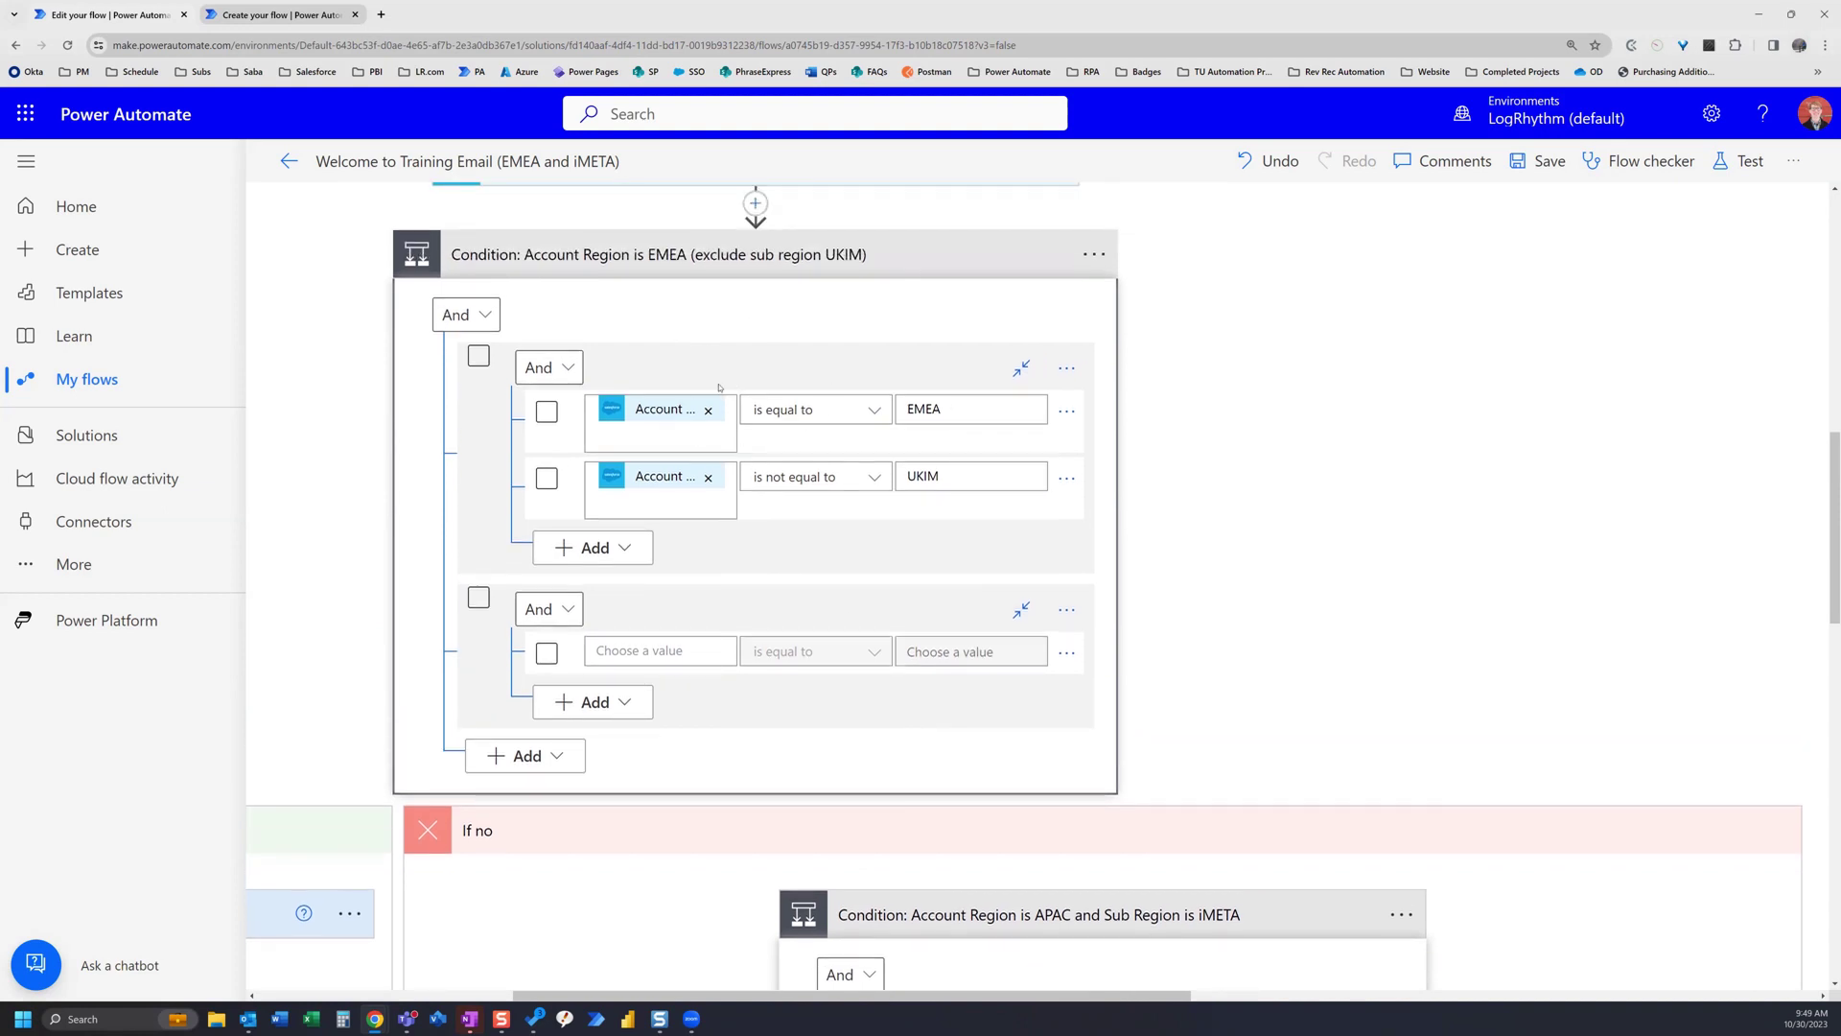
{"action": "scroll", "coordinate": [955, 582], "scroll_direction": "down", "scroll_amount": 3}
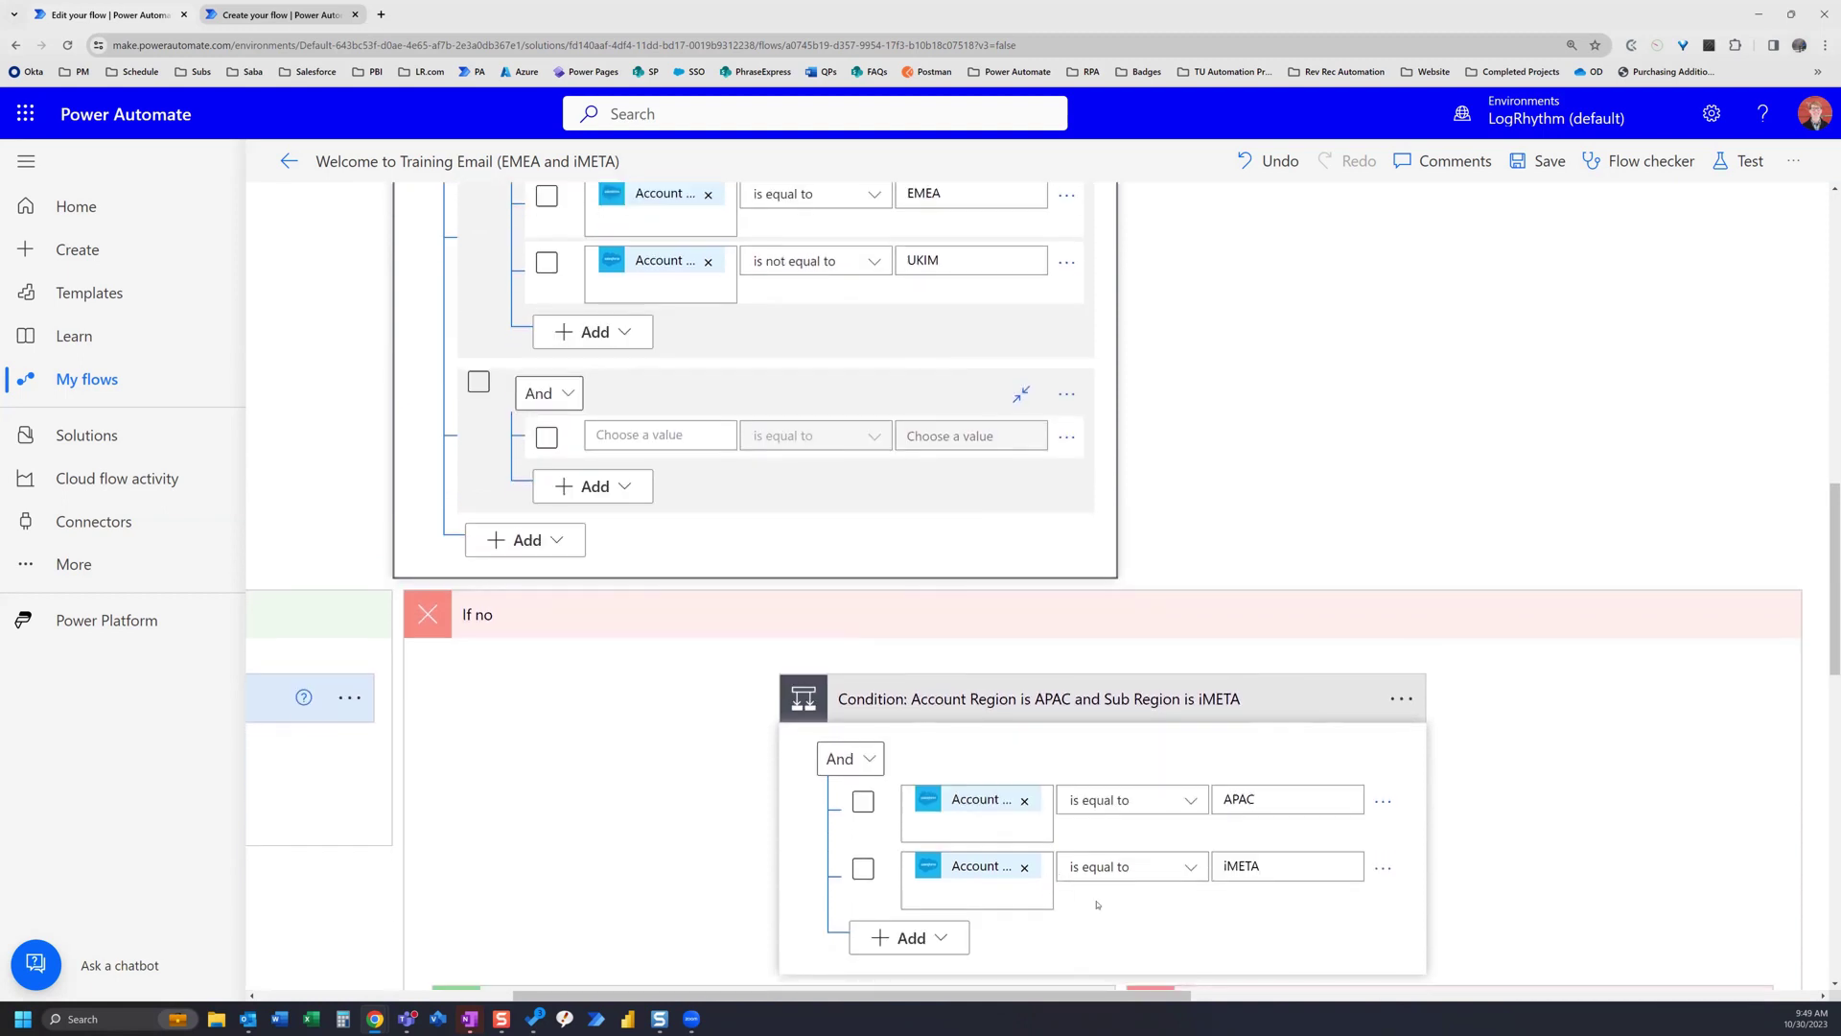
{"action": "scroll", "coordinate": [854, 571], "scroll_direction": "up", "scroll_amount": 2}
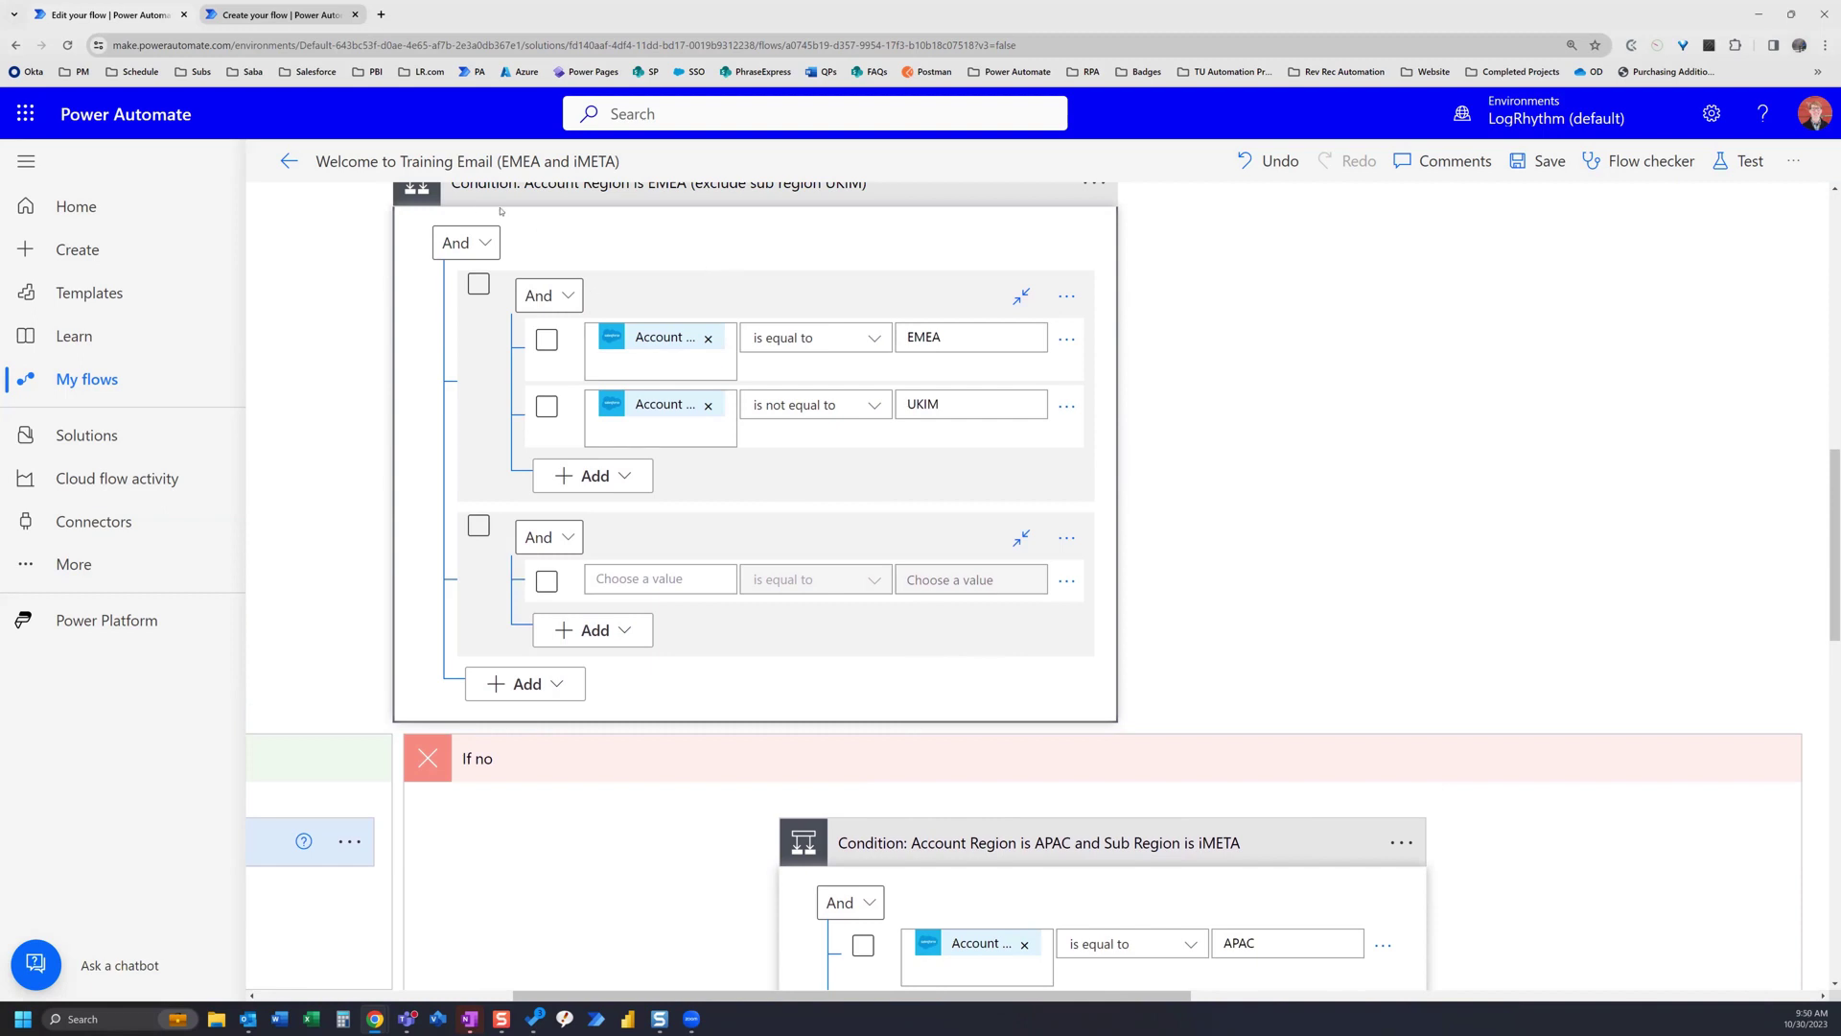
Switch the outer group to Or and set the second group's row to Account Region equal to APAC
{"action": "left_click", "coordinate": [479, 242]}
{"action": "left_click", "coordinate": [455, 317]}
{"action": "scroll", "coordinate": [843, 710], "scroll_direction": "down", "scroll_amount": 1}
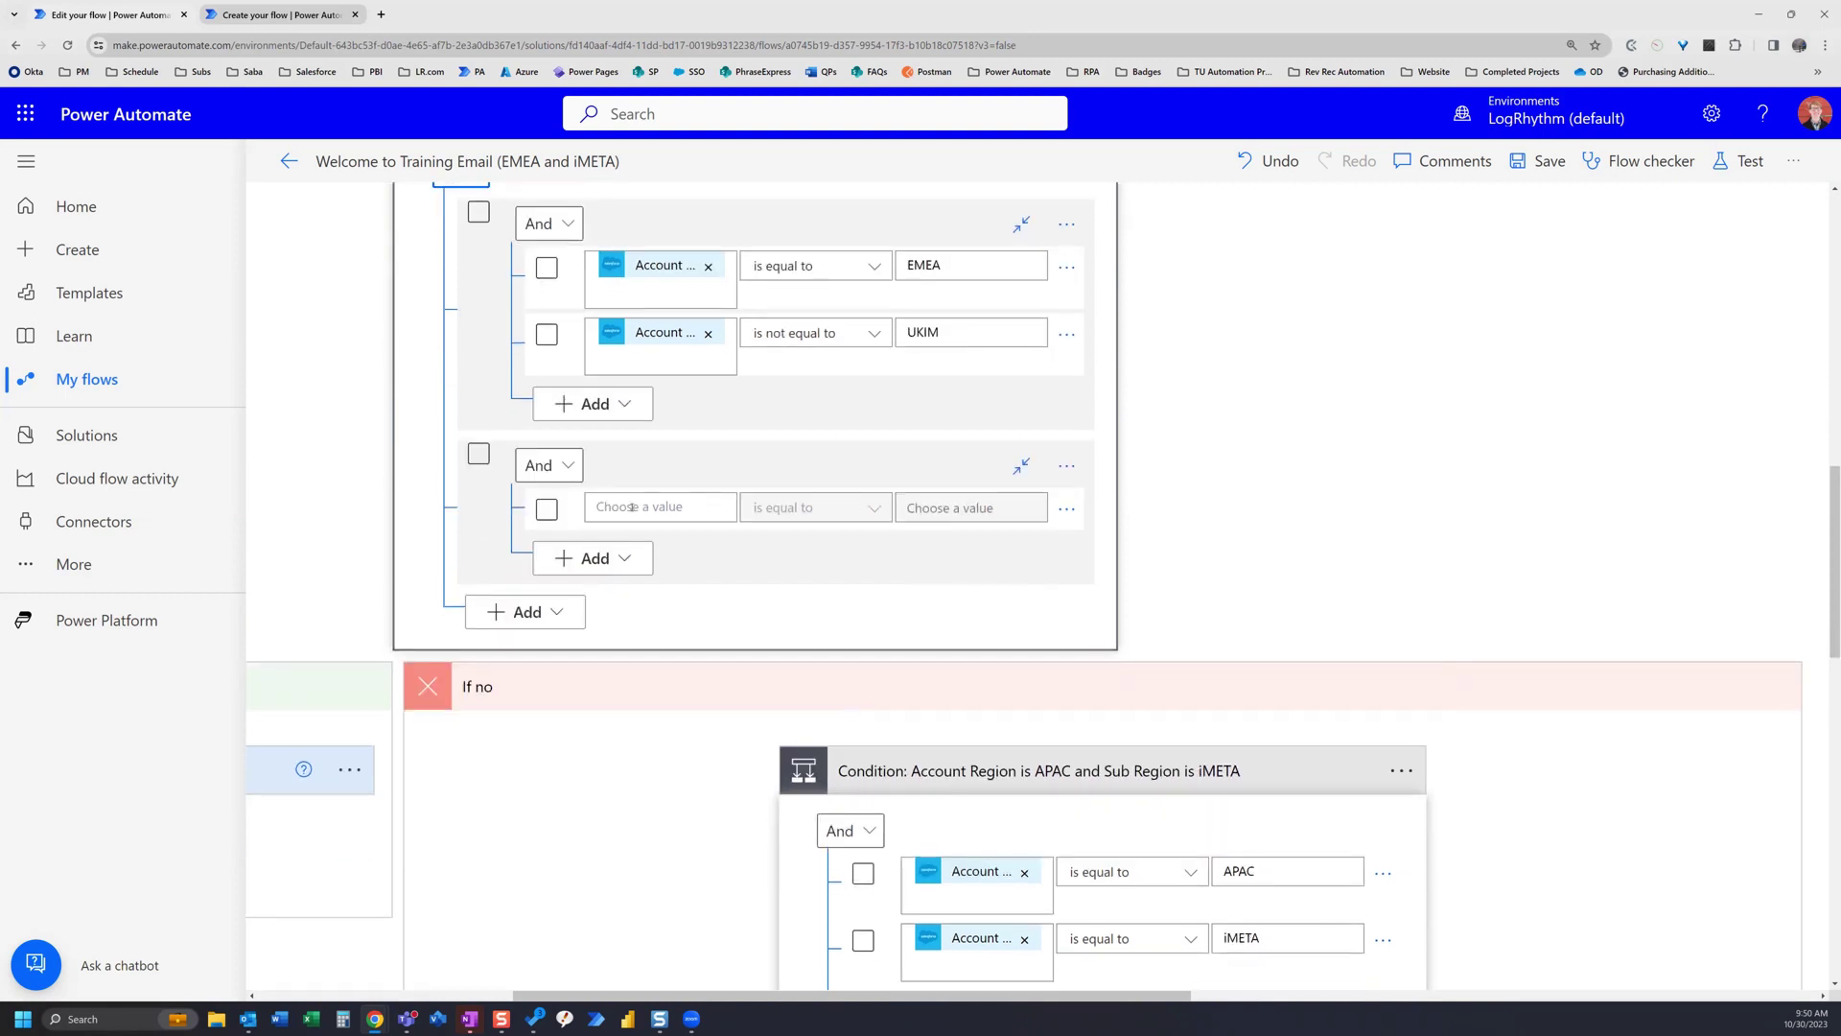
{"action": "left_click", "coordinate": [733, 512]}
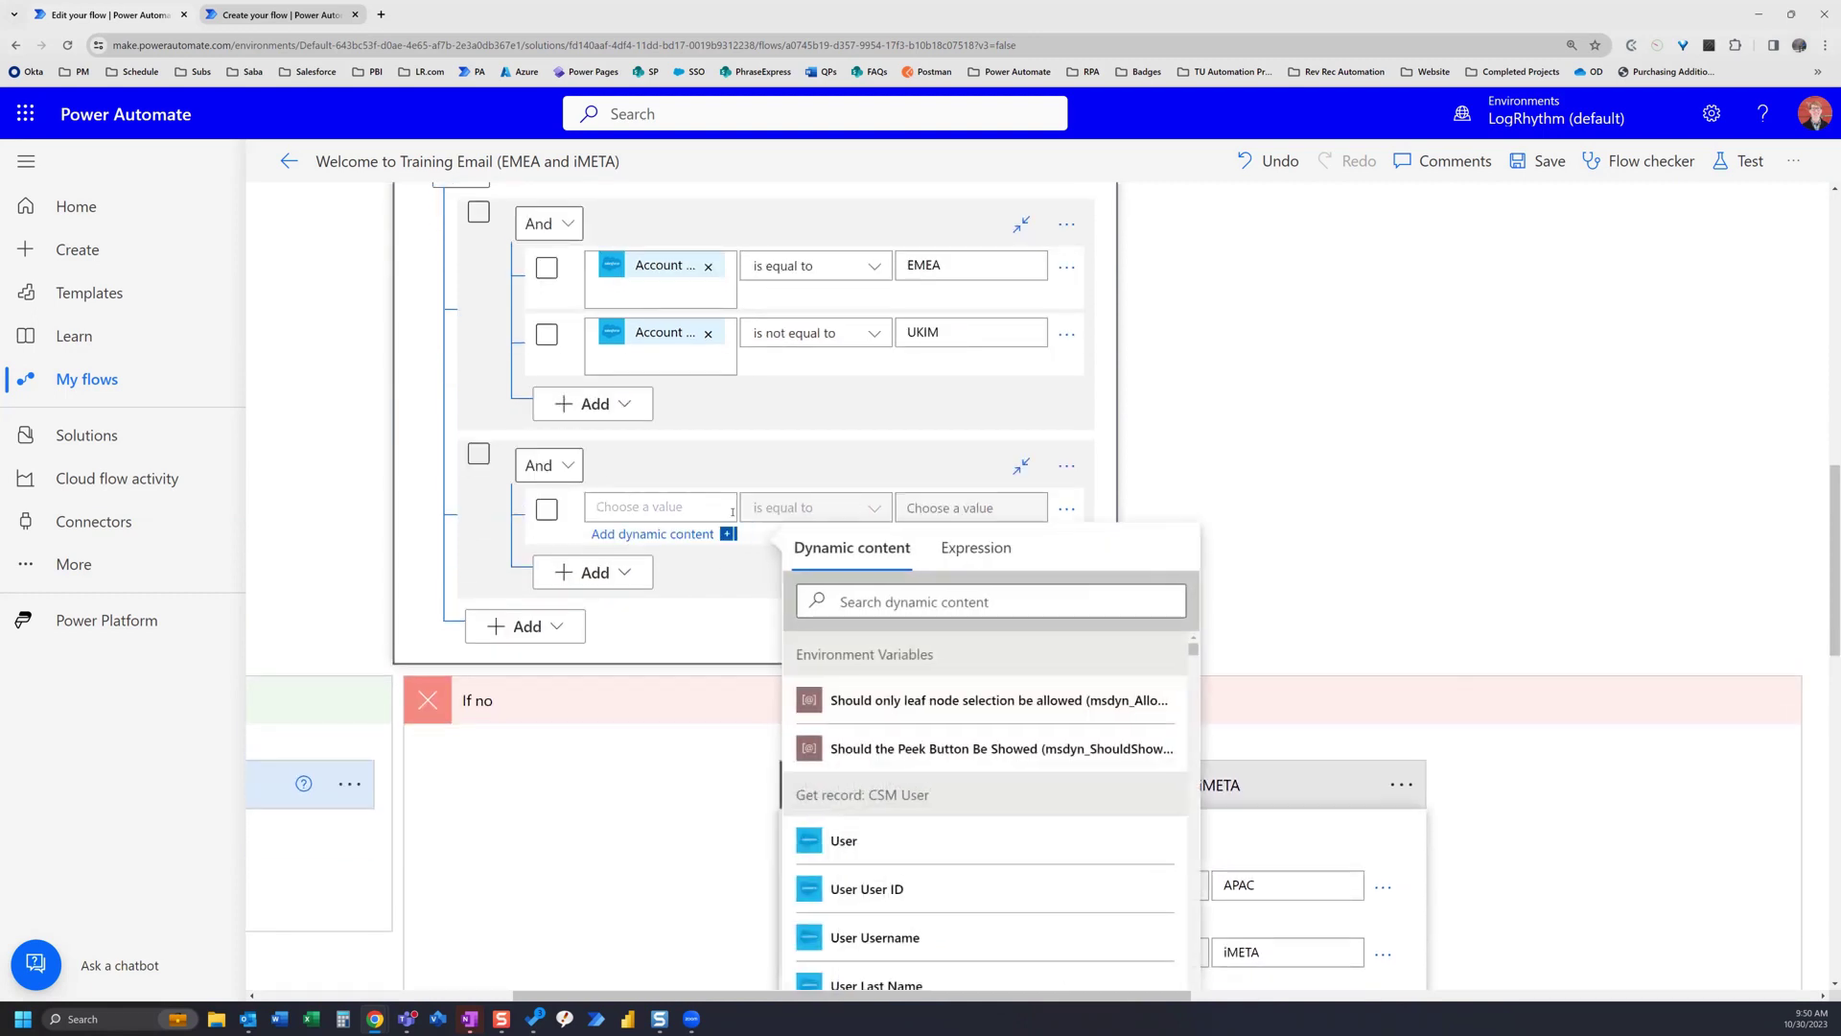
{"action": "left_click", "coordinate": [888, 601]}
{"action": "type", "text": "account region"}
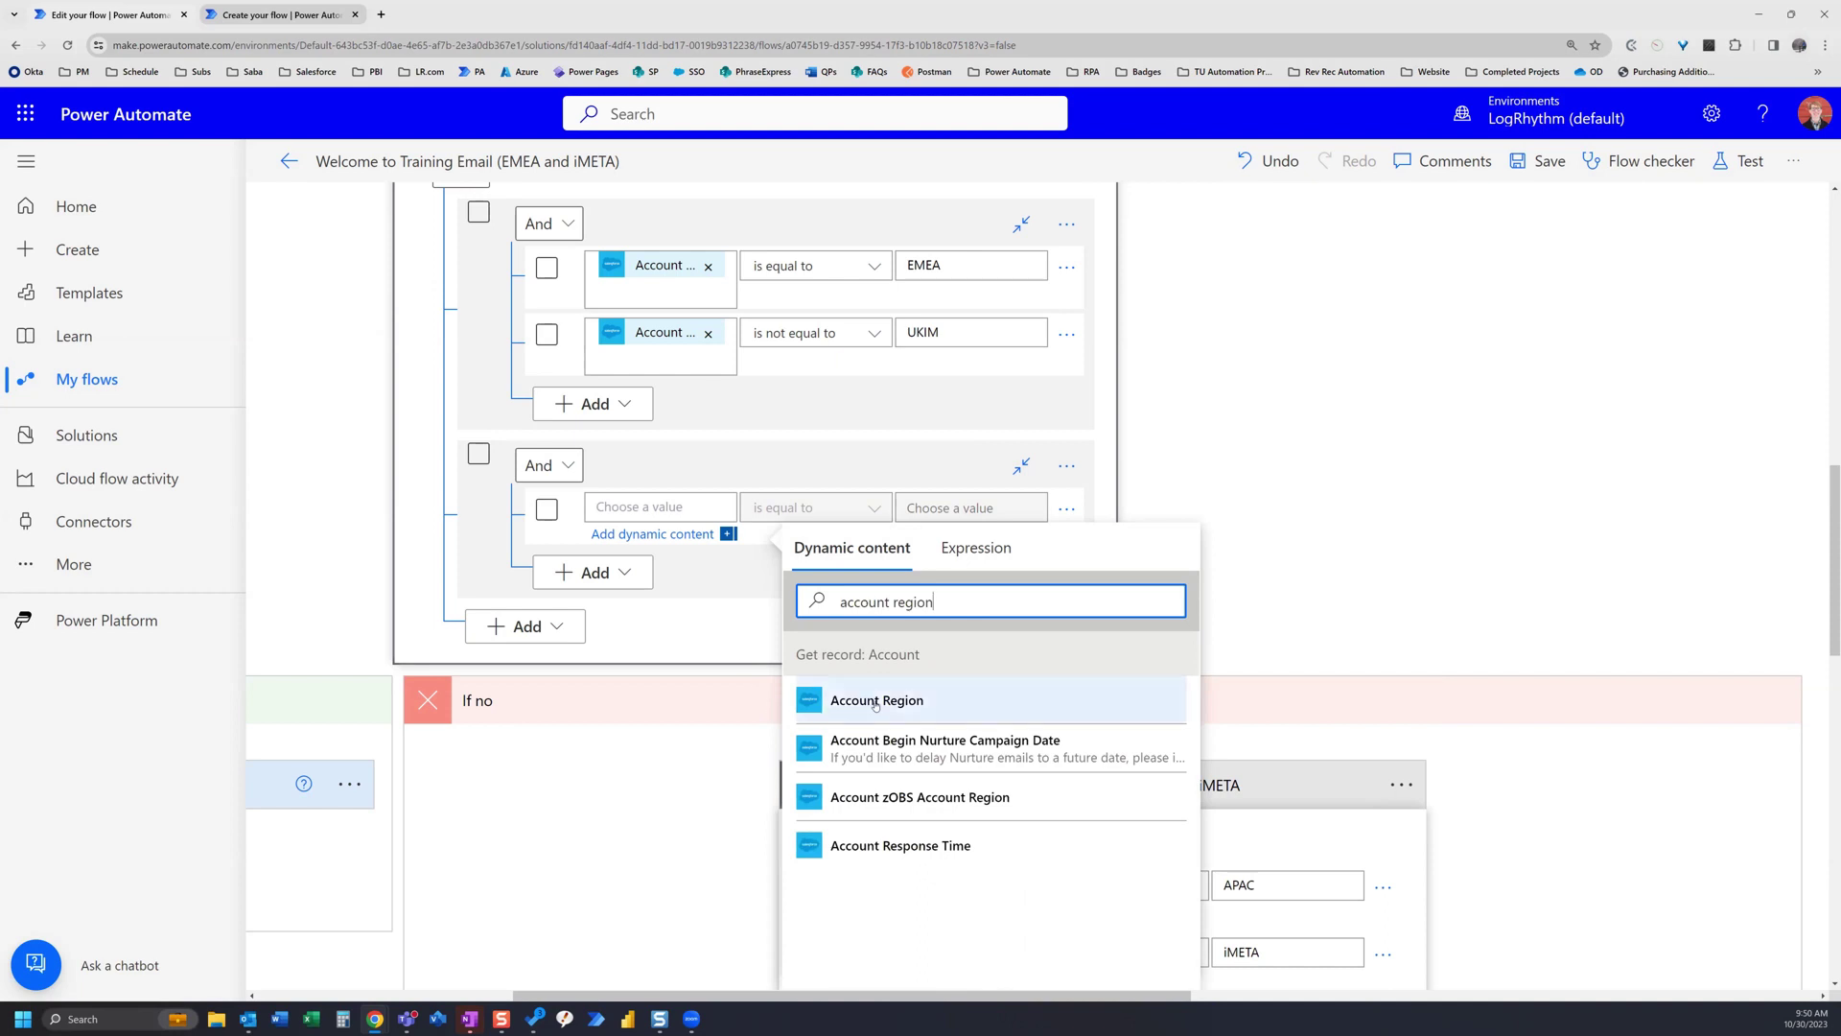
{"action": "left_click", "coordinate": [876, 703]}
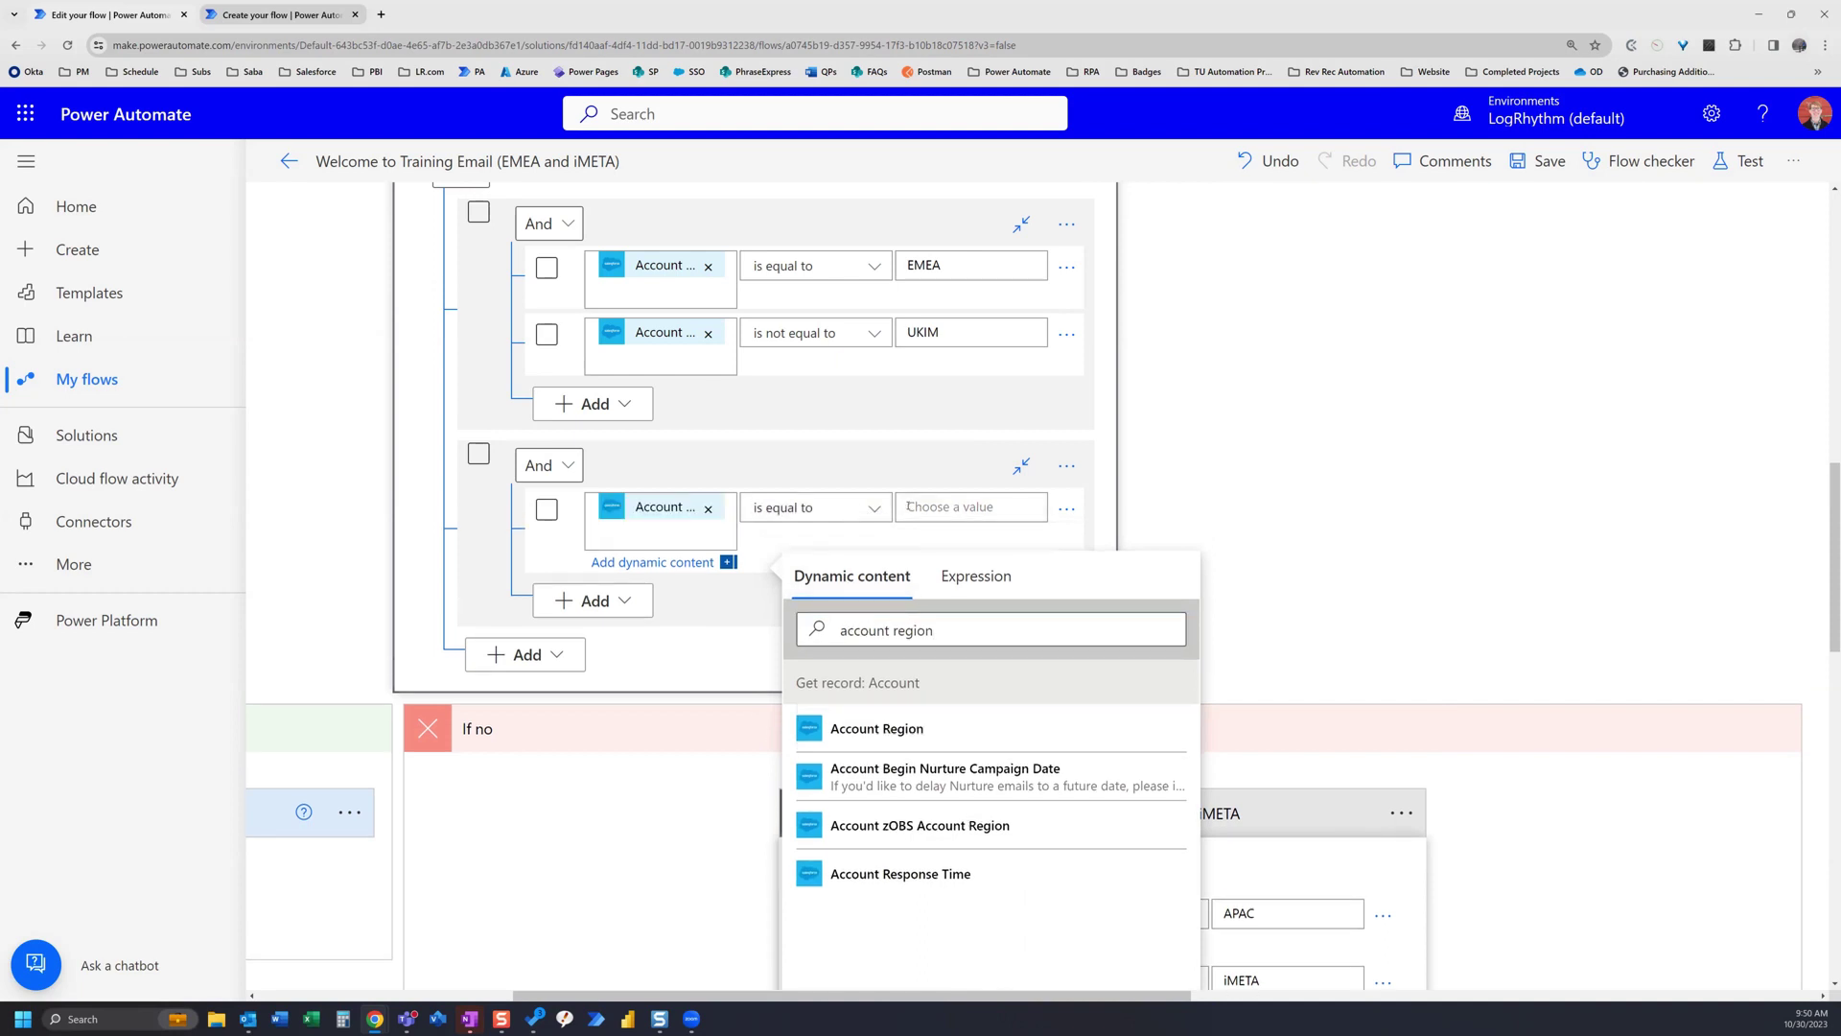
{"action": "left_click", "coordinate": [1006, 517]}
{"action": "type", "text": "APAC"}
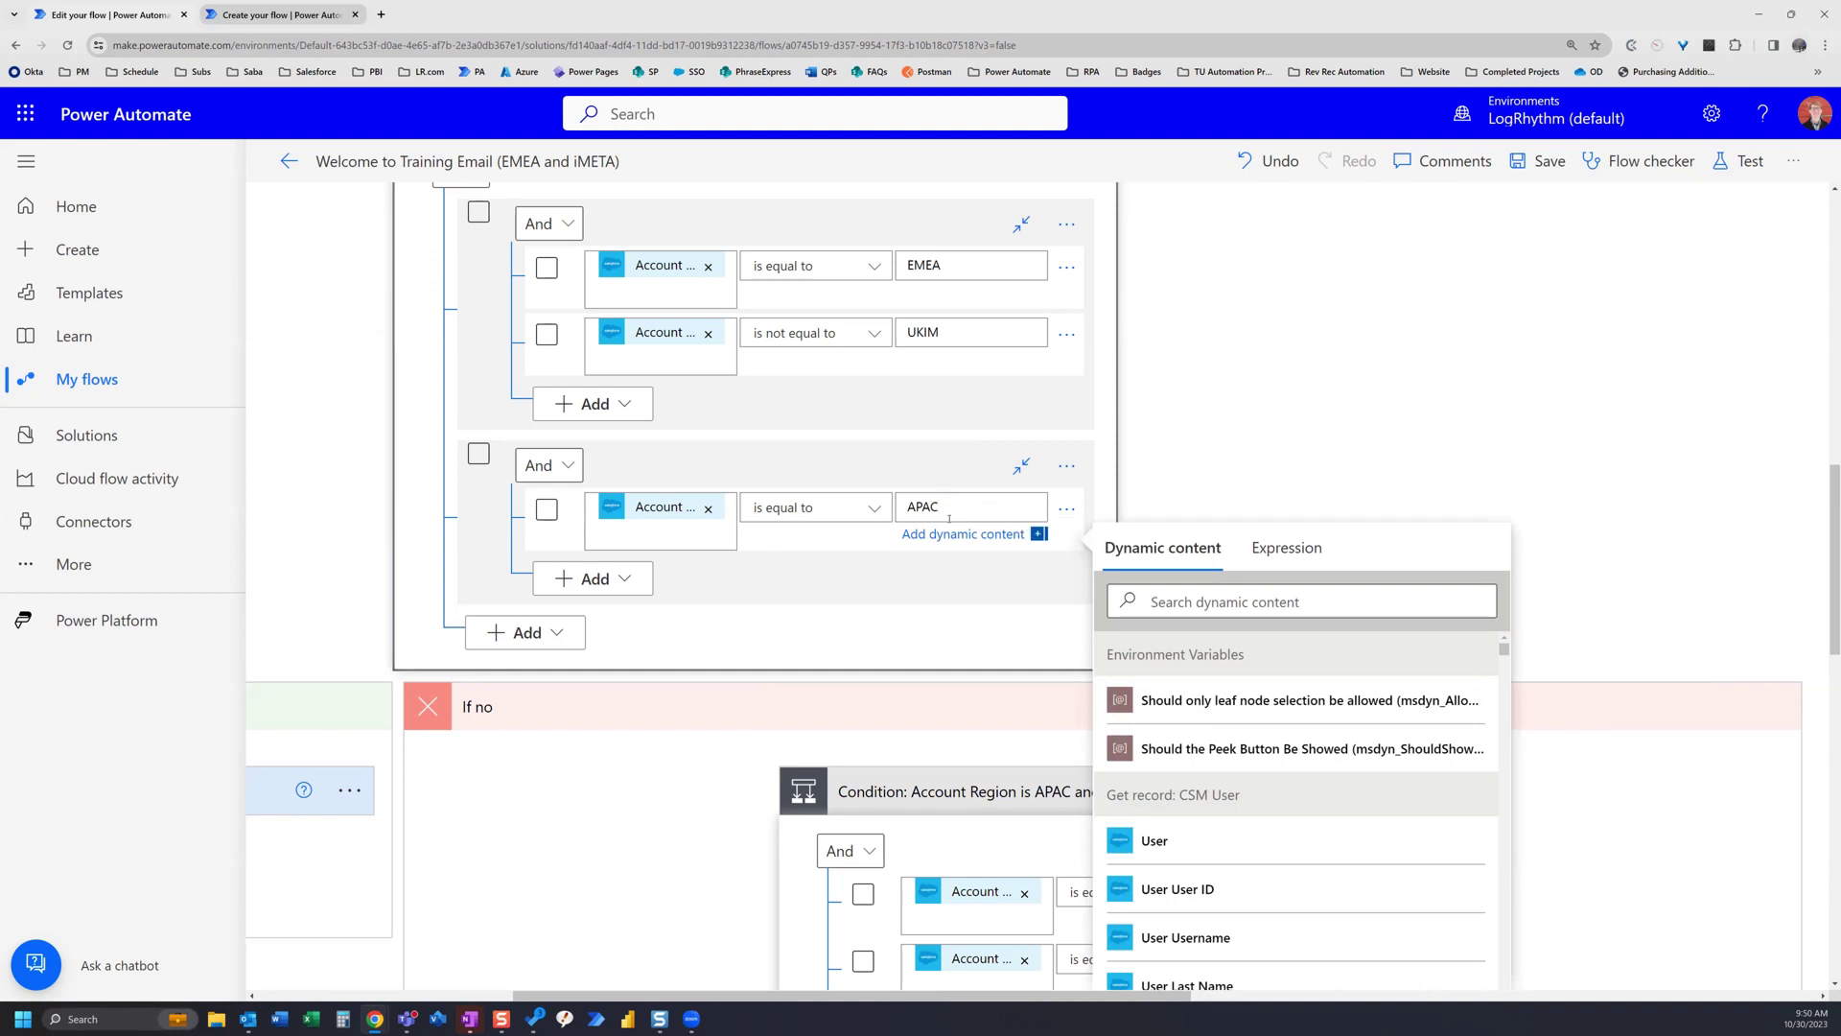
Add a second row to the APAC group with Account Sub Region as its left value
{"action": "left_click", "coordinate": [583, 579]}
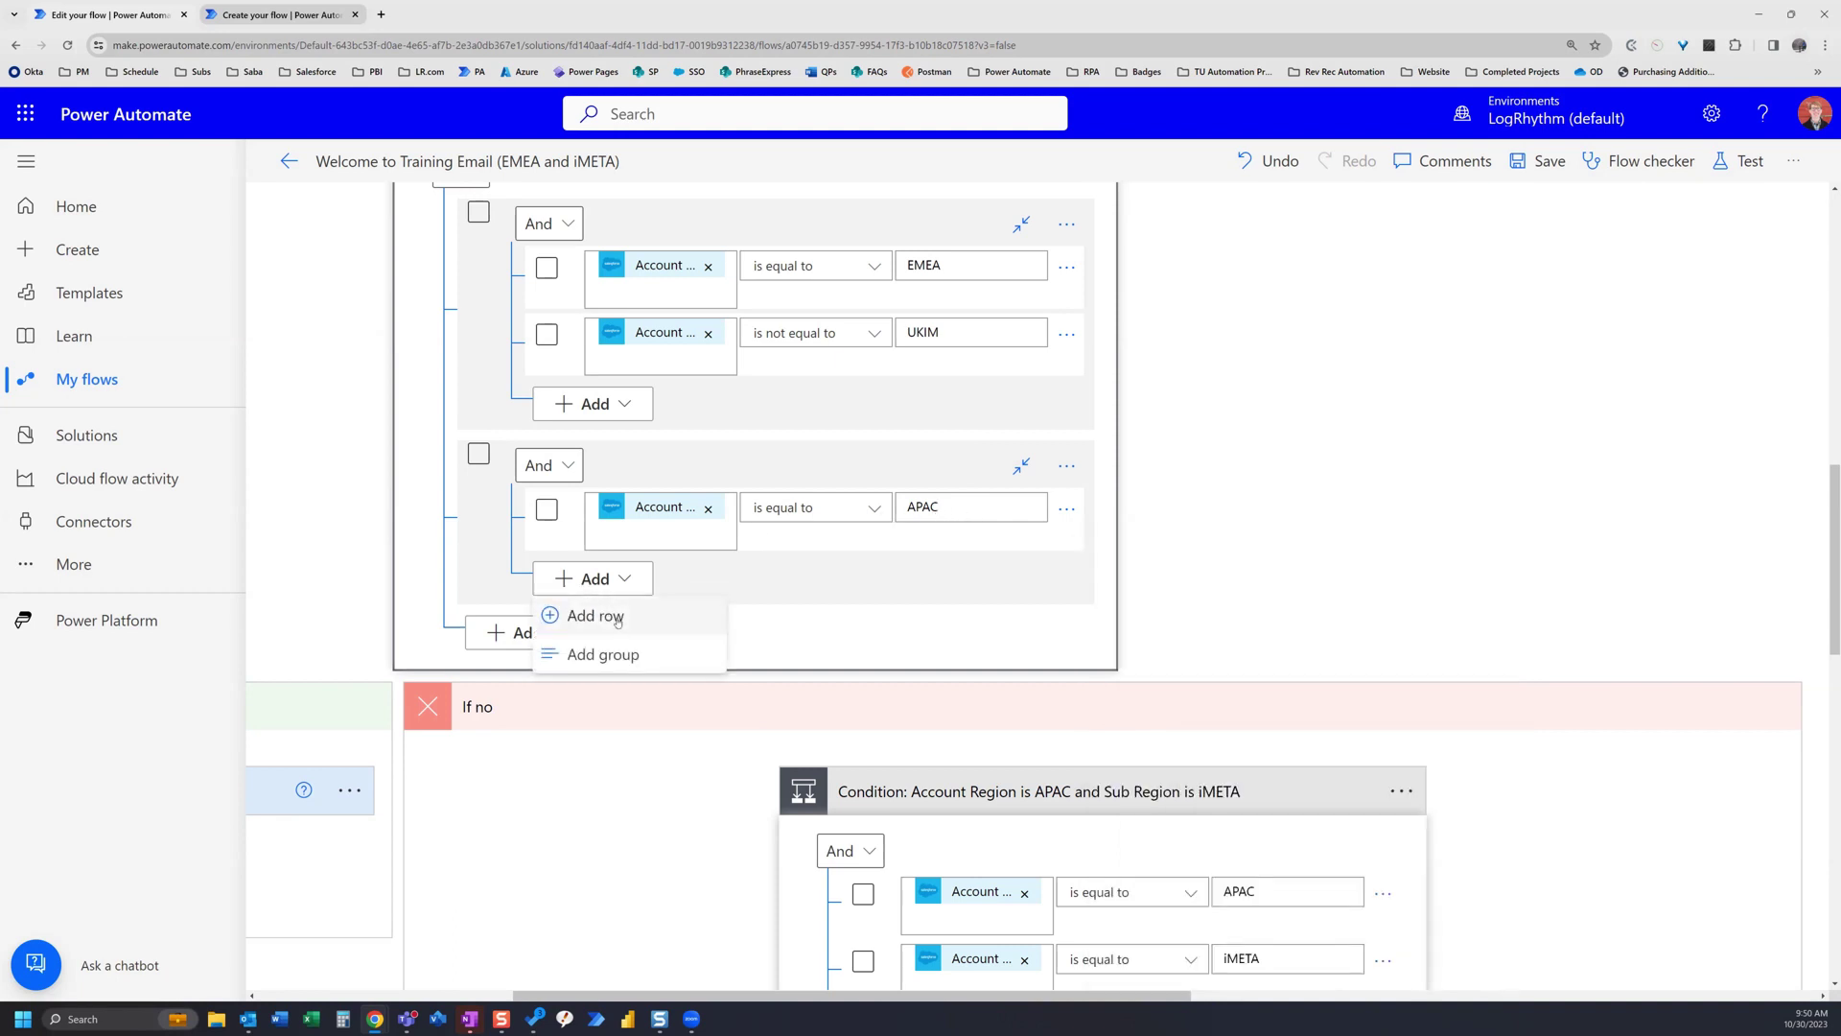
{"action": "left_click", "coordinate": [615, 619]}
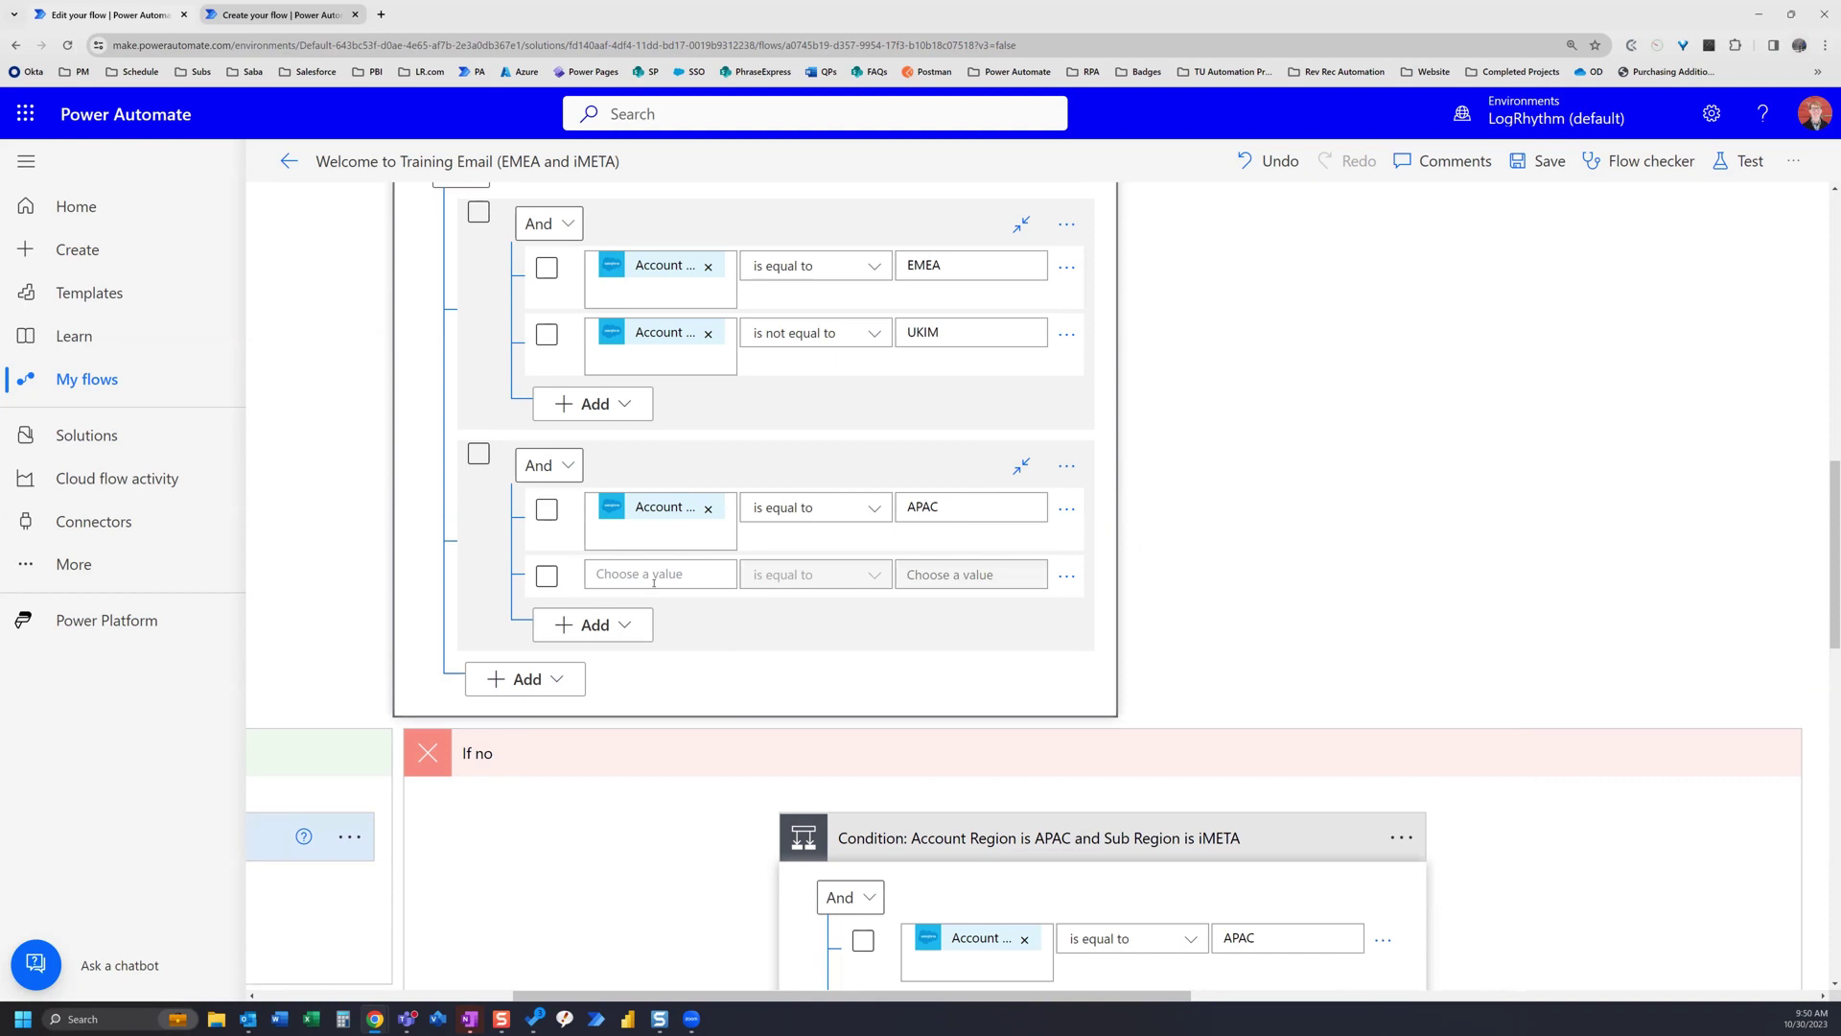
{"action": "left_click", "coordinate": [655, 582]}
{"action": "type", "text": "A"}
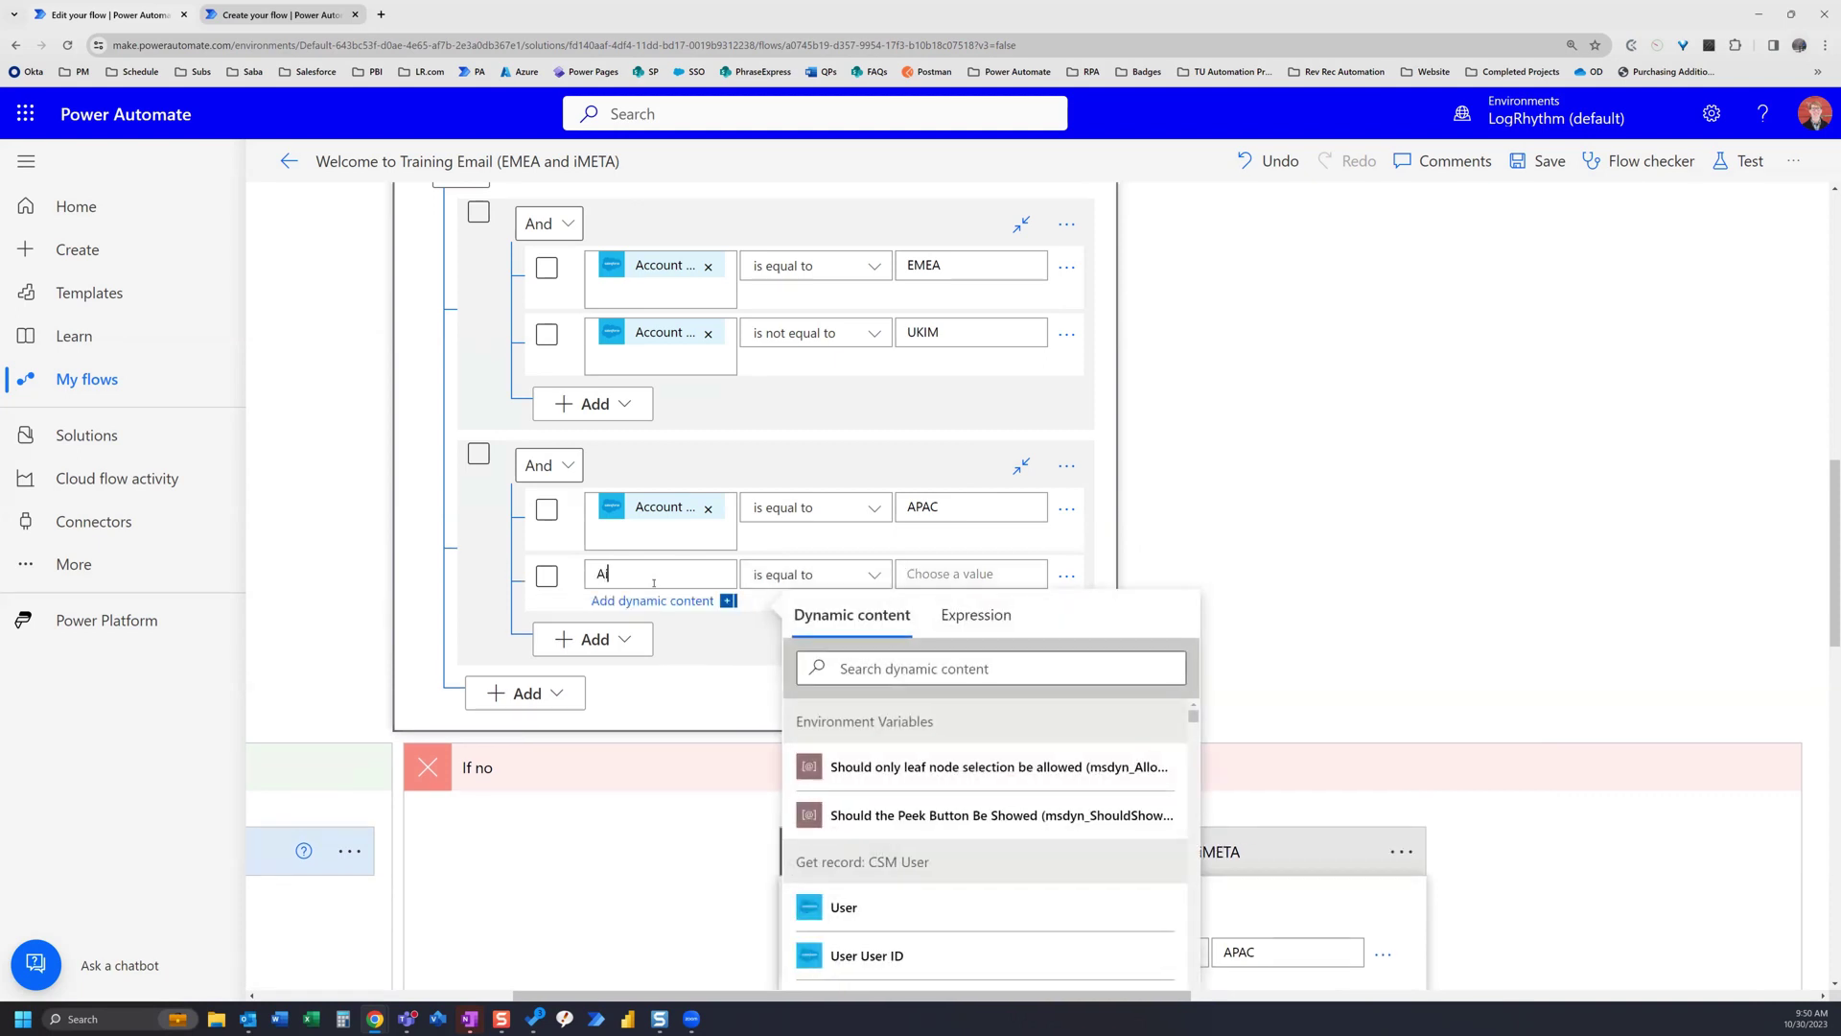
{"action": "type", "text": "cco"}
{"action": "key", "text": "BackSpace"}
{"action": "key", "text": "BackSpace"}
{"action": "key", "text": "BackSpace"}
{"action": "key", "text": "BackSpace"}
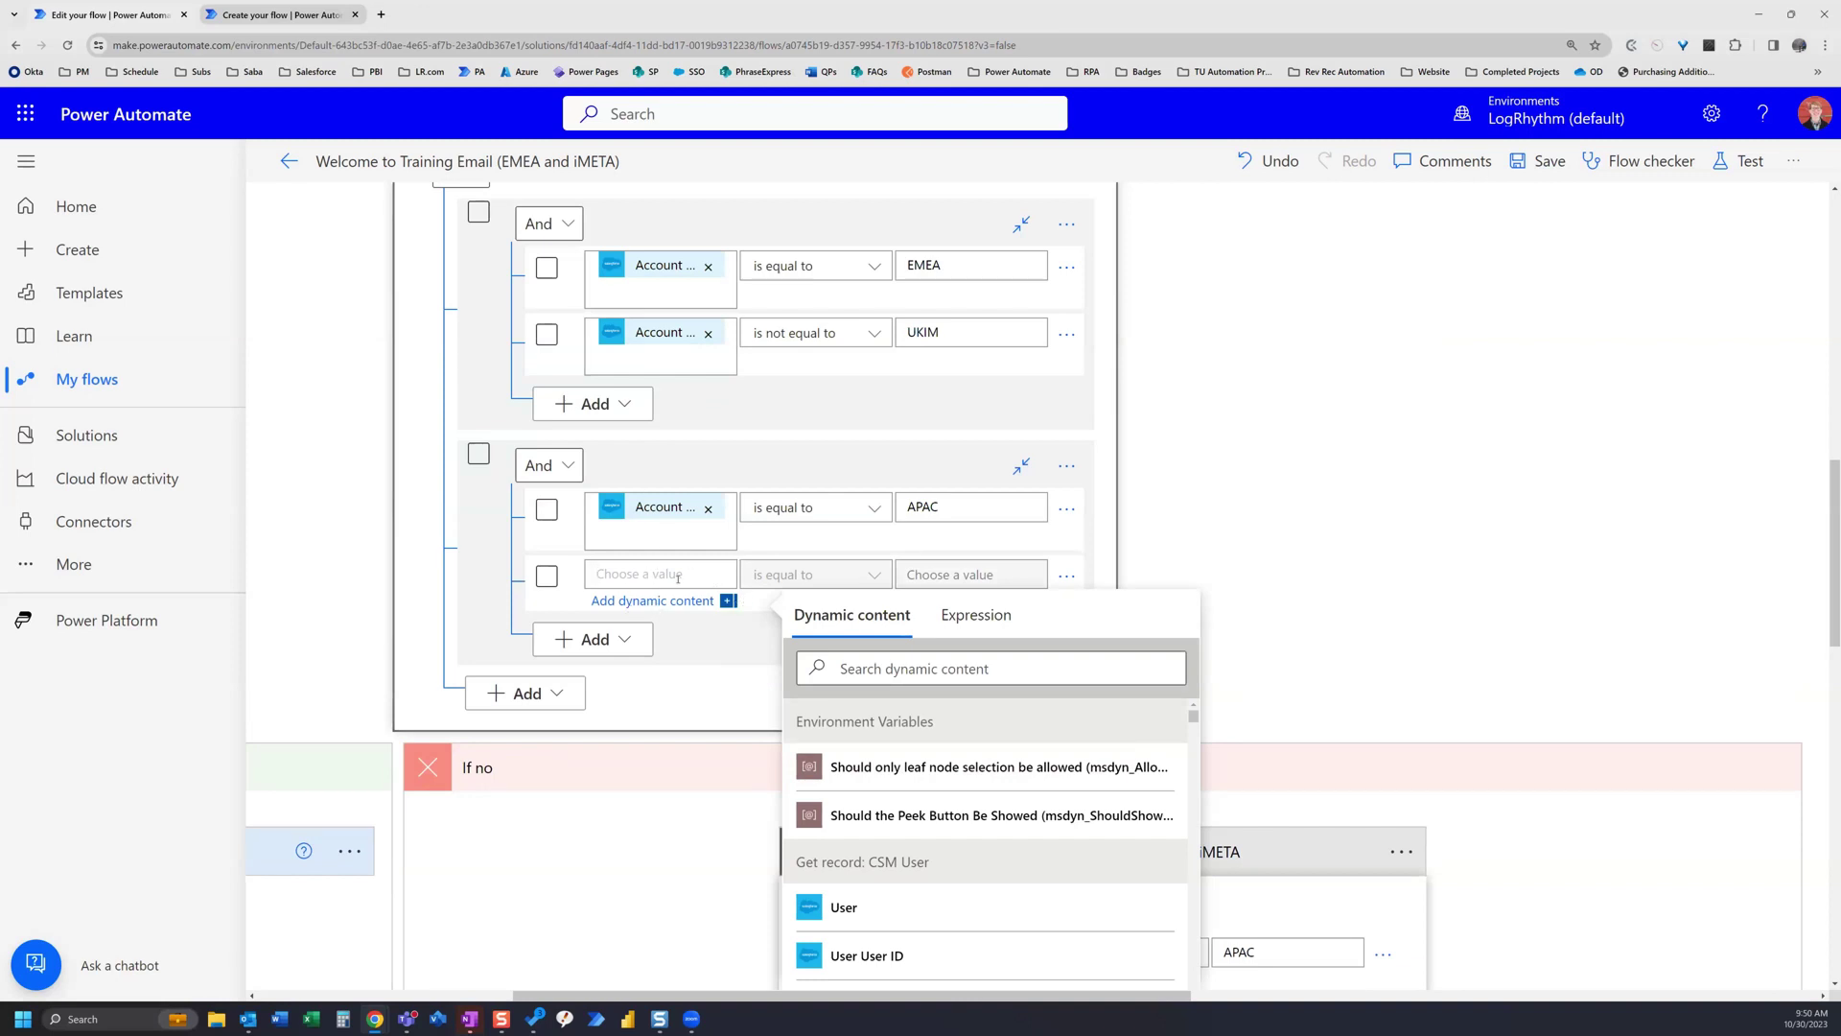
{"action": "type", "text": "account"}
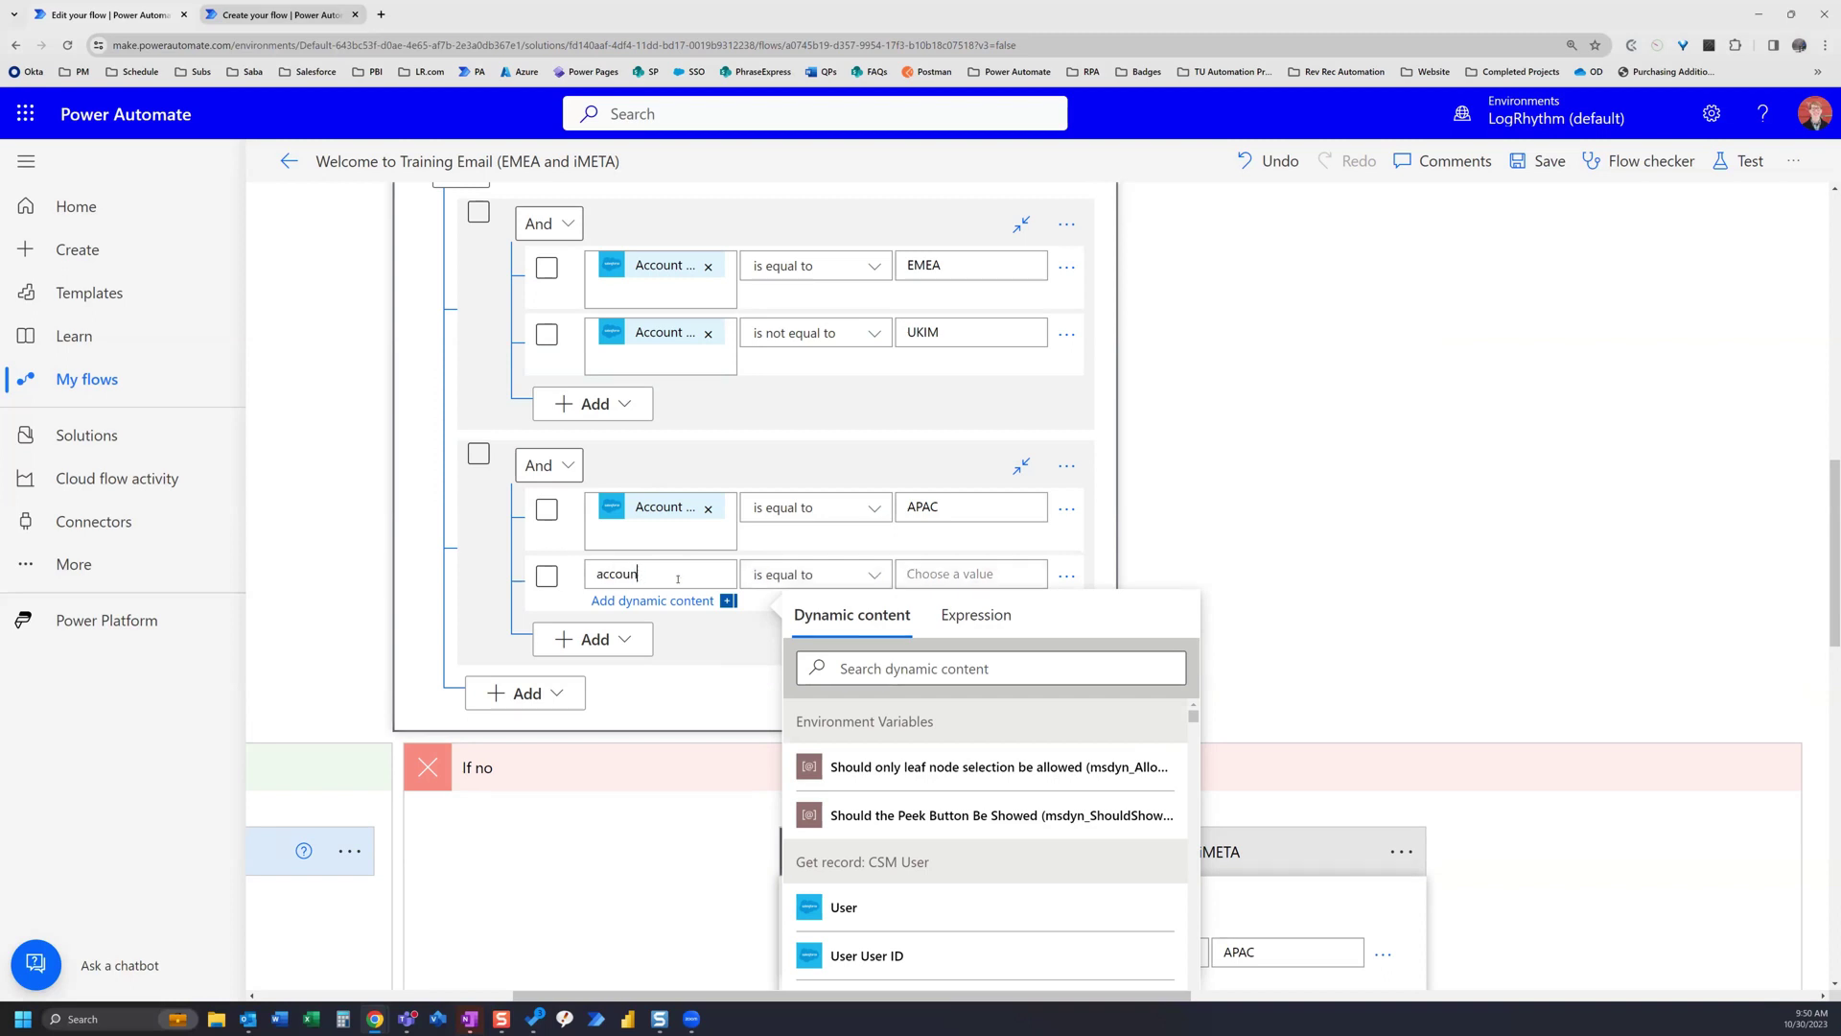
{"action": "key", "text": "BackSpace"}
{"action": "key", "text": "BackSpace"}
{"action": "key", "text": "BackSpace"}
{"action": "key", "text": "BackSpace"}
{"action": "key", "text": "BackSpace"}
{"action": "key", "text": "BackSpace"}
{"action": "key", "text": "BackSpace"}
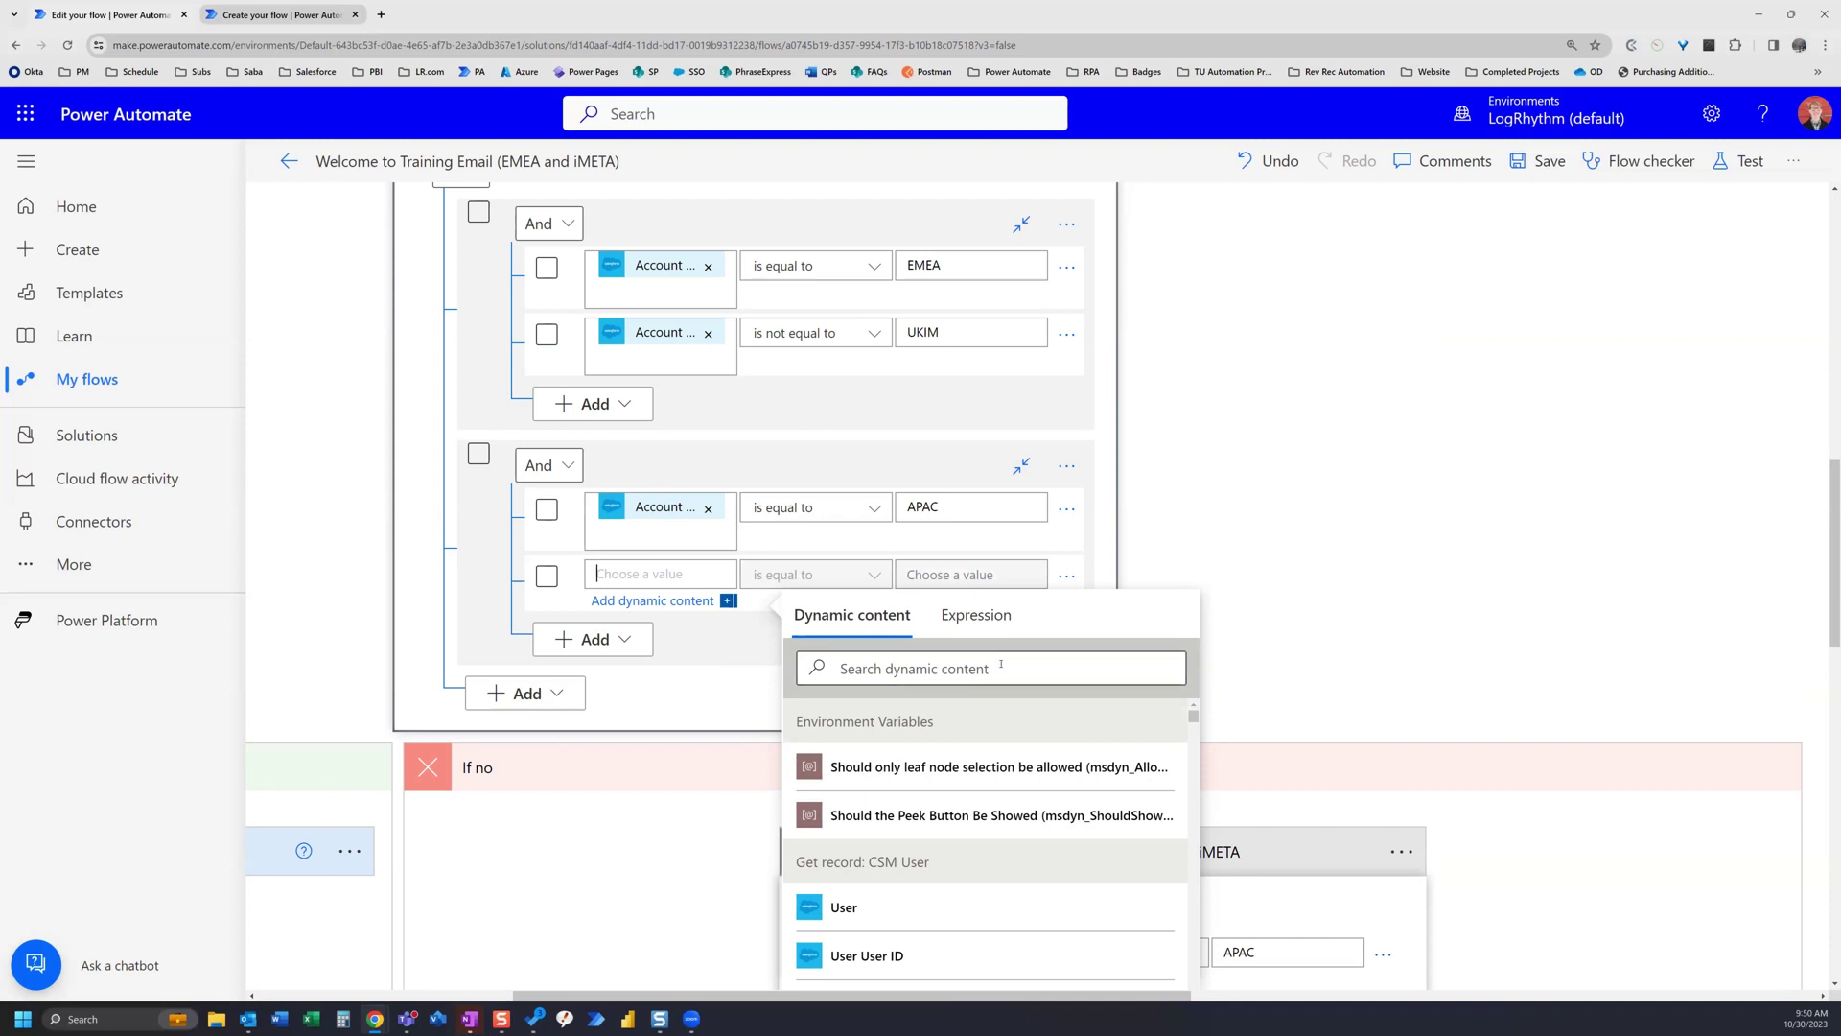
{"action": "left_click", "coordinate": [1000, 665]}
{"action": "type", "text": "account "}
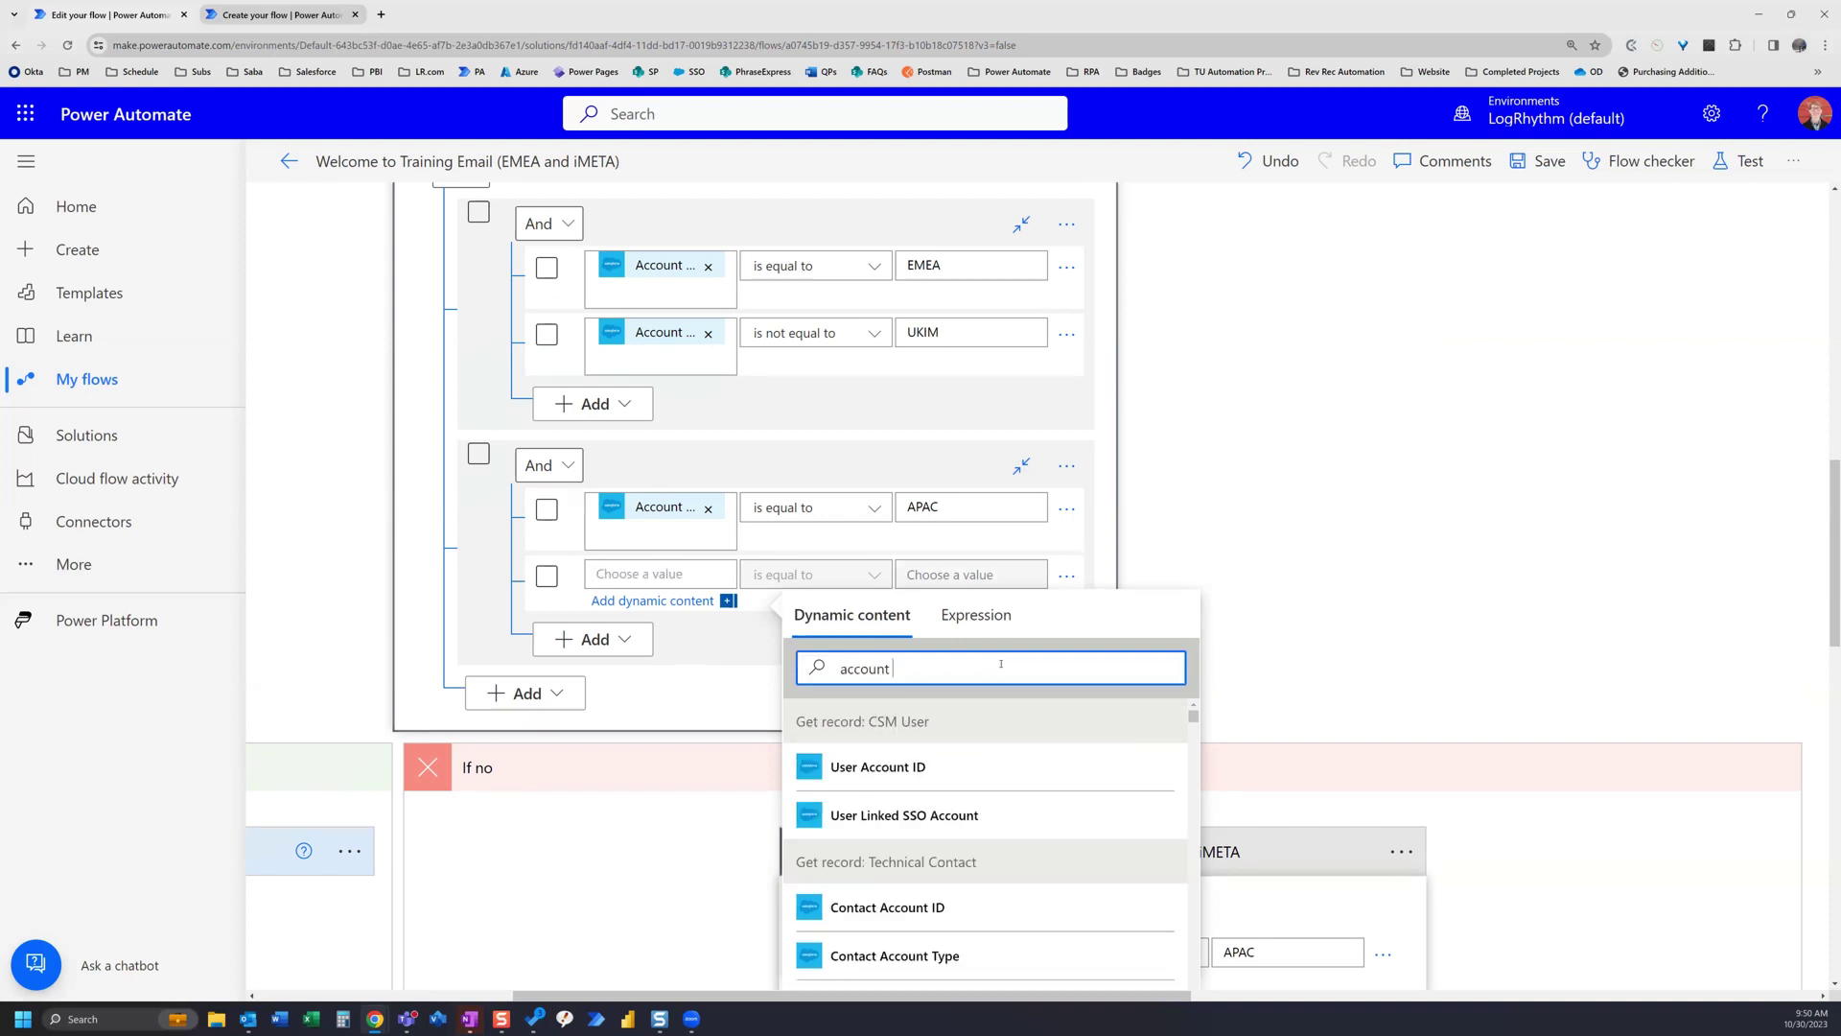
{"action": "type", "text": "sub region"}
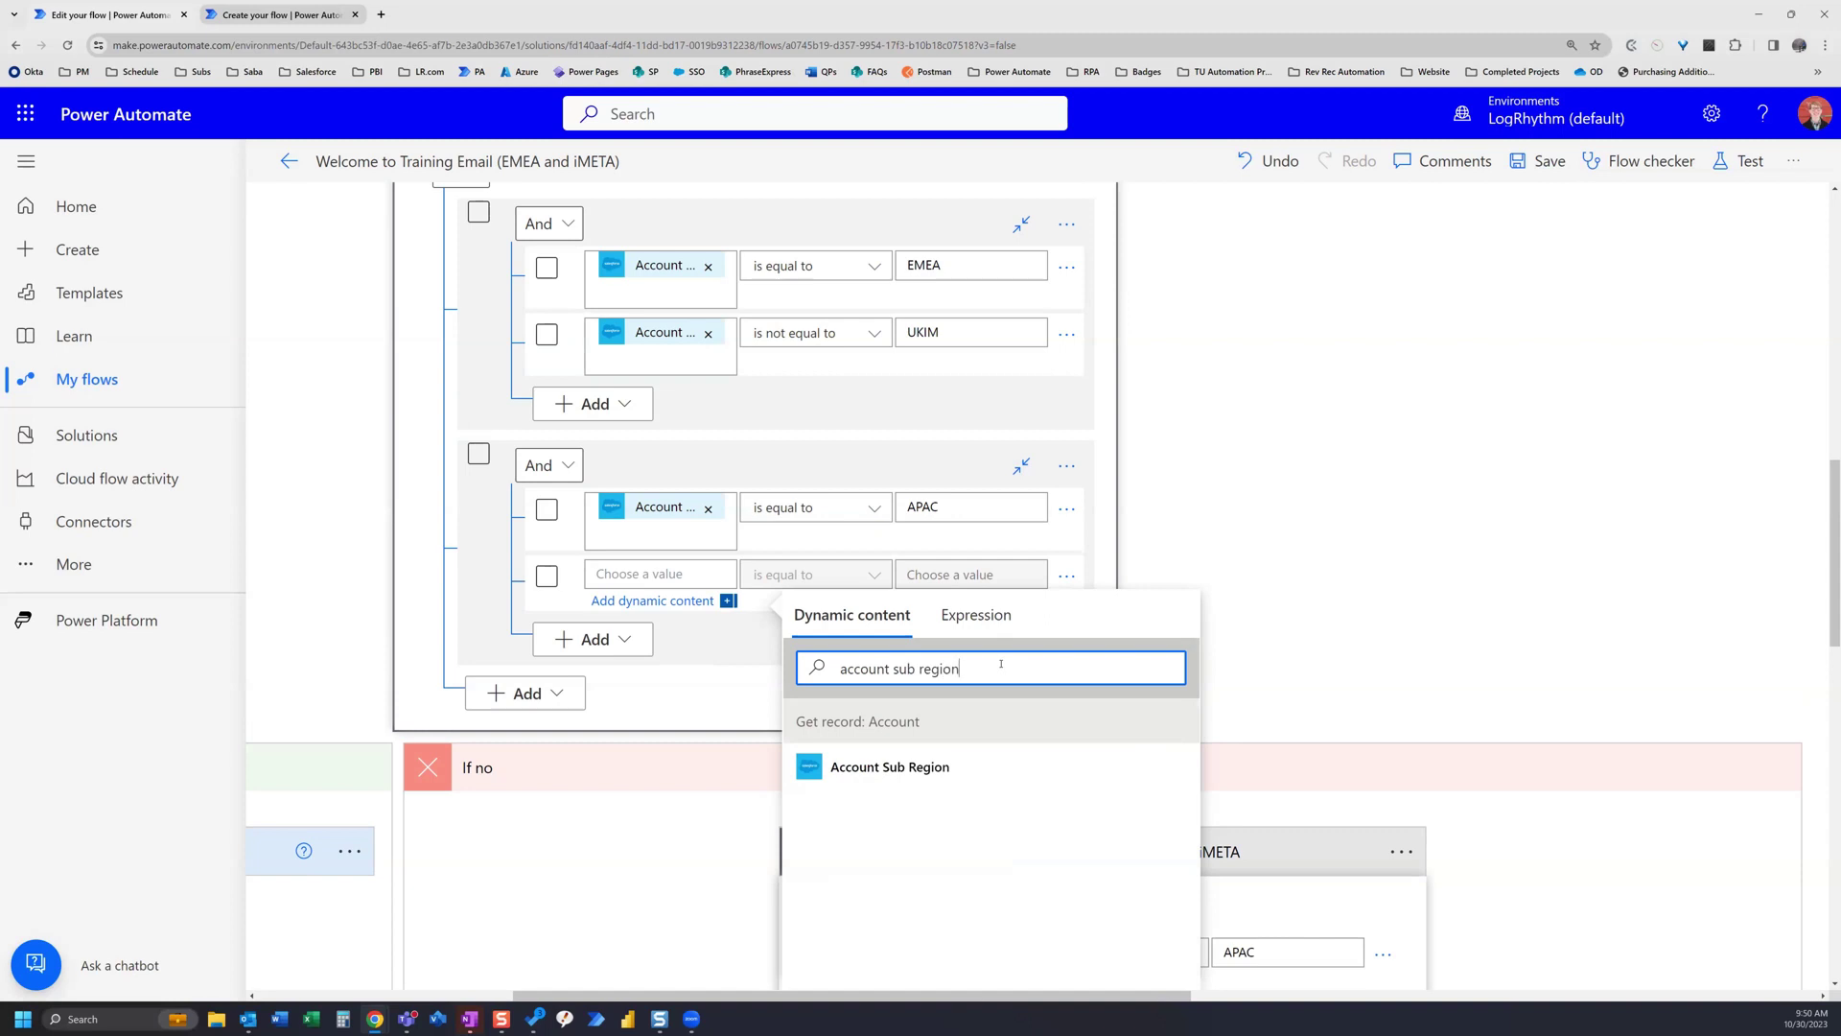
{"action": "left_click", "coordinate": [938, 764]}
{"action": "left_click", "coordinate": [1271, 633]}
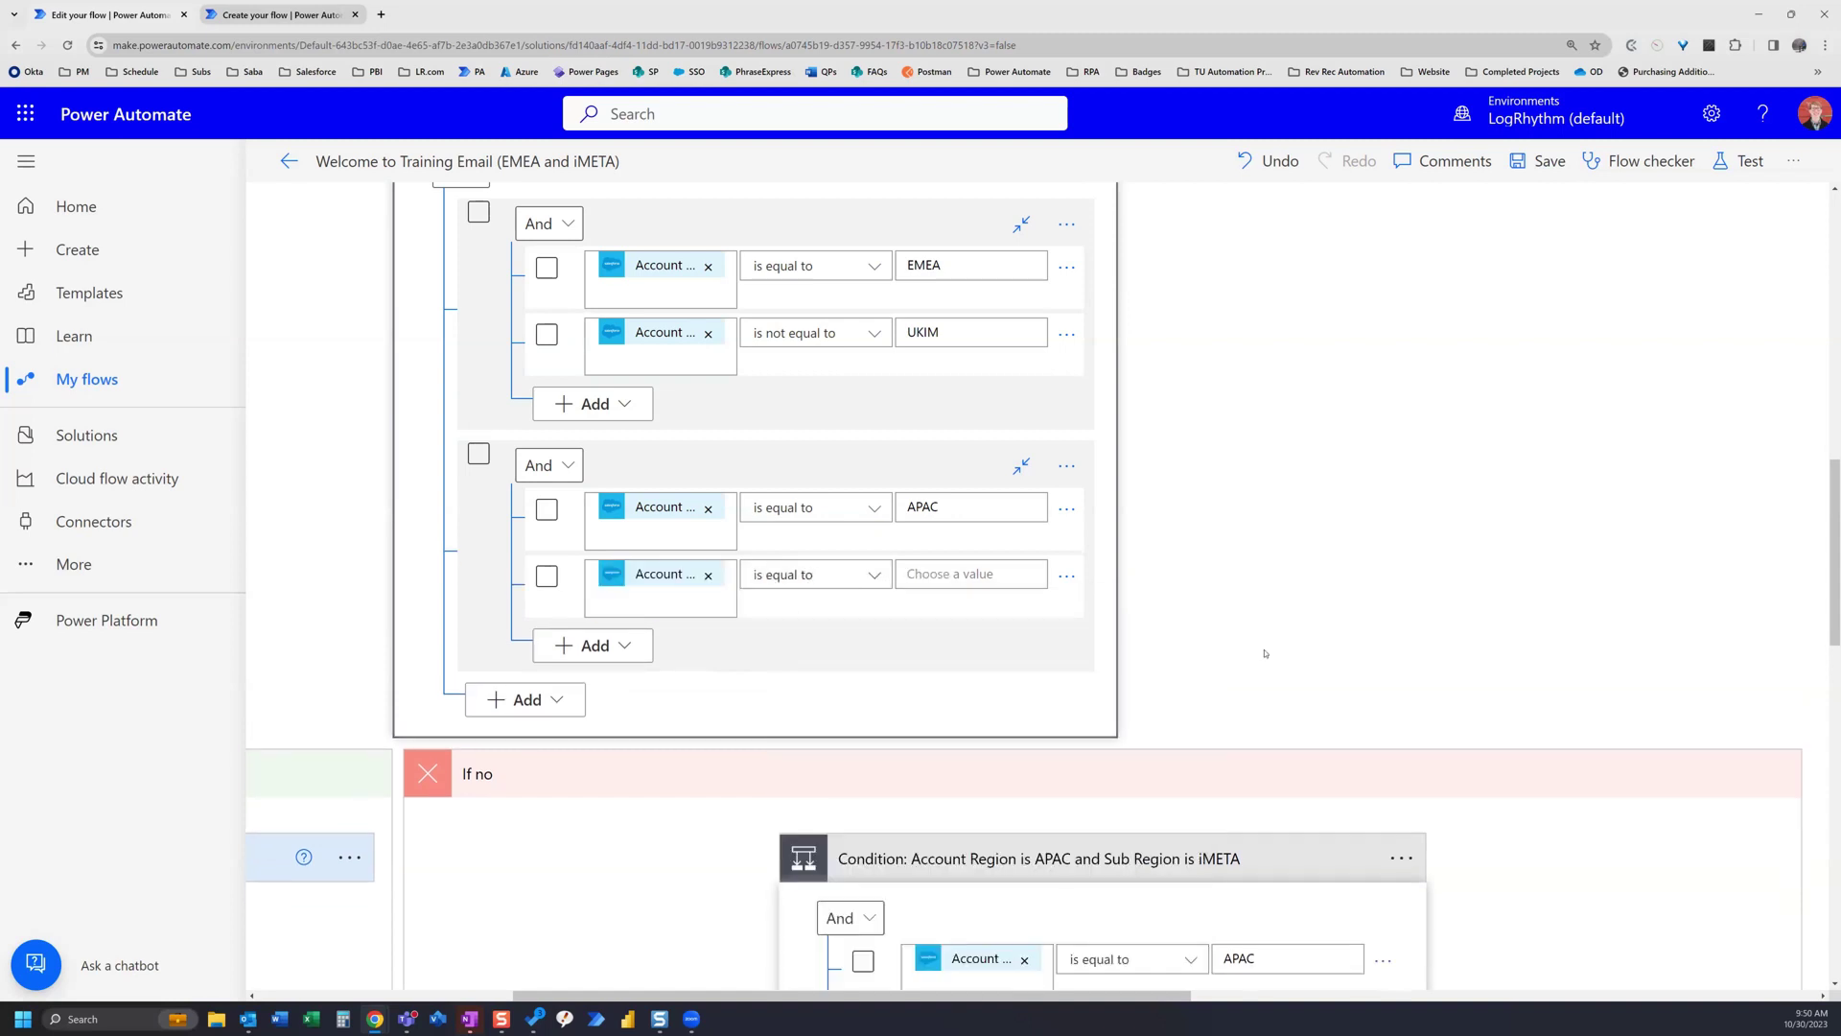
Compare Account Sub Region using is equal to with the value iMETA
{"action": "scroll", "coordinate": [1269, 652], "scroll_direction": "down", "scroll_amount": 3}
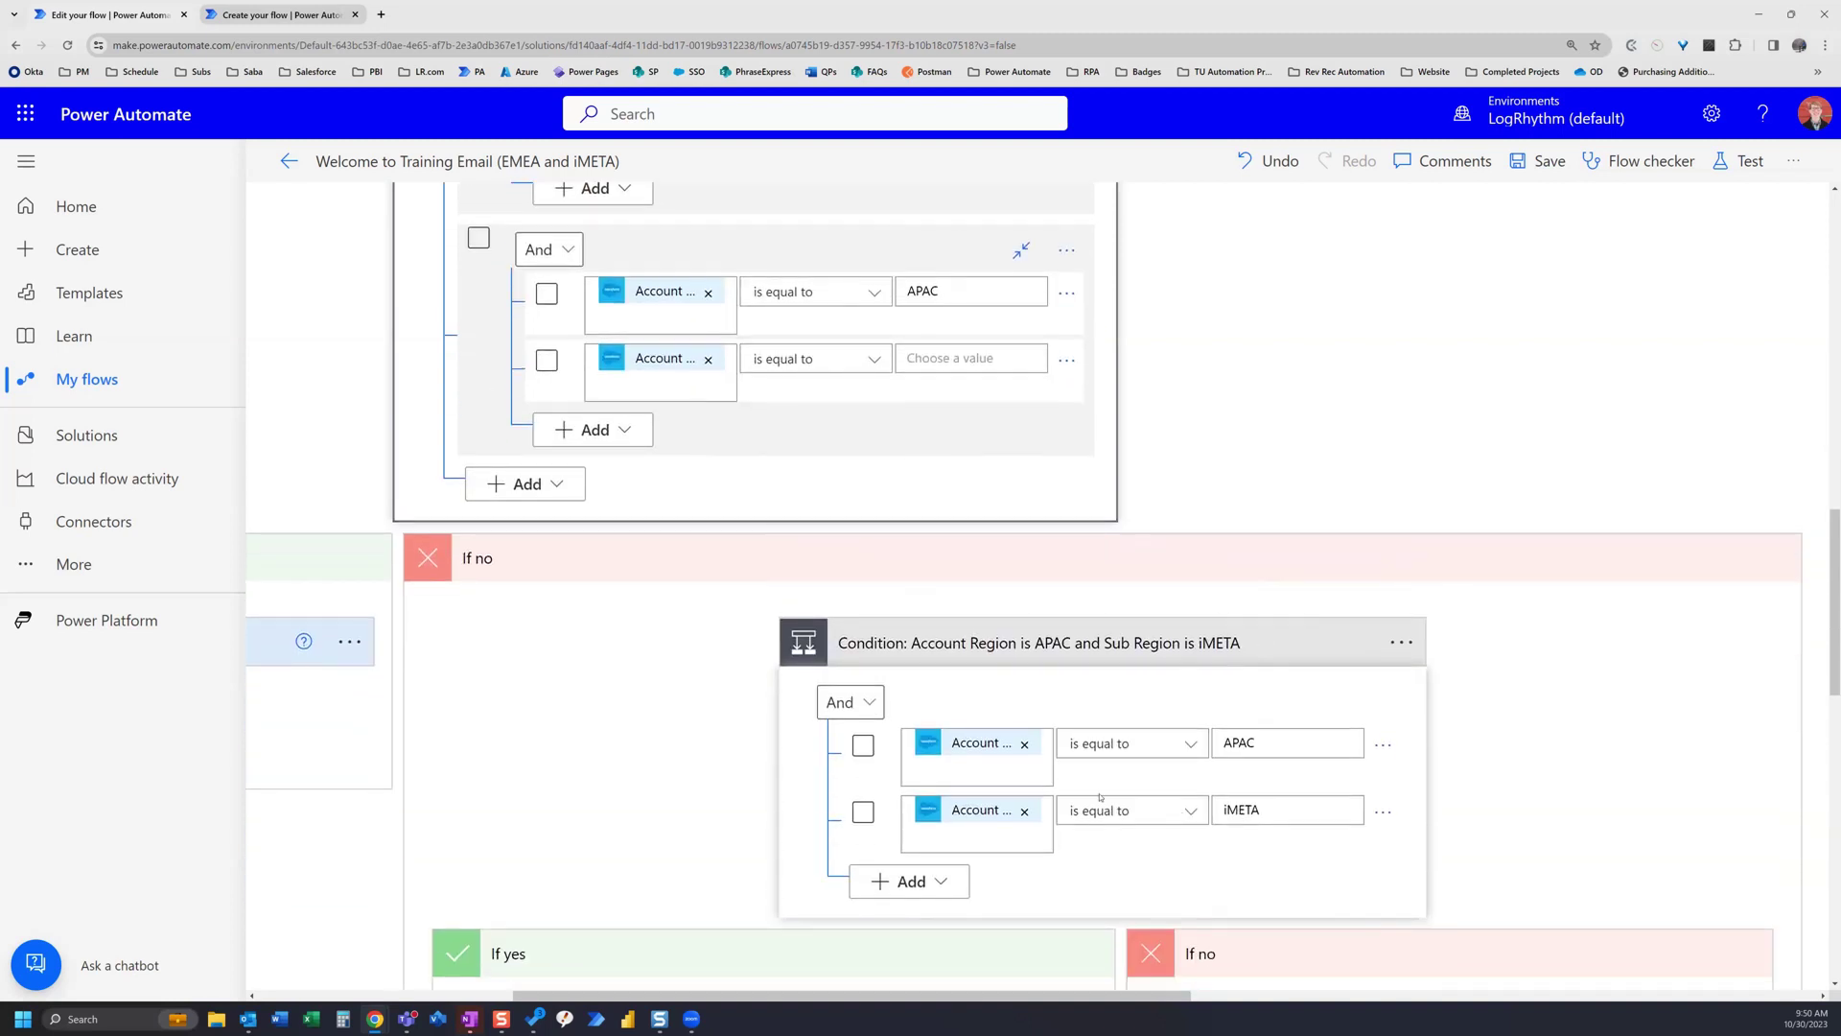
{"action": "left_click", "coordinate": [873, 361]}
{"action": "left_click", "coordinate": [834, 454]}
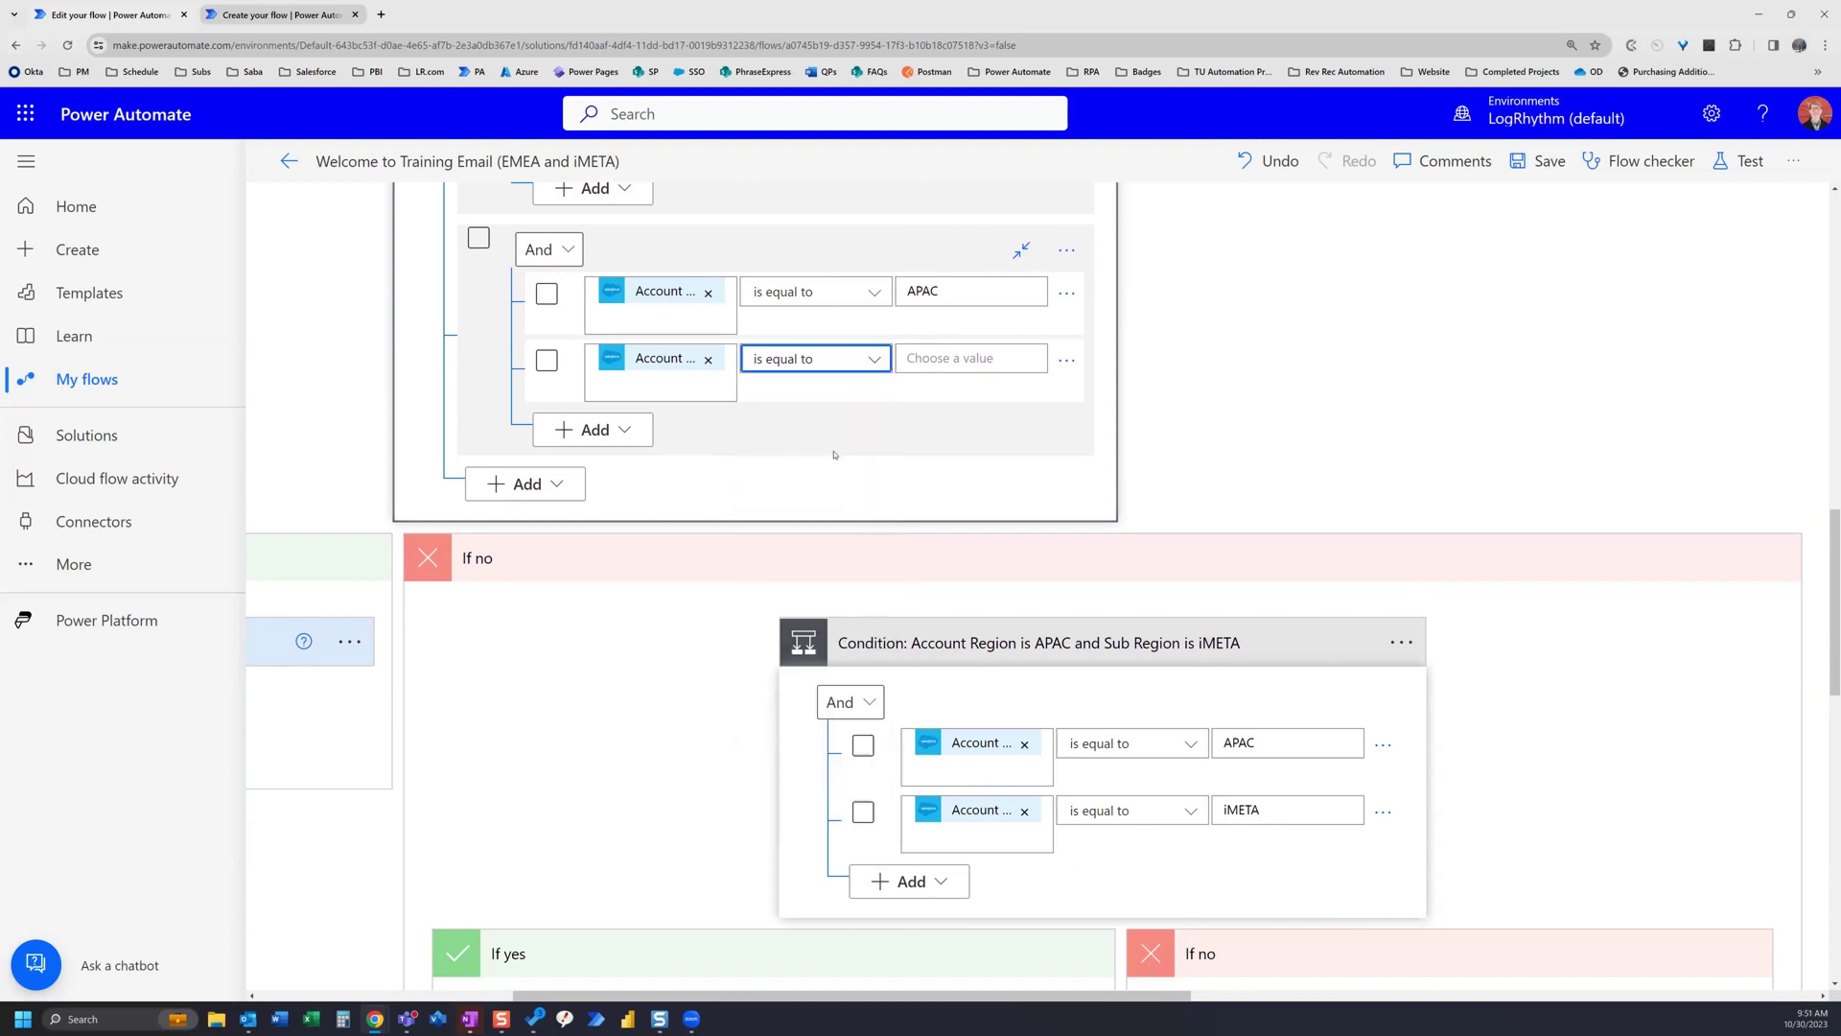
{"action": "left_click", "coordinate": [967, 359]}
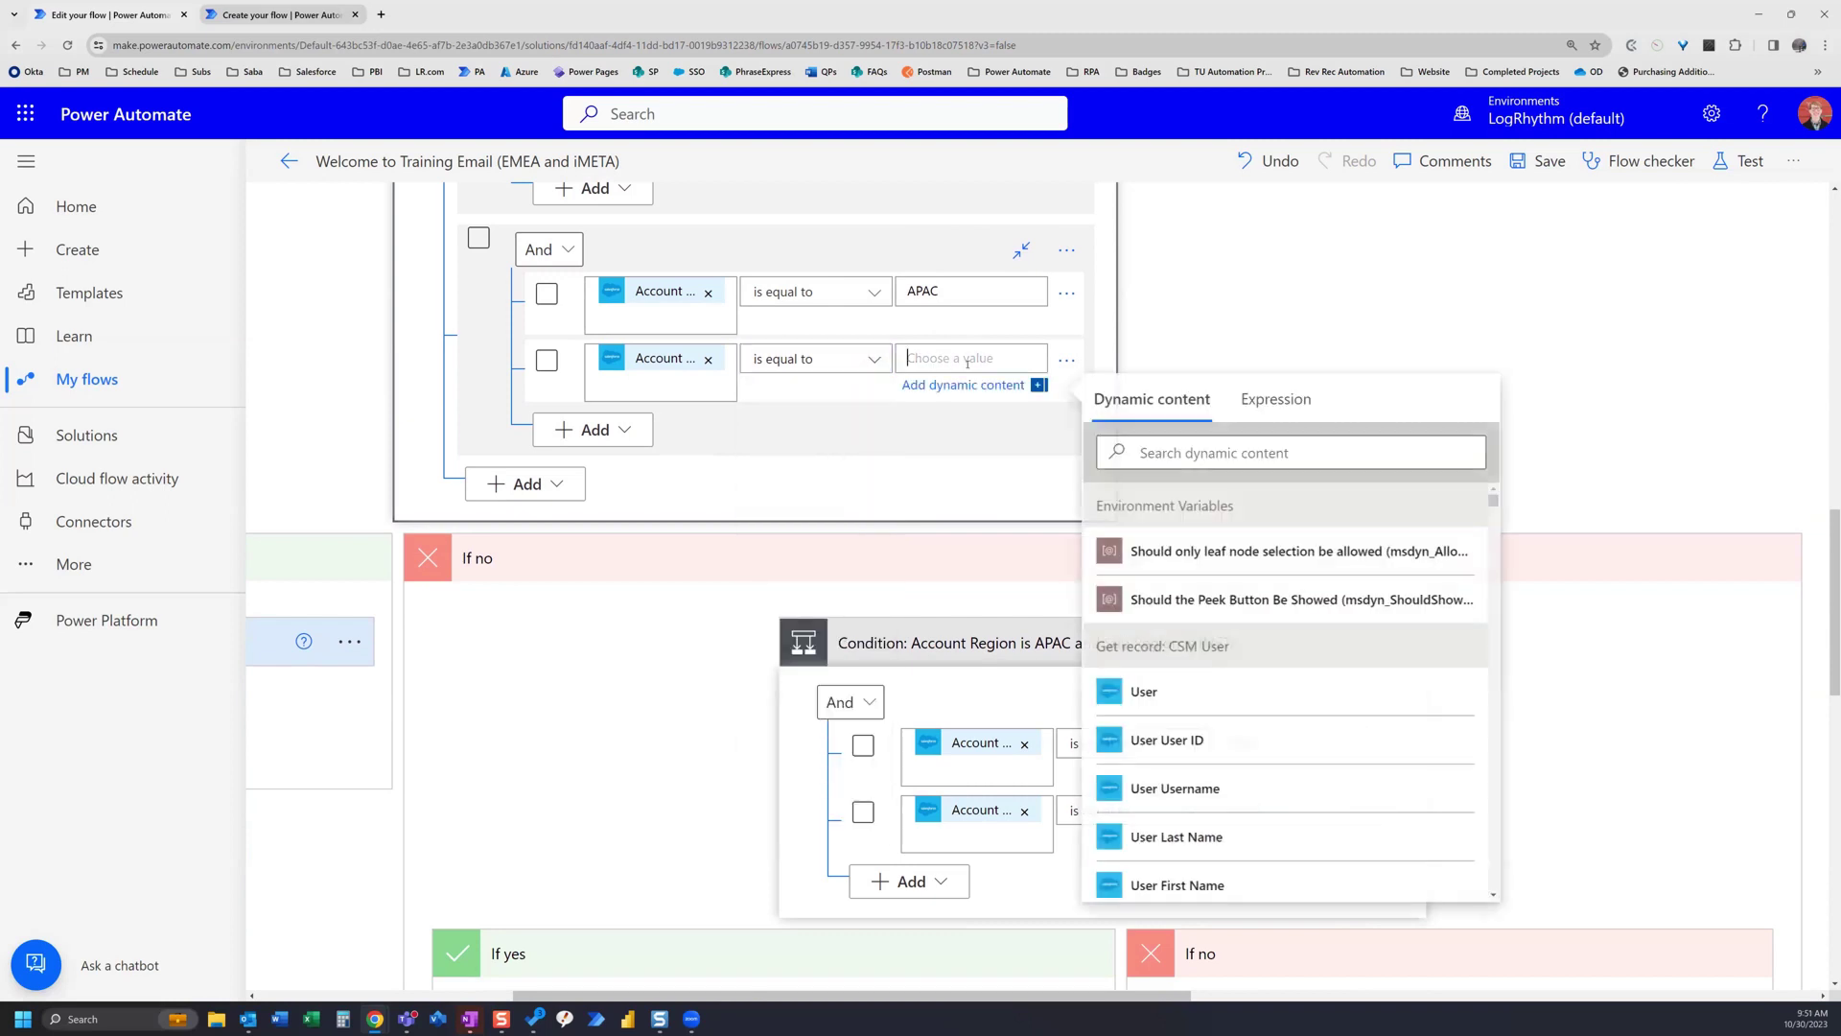
{"action": "type", "text": "iMETA"}
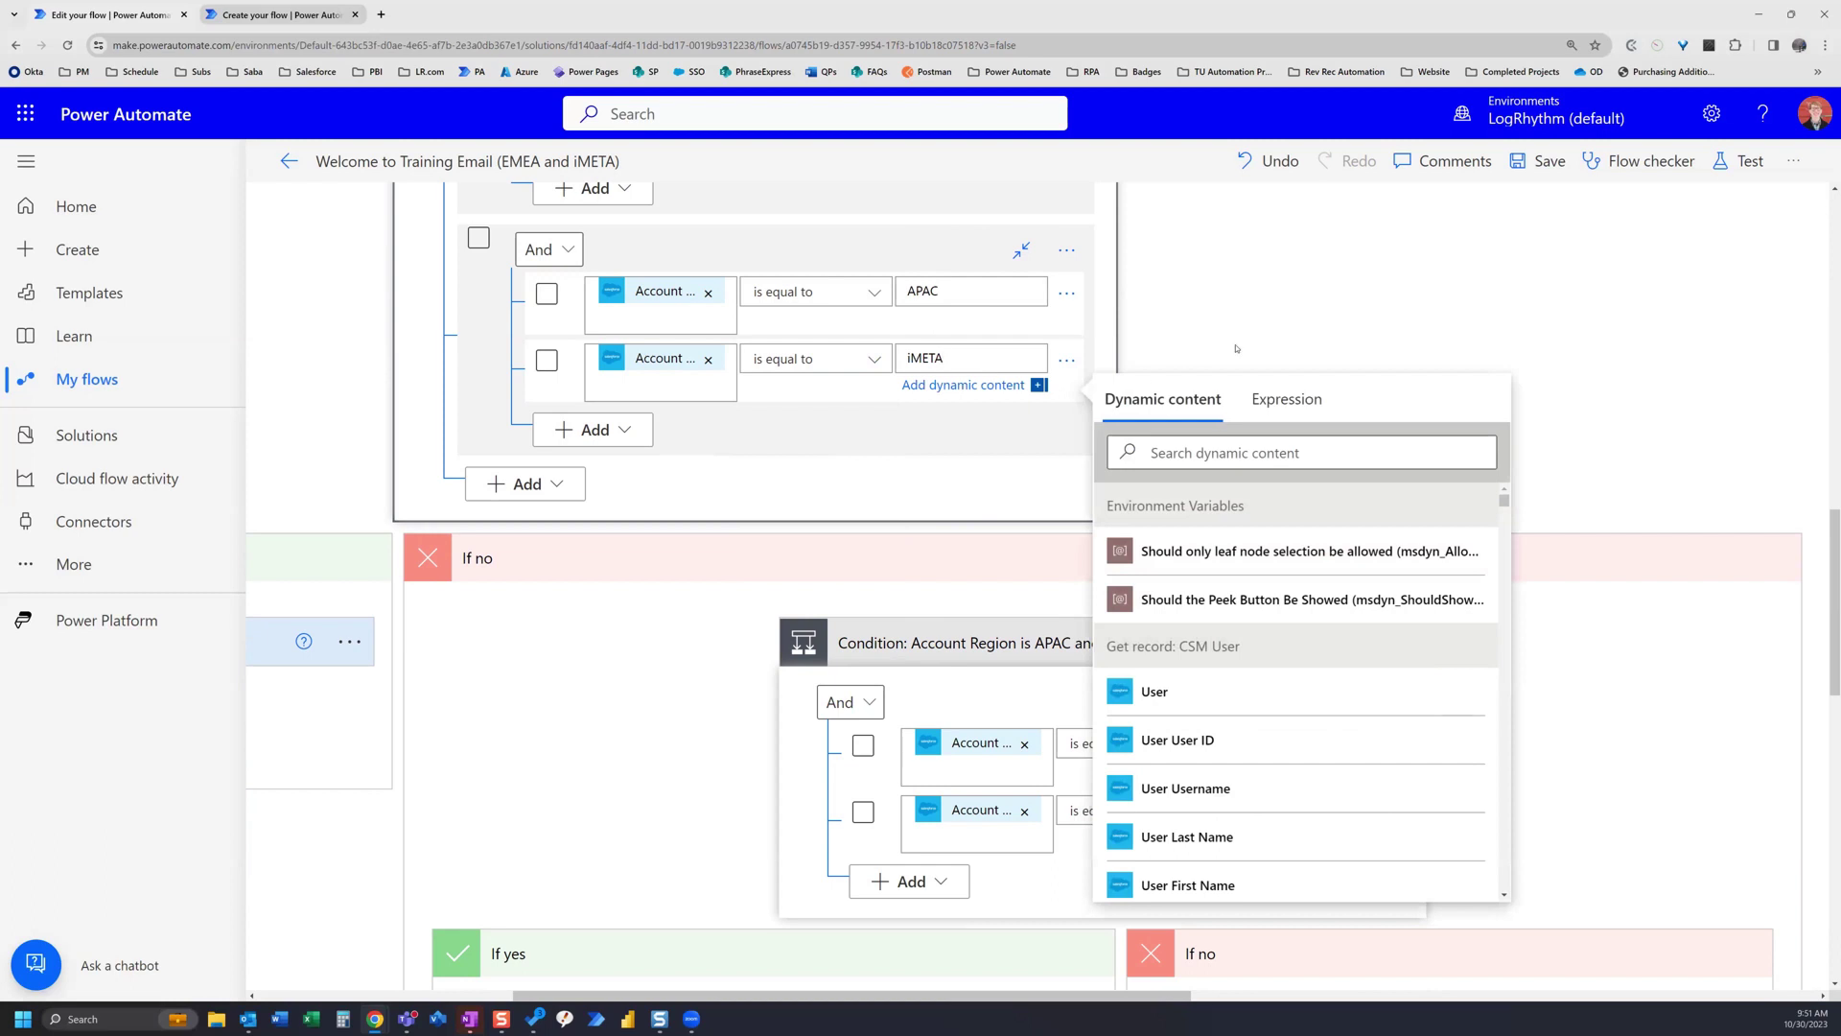
{"action": "left_click", "coordinate": [1149, 300]}
{"action": "scroll", "coordinate": [1147, 302], "scroll_direction": "up", "scroll_amount": 5}
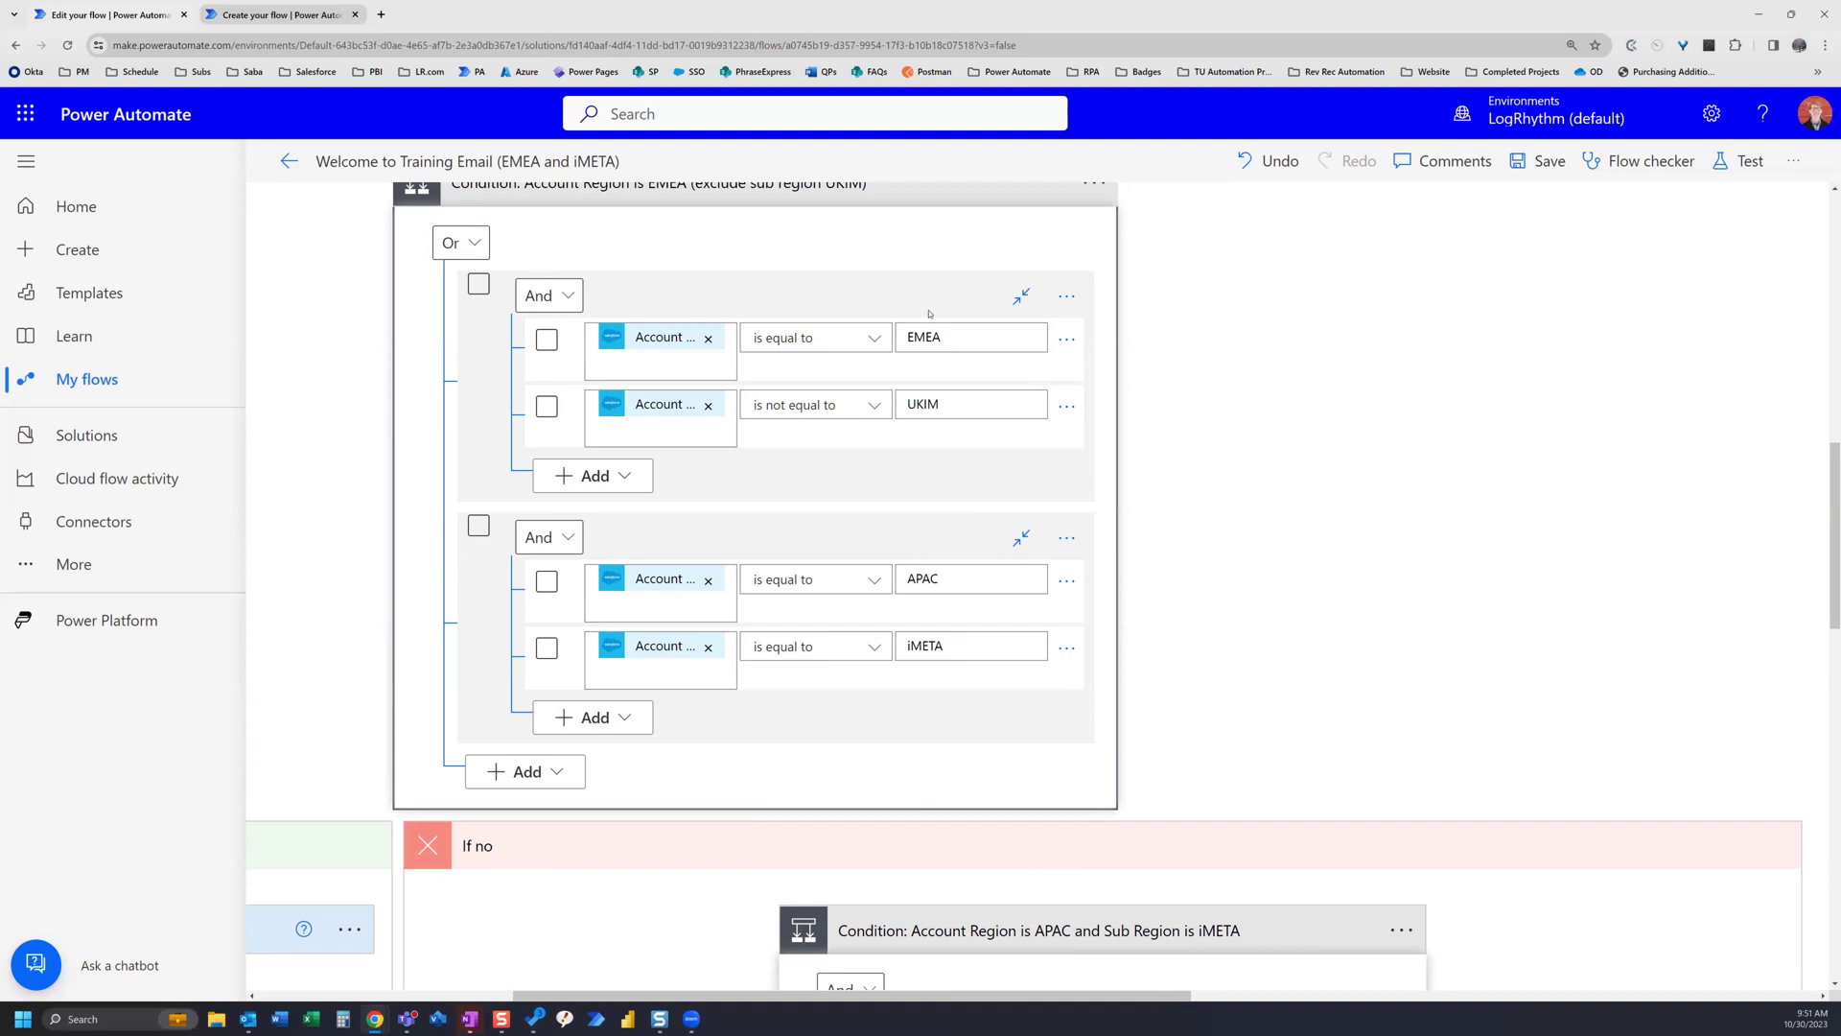
Ungroup the stray empty nested Or group in the condition
{"action": "left_click", "coordinate": [546, 339]}
{"action": "left_click", "coordinate": [547, 407]}
{"action": "left_click", "coordinate": [1066, 339]}
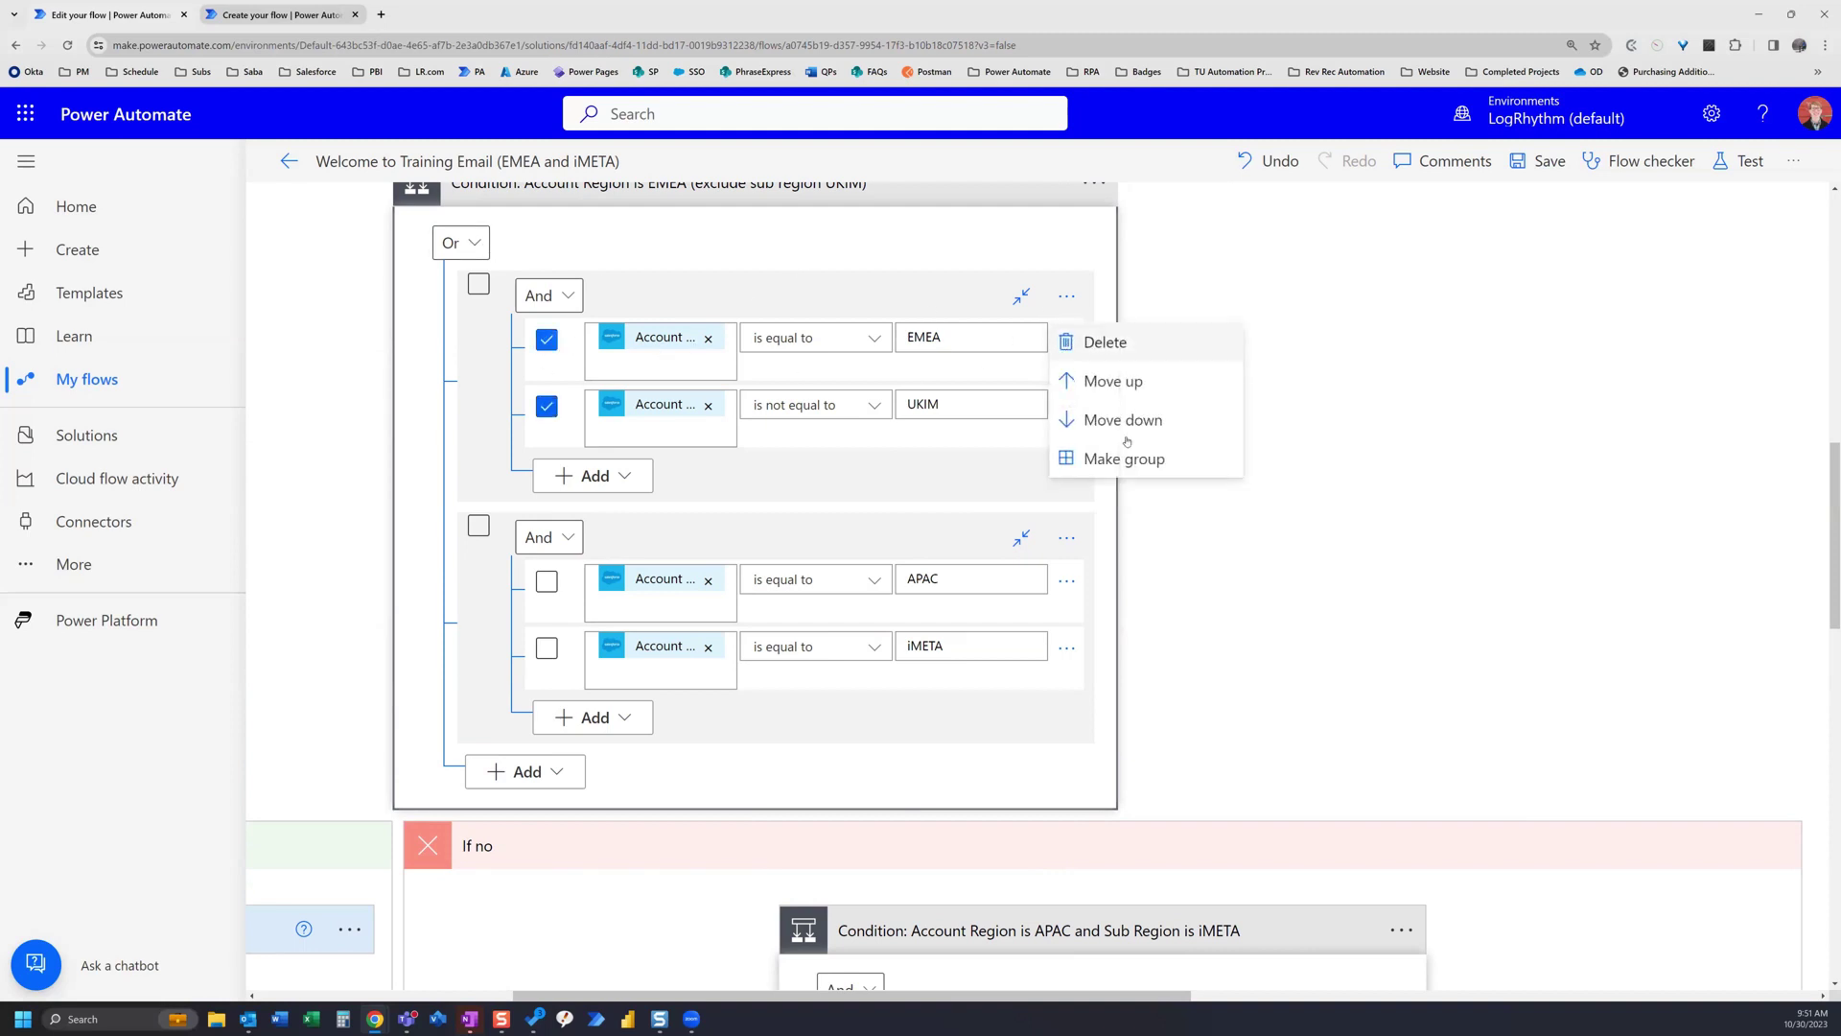
{"action": "left_click", "coordinate": [547, 323]}
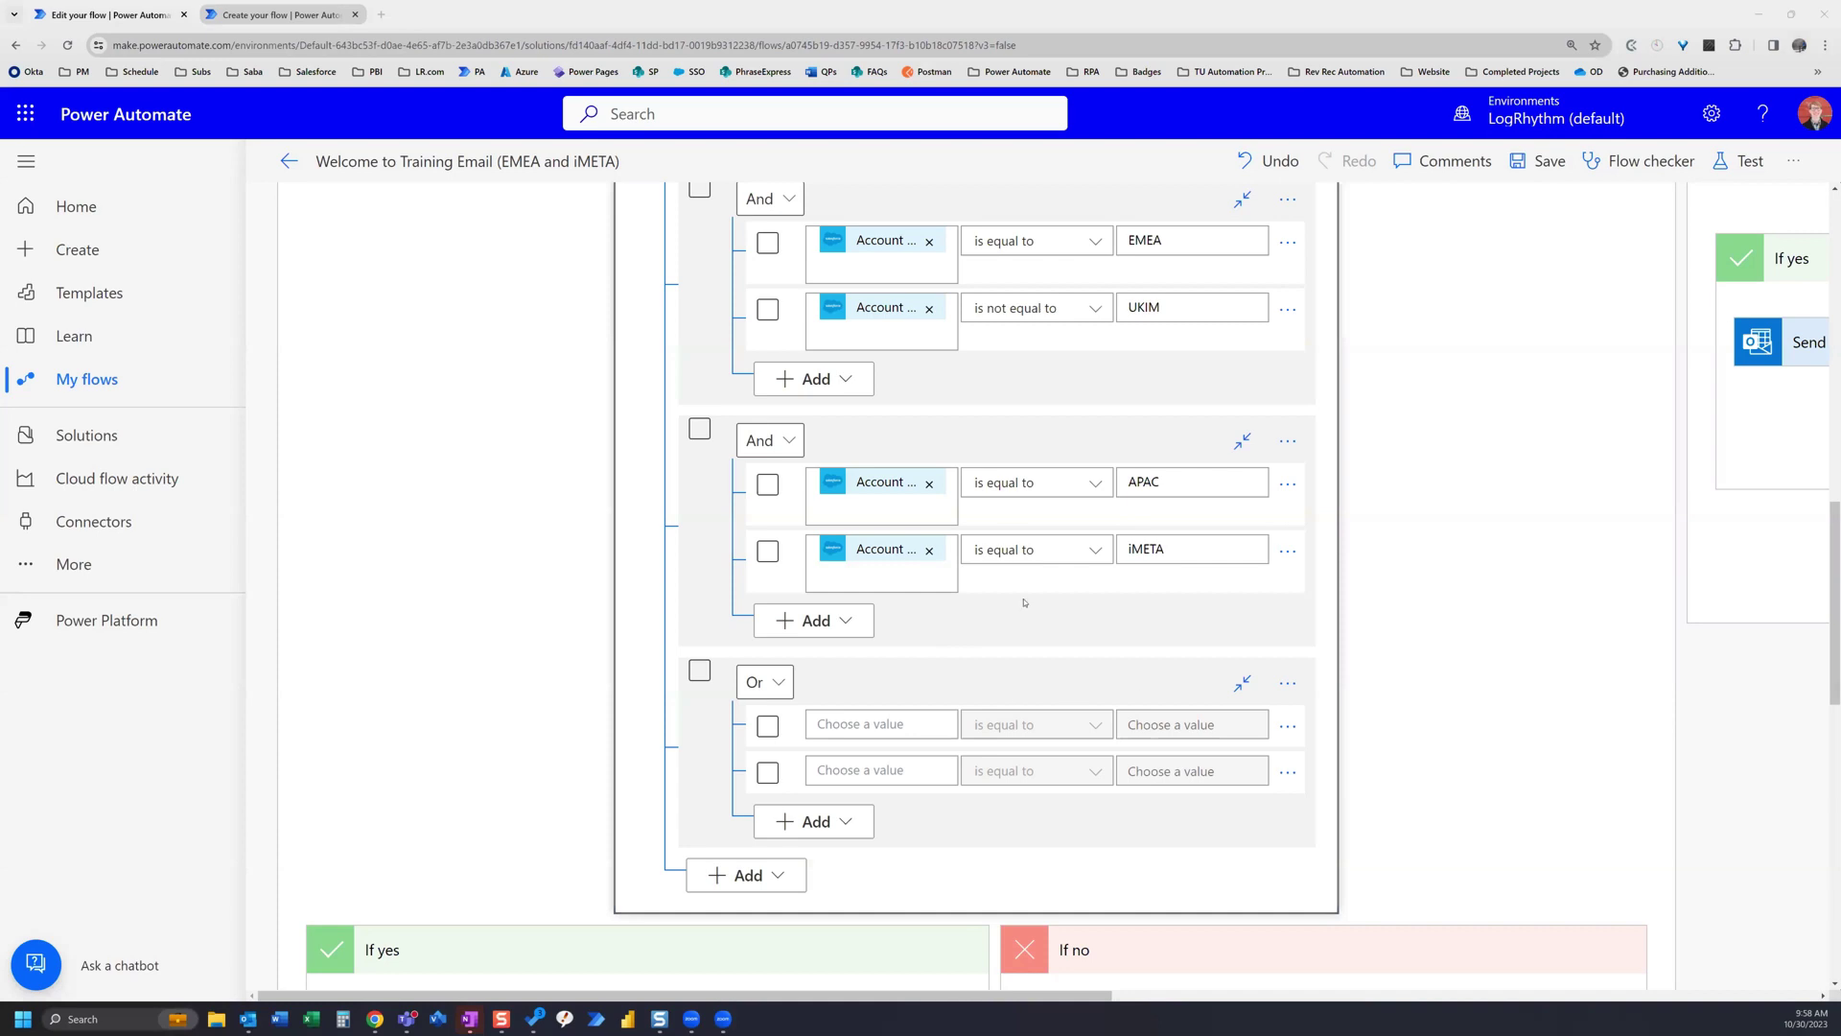
{"action": "scroll", "coordinate": [1199, 747], "scroll_direction": "up", "scroll_amount": 1}
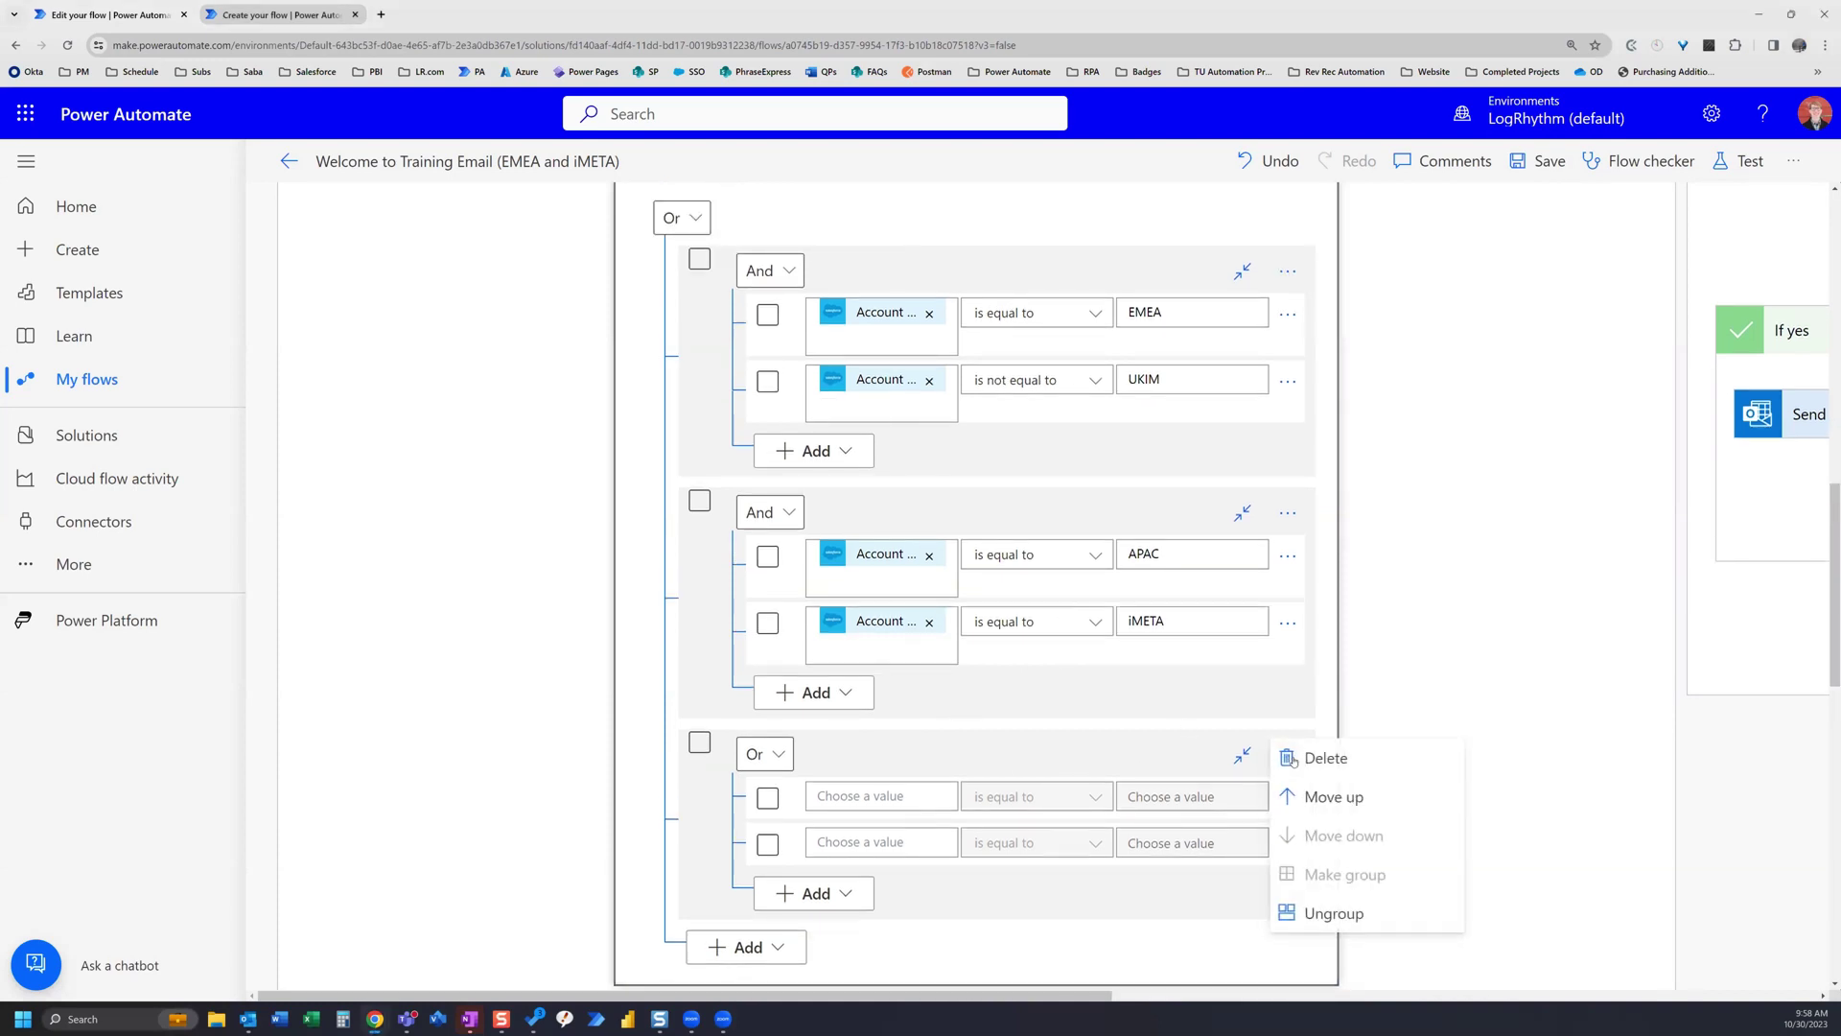
{"action": "left_click", "coordinate": [1290, 758]}
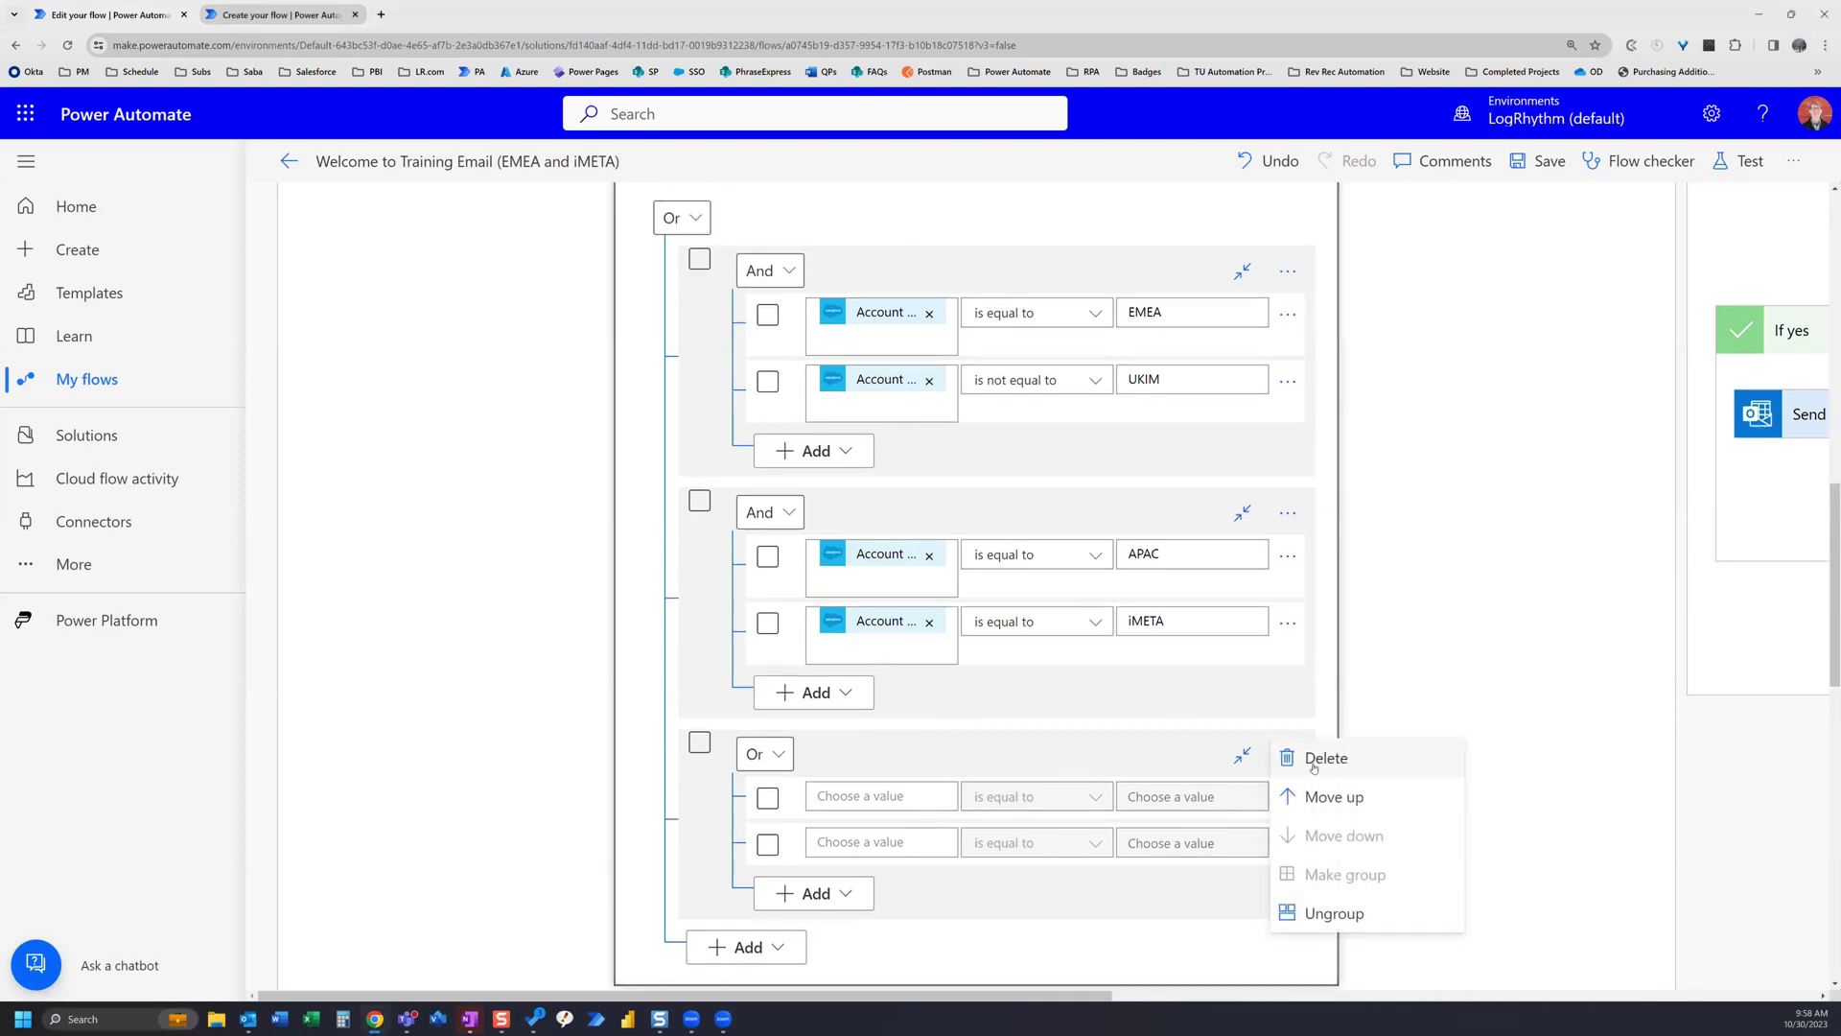
{"action": "left_click", "coordinate": [1353, 919]}
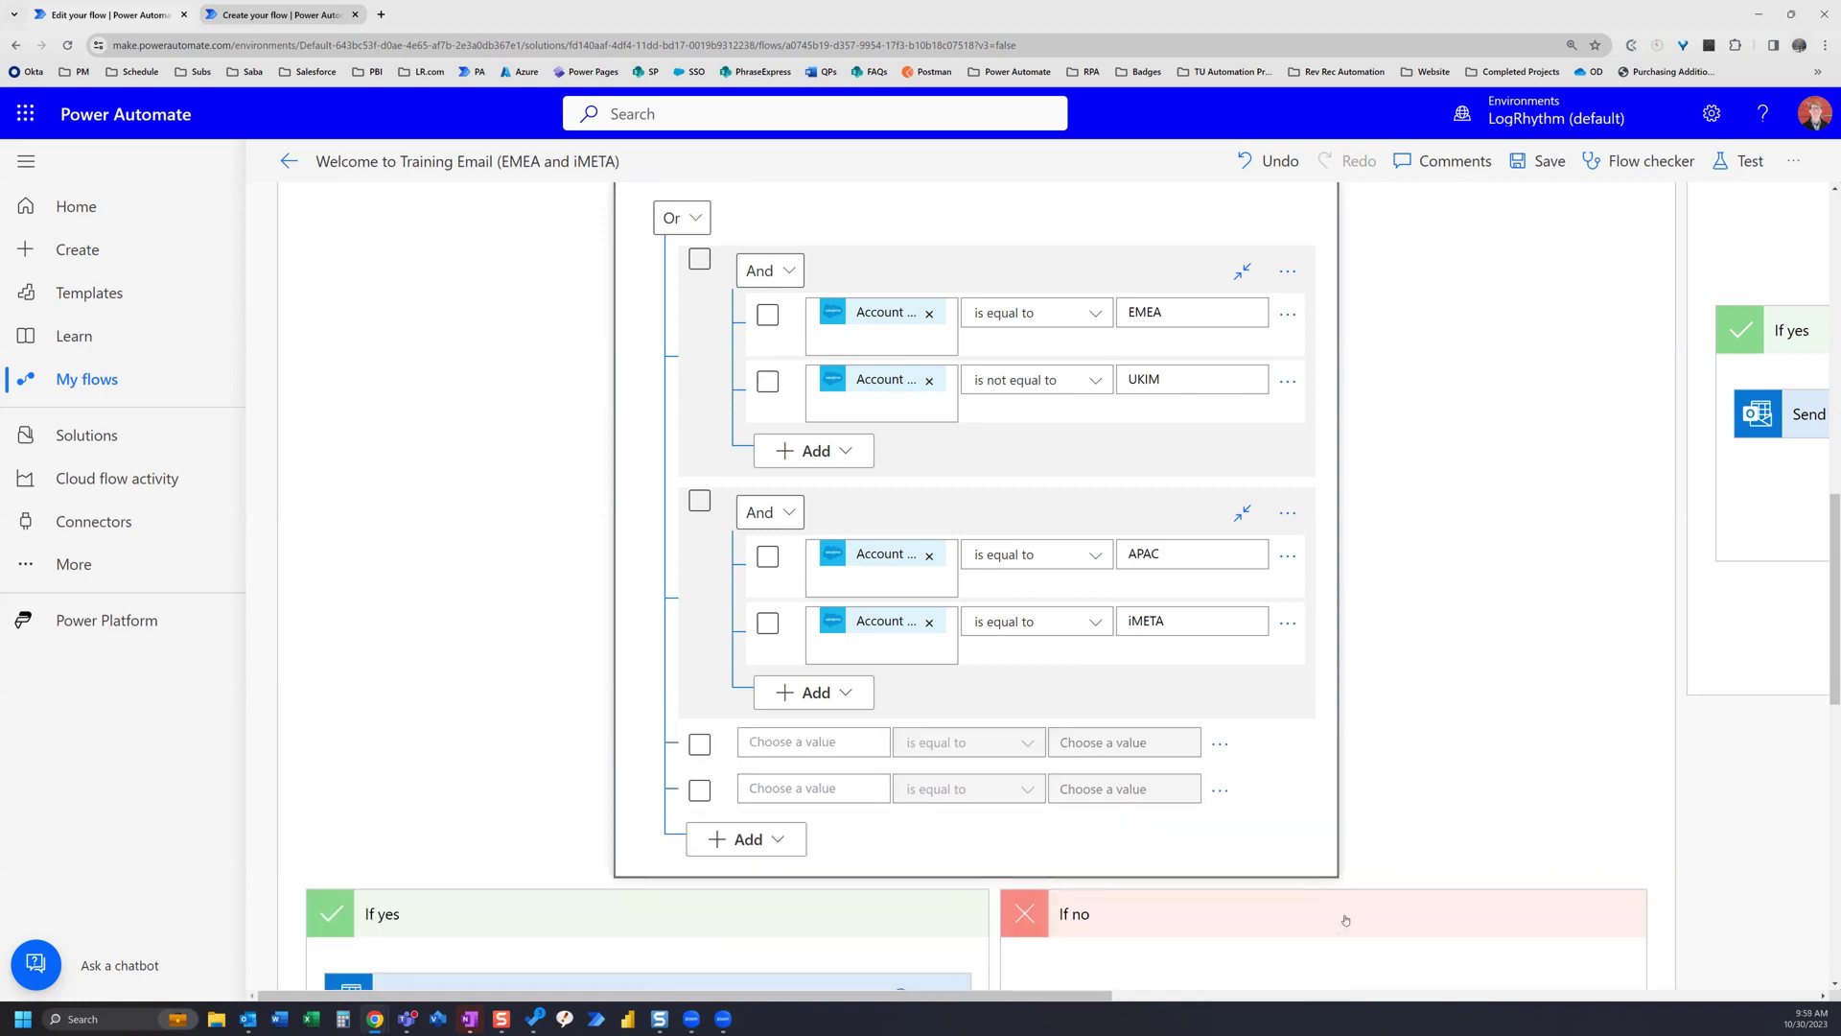
Delete the two leftover empty condition rows, leaving only the EMEA and APAC/iMETA groups
{"action": "left_click", "coordinate": [1222, 748]}
{"action": "left_click", "coordinate": [1227, 750]}
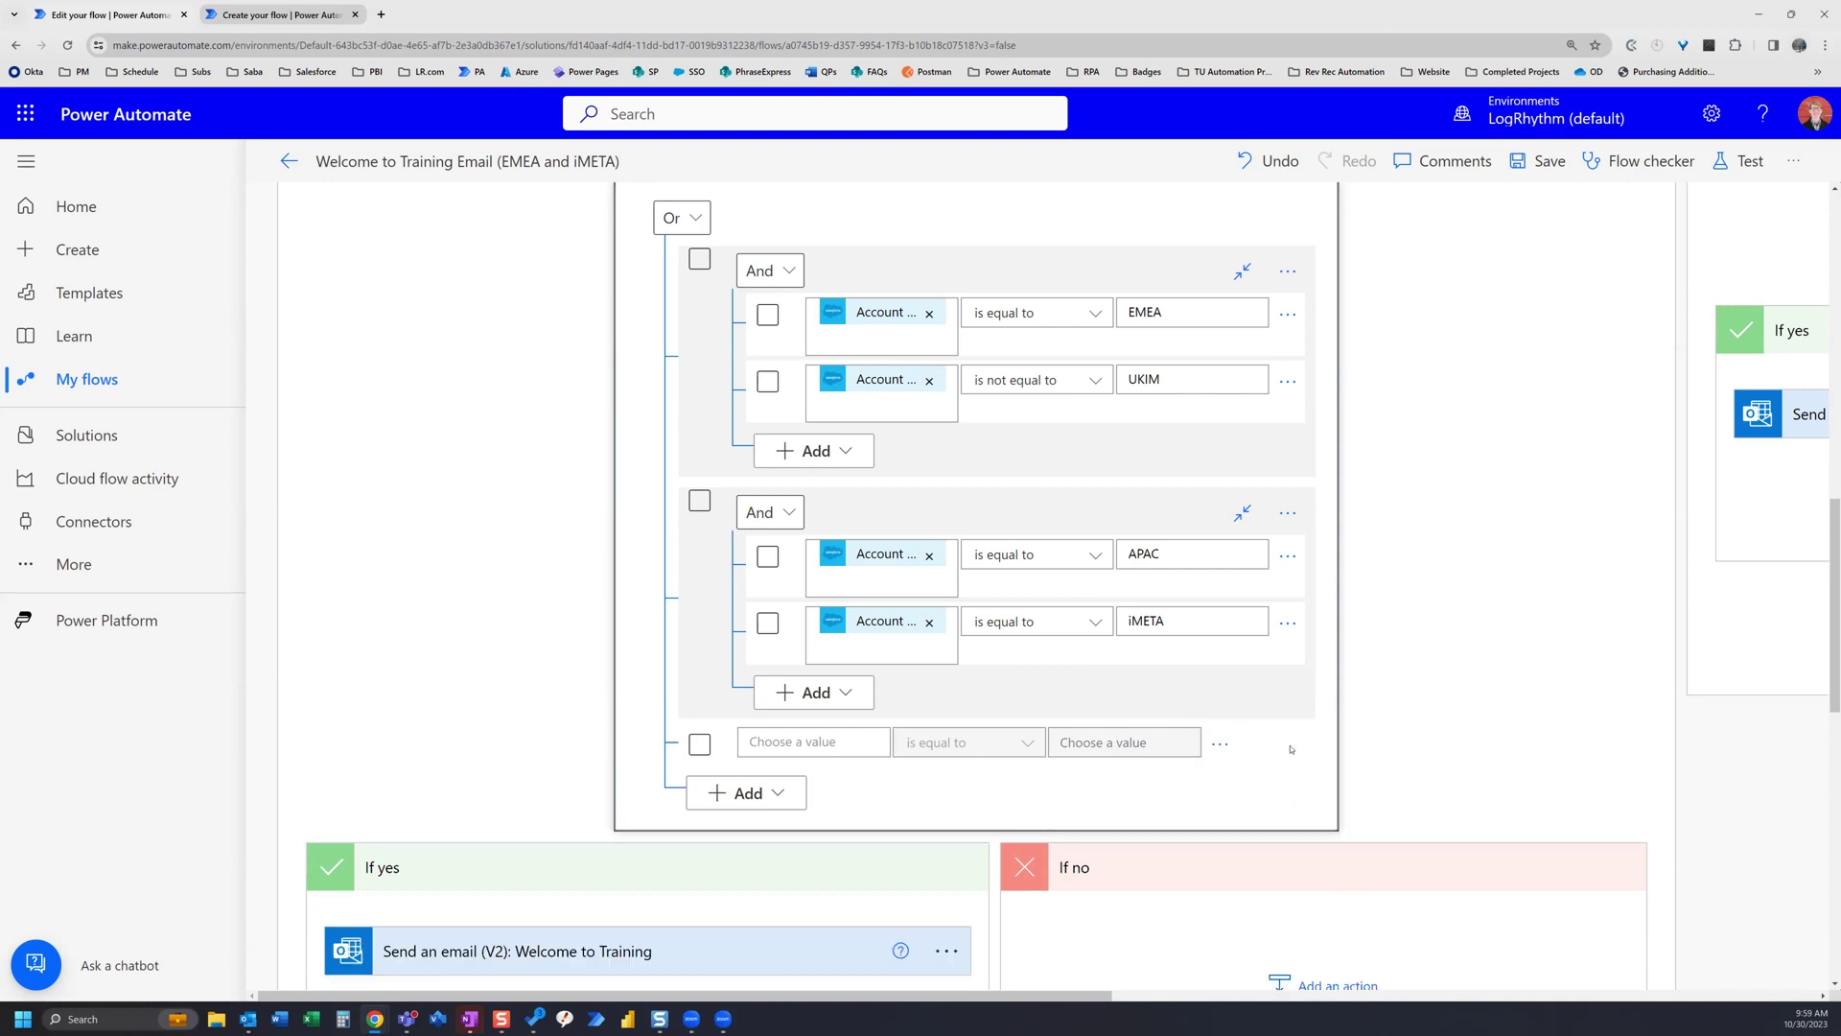
{"action": "left_click", "coordinate": [1223, 748]}
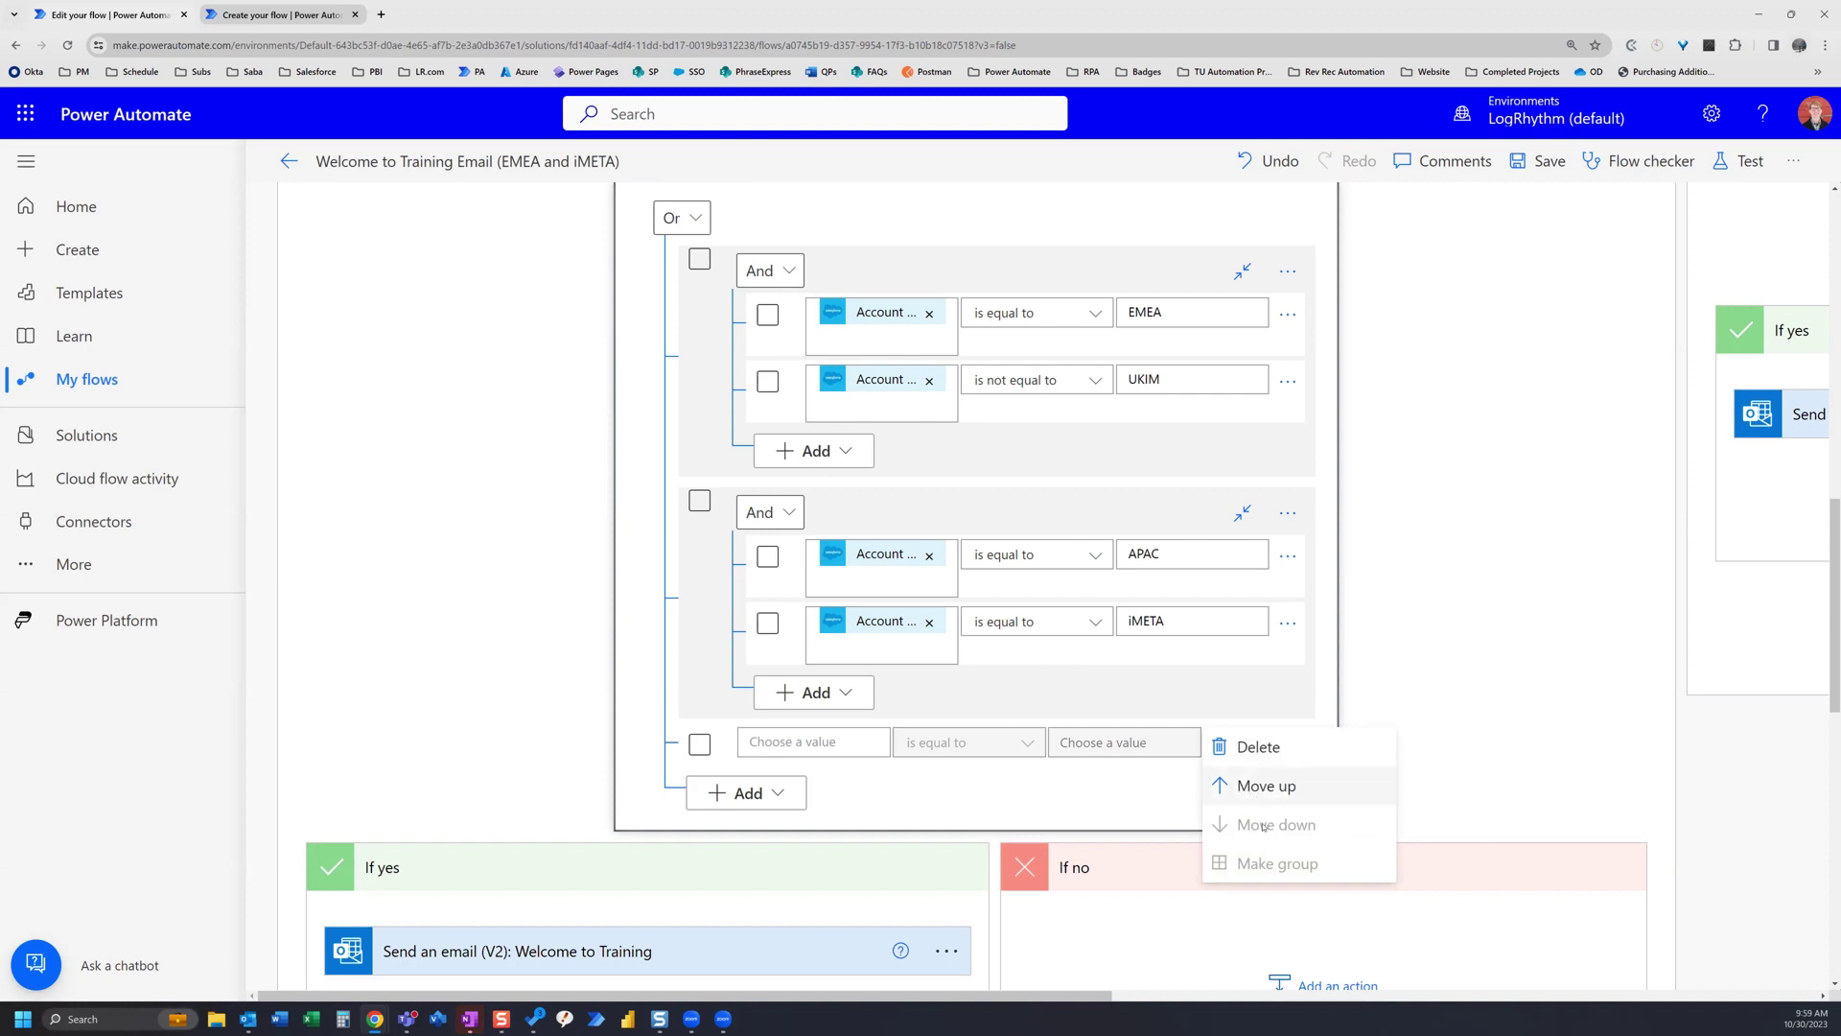
{"action": "left_click", "coordinate": [1249, 747]}
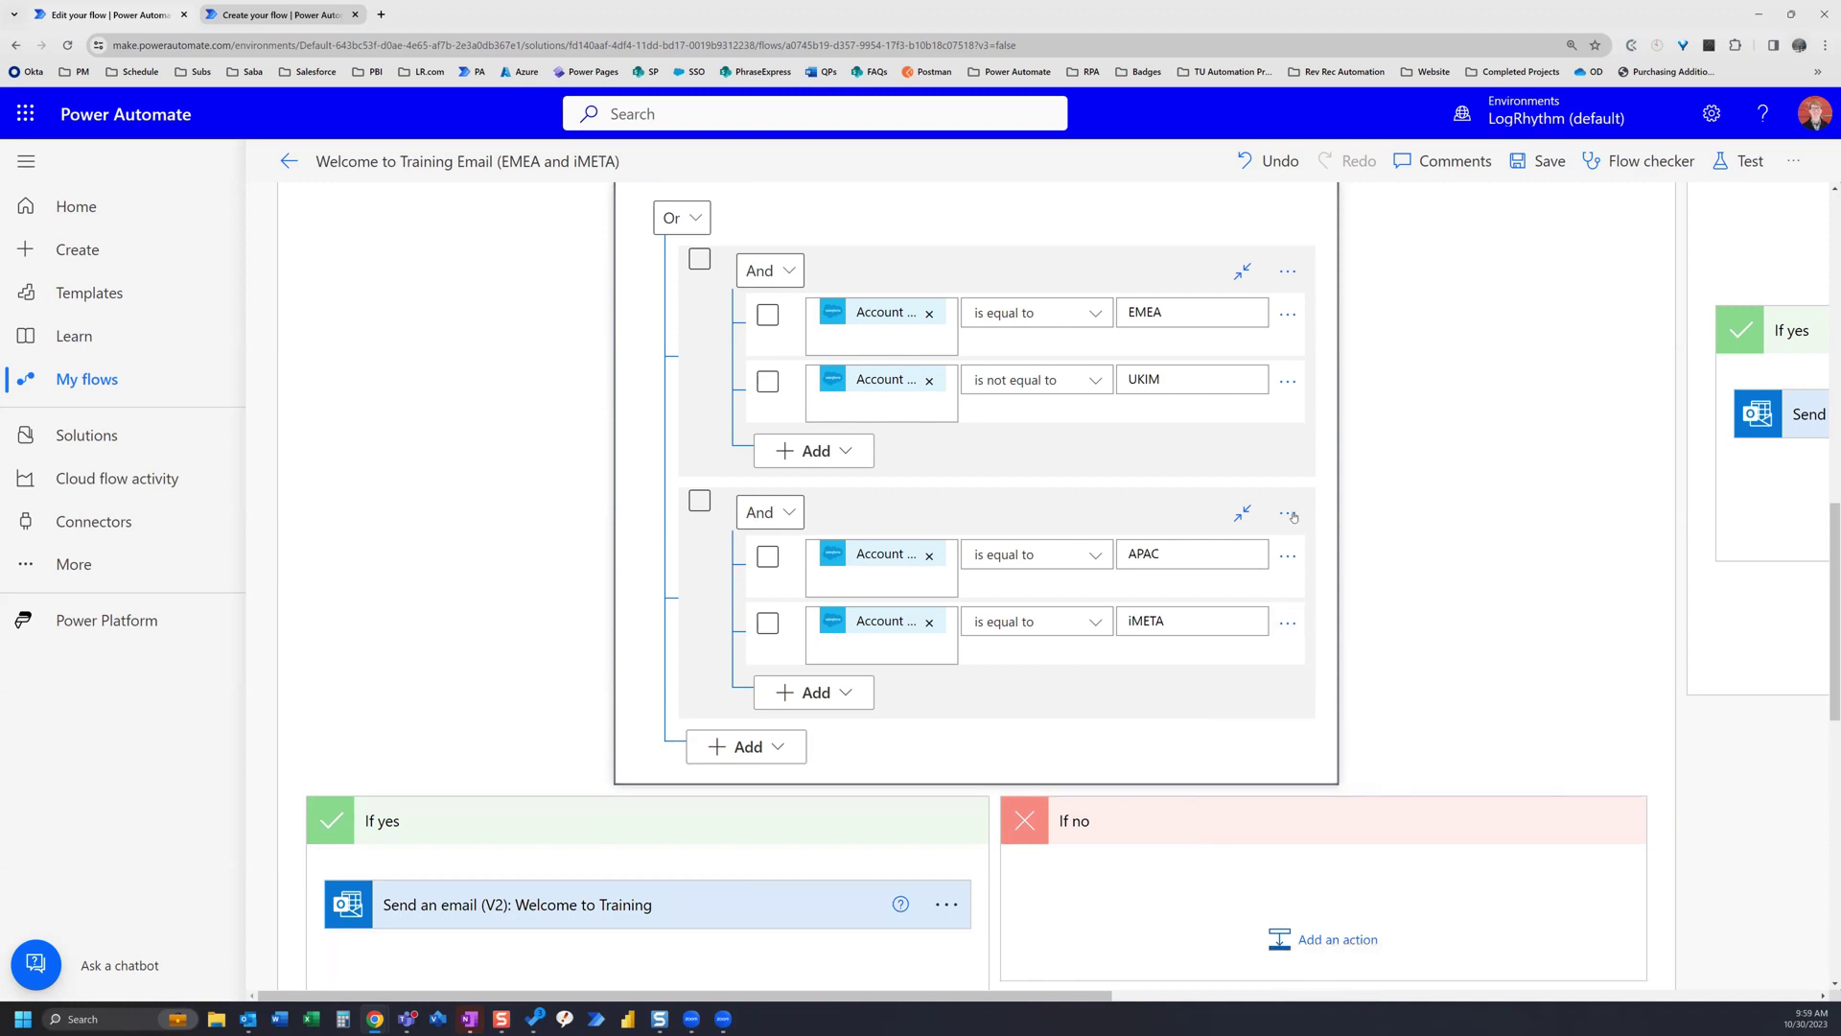
{"action": "left_click", "coordinate": [1288, 515]}
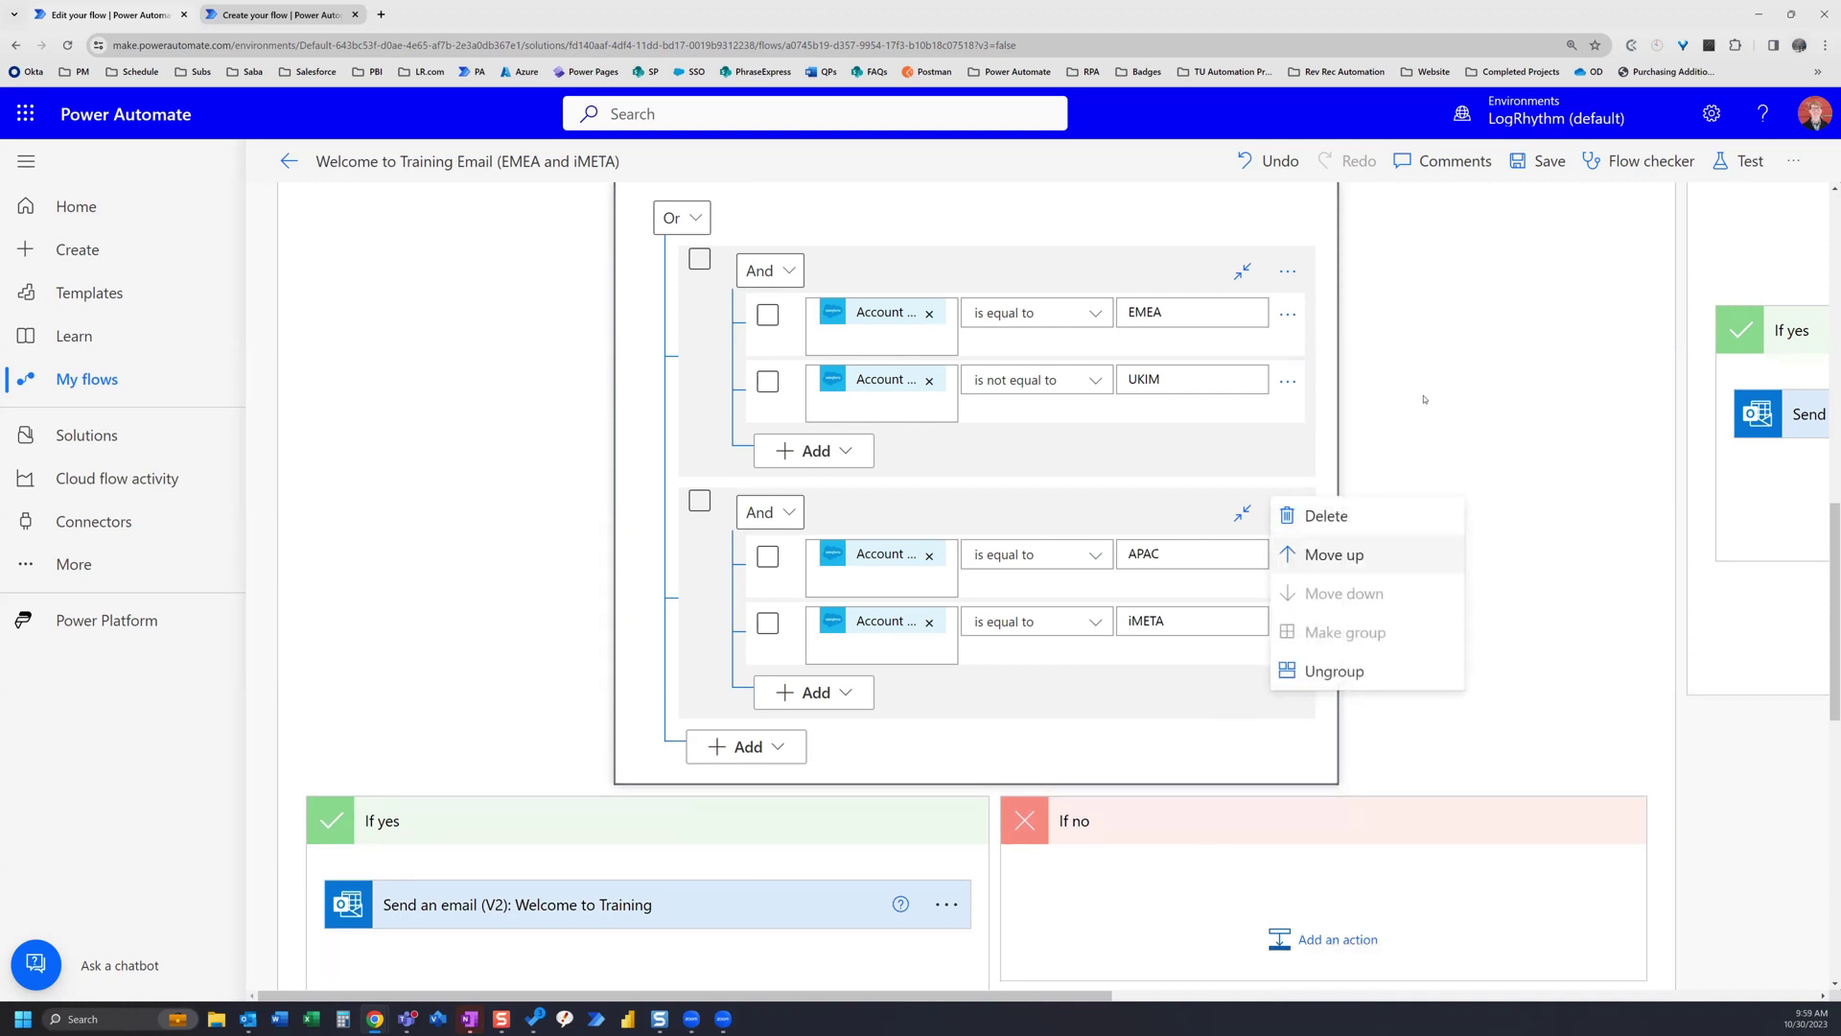
{"action": "left_click", "coordinate": [1288, 380]}
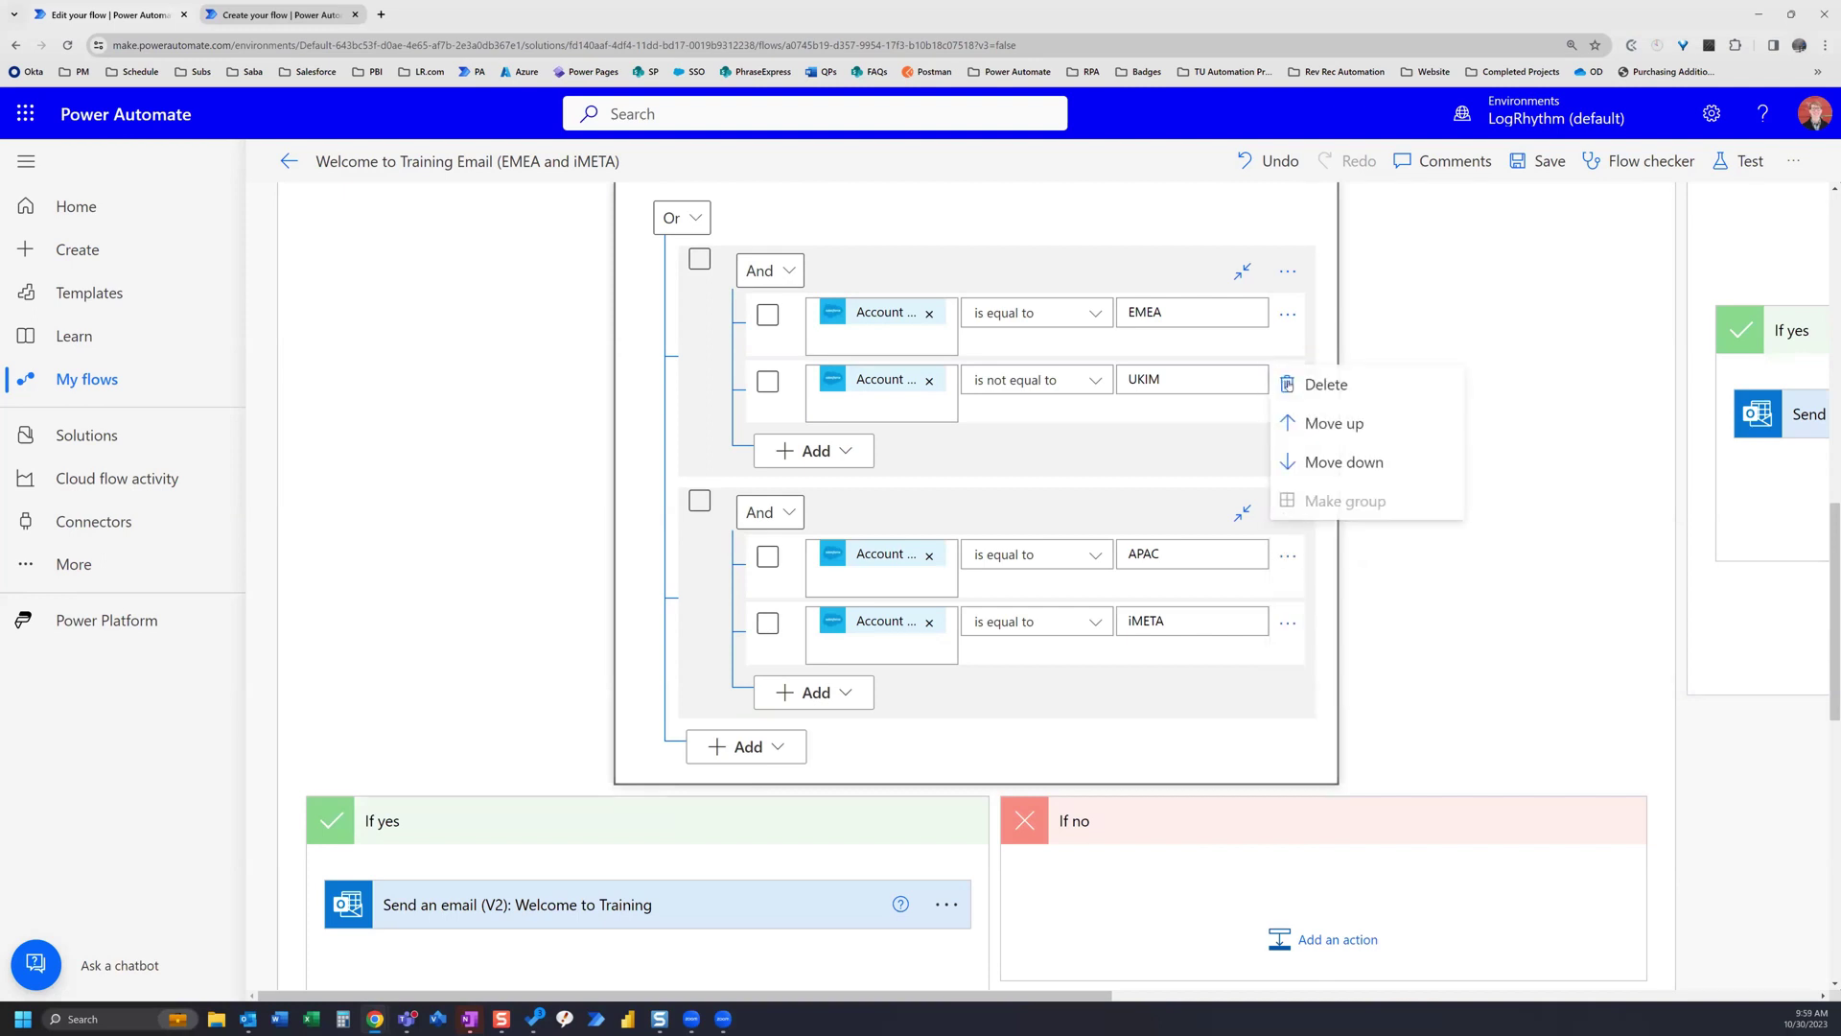
{"action": "left_click", "coordinate": [1124, 479]}
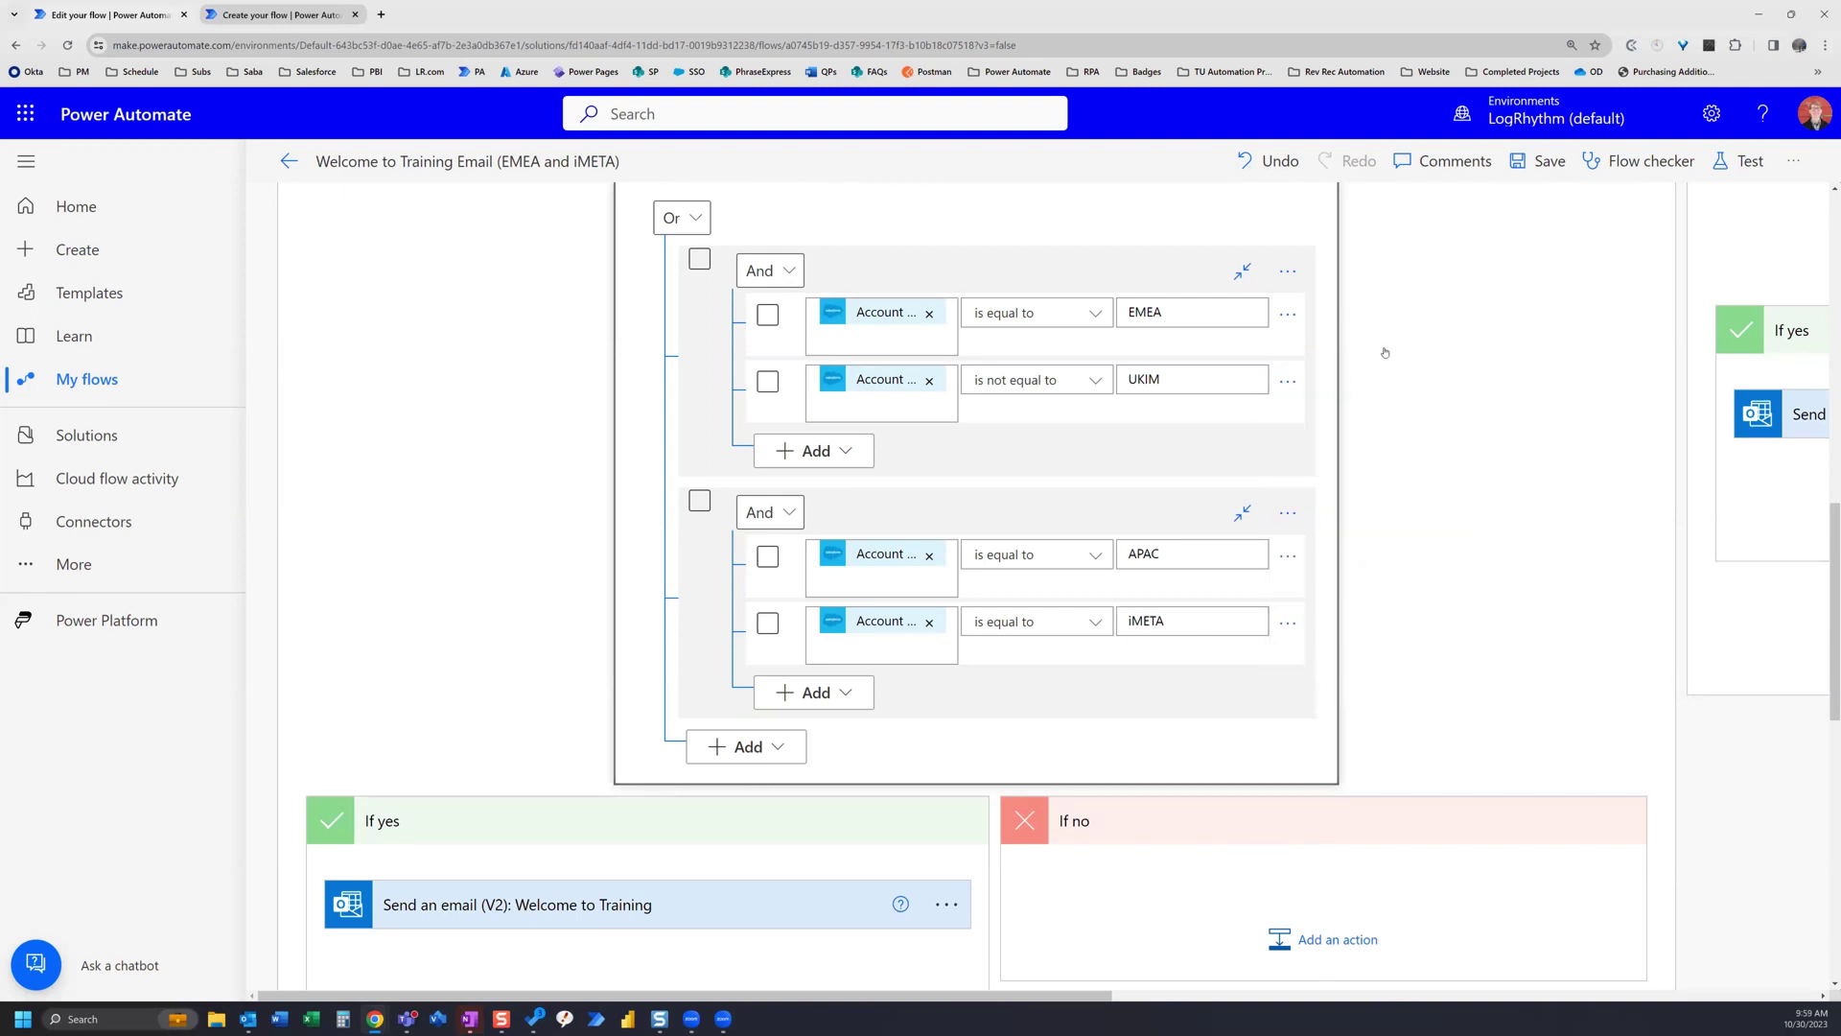
Delete the separate APAC/iMETA condition from the If no branch and confirm with OK
{"action": "scroll", "coordinate": [858, 504], "scroll_direction": "up", "scroll_amount": 2}
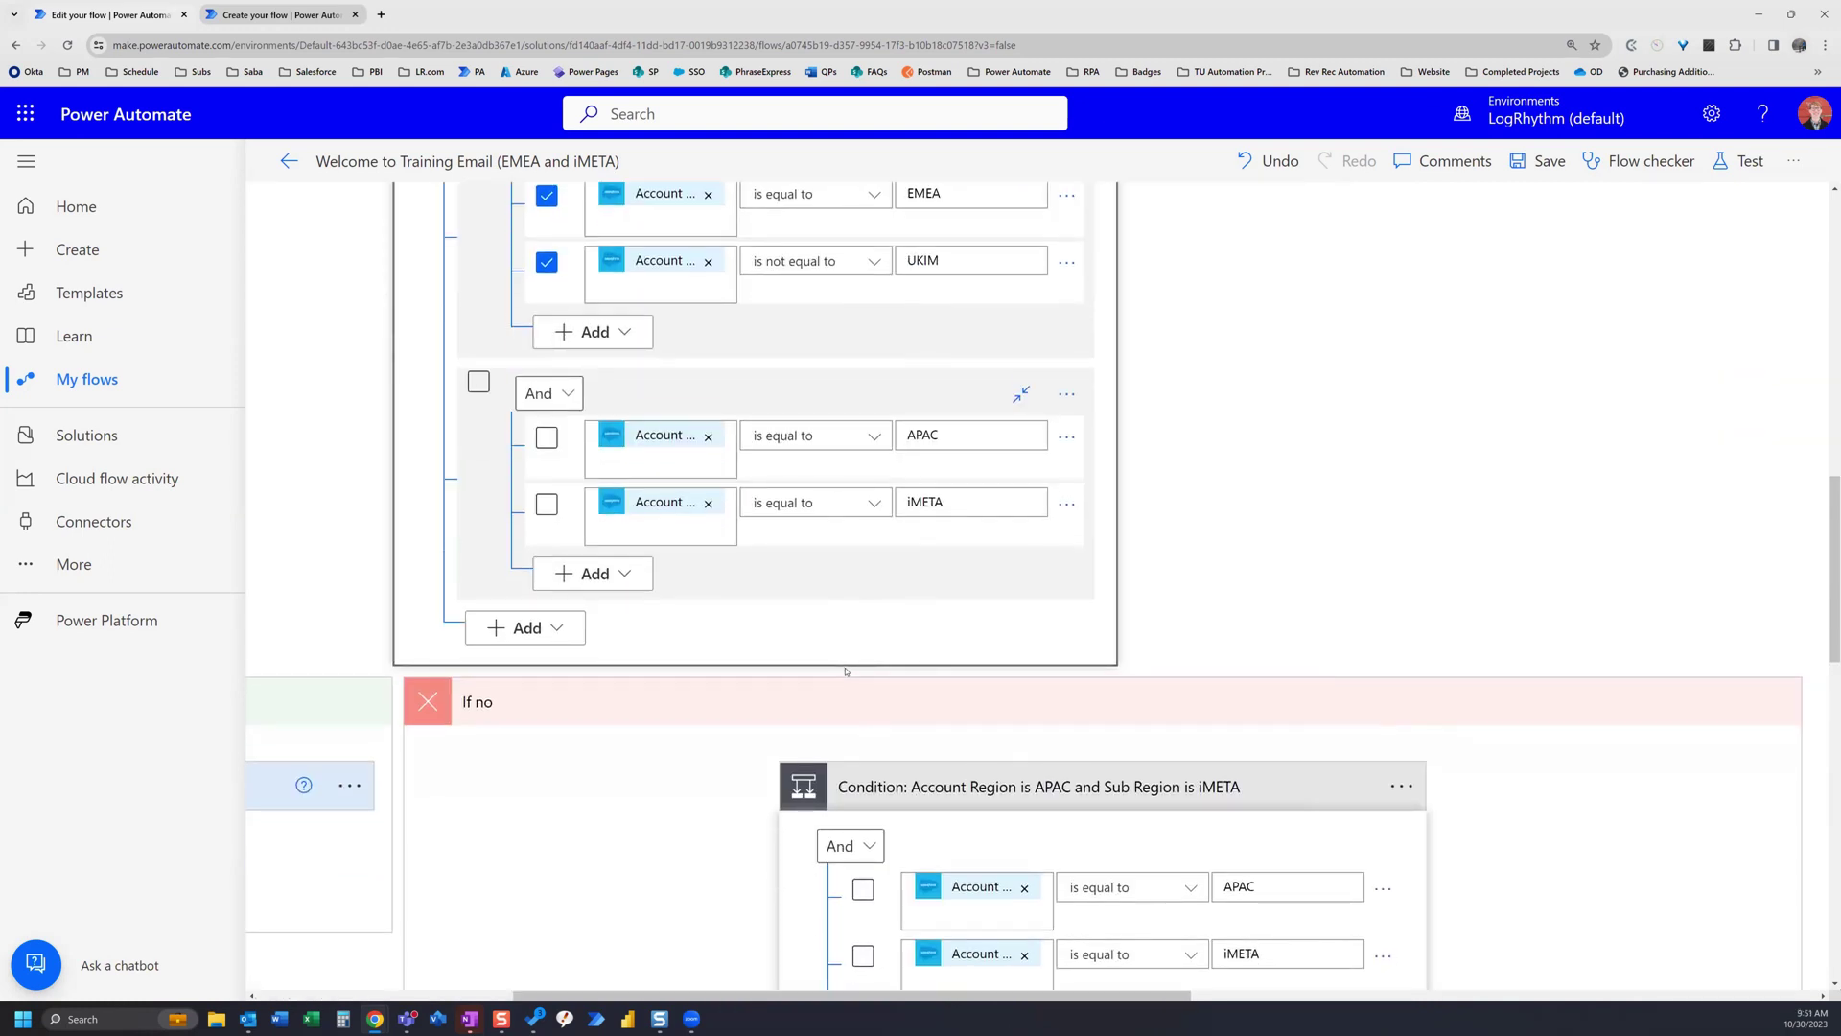
{"action": "scroll", "coordinate": [846, 672], "scroll_direction": "down", "scroll_amount": 1}
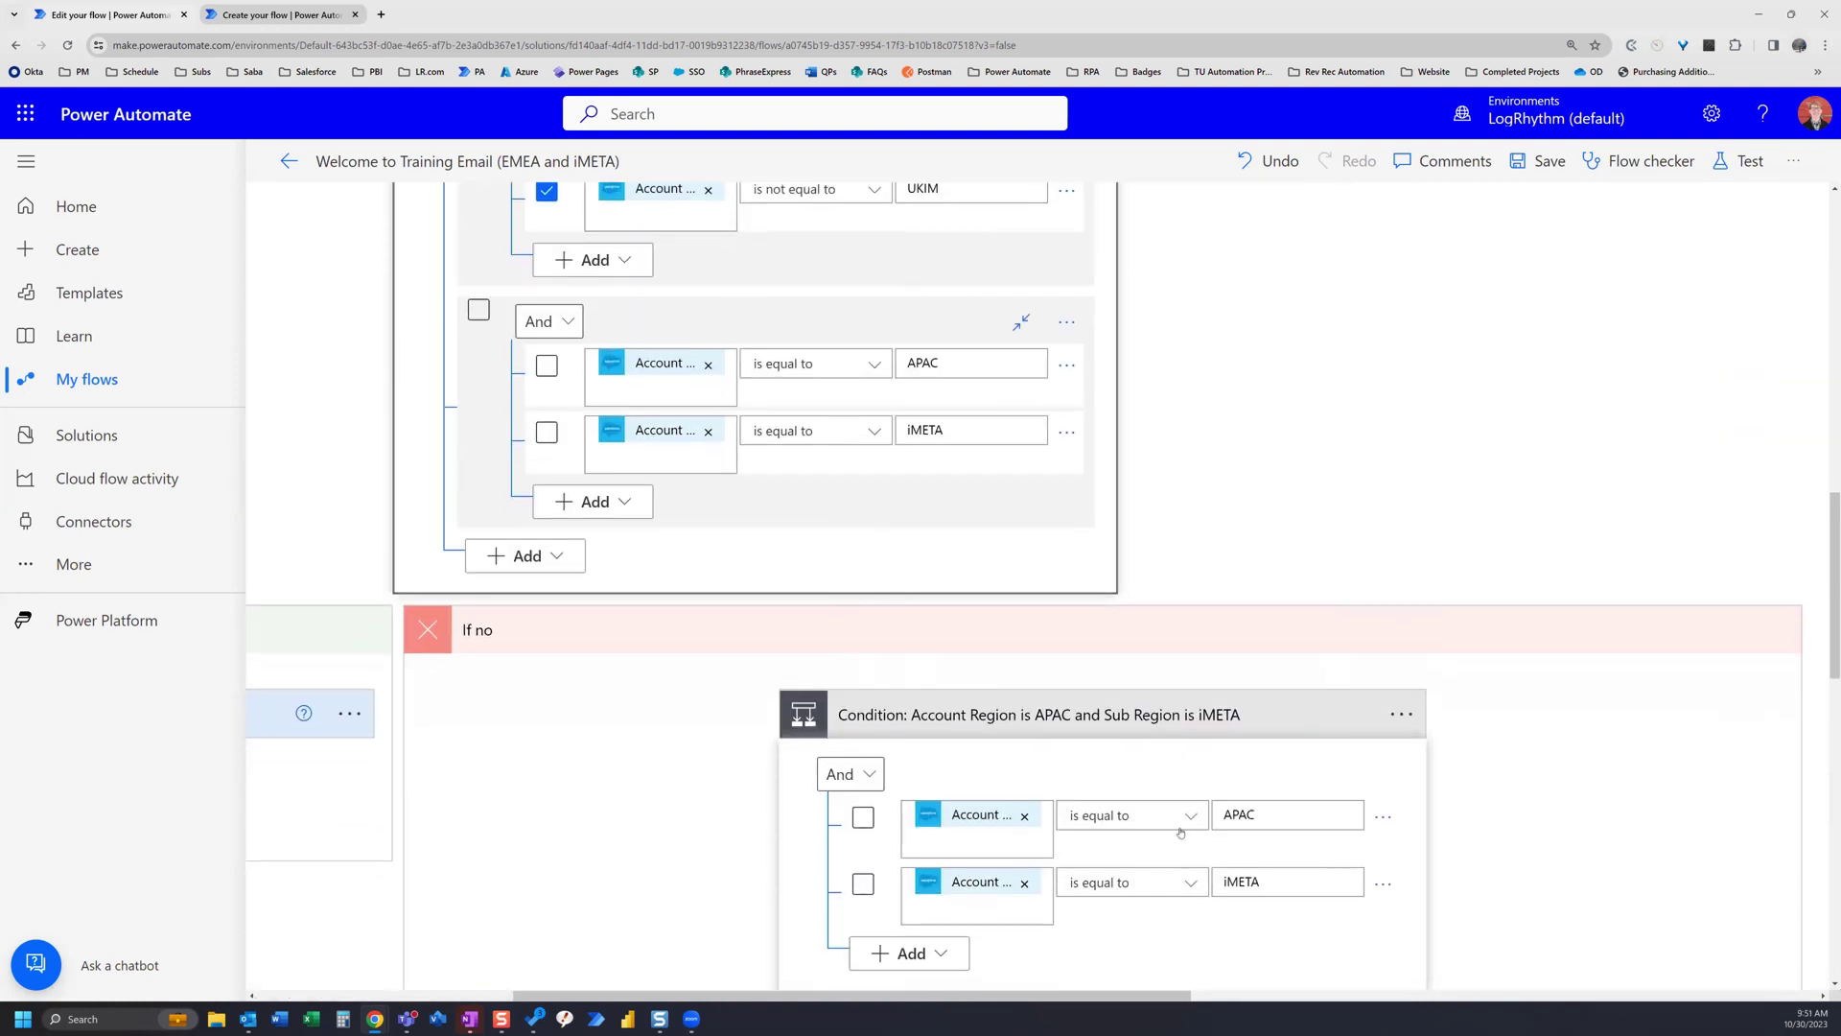
{"action": "left_click", "coordinate": [1402, 714]}
{"action": "left_click", "coordinate": [1494, 740]}
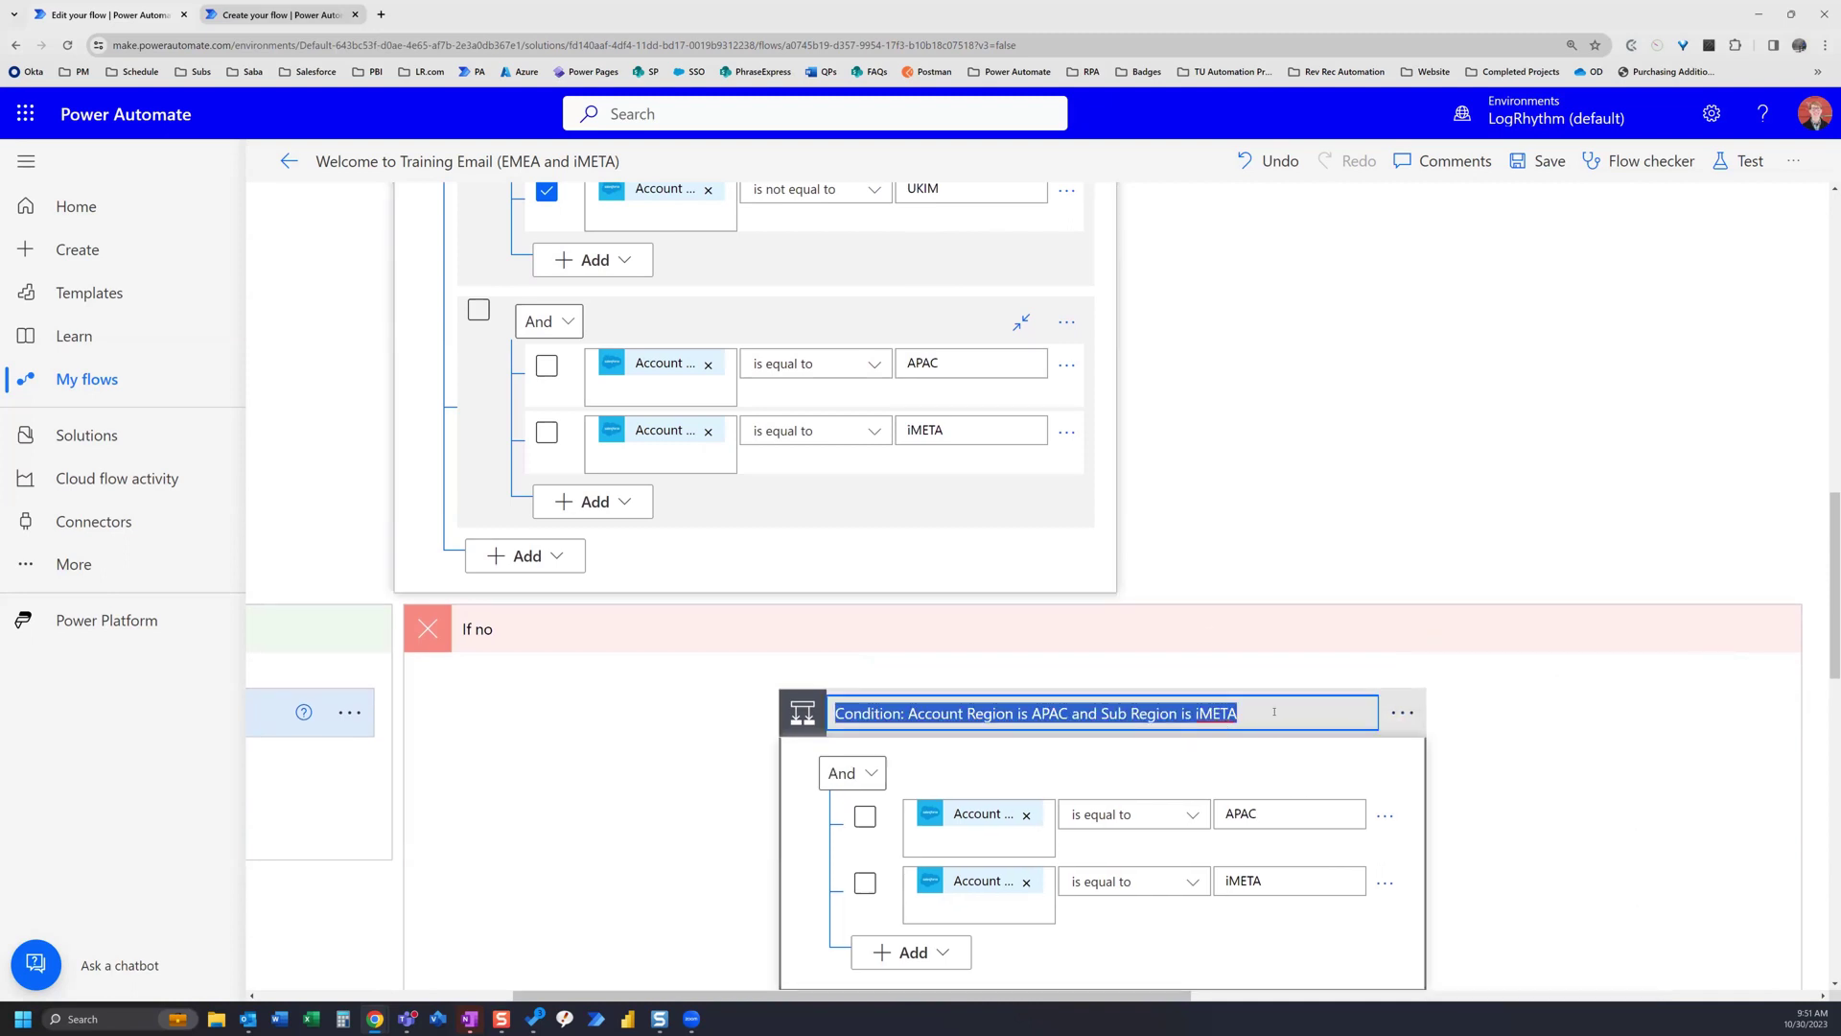
{"action": "left_click_drag", "start_coordinate": [1289, 714], "coordinate": [909, 720]}
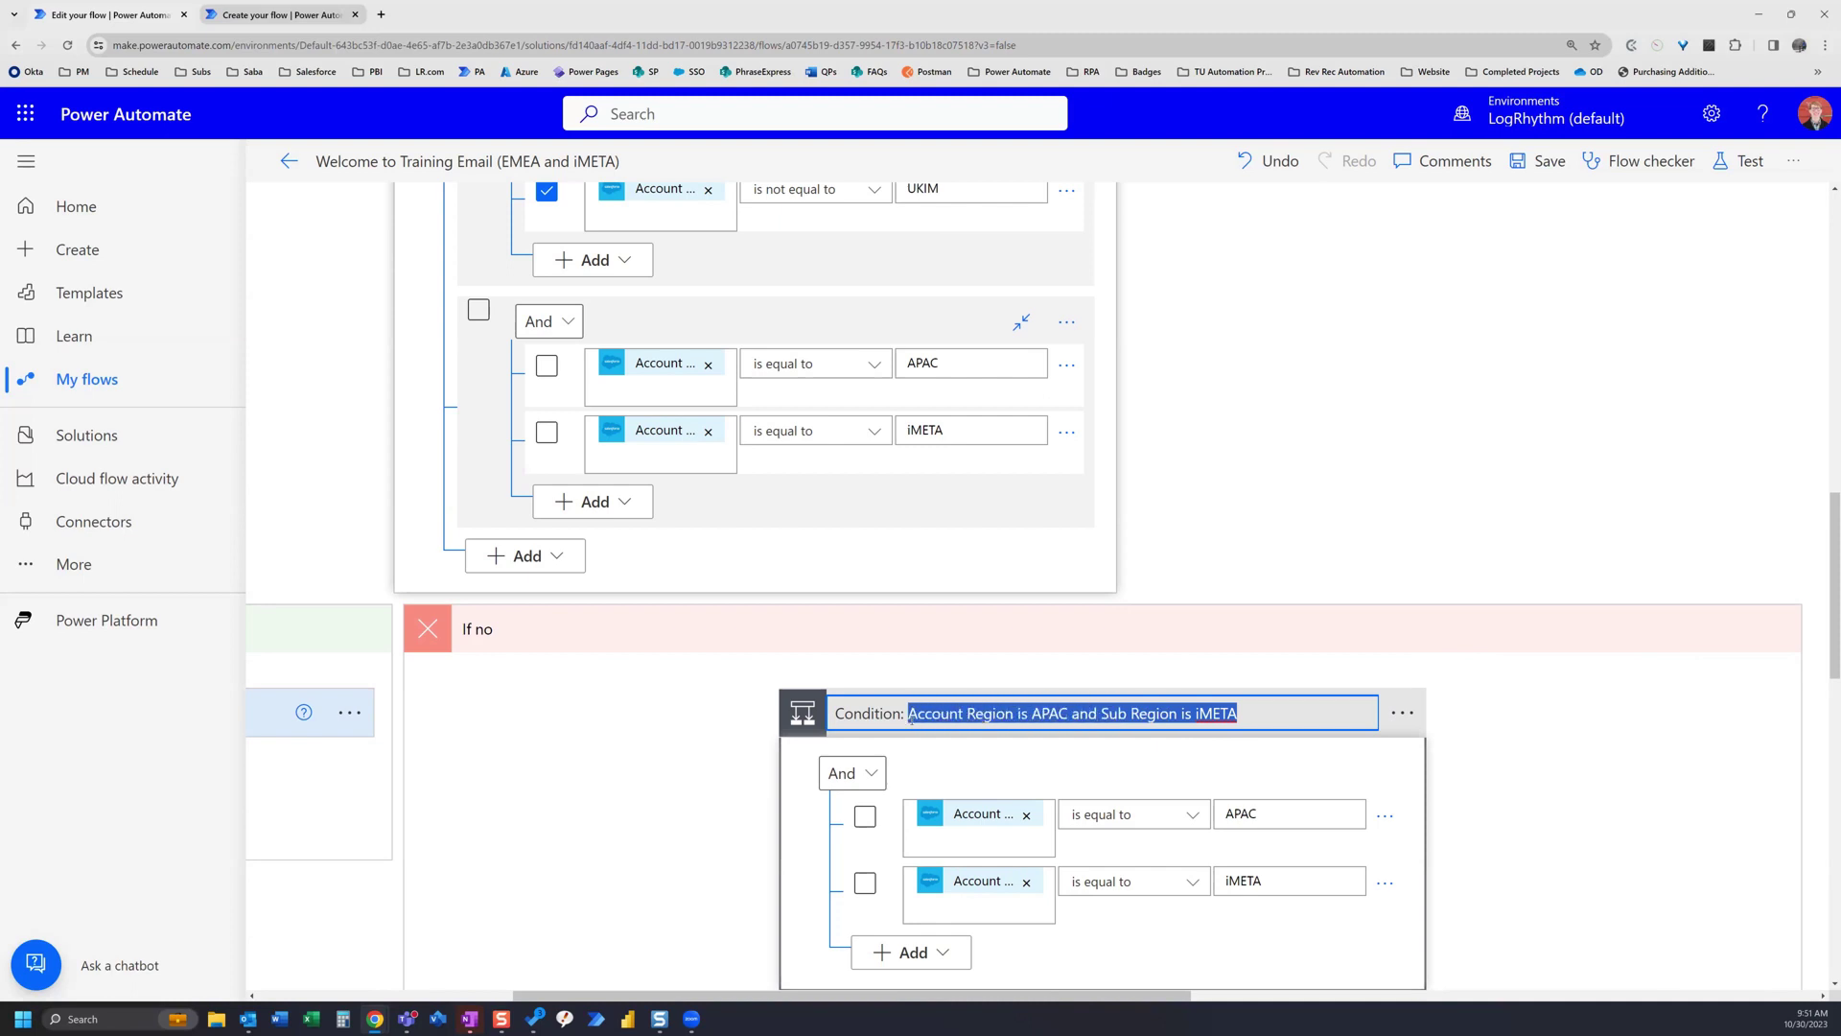
{"action": "left_click", "coordinate": [1538, 708]}
{"action": "left_click", "coordinate": [1402, 713]}
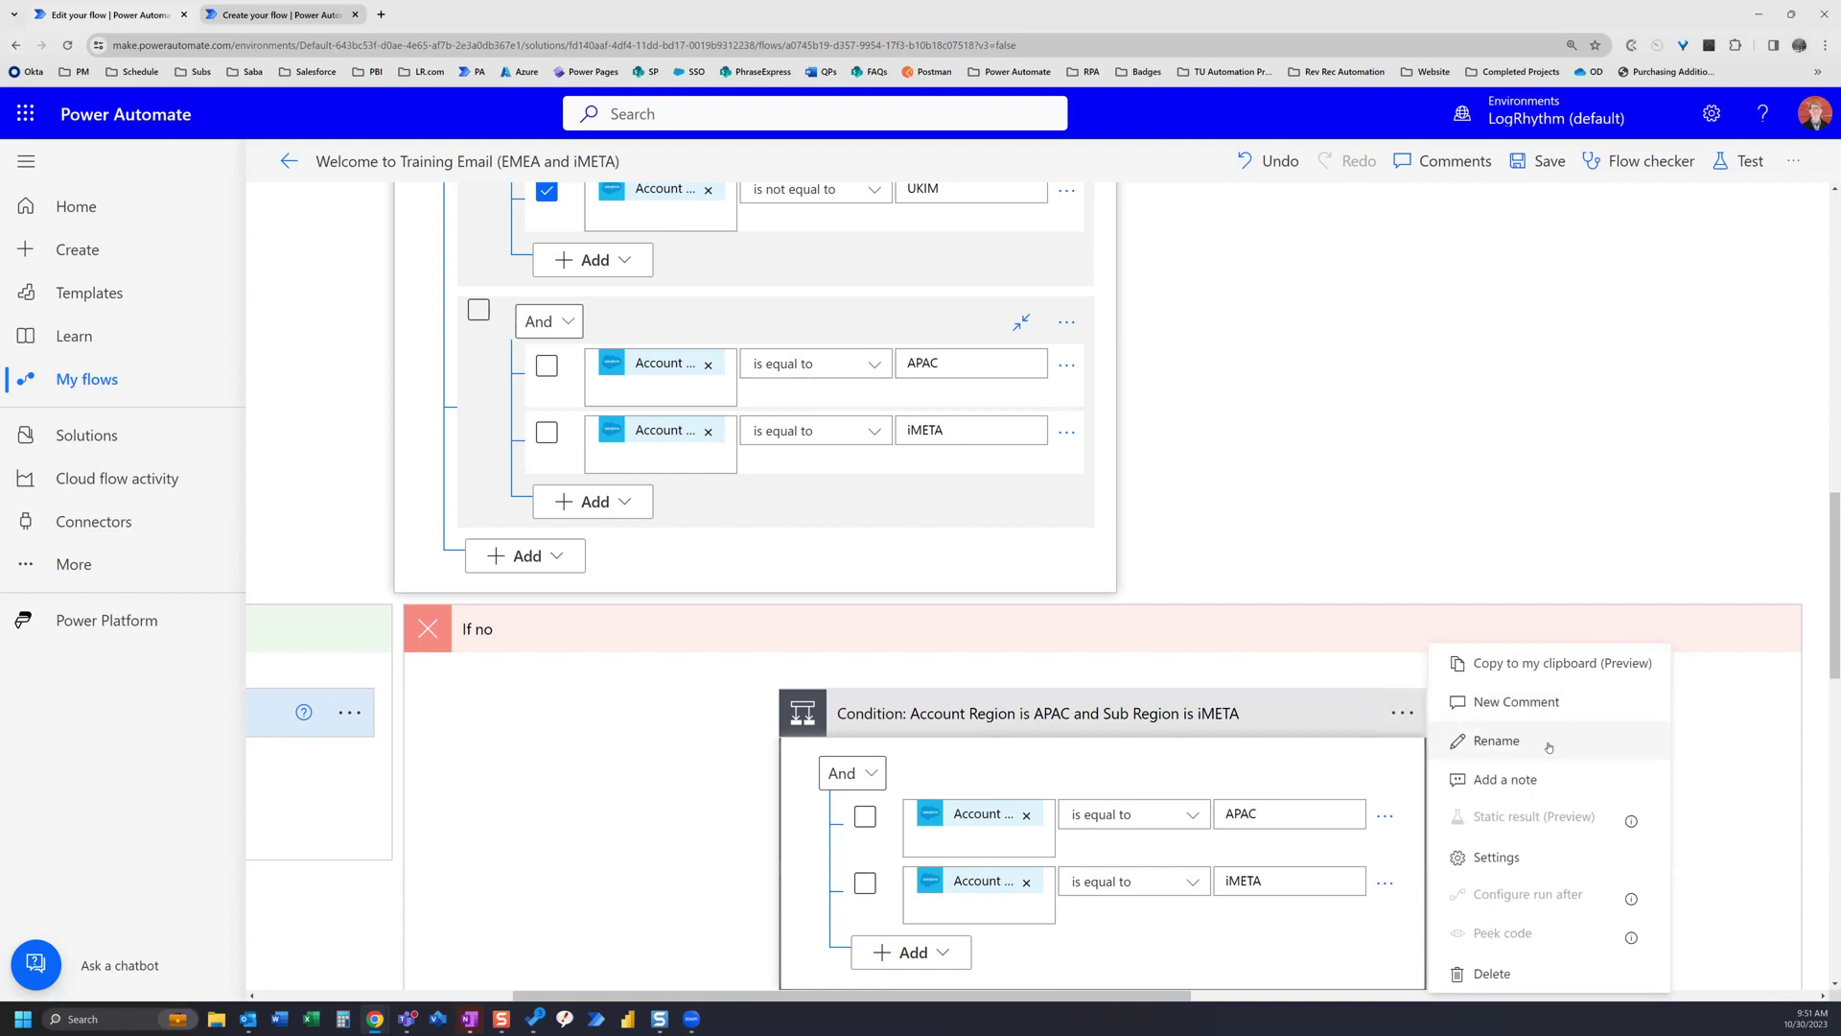
{"action": "left_click", "coordinate": [1520, 973]}
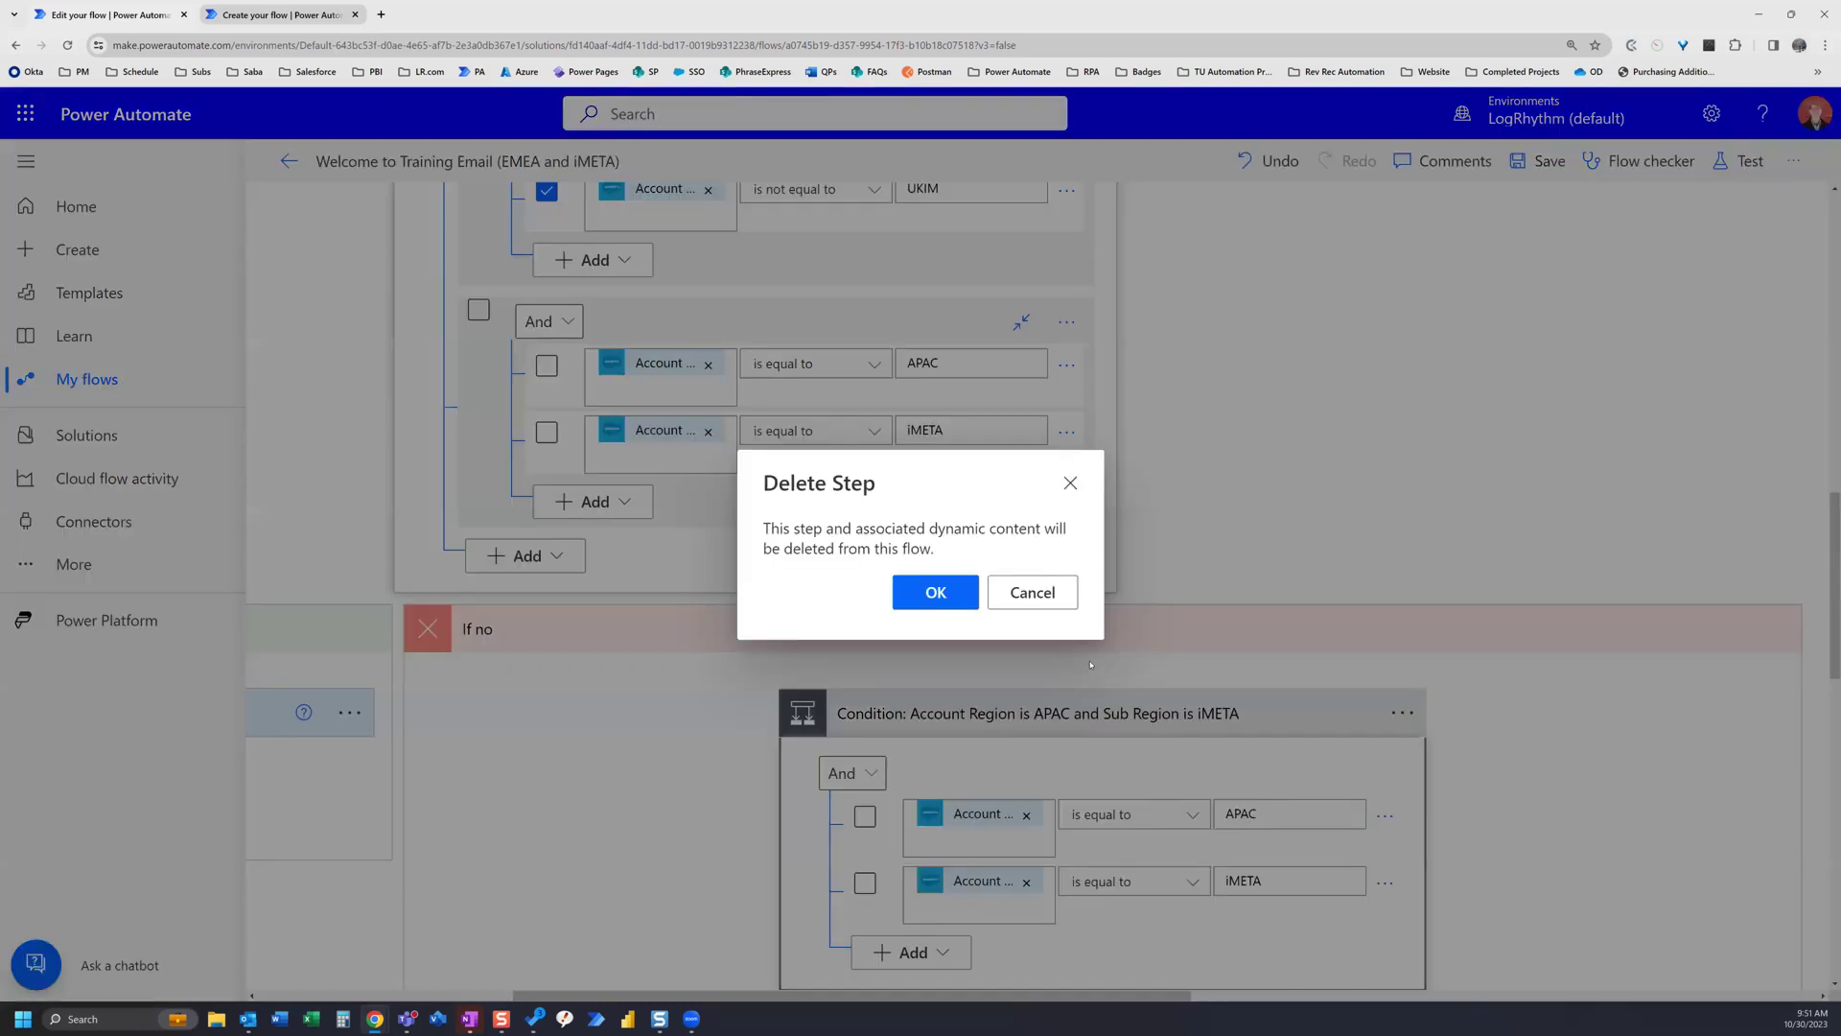
{"action": "left_click", "coordinate": [945, 594]}
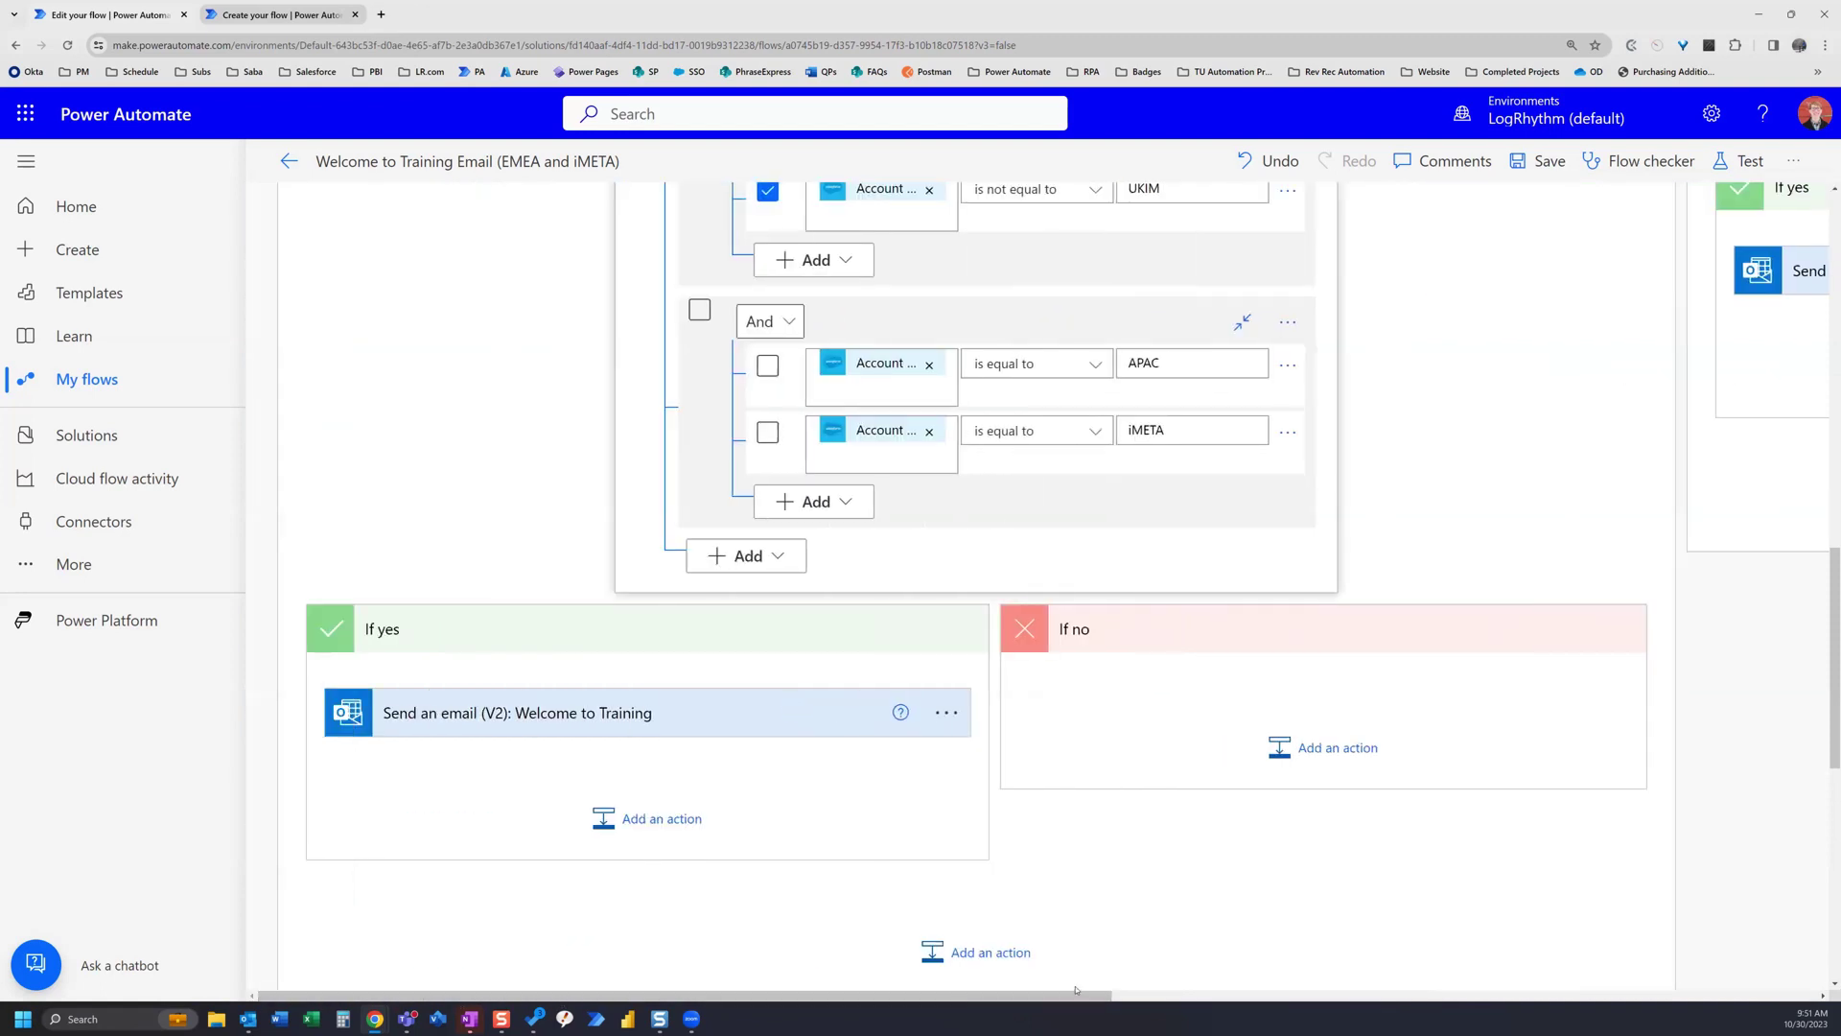
{"action": "left_click_drag", "start_coordinate": [1075, 993], "coordinate": [1122, 998]}
{"action": "scroll", "coordinate": [986, 473], "scroll_direction": "up", "scroll_amount": 2}
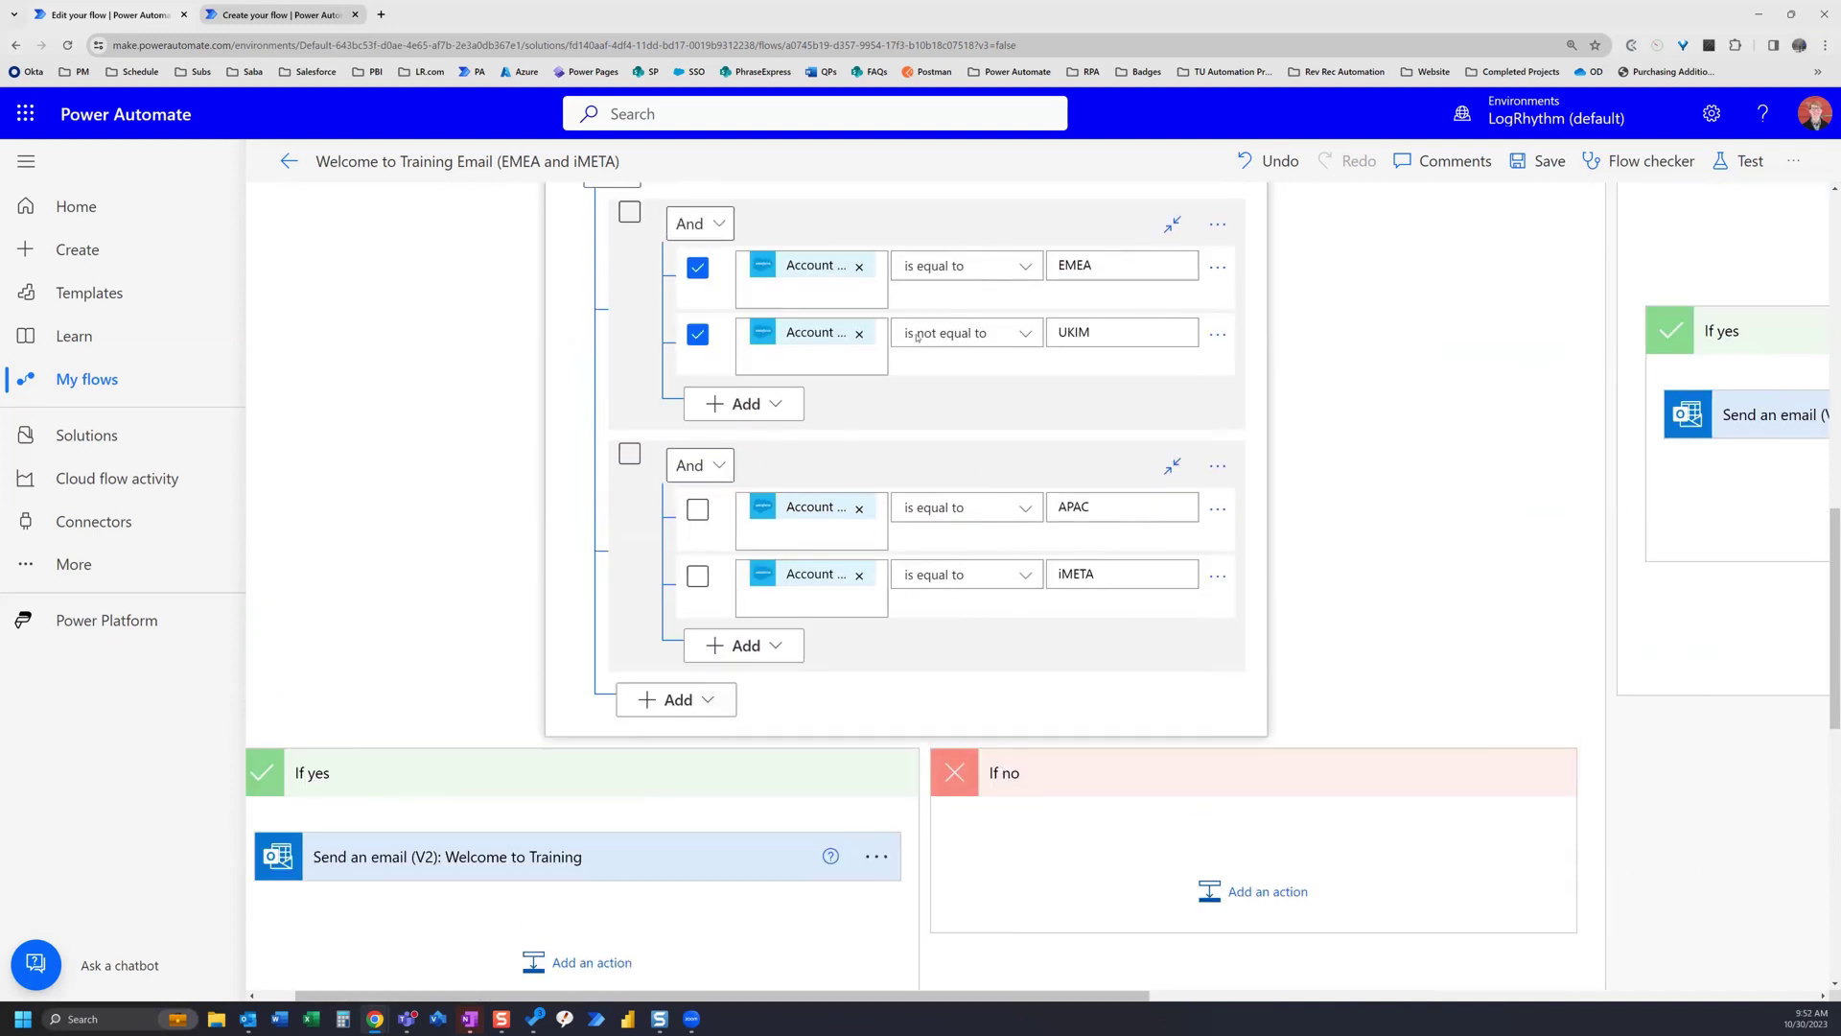
{"action": "scroll", "coordinate": [889, 440], "scroll_direction": "down", "scroll_amount": 1}
{"action": "scroll", "coordinate": [802, 527], "scroll_direction": "down", "scroll_amount": 1}
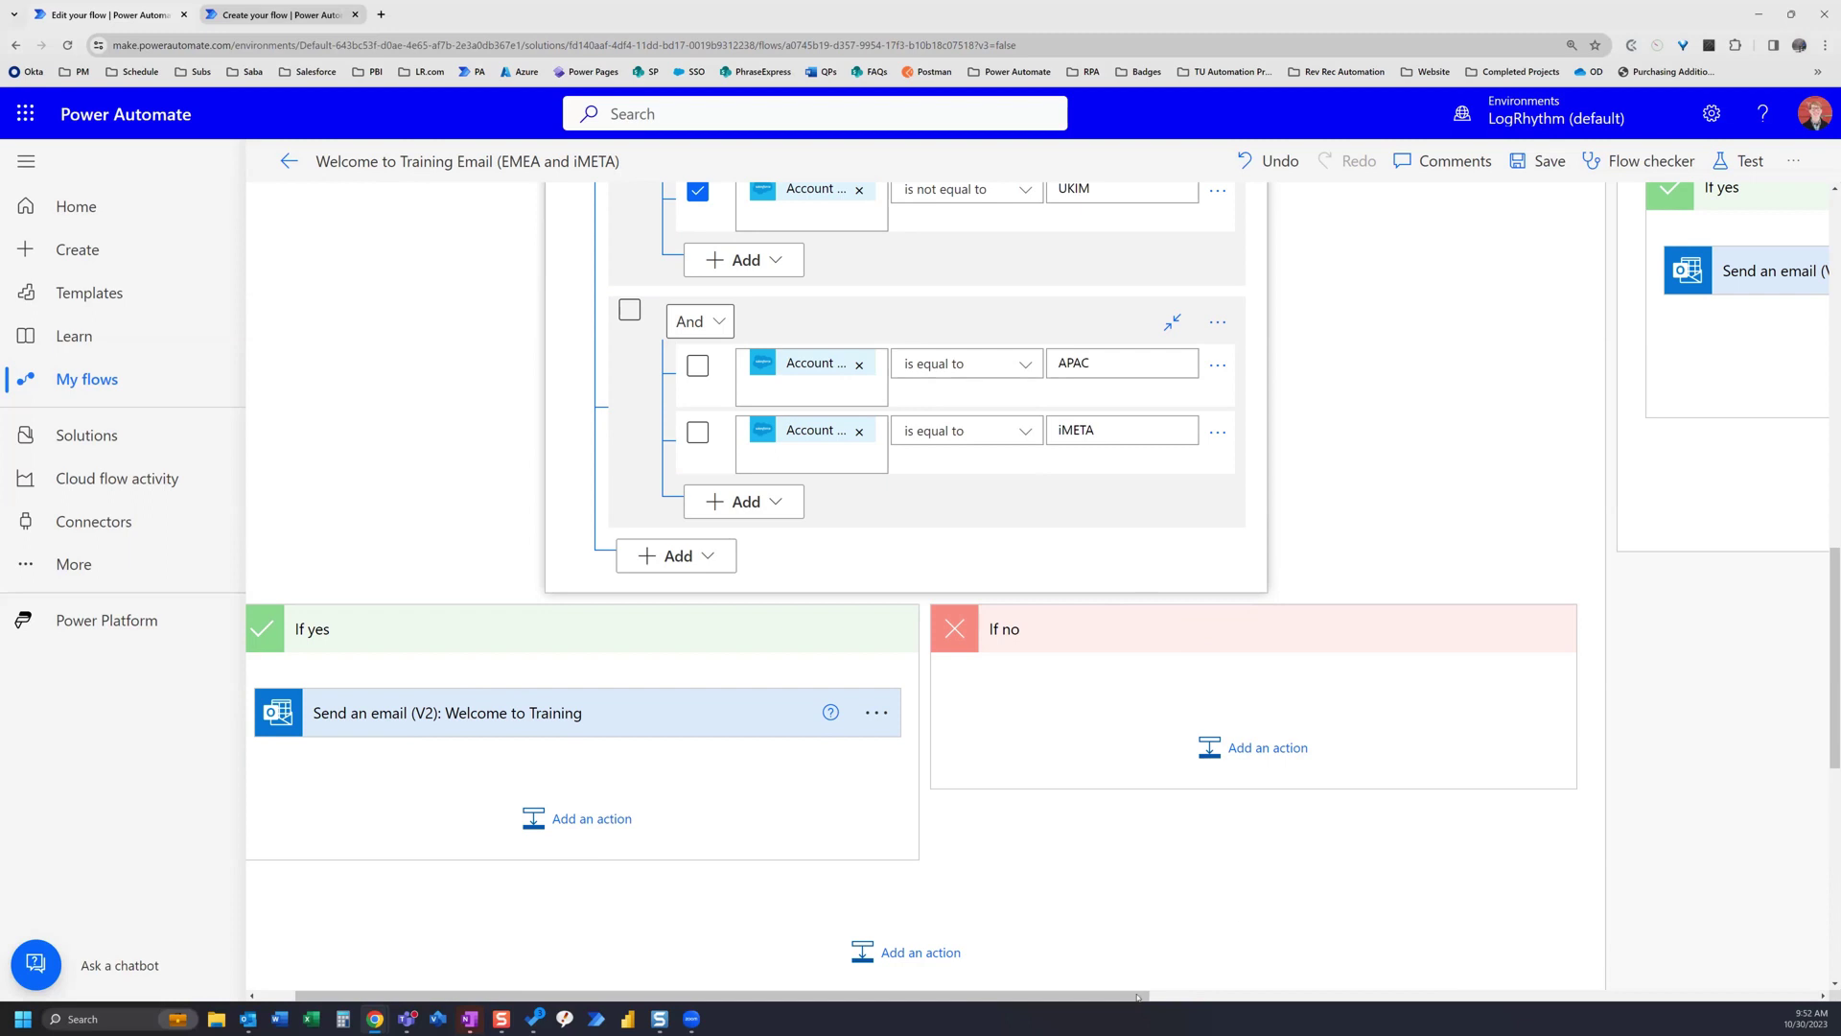
{"action": "scroll", "coordinate": [1030, 583], "scroll_direction": "left", "scroll_amount": 2}
{"action": "scroll", "coordinate": [1030, 583], "scroll_direction": "up", "scroll_amount": 3}
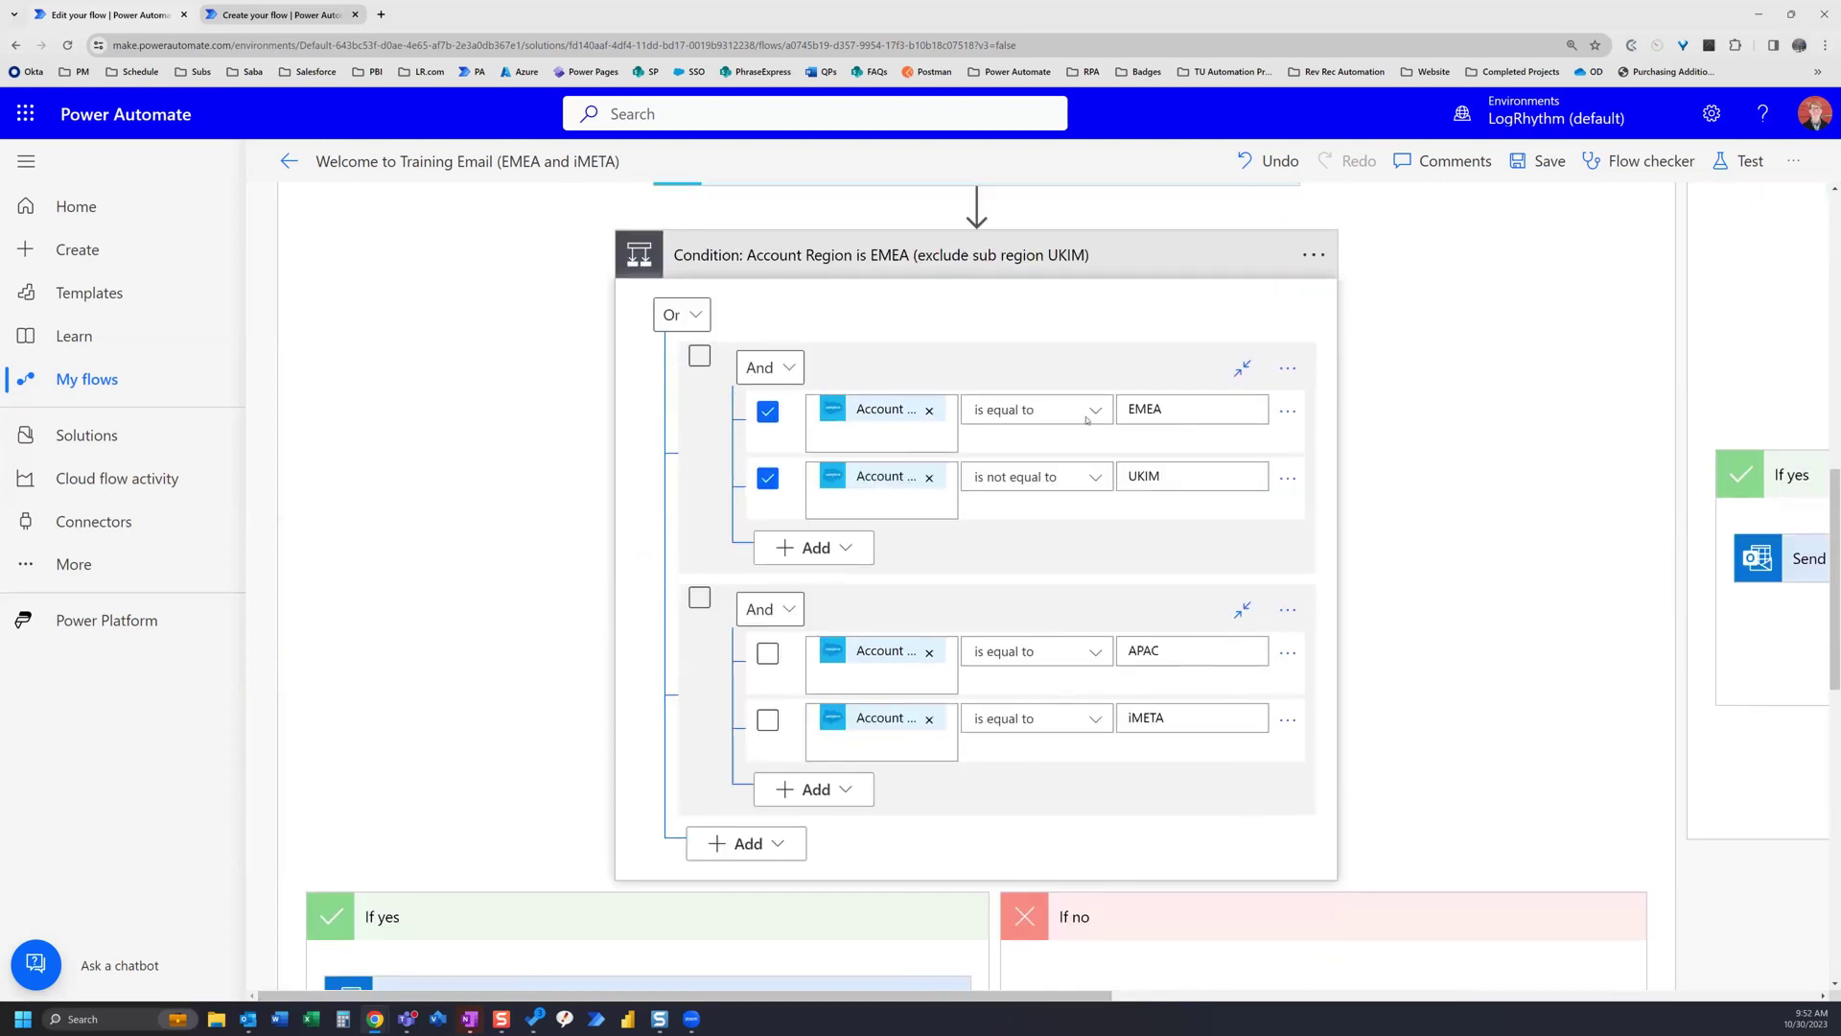
{"action": "scroll", "coordinate": [785, 525], "scroll_direction": "down", "scroll_amount": 2}
{"action": "scroll", "coordinate": [740, 612], "scroll_direction": "up", "scroll_amount": 1}
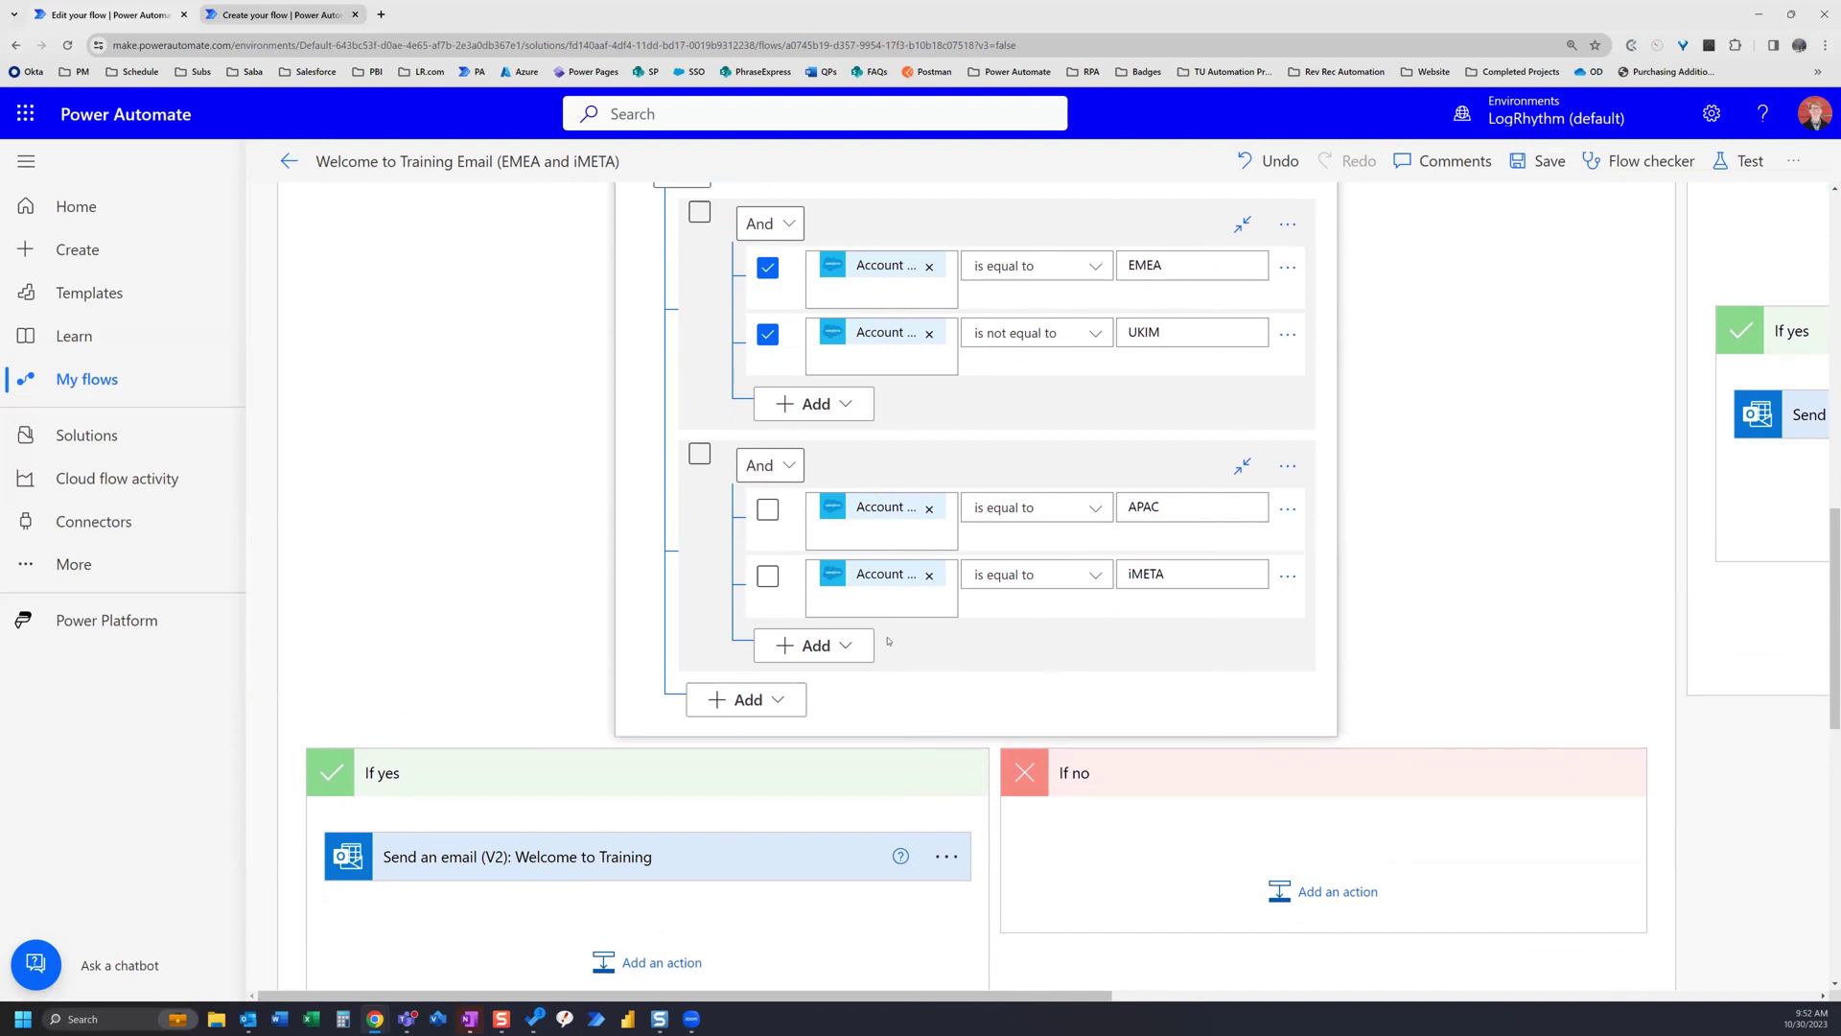
{"action": "scroll", "coordinate": [1103, 653], "scroll_direction": "up", "scroll_amount": 1}
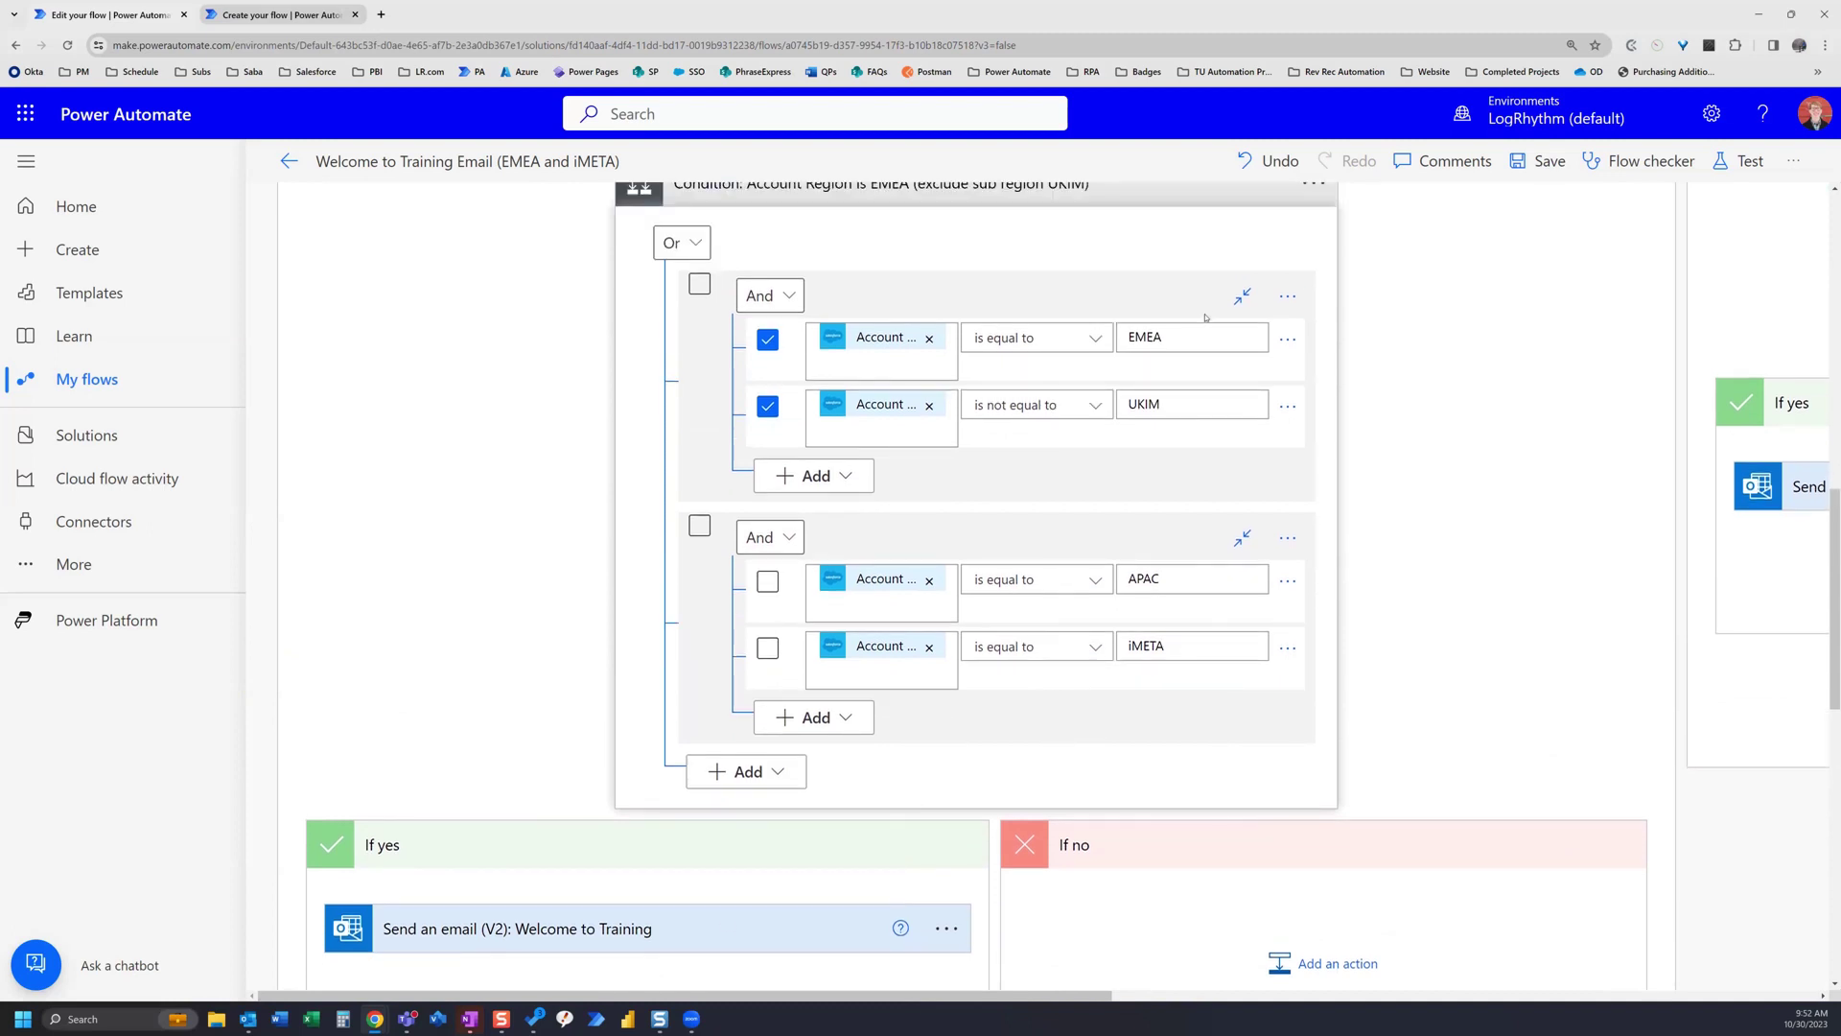
{"action": "scroll", "coordinate": [1205, 317], "scroll_direction": "up", "scroll_amount": 2}
{"action": "left_click", "coordinate": [1315, 326]}
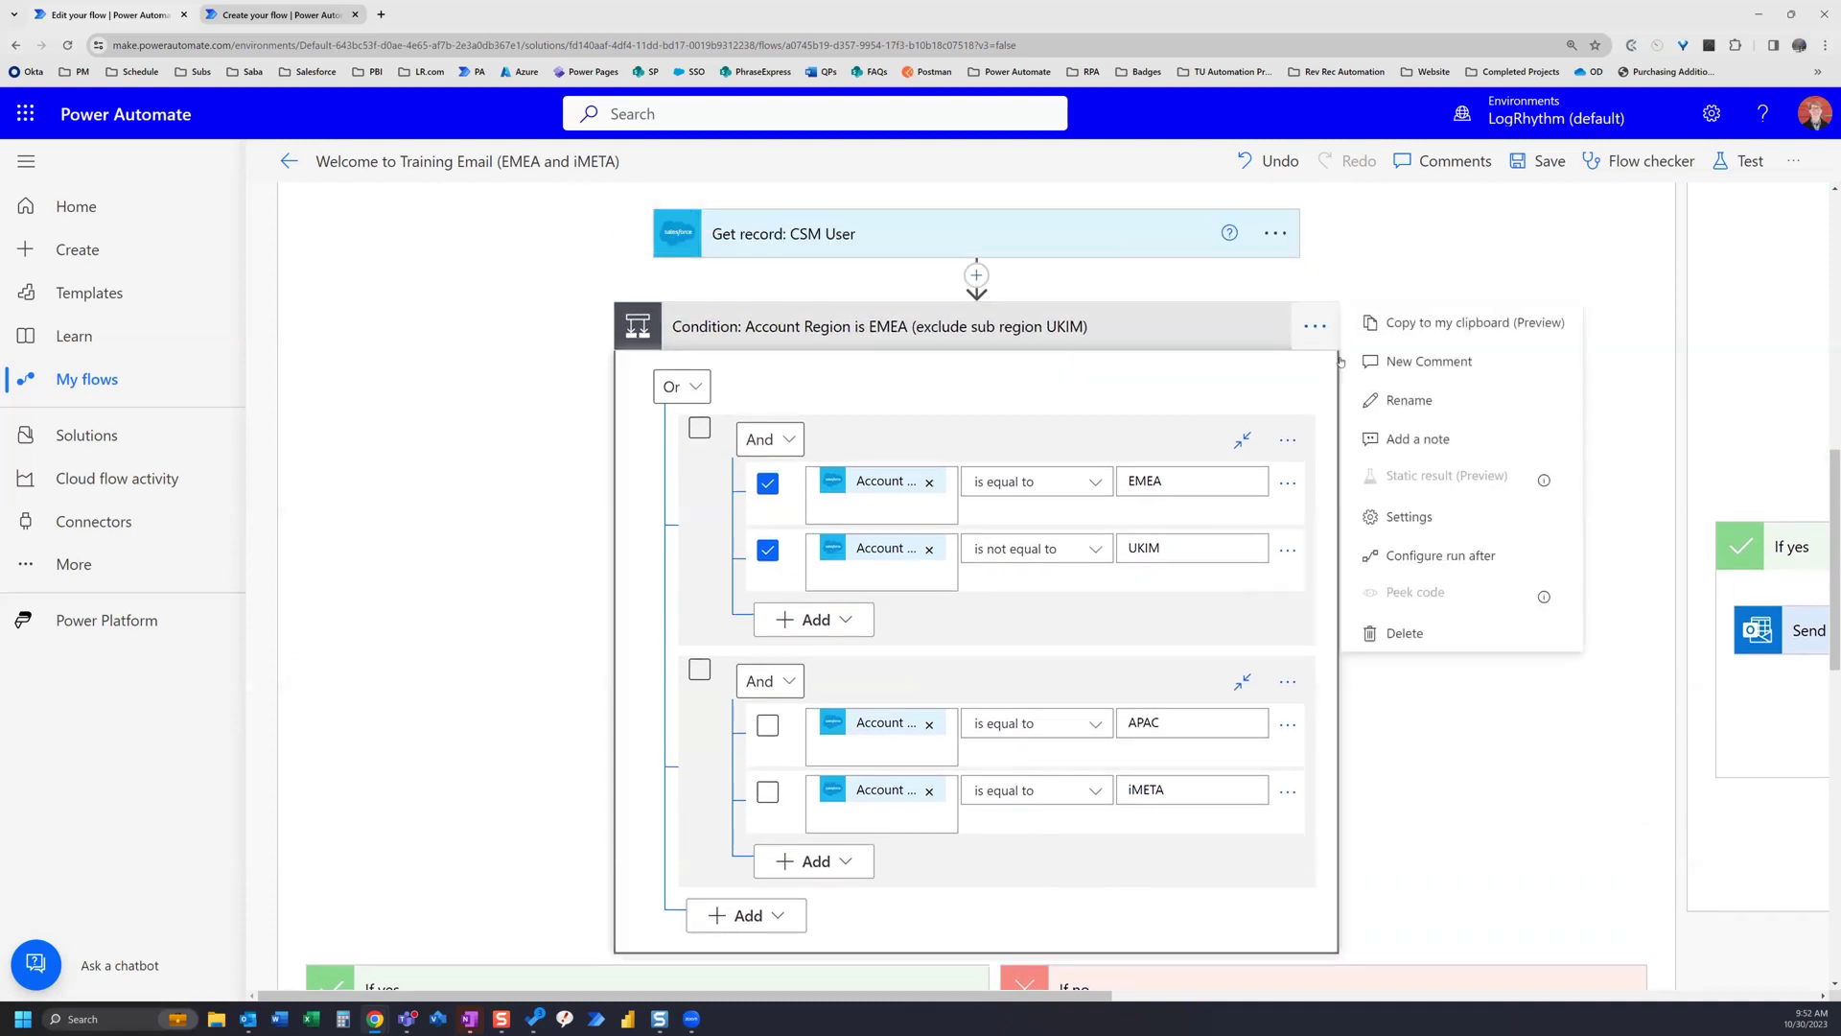
{"action": "left_click", "coordinate": [1386, 401]}
{"action": "left_click", "coordinate": [1141, 319]}
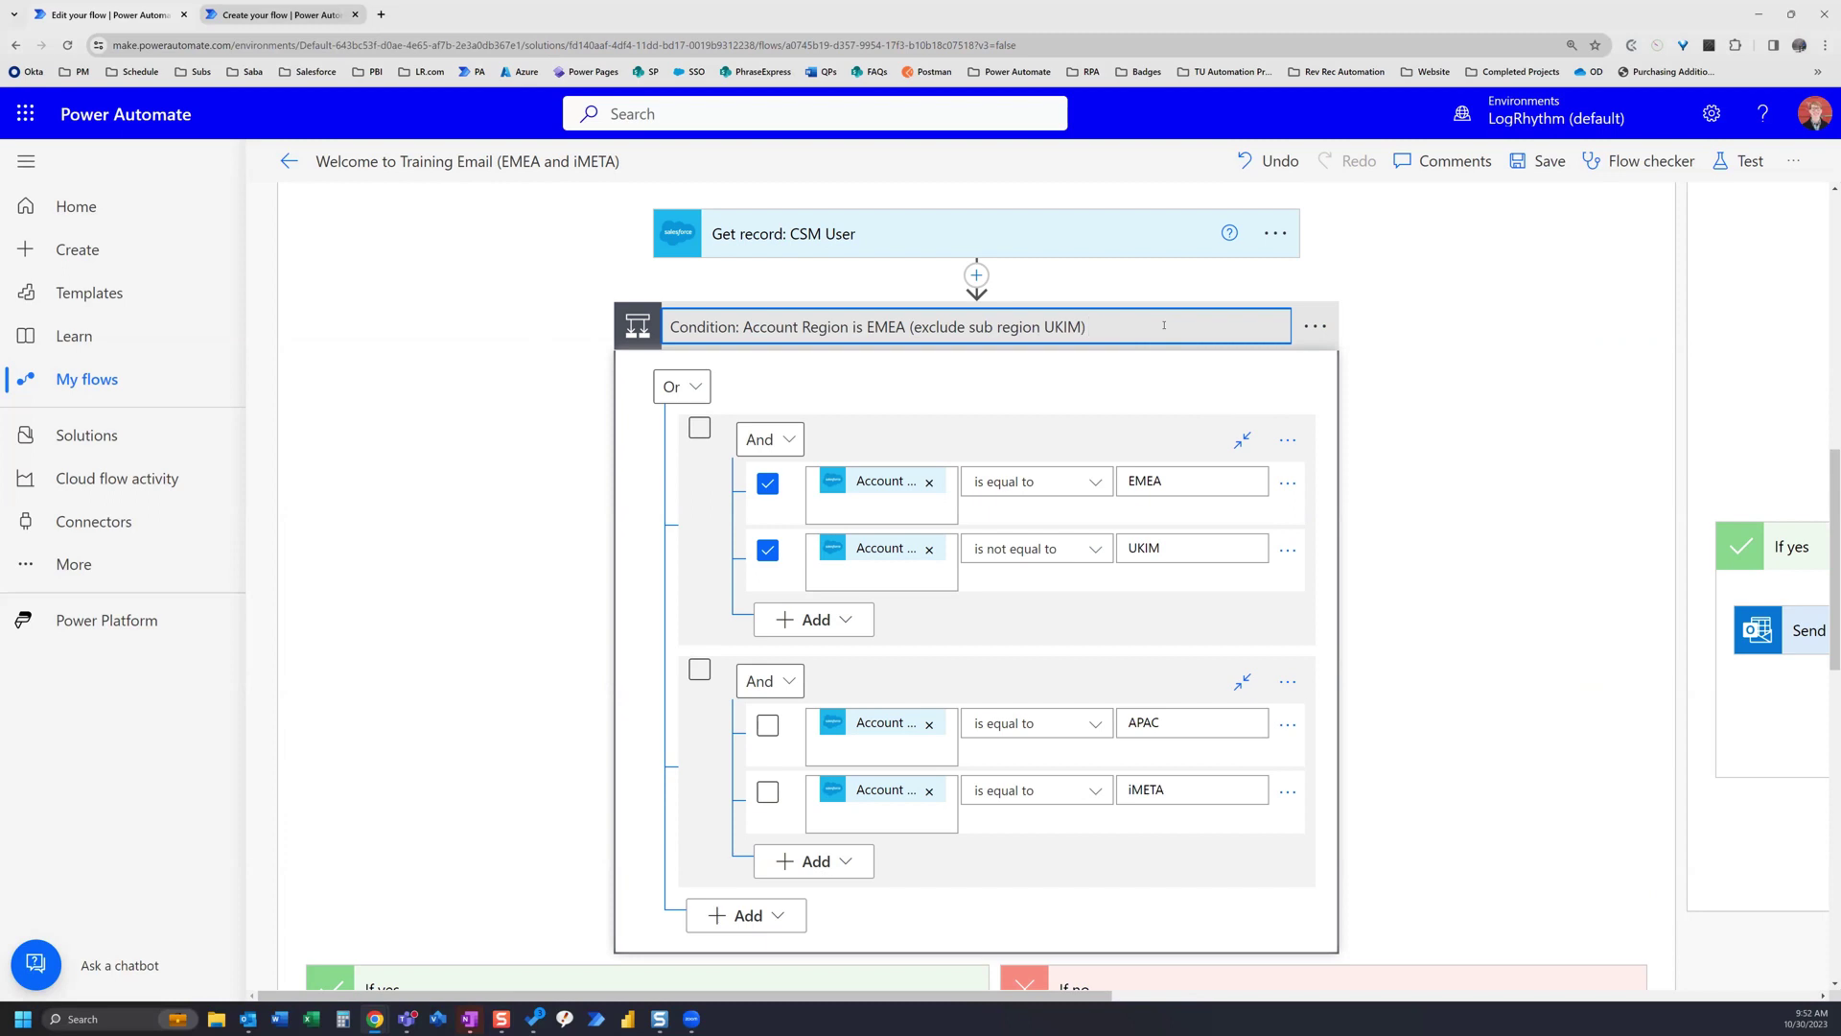
{"action": "type", "text": "Account Region is APAC and Sub Region is iMETA"}
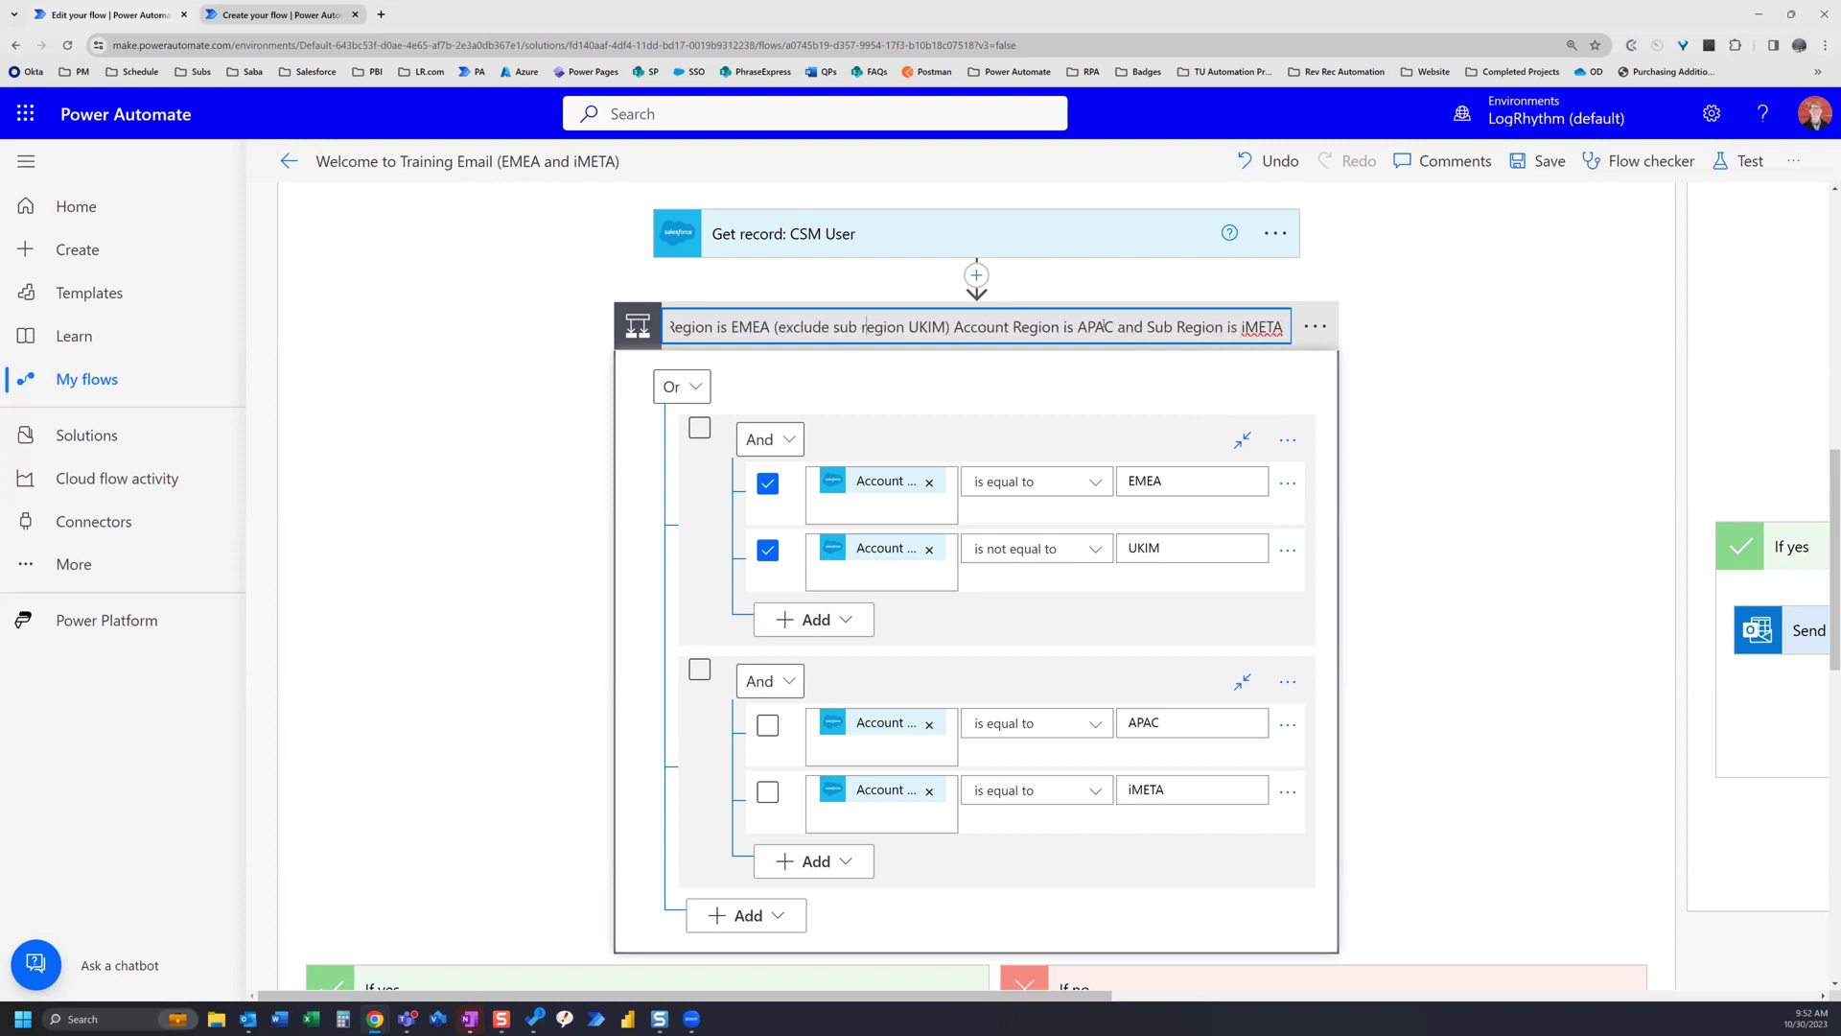
{"action": "key", "text": "Left"}
{"action": "key", "text": "Left"}
{"action": "key", "text": "Left"}
{"action": "key", "text": "Left"}
{"action": "key", "text": "Left"}
{"action": "key", "text": "Left"}
{"action": "key", "text": "Left"}
{"action": "key", "text": "Left"}
{"action": "key", "text": "Left"}
{"action": "key", "text": "Left"}
{"action": "key", "text": "Left"}
{"action": "key", "text": "Left"}
{"action": "key", "text": "Left"}
{"action": "key", "text": "Left"}
{"action": "key", "text": "Left"}
{"action": "key", "text": "Left"}
{"action": "key", "text": "Left"}
{"action": "key", "text": "Left"}
{"action": "key", "text": "Left"}
{"action": "key", "text": "Left"}
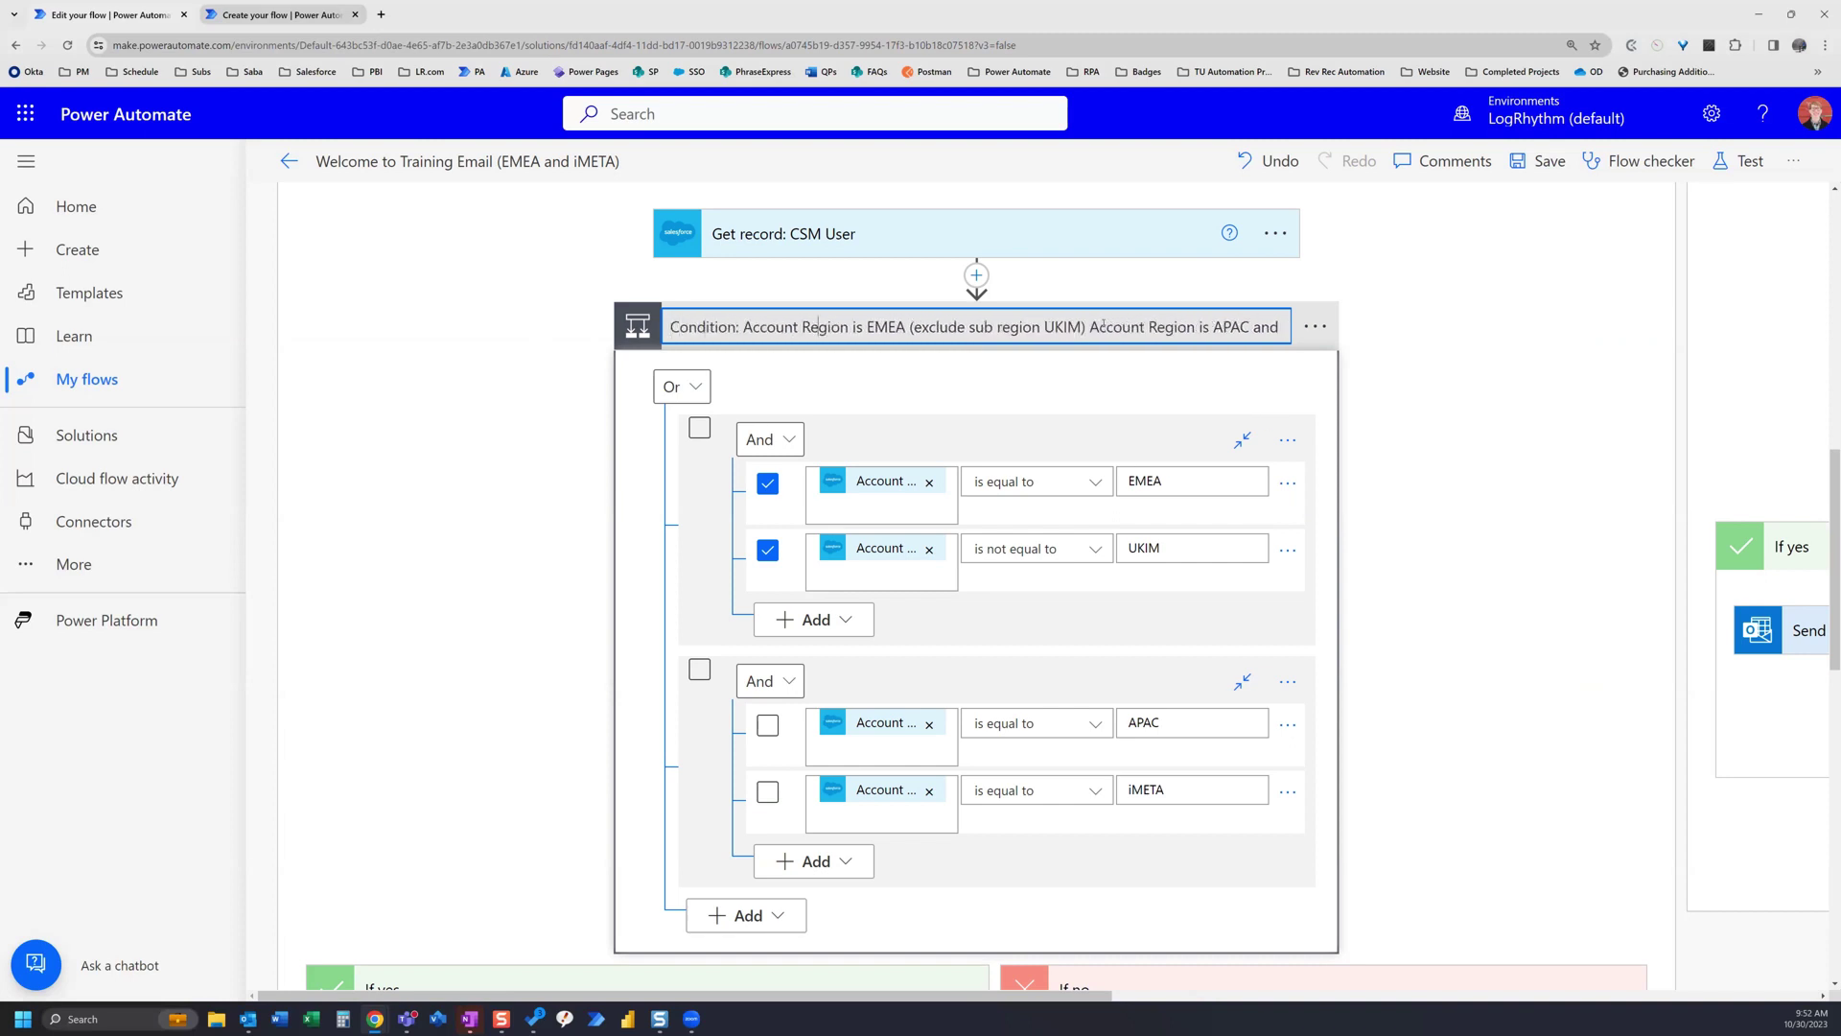
{"action": "key", "text": "Right"}
{"action": "key", "text": "Right"}
{"action": "key", "text": "Right"}
{"action": "key", "text": "Right"}
{"action": "key", "text": "Right"}
{"action": "key", "text": "Right"}
{"action": "key", "text": "Right"}
{"action": "type", "text": "OR"}
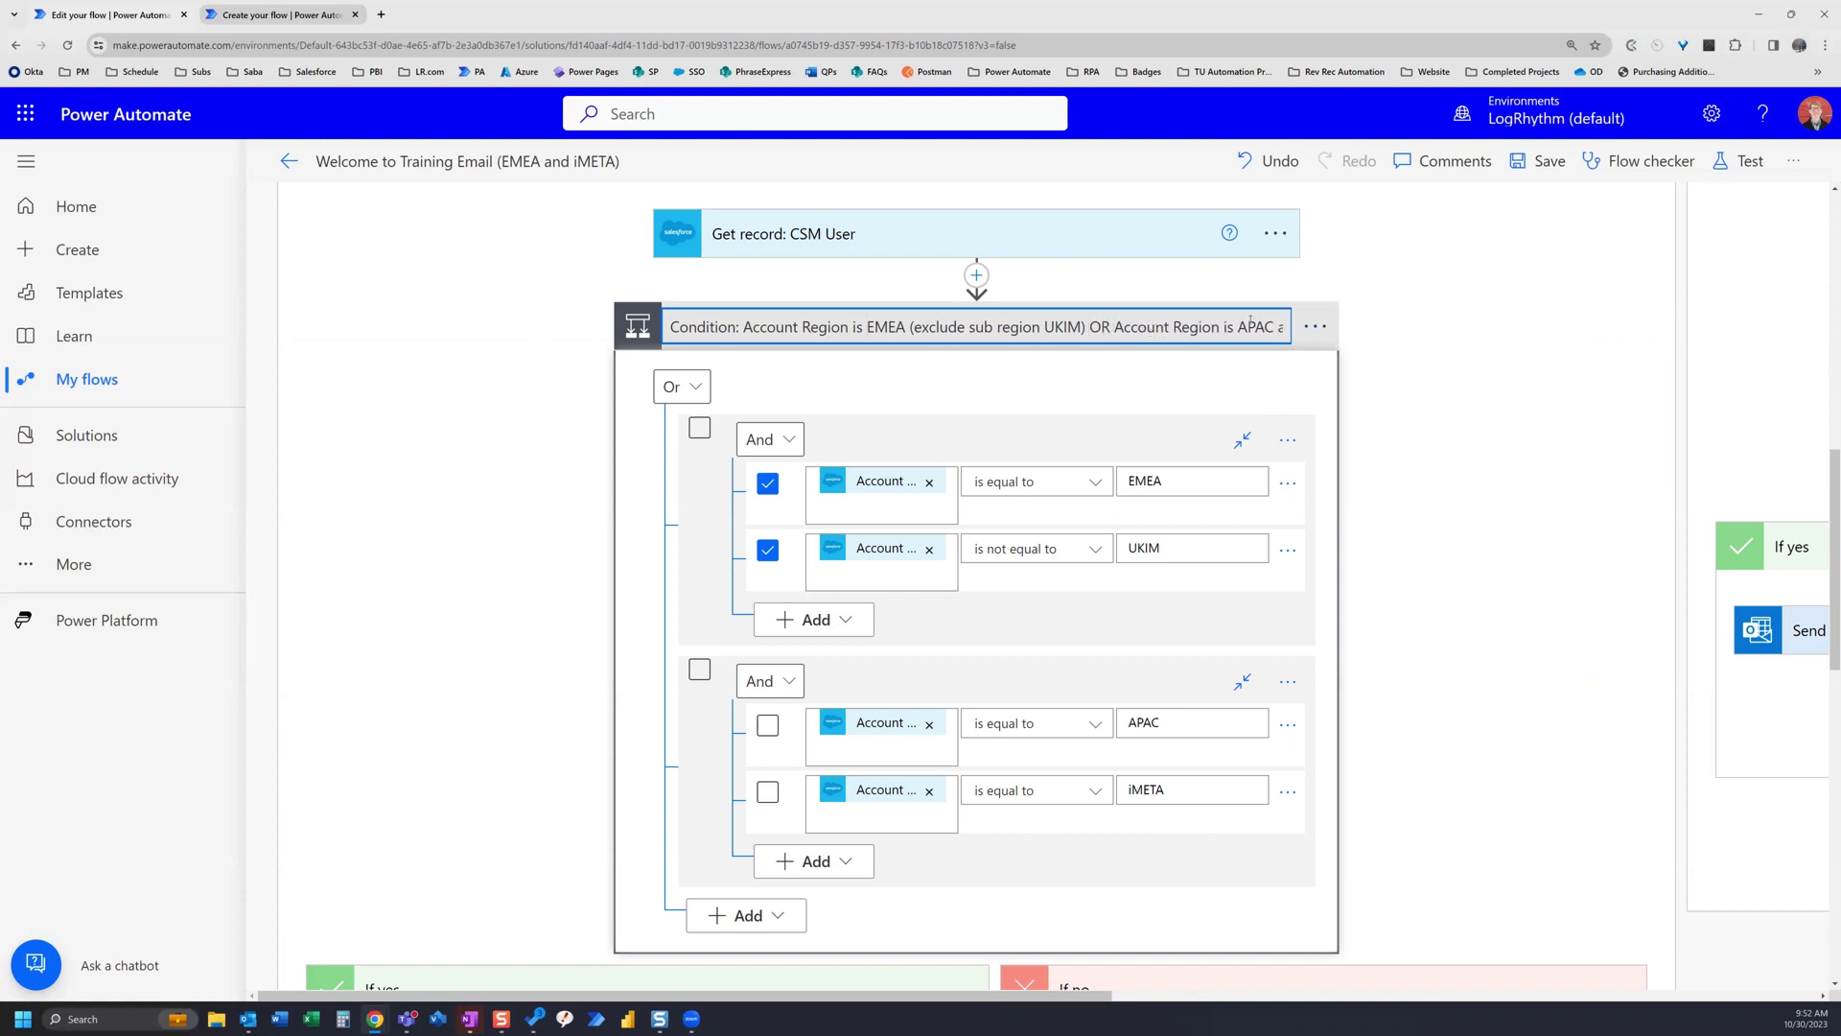
{"action": "key", "text": "Right"}
{"action": "key", "text": "Right"}
{"action": "key", "text": "Right"}
{"action": "key", "text": "Right"}
{"action": "key", "text": "Right"}
{"action": "key", "text": "Right"}
{"action": "key", "text": "Right"}
{"action": "key", "text": "Right"}
{"action": "key", "text": "Right"}
{"action": "key", "text": "Right"}
{"action": "key", "text": "Right"}
{"action": "key", "text": "Right"}
{"action": "key", "text": "Right"}
{"action": "key", "text": "Right"}
{"action": "key", "text": "Right"}
{"action": "key", "text": "Right"}
{"action": "key", "text": "Right"}
{"action": "key", "text": "Right"}
{"action": "key", "text": "Right"}
{"action": "key", "text": "Right"}
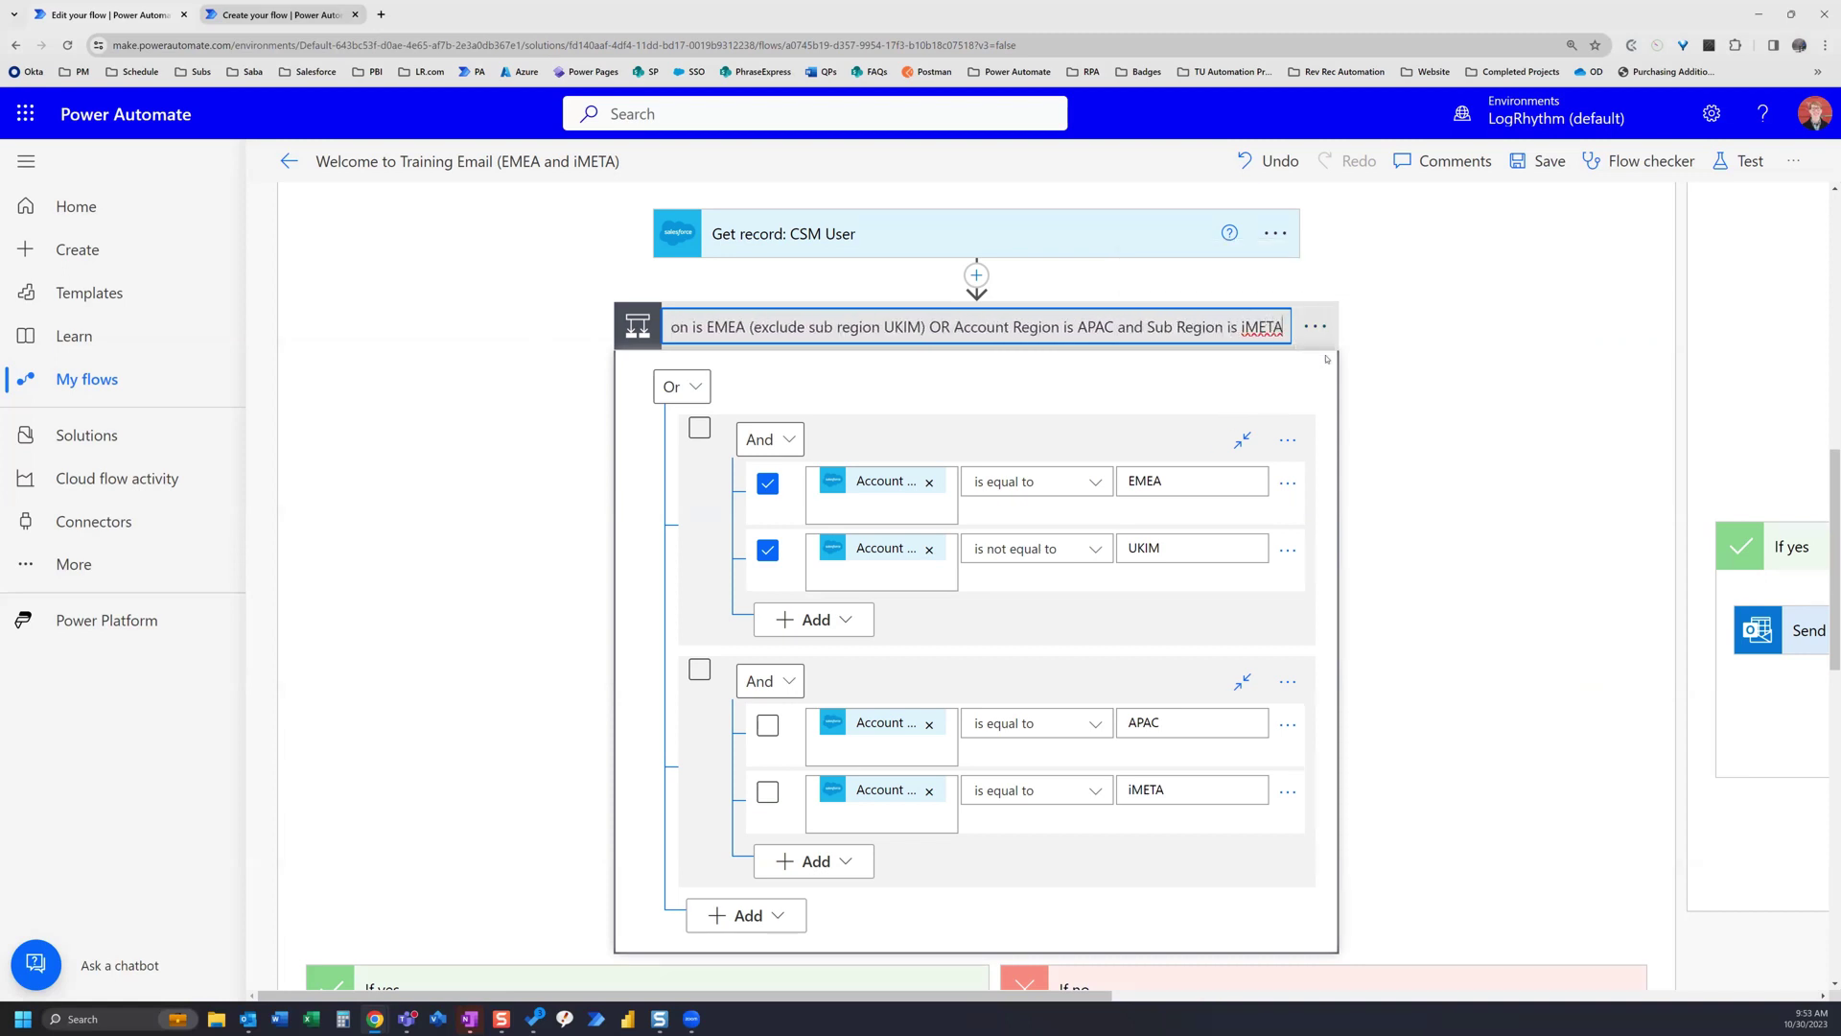
{"action": "left_click", "coordinate": [1421, 345]}
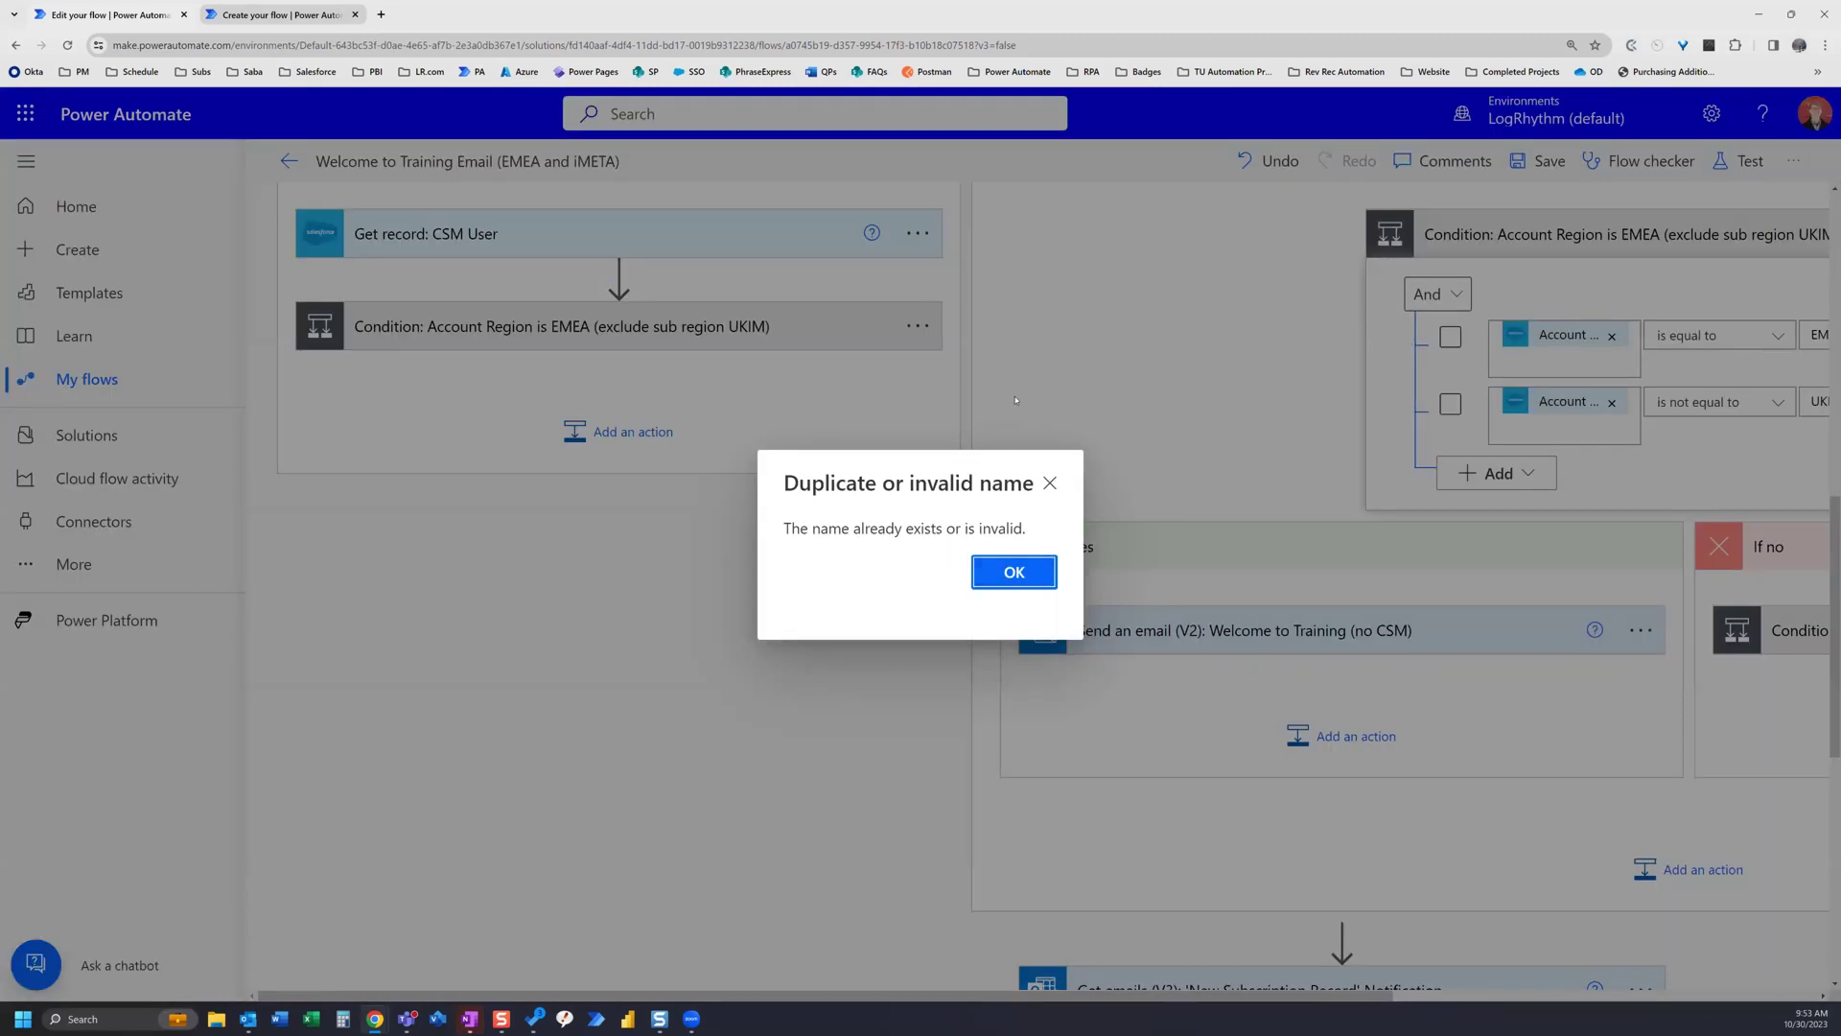
{"action": "left_click", "coordinate": [1032, 576]}
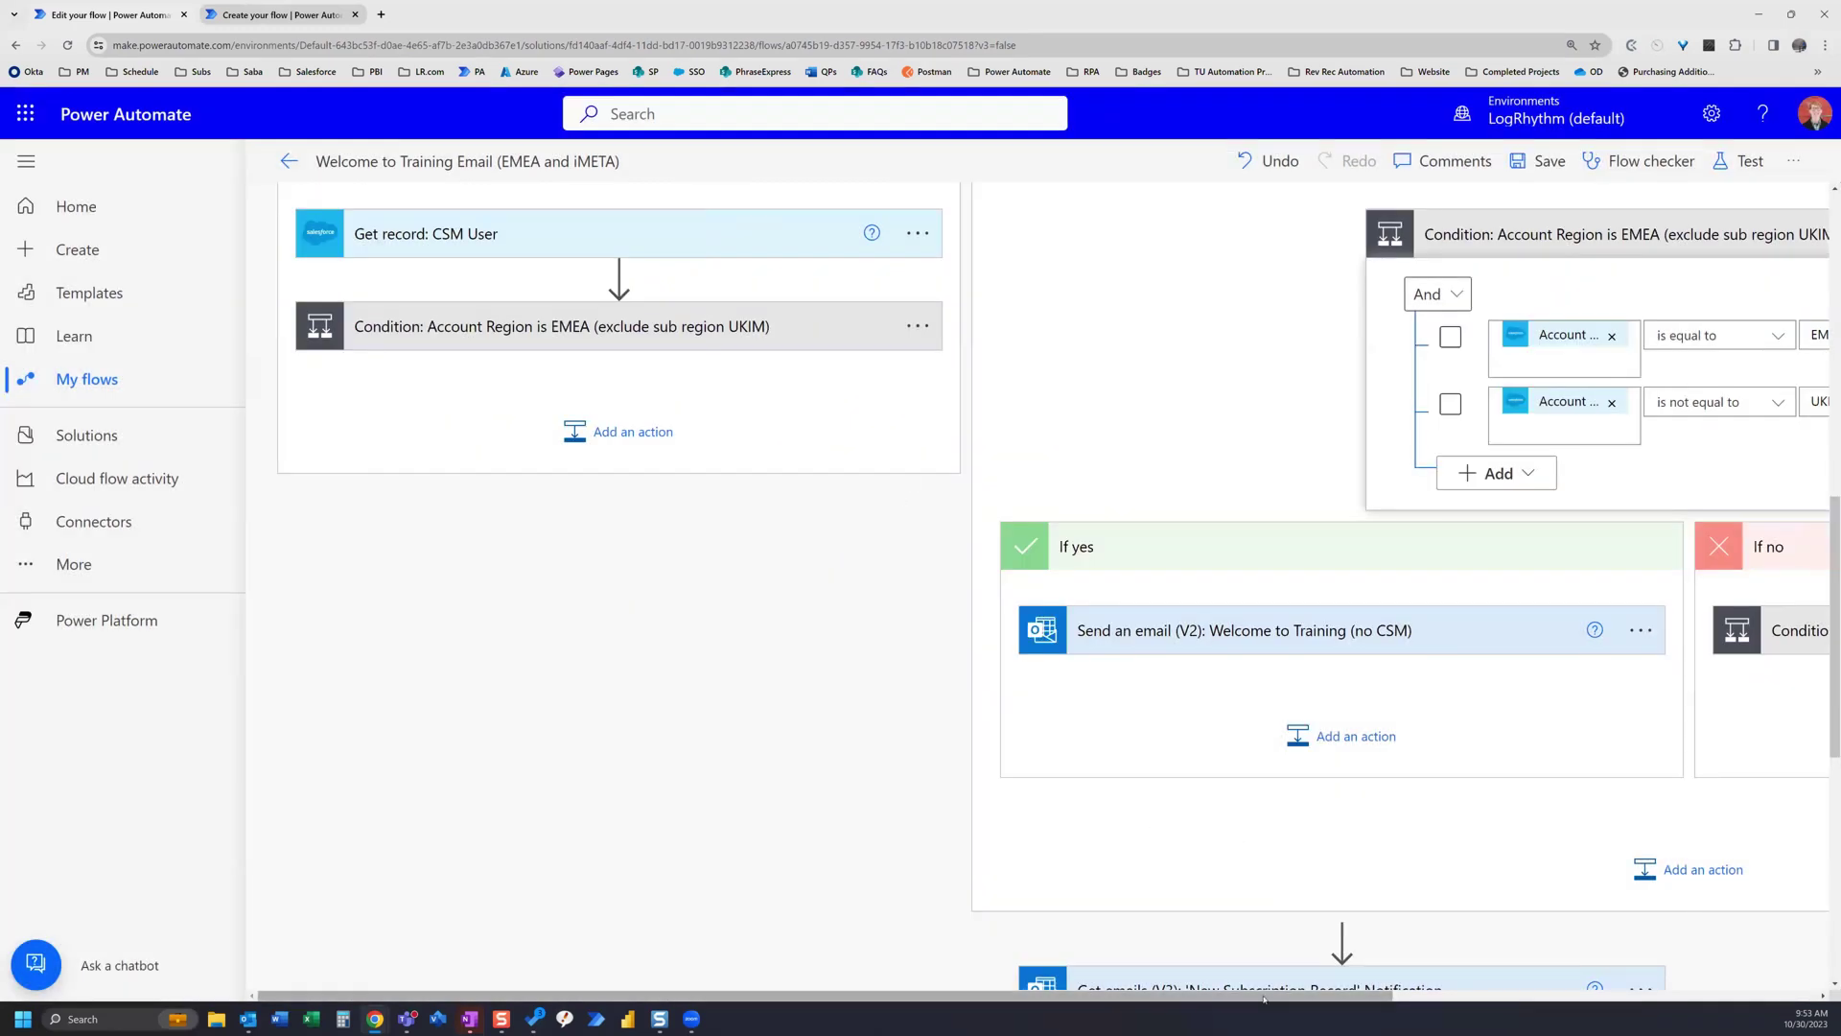
{"action": "scroll", "coordinate": [1142, 684], "scroll_direction": "up", "scroll_amount": 3}
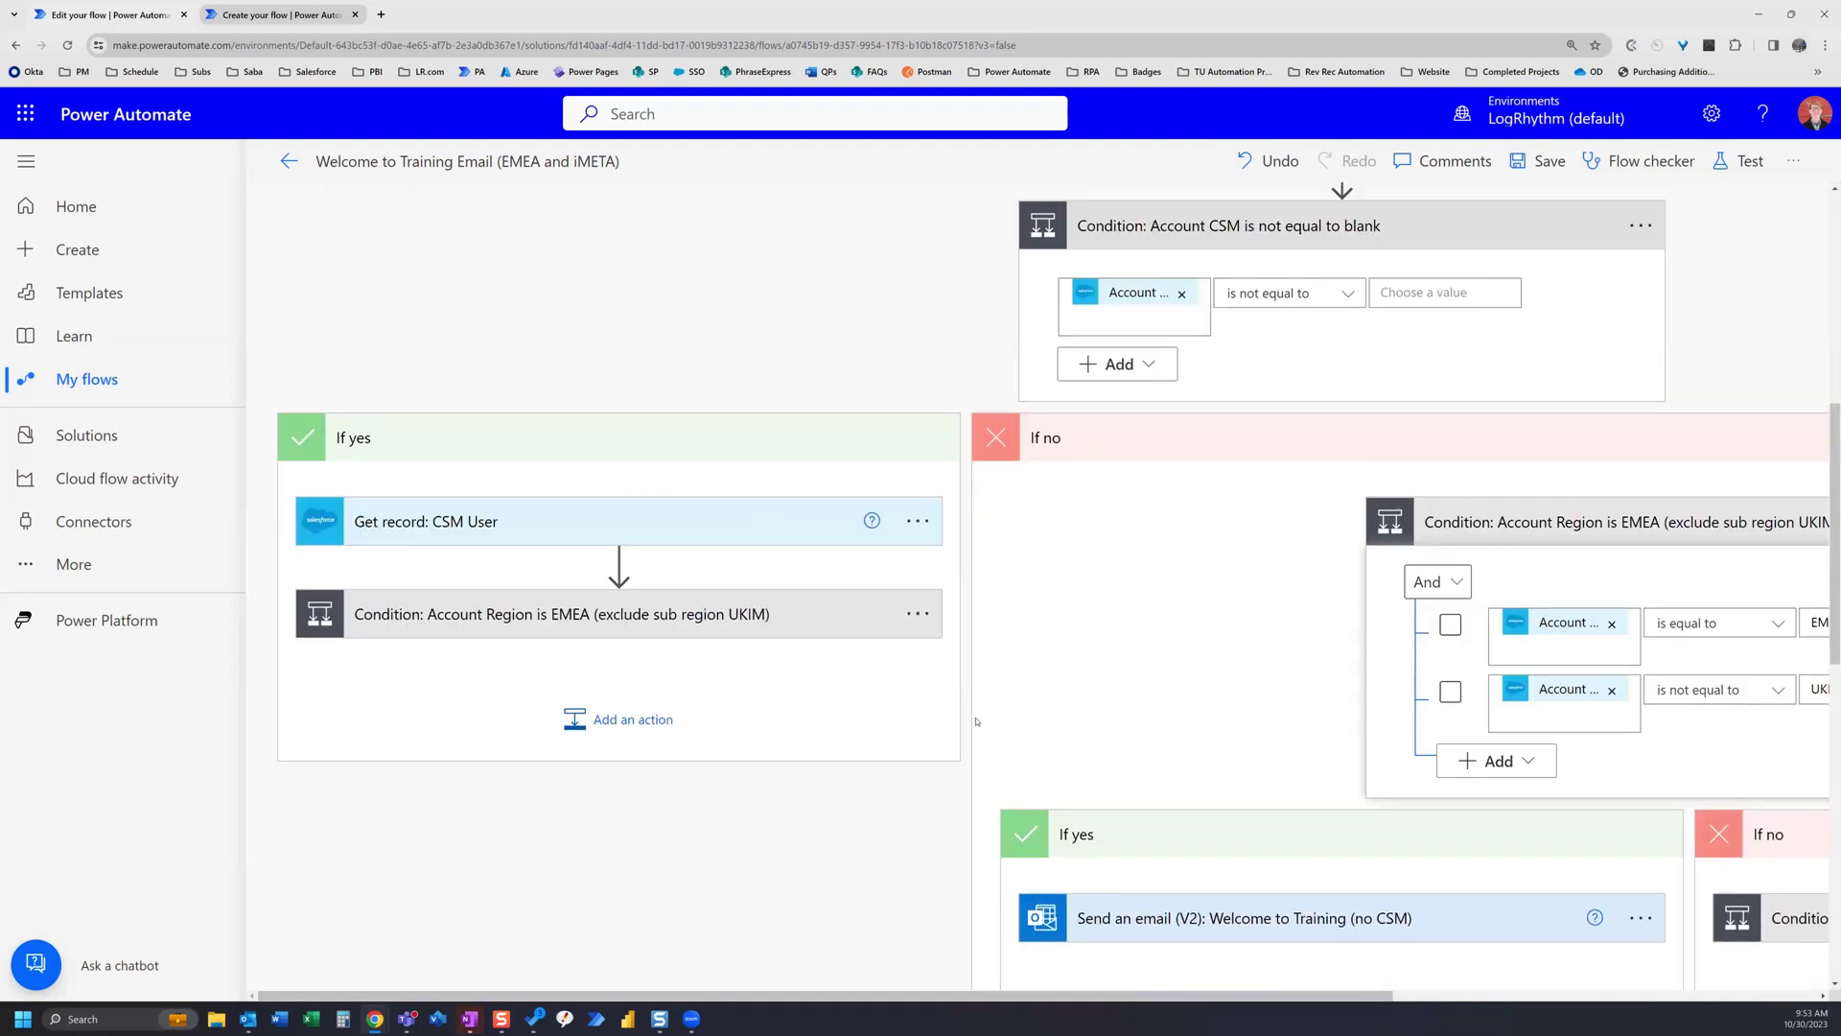
{"action": "scroll", "coordinate": [1105, 612], "scroll_direction": "up", "scroll_amount": 2}
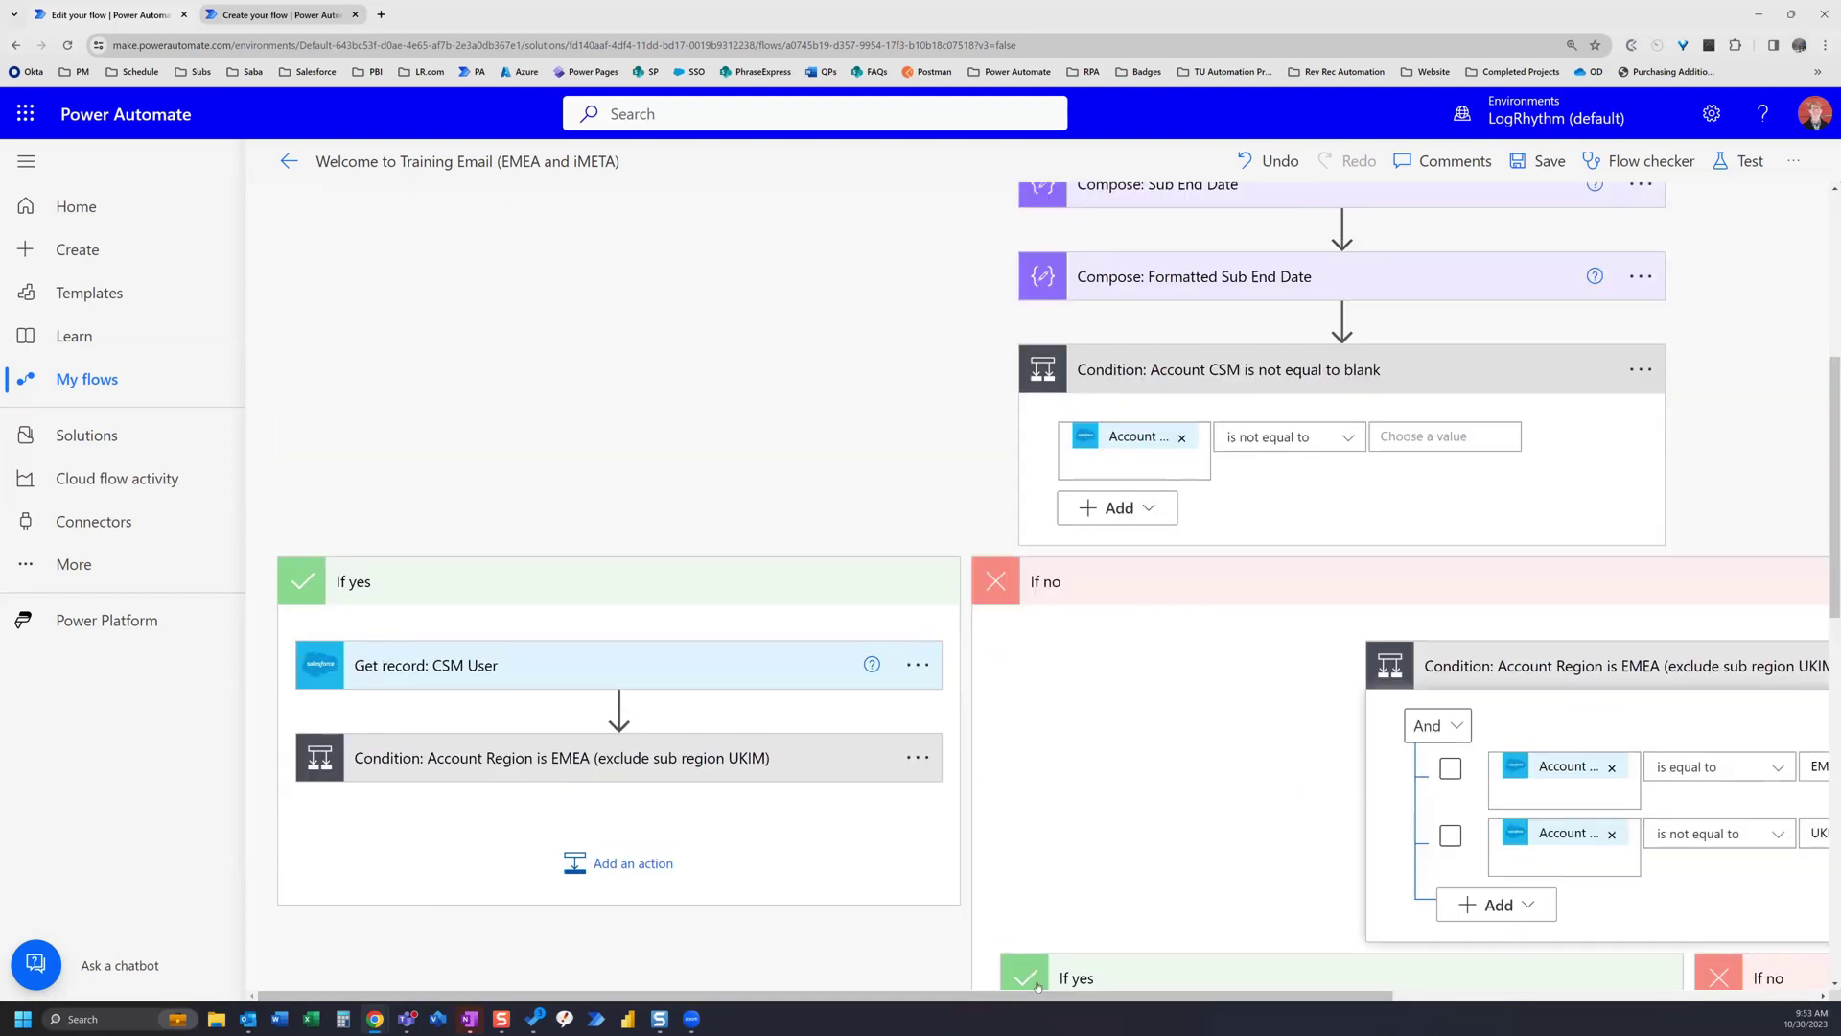
{"action": "left_click", "coordinate": [682, 759]}
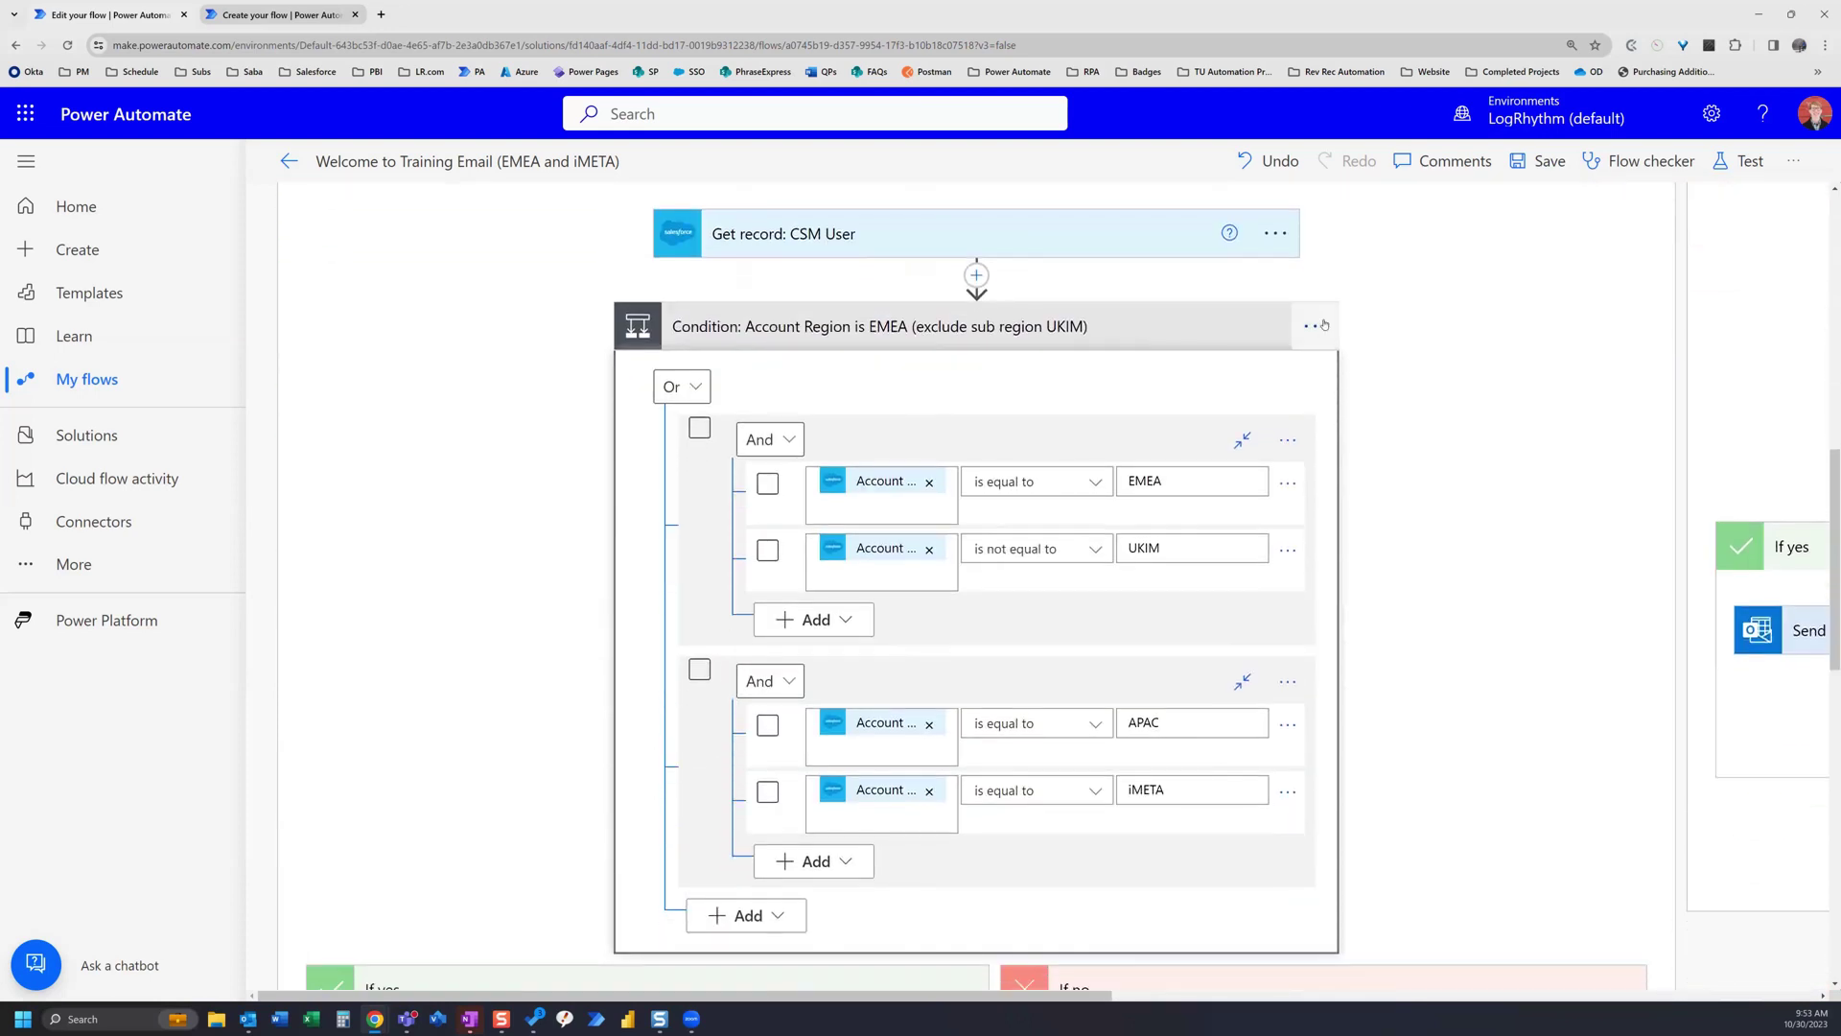
{"action": "left_click", "coordinate": [1316, 327]}
{"action": "left_click", "coordinate": [1409, 400]}
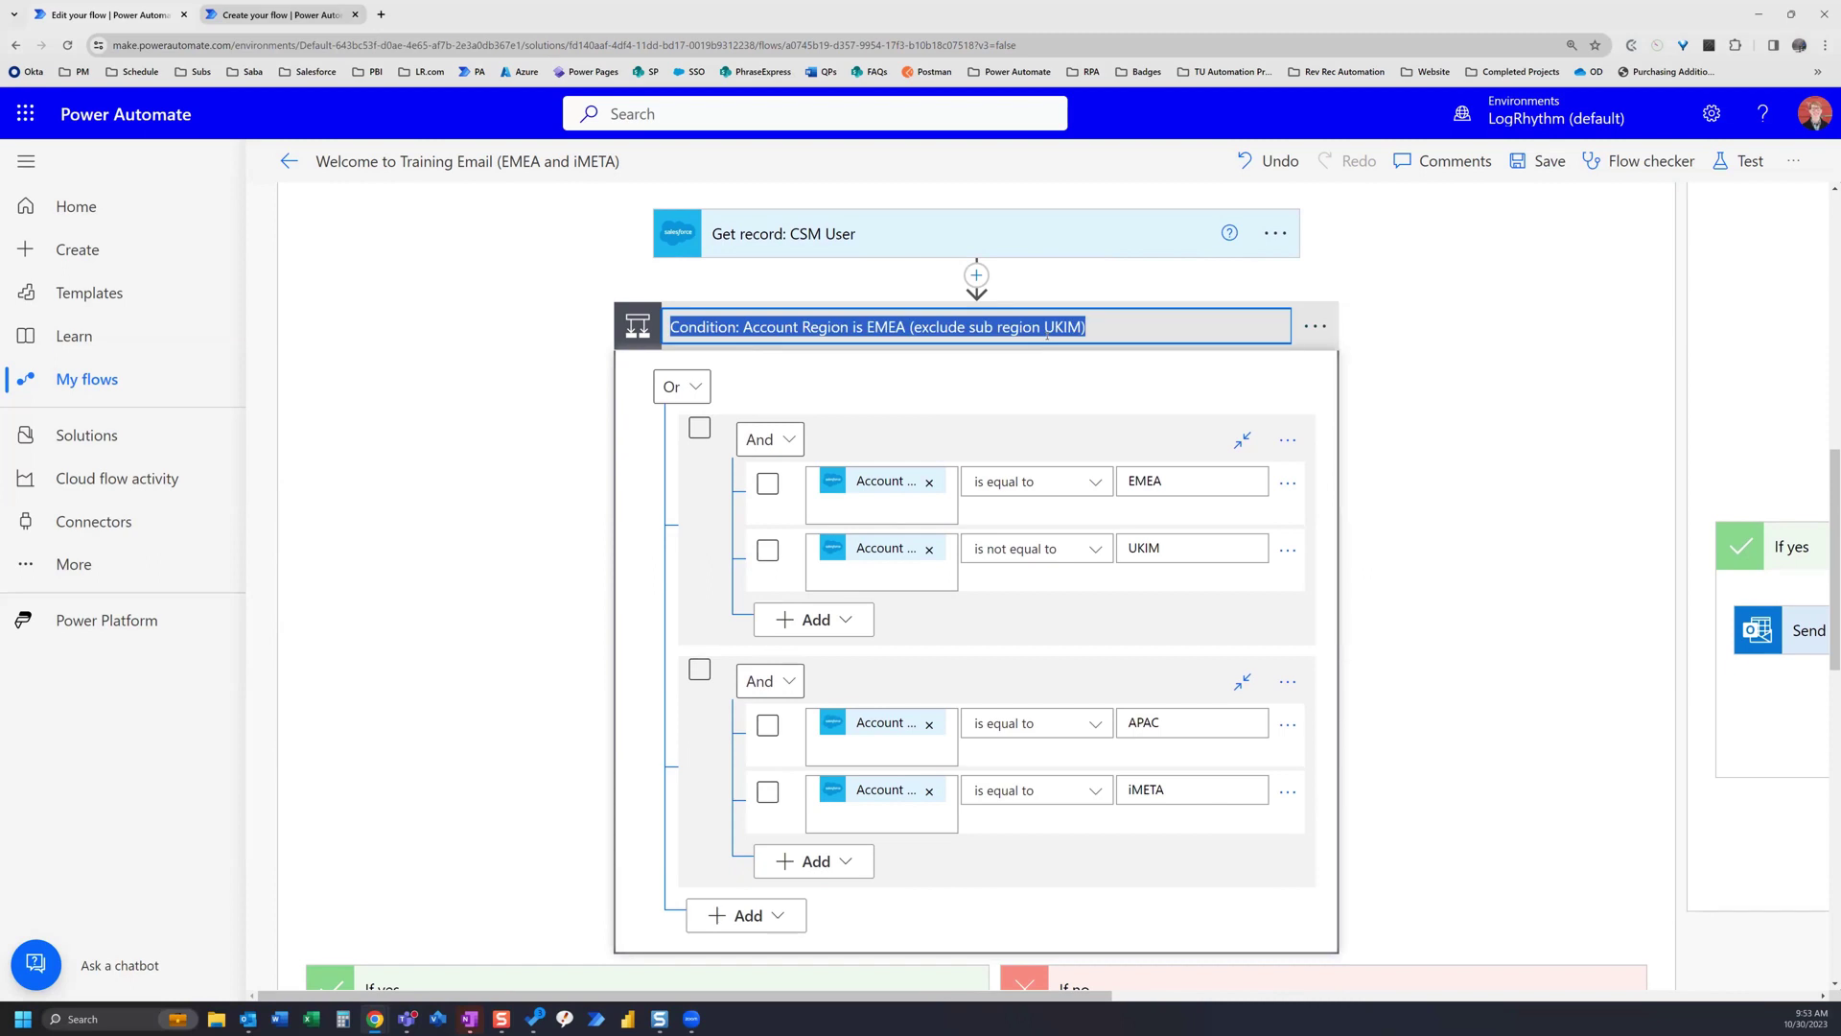
{"action": "left_click", "coordinate": [1129, 329]}
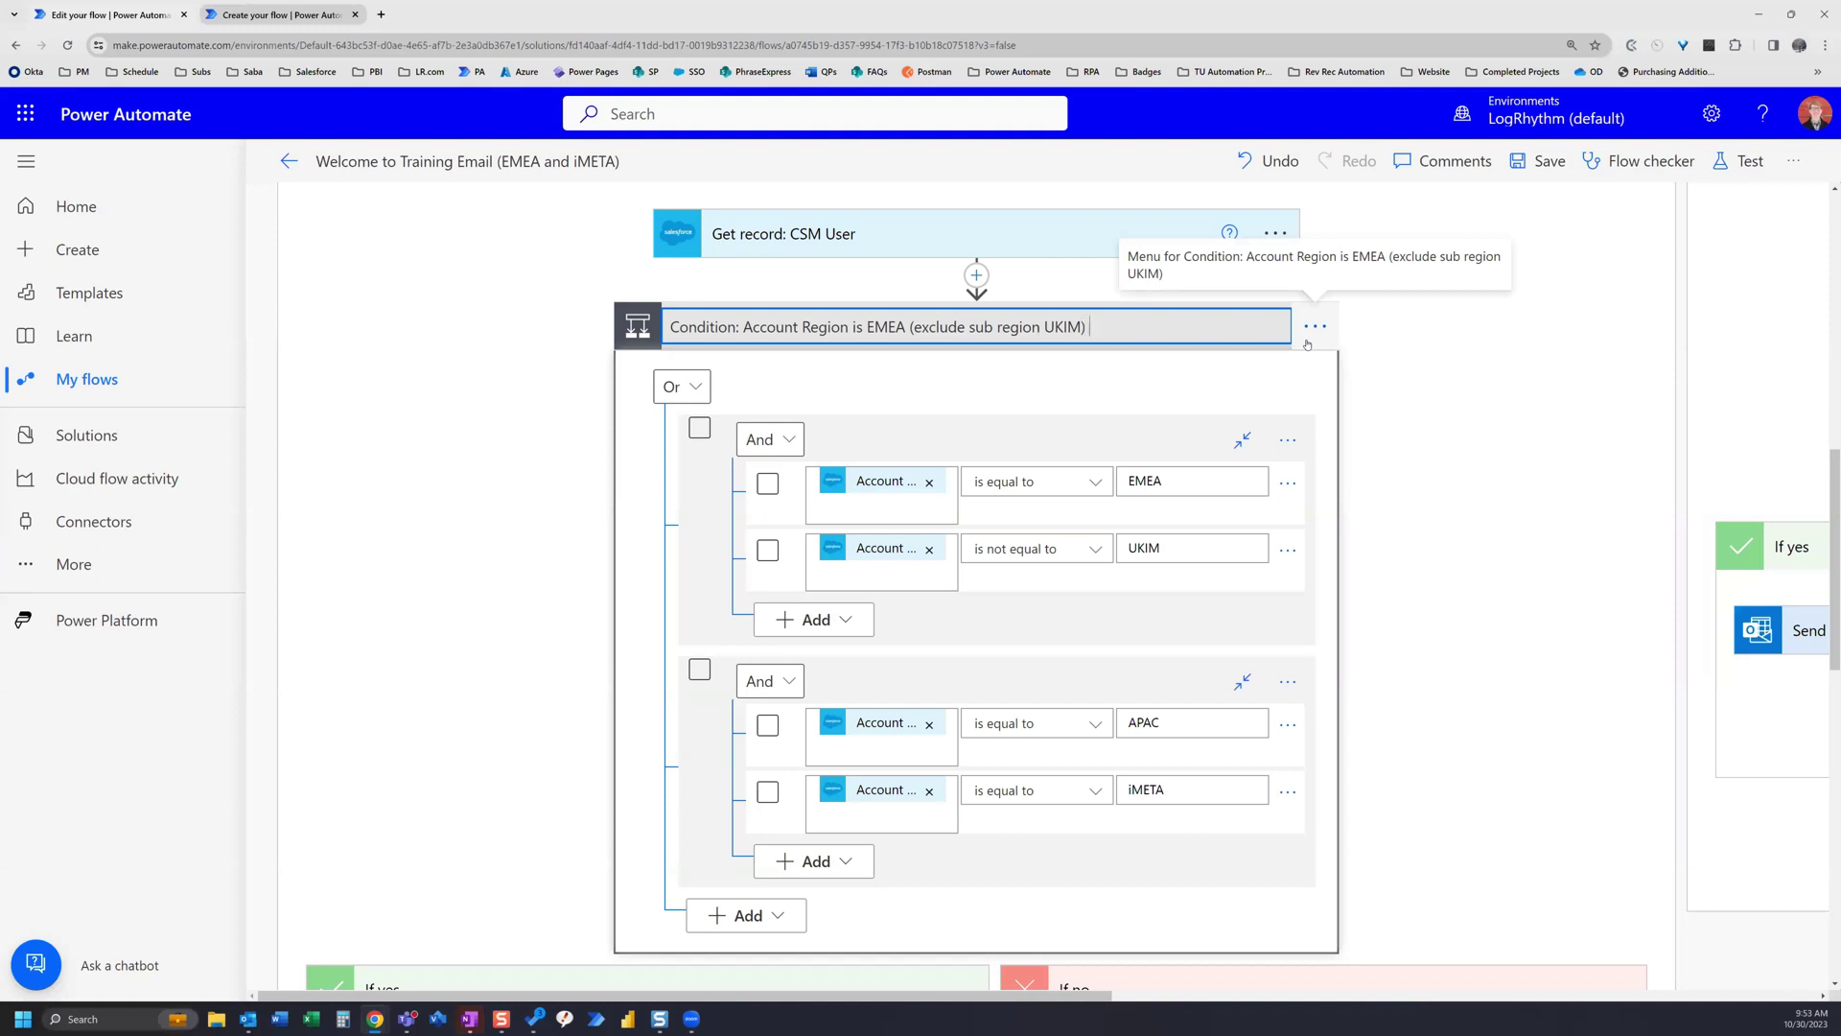
{"action": "type", "text": "OR"}
{"action": "type", "text": "APAC and Sub Region iMETA"}
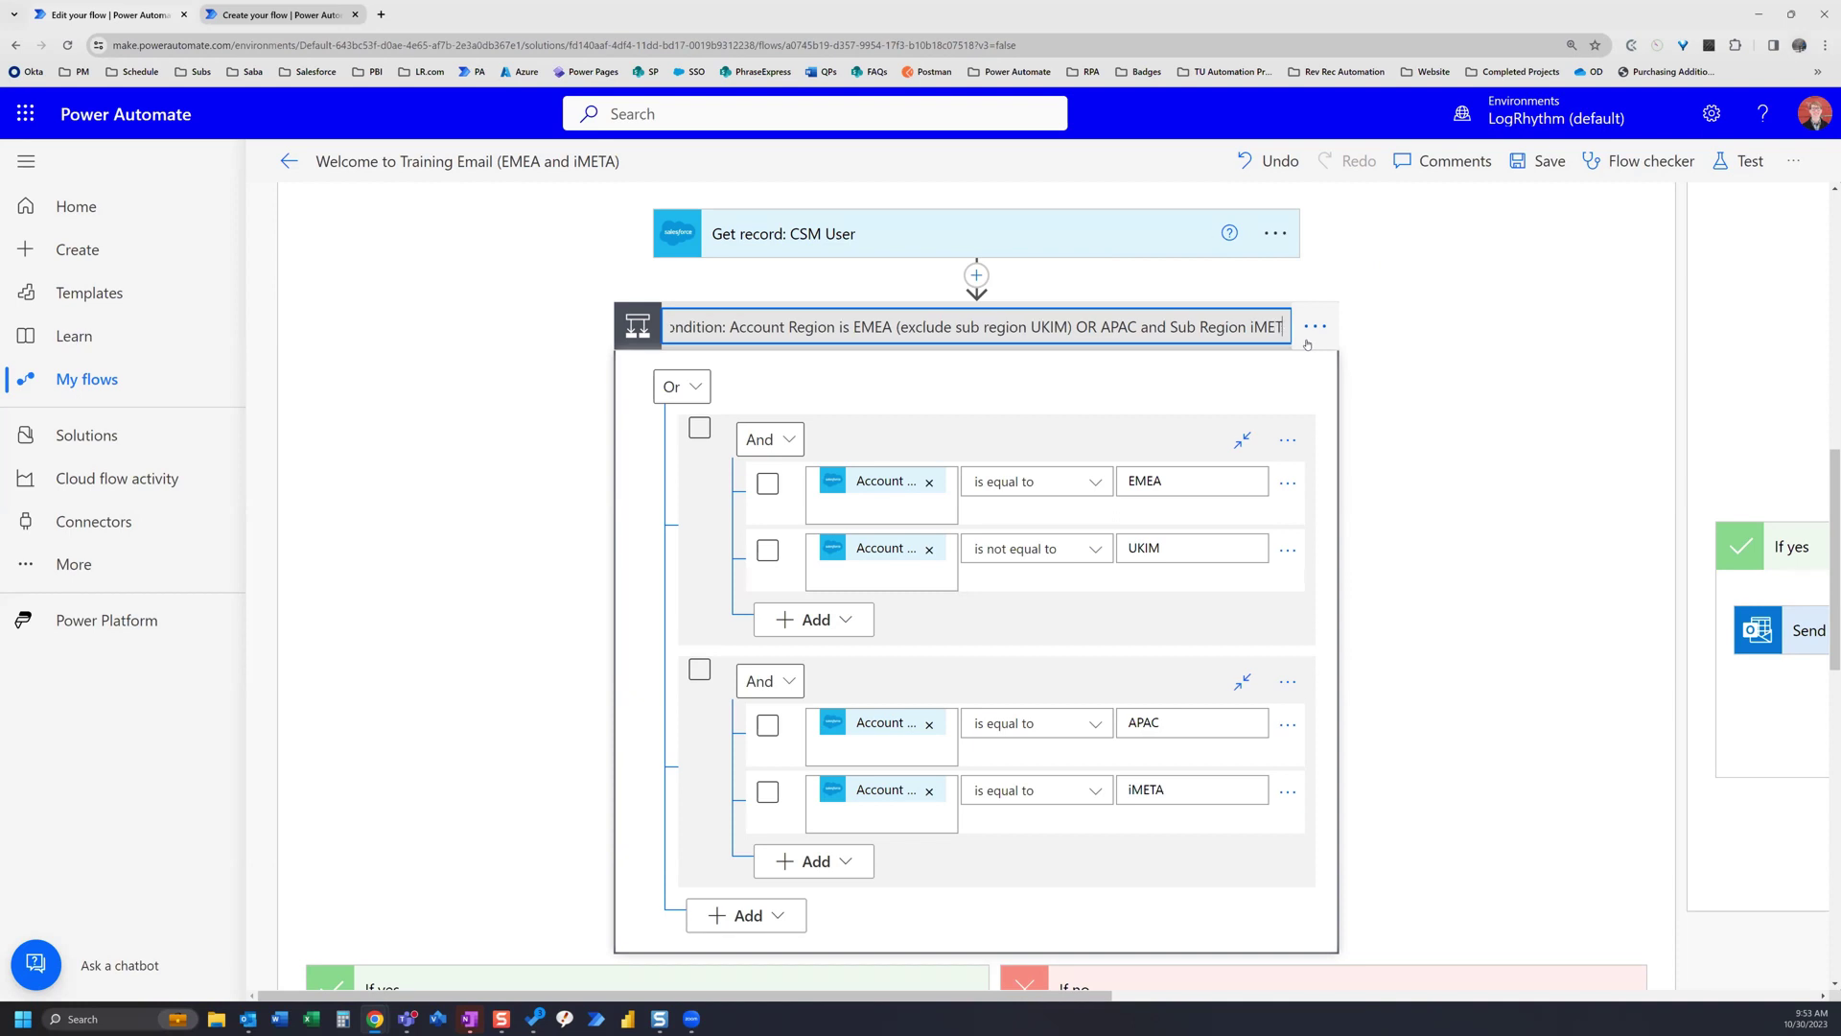
{"action": "left_click_drag", "start_coordinate": [1283, 327], "coordinate": [580, 339]}
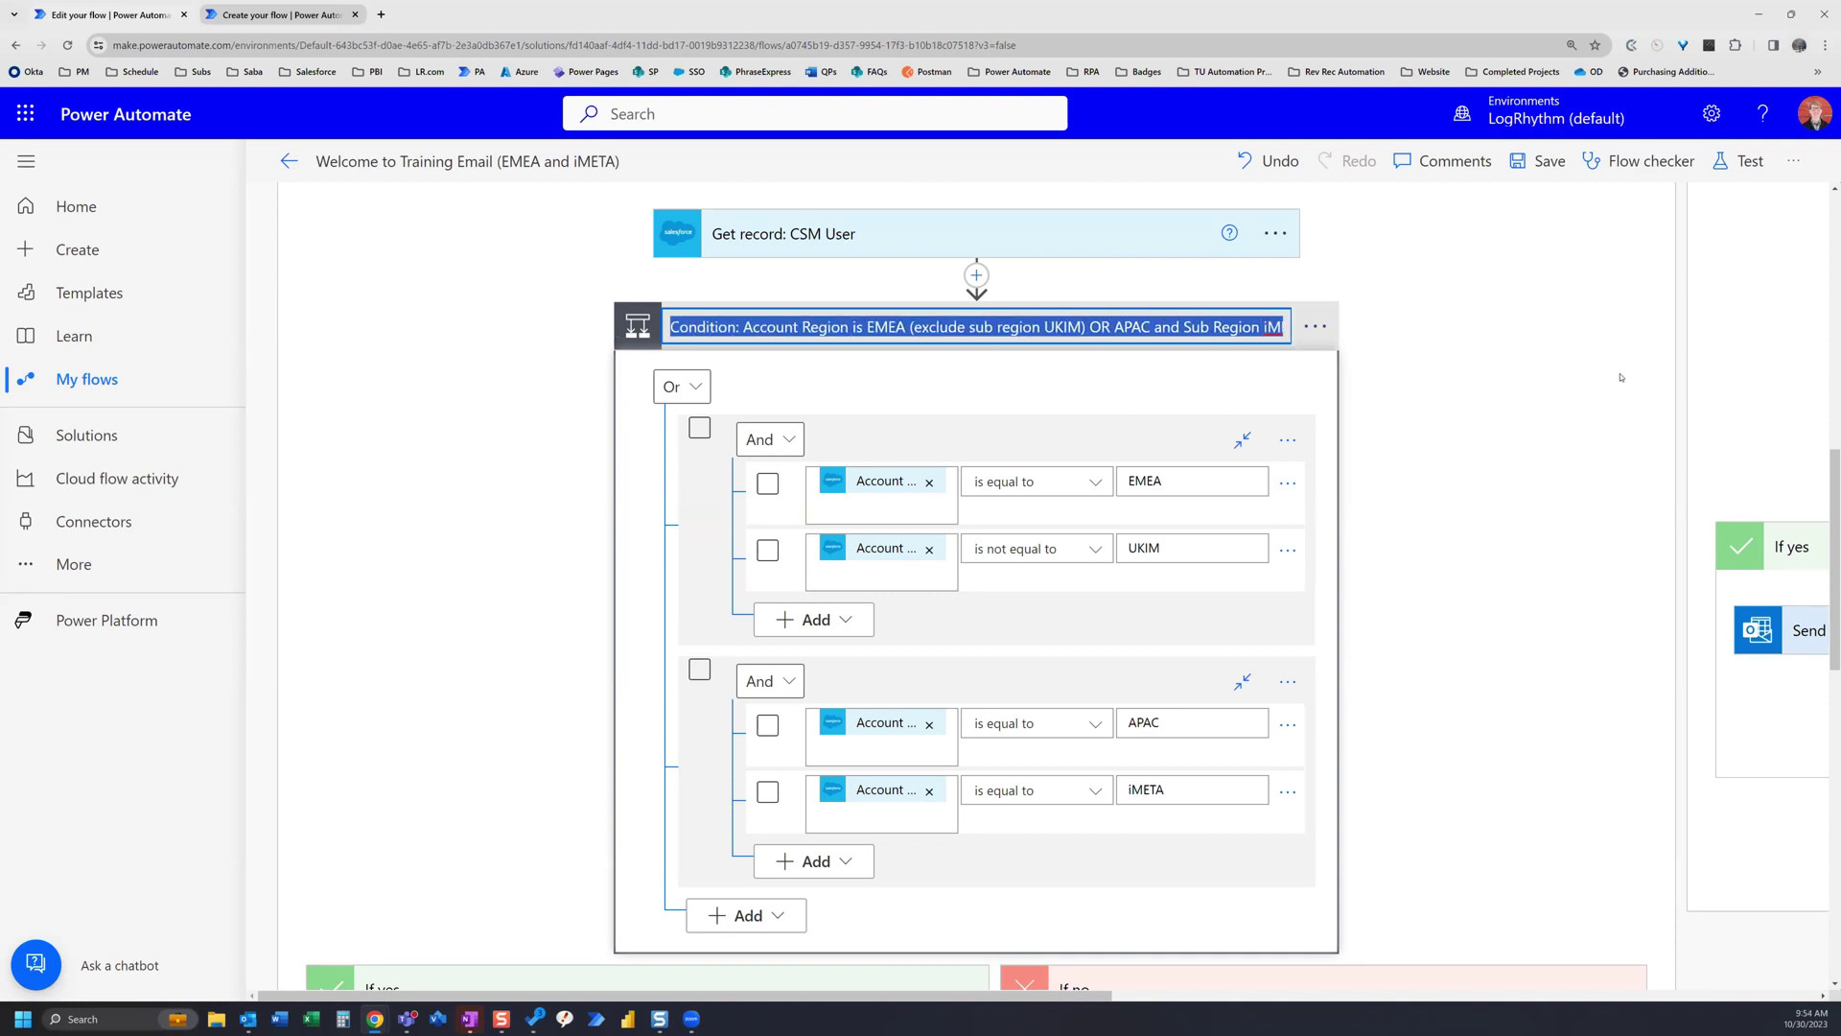
{"action": "key", "text": "End"}
{"action": "left_click", "coordinate": [1379, 322]}
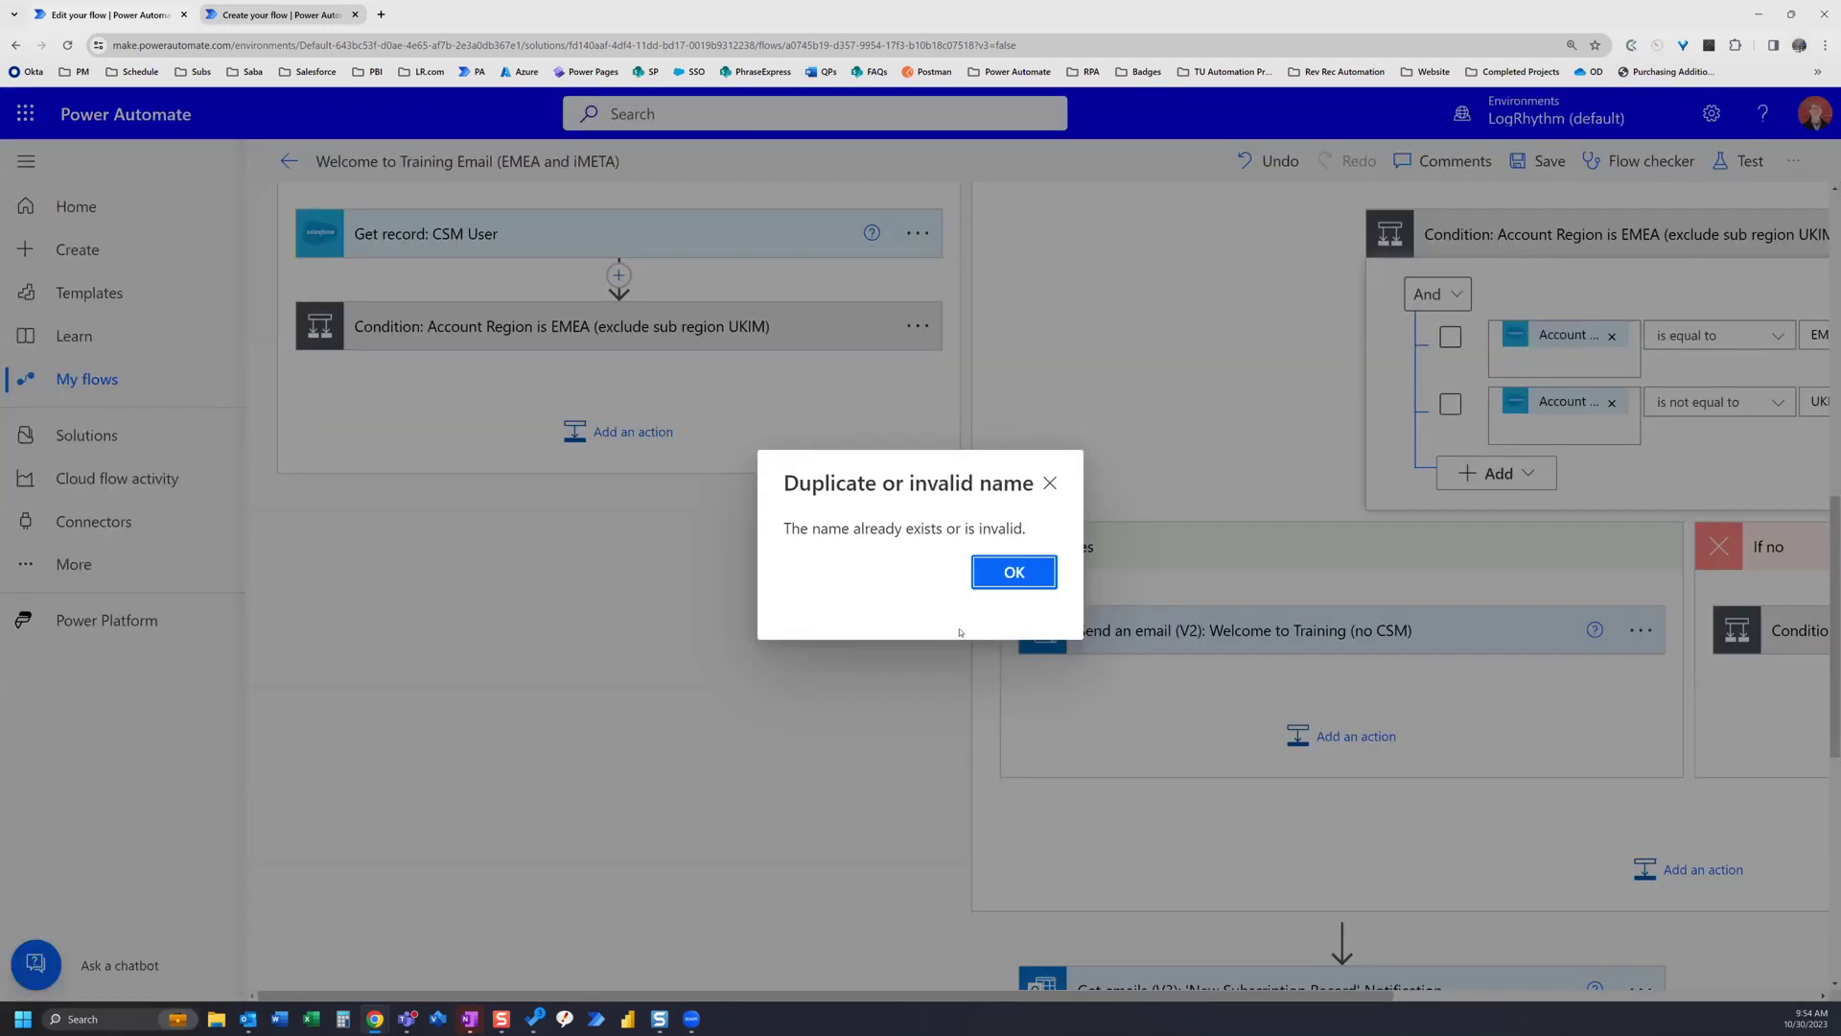
Dismiss the invalid-name warning and put the condition's title into rename mode
{"action": "left_click", "coordinate": [1015, 573]}
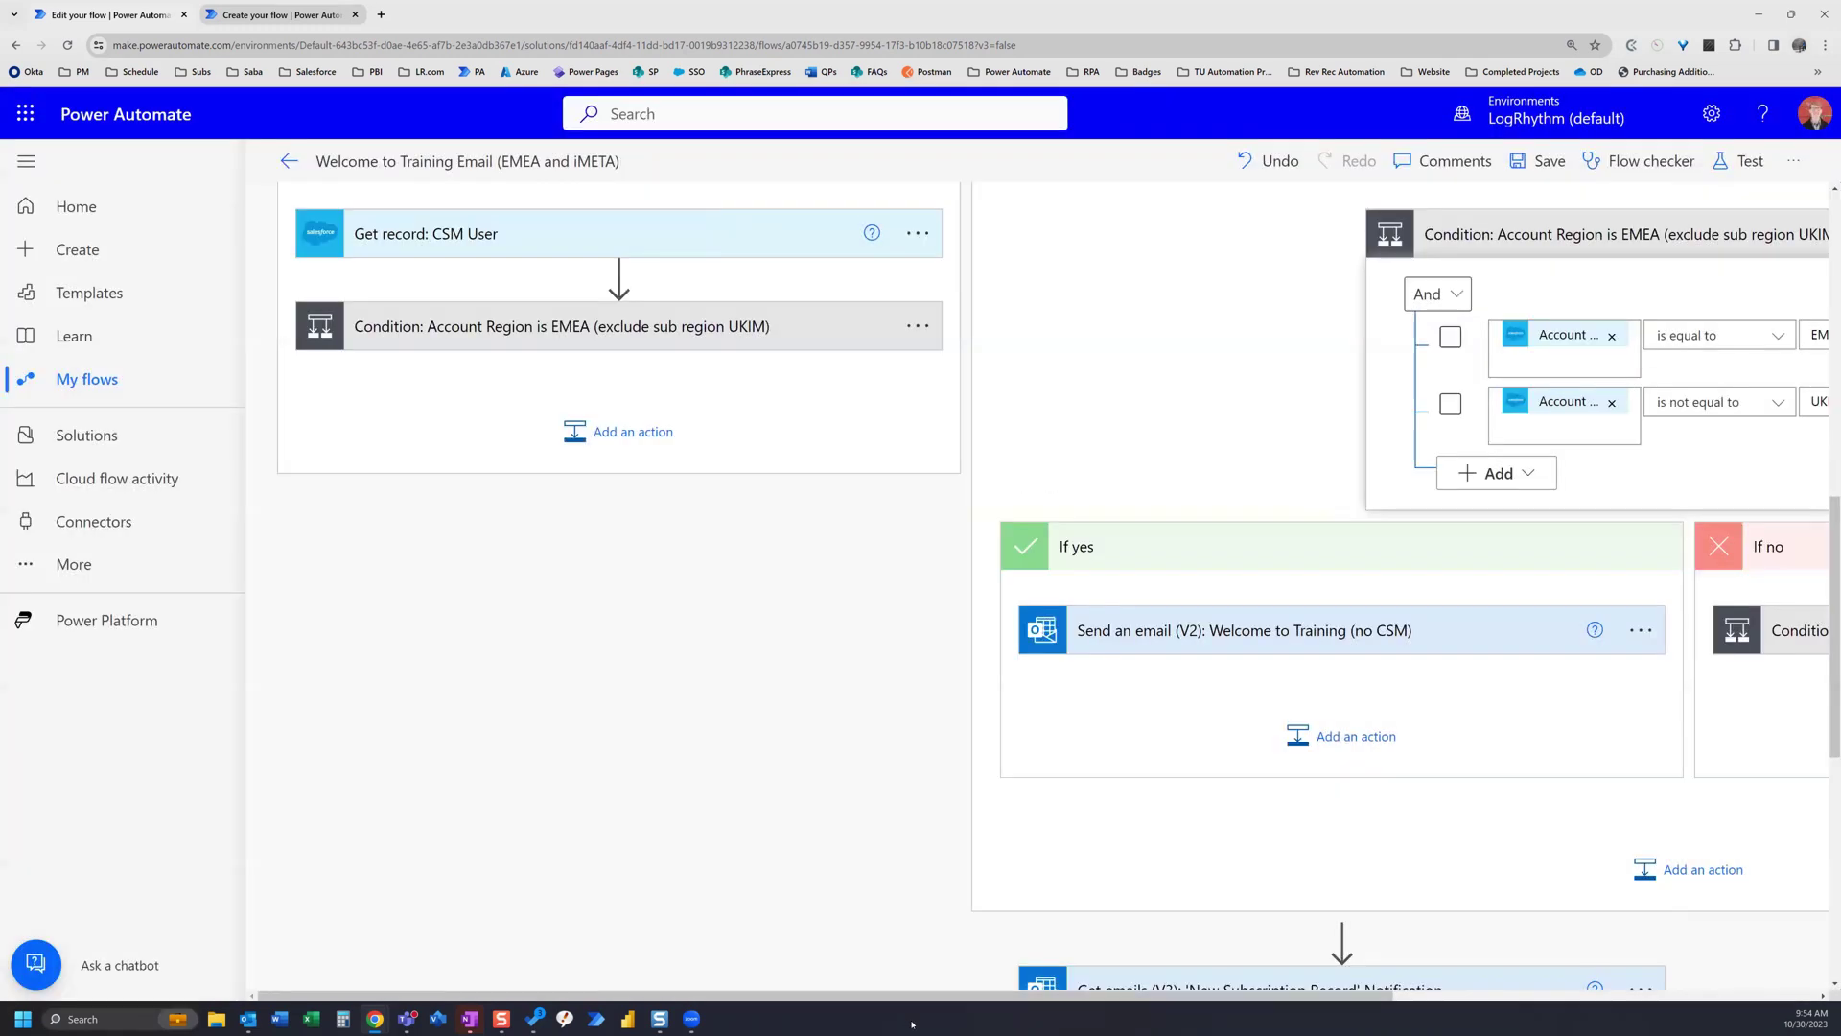
{"action": "scroll", "coordinate": [742, 491], "scroll_direction": "up", "scroll_amount": 2}
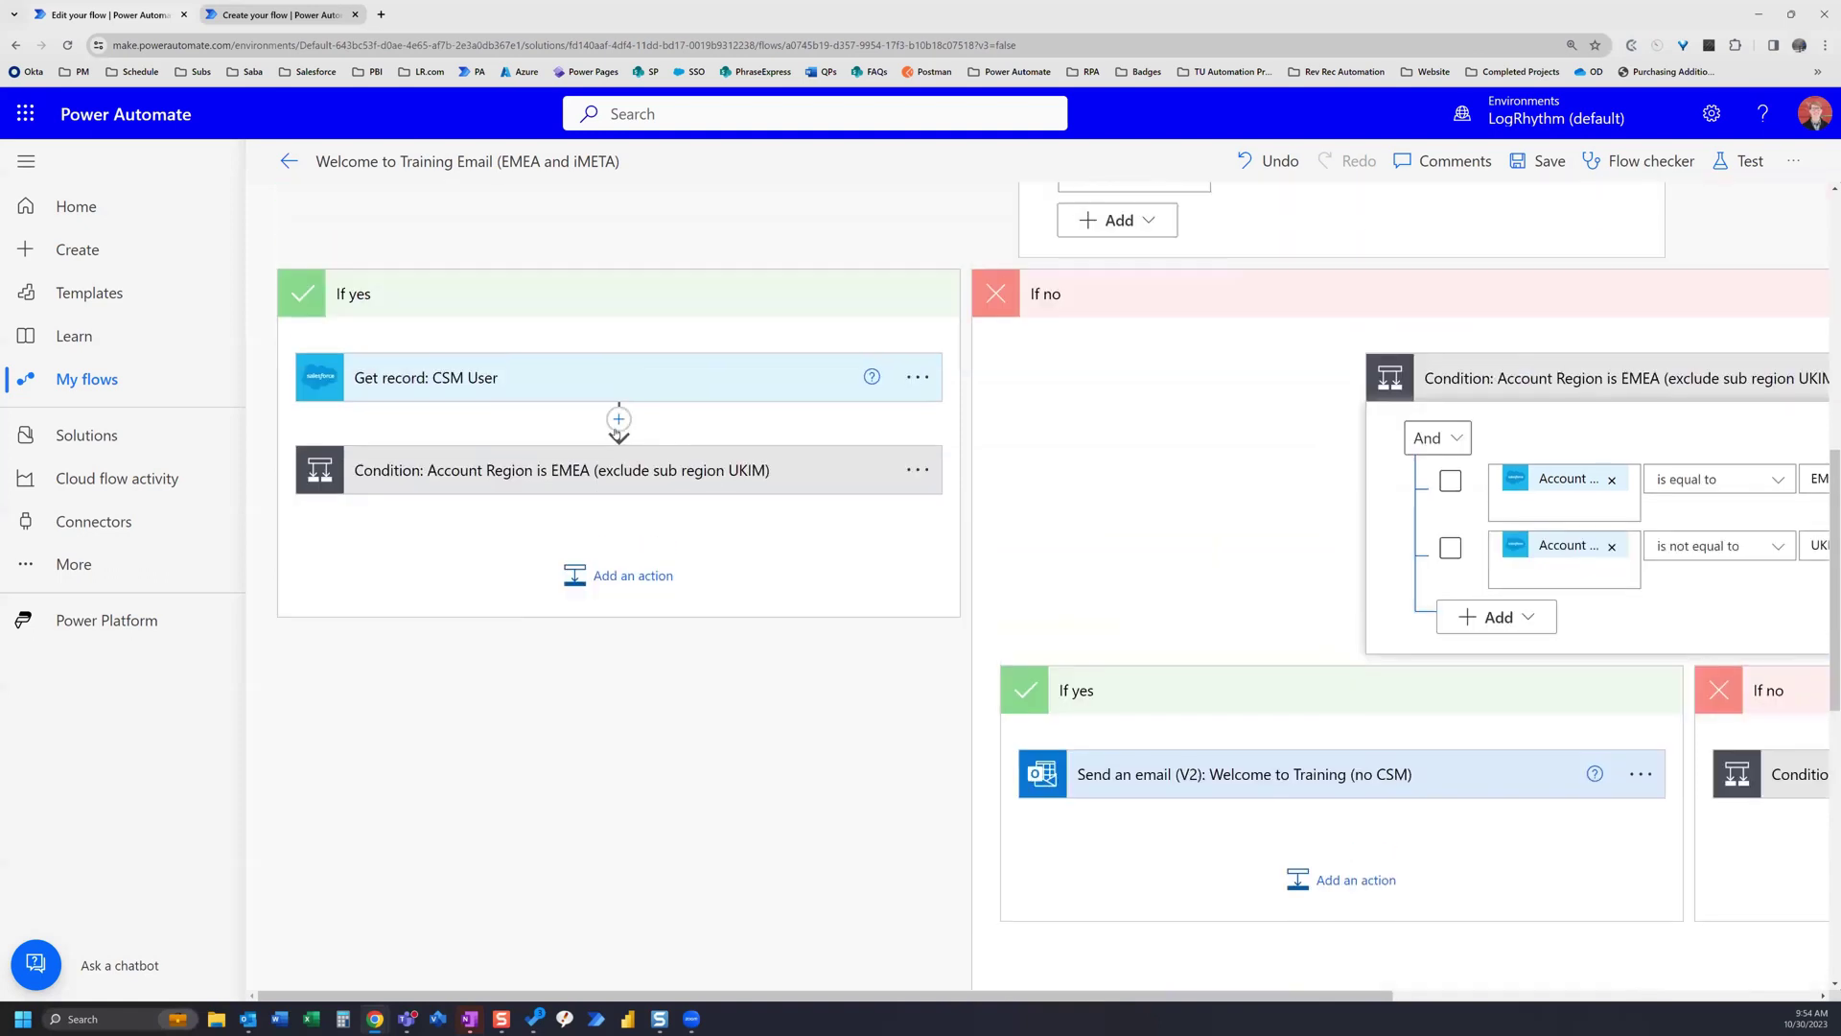
{"action": "left_click", "coordinate": [918, 470]}
{"action": "left_click", "coordinate": [1002, 542]}
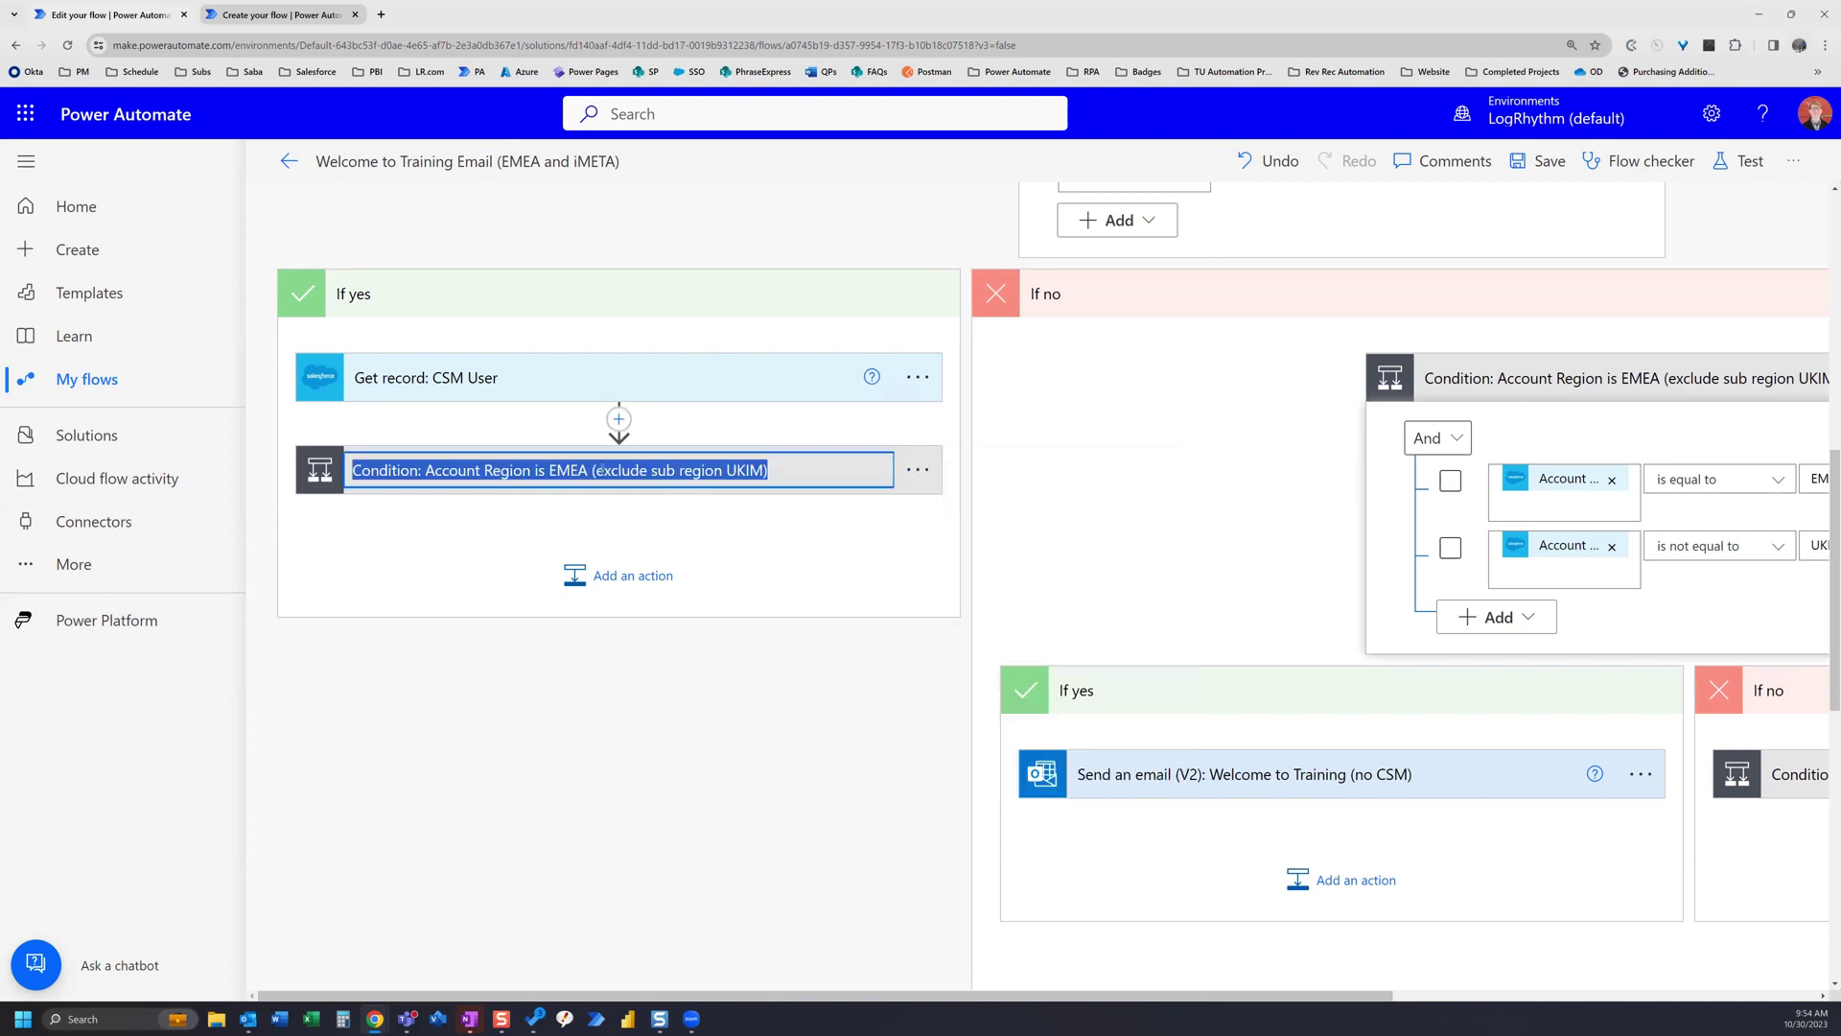
{"action": "left_click", "coordinate": [484, 469]}
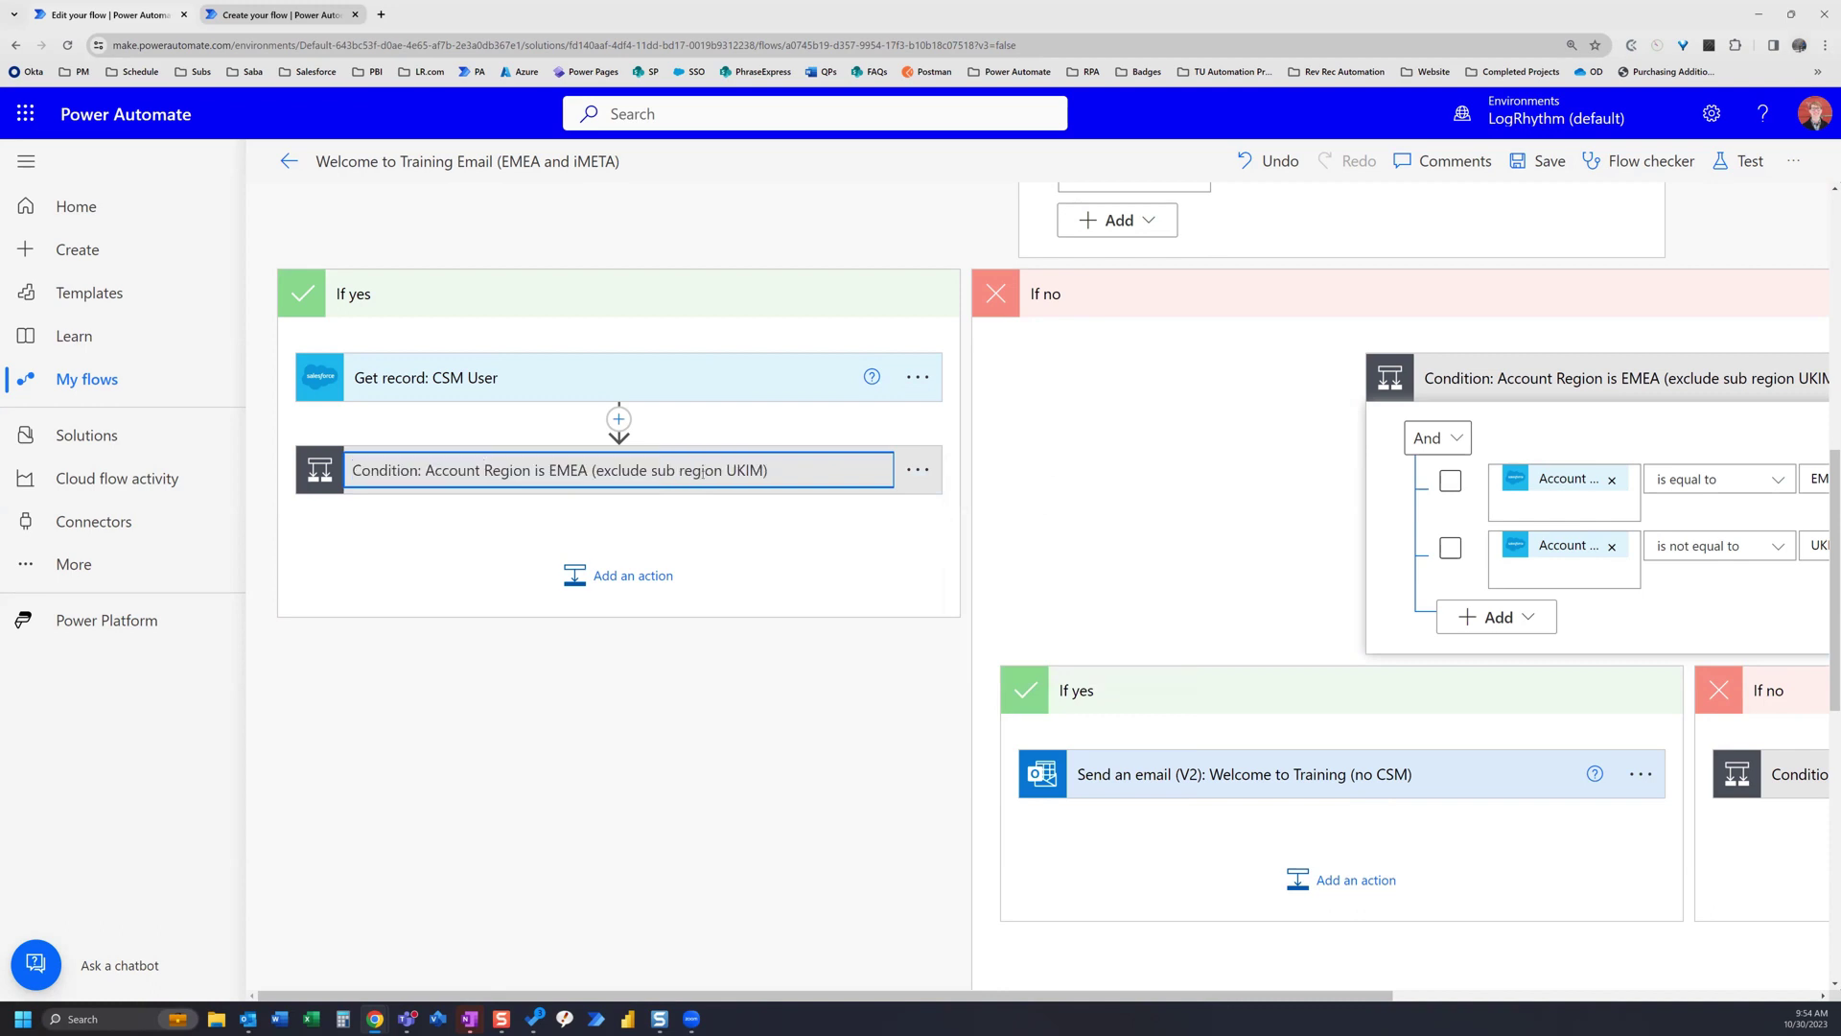
{"action": "left_click", "coordinate": [858, 530]}
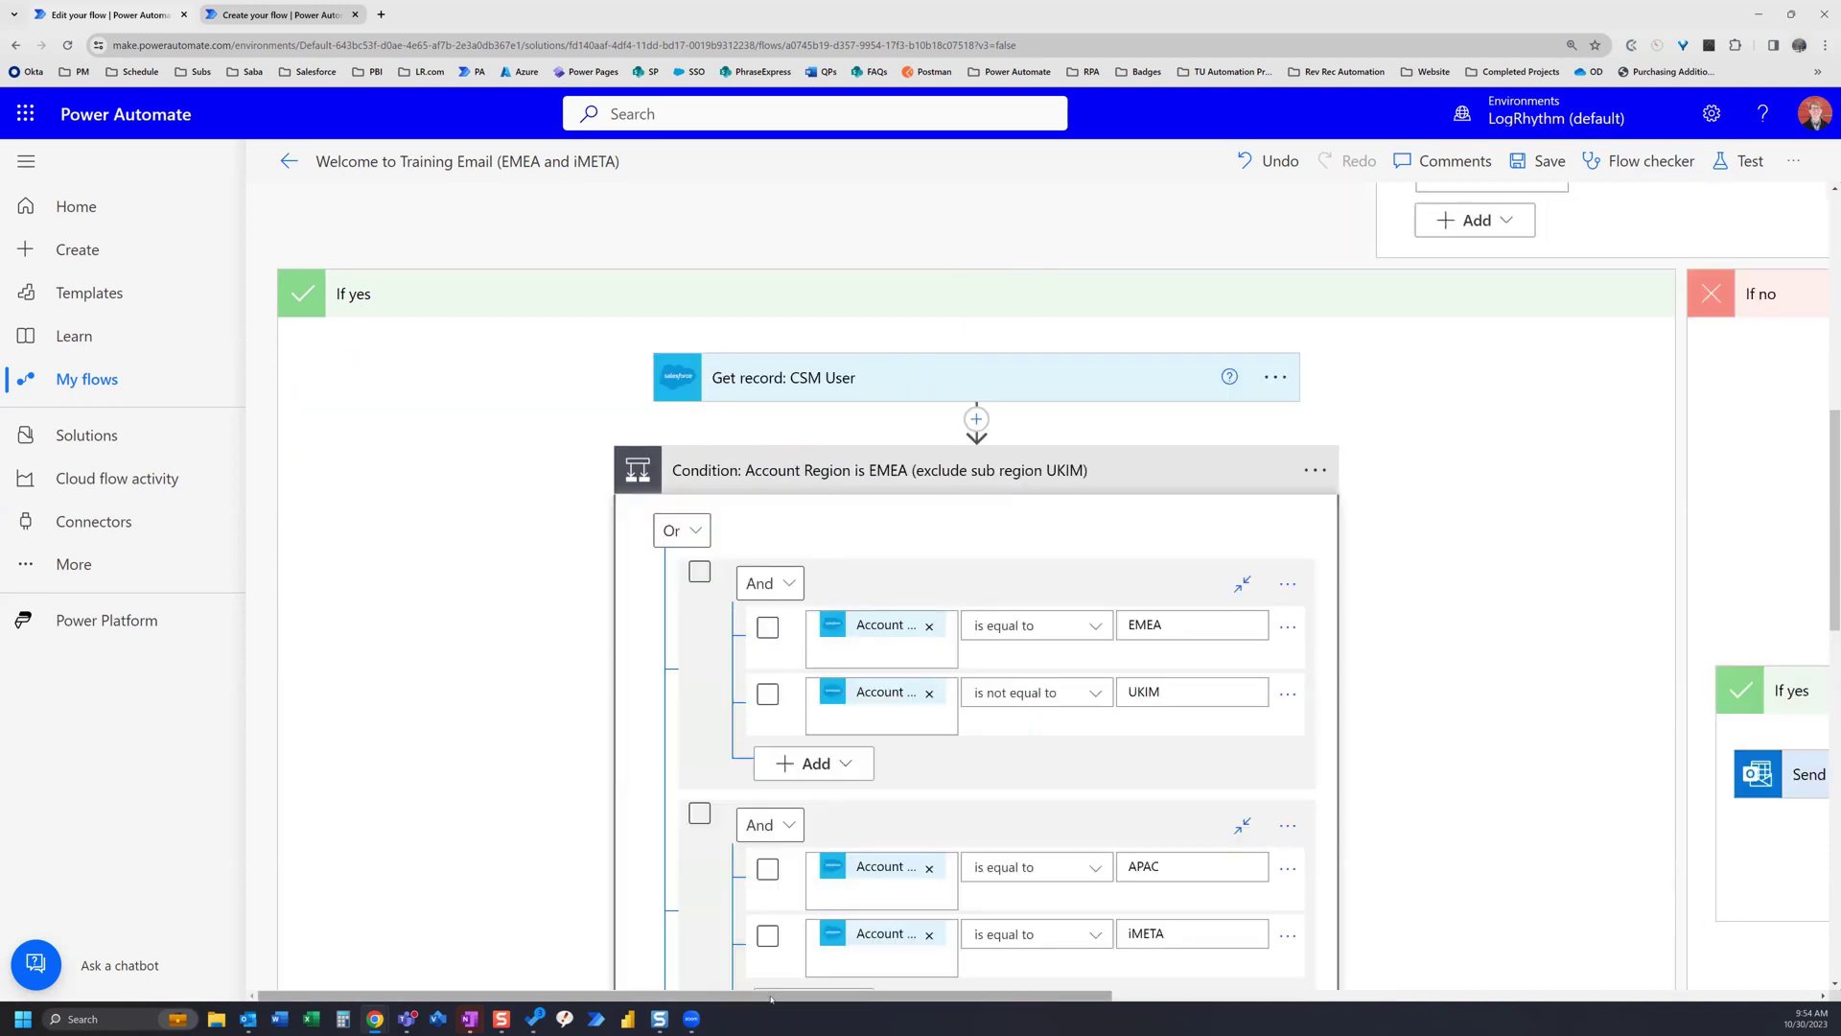
{"action": "left_click", "coordinate": [1314, 471]}
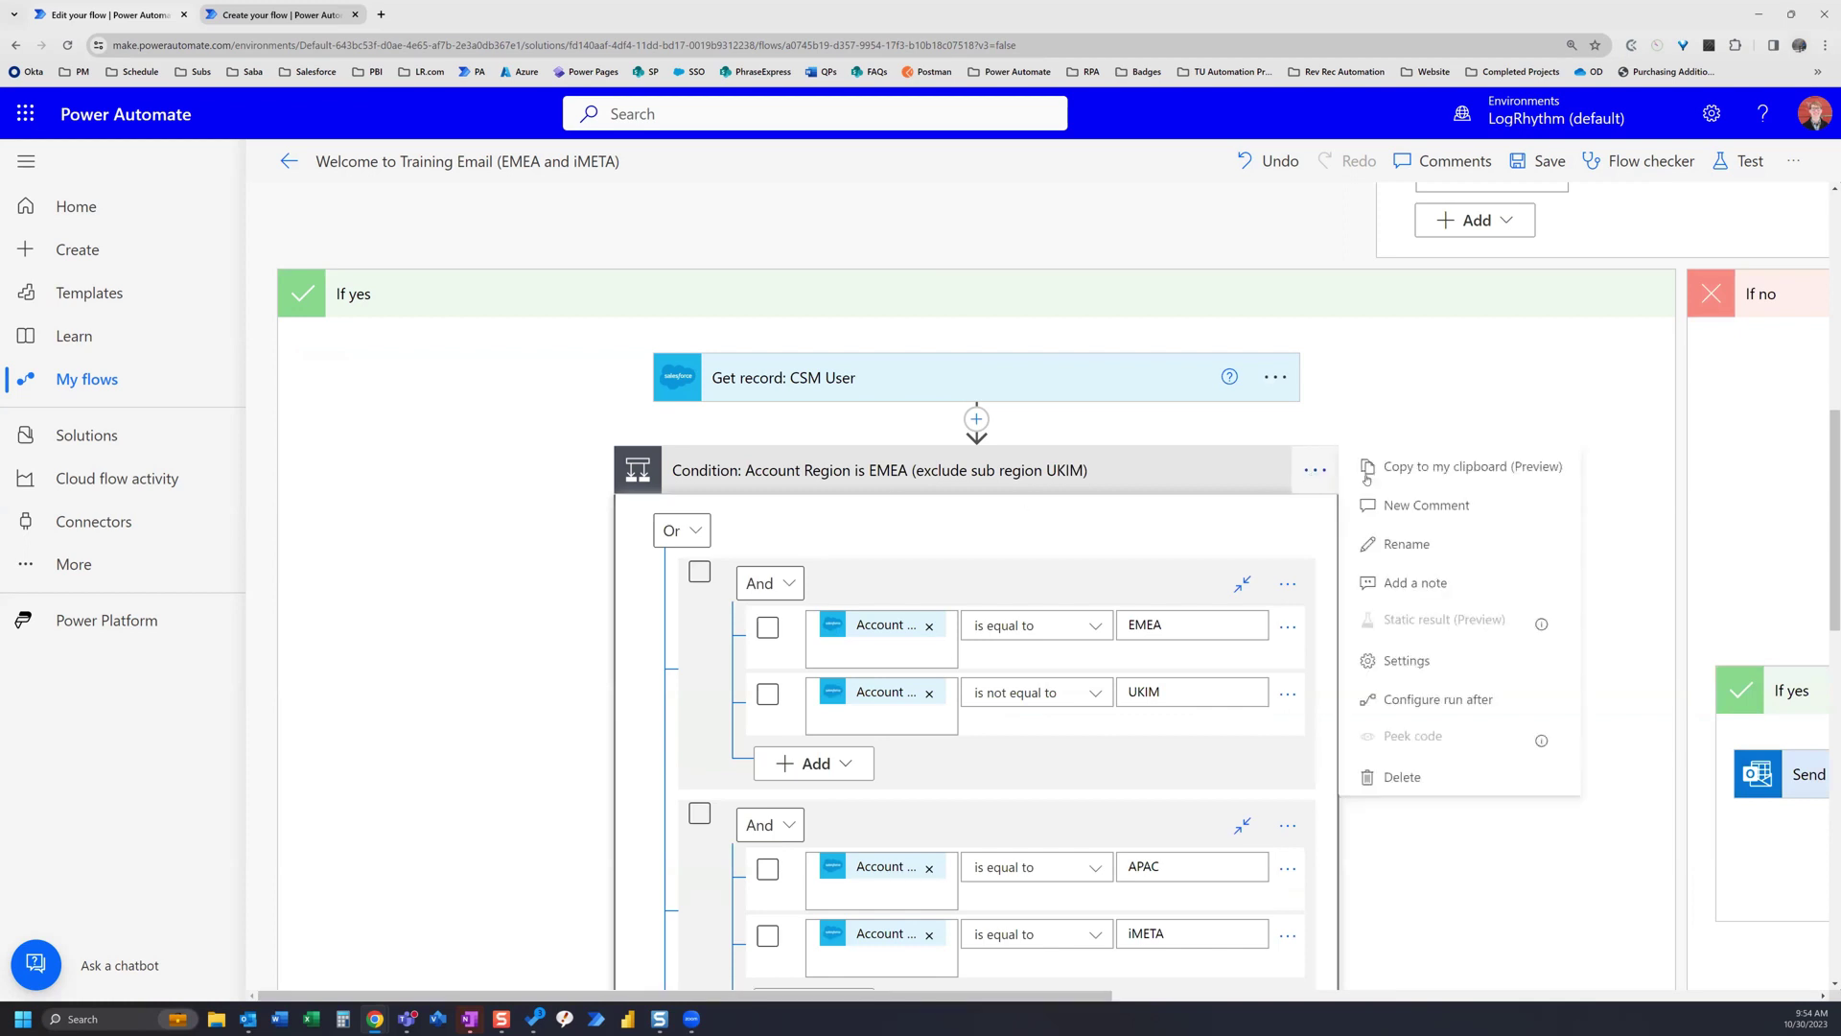
{"action": "left_click", "coordinate": [1405, 538]}
Edit the title: remove 'Account', change 'exclude' to 'not', and paste the longer wording
{"action": "left_click", "coordinate": [805, 469]}
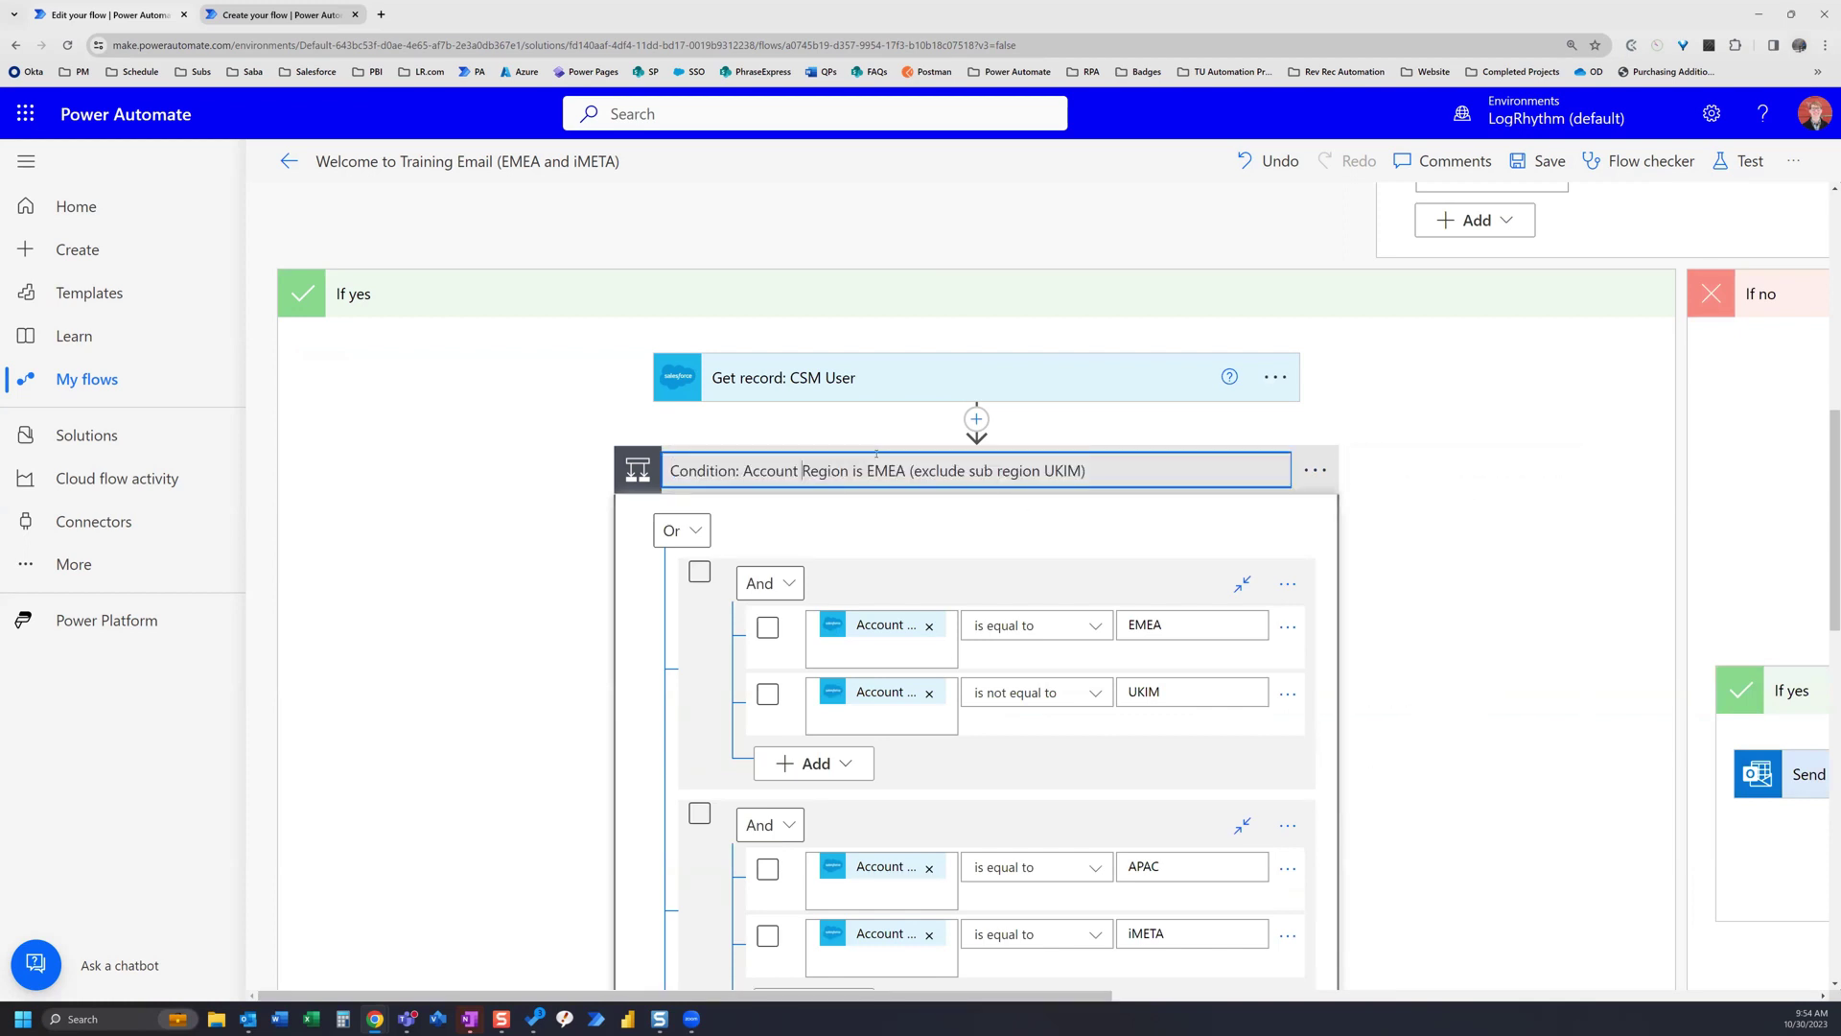
{"action": "key", "text": "BackSpace"}
{"action": "key", "text": "BackSpace"}
{"action": "key", "text": "BackSpace"}
{"action": "key", "text": "BackSpace"}
{"action": "key", "text": "BackSpace"}
{"action": "key", "text": "BackSpace"}
{"action": "key", "text": "BackSpace"}
{"action": "key", "text": "BackSpace"}
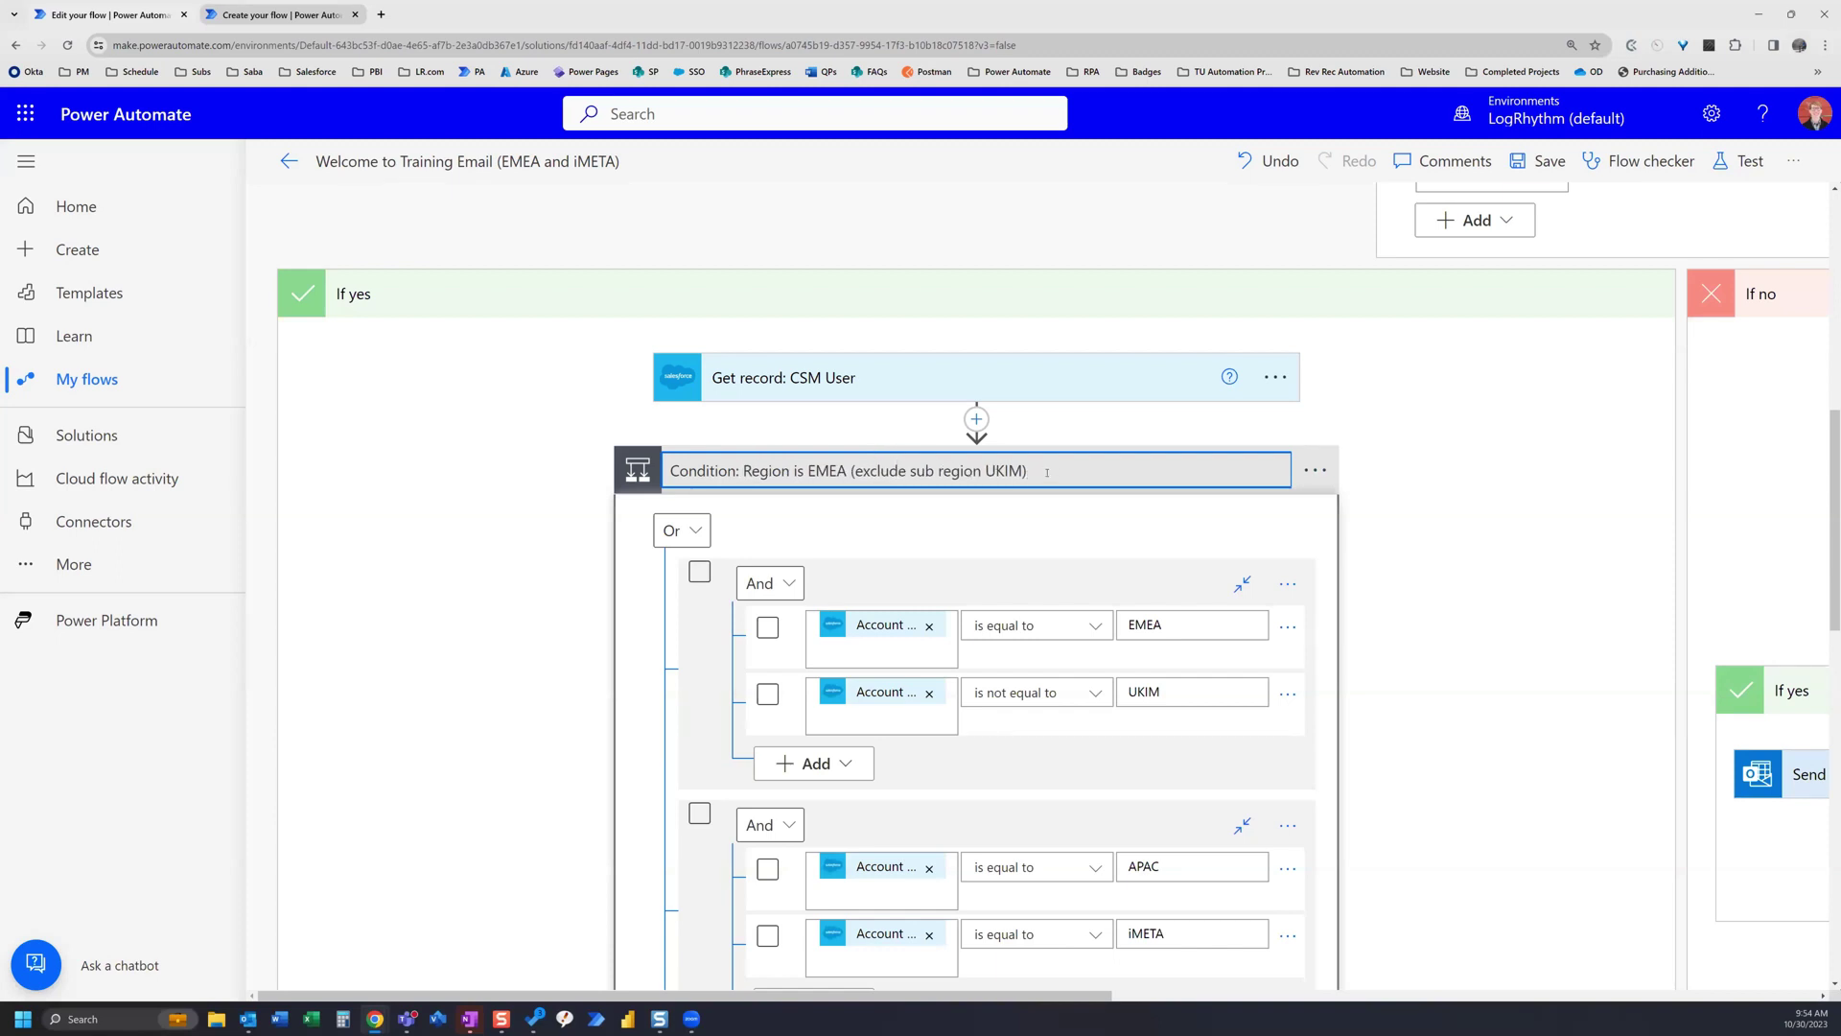
{"action": "double_click", "coordinate": [877, 469]}
{"action": "type", "text": "not"}
{"action": "left_click", "coordinate": [1132, 472]}
{"action": "type", "text": "OR"}
{"action": "key", "text": "ctrl+a"}
{"action": "type", "text": "Condition: Account Region is EMEA (exclude sub region UKIM) OR APAC and Sub Region iMETA"}
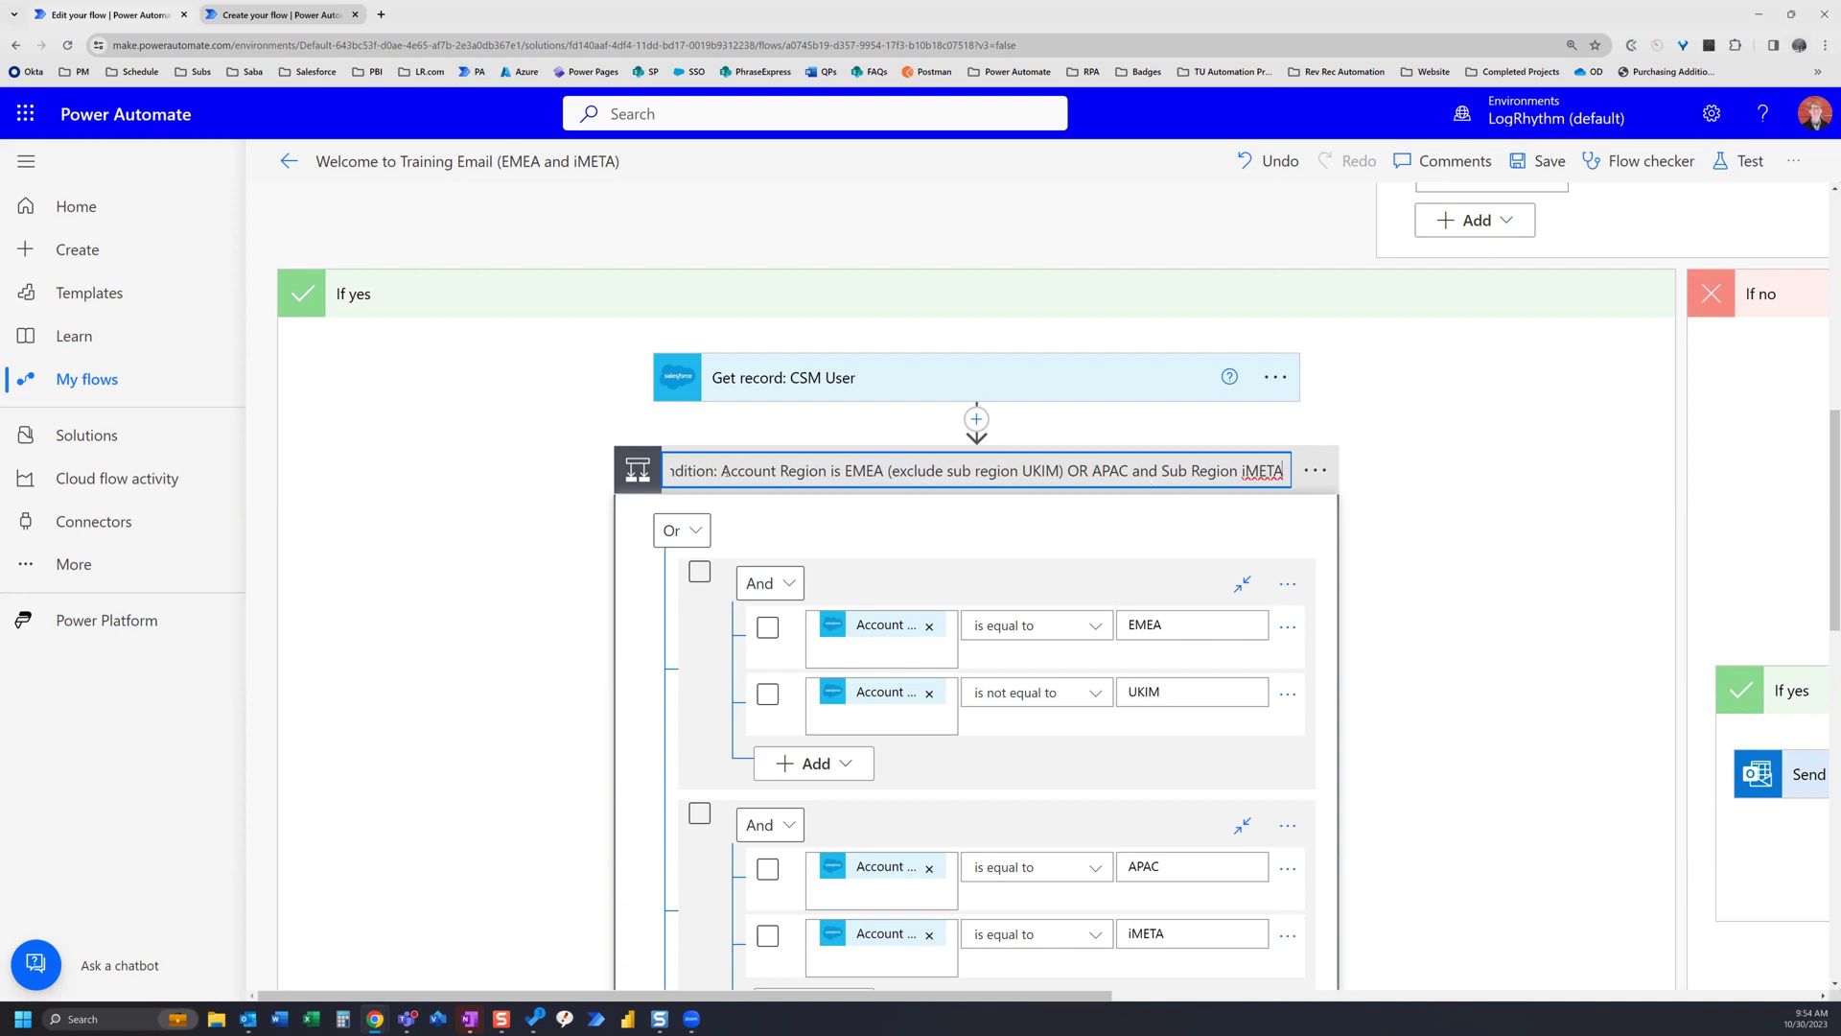
Remove the duplicated clause and lowercase 'sub region' to finalize the title
{"action": "left_click", "coordinate": [722, 471]}
{"action": "type", "text": "Condition: Account Region is EMEA (exclude sub region UKIM) OR"}
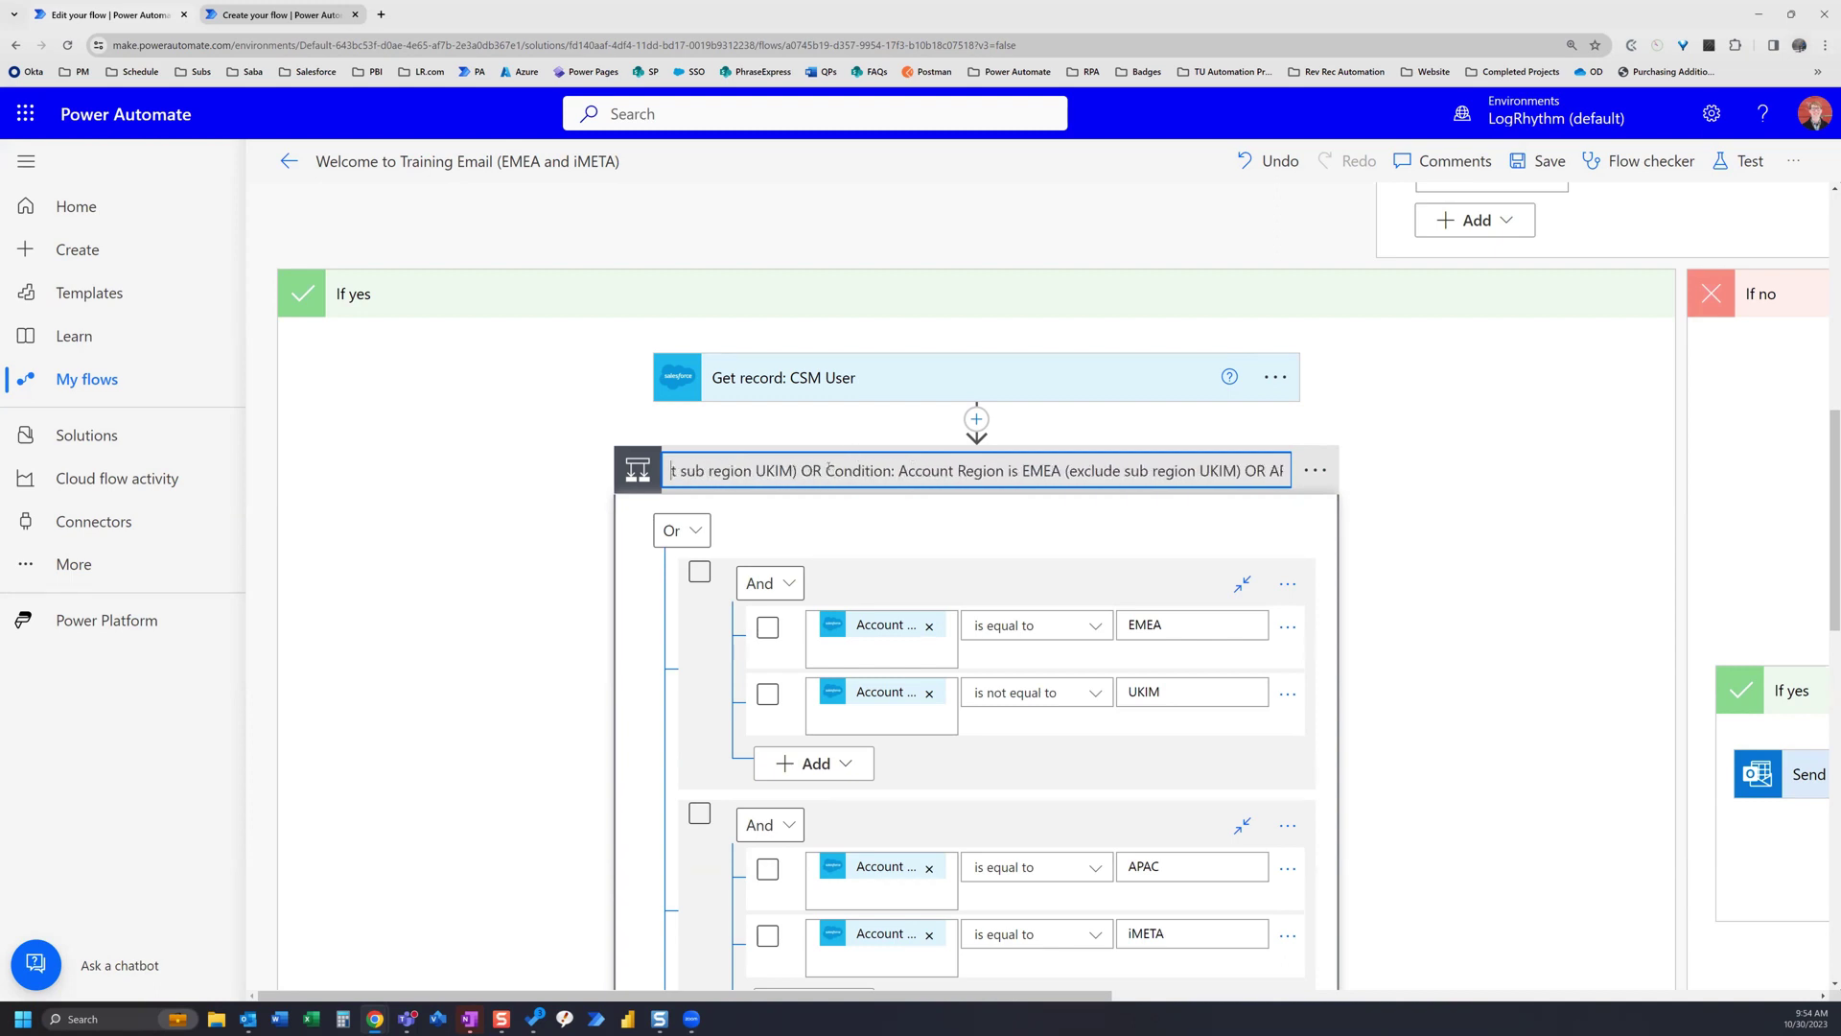
{"action": "left_click_drag", "start_coordinate": [825, 471], "coordinate": [1238, 471]}
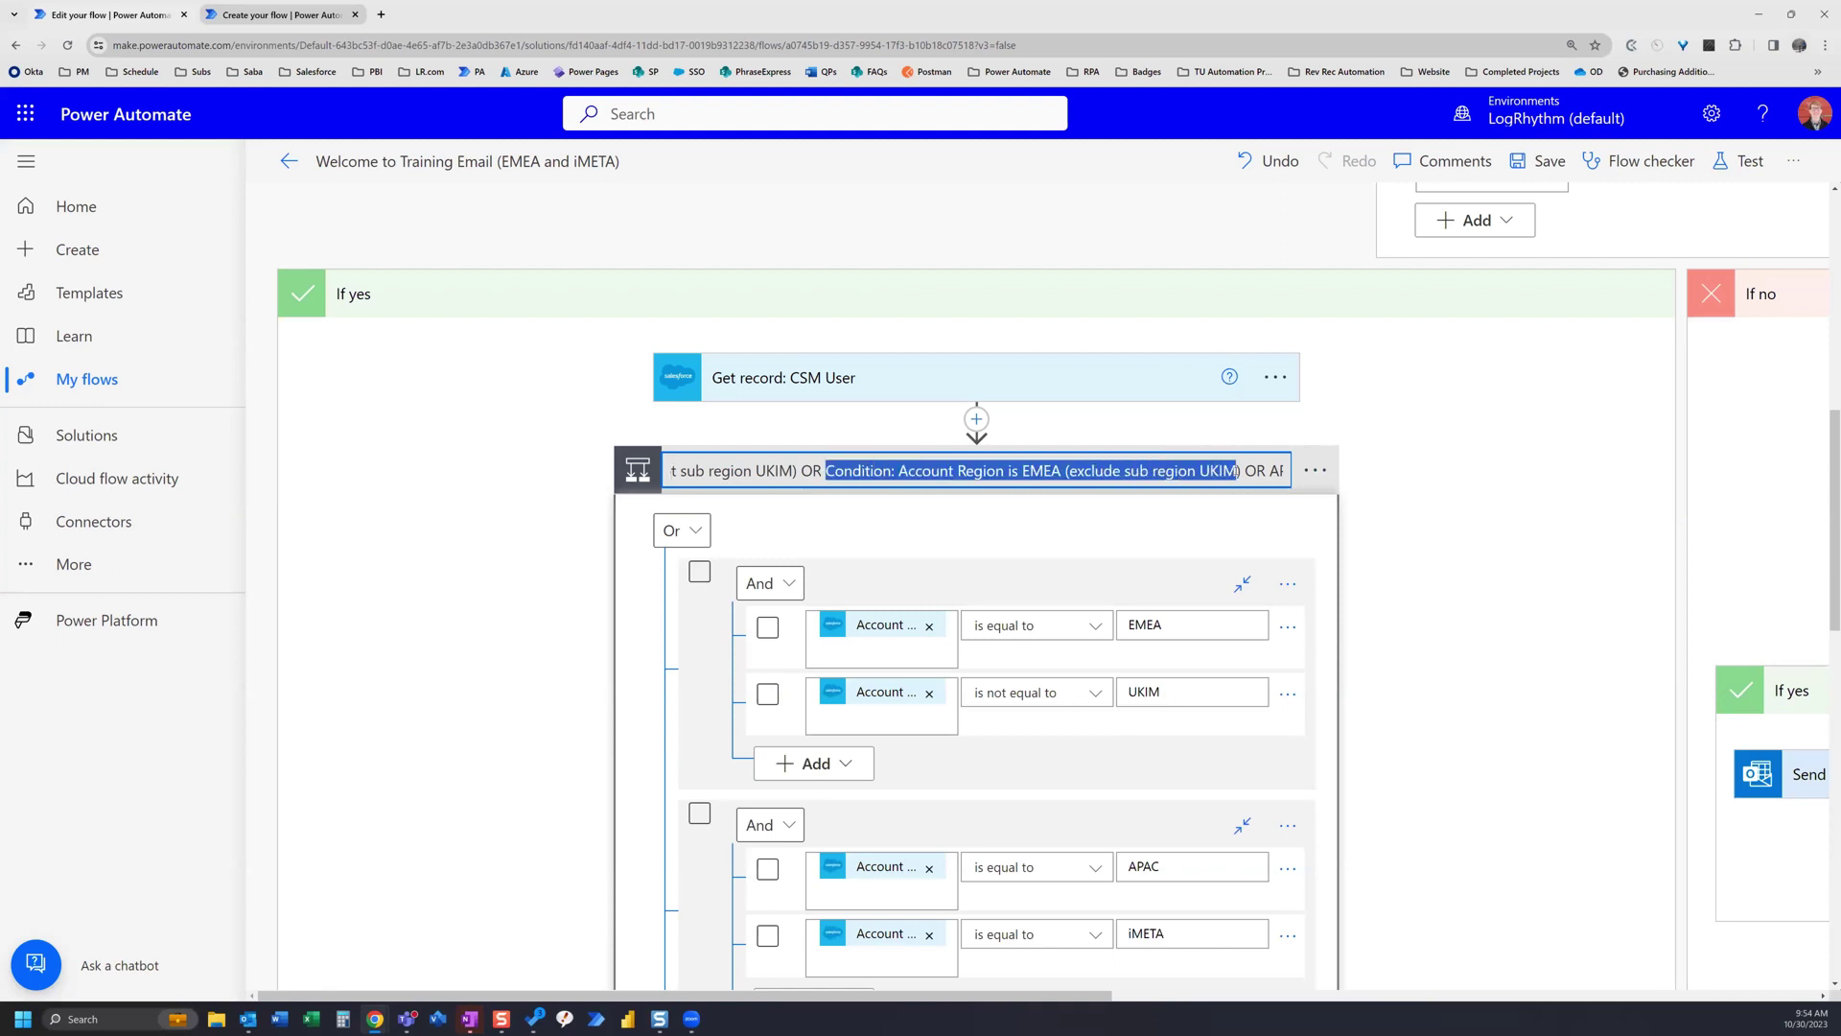
{"action": "key", "text": "BackSpace"}
{"action": "key", "text": "BackSpace"}
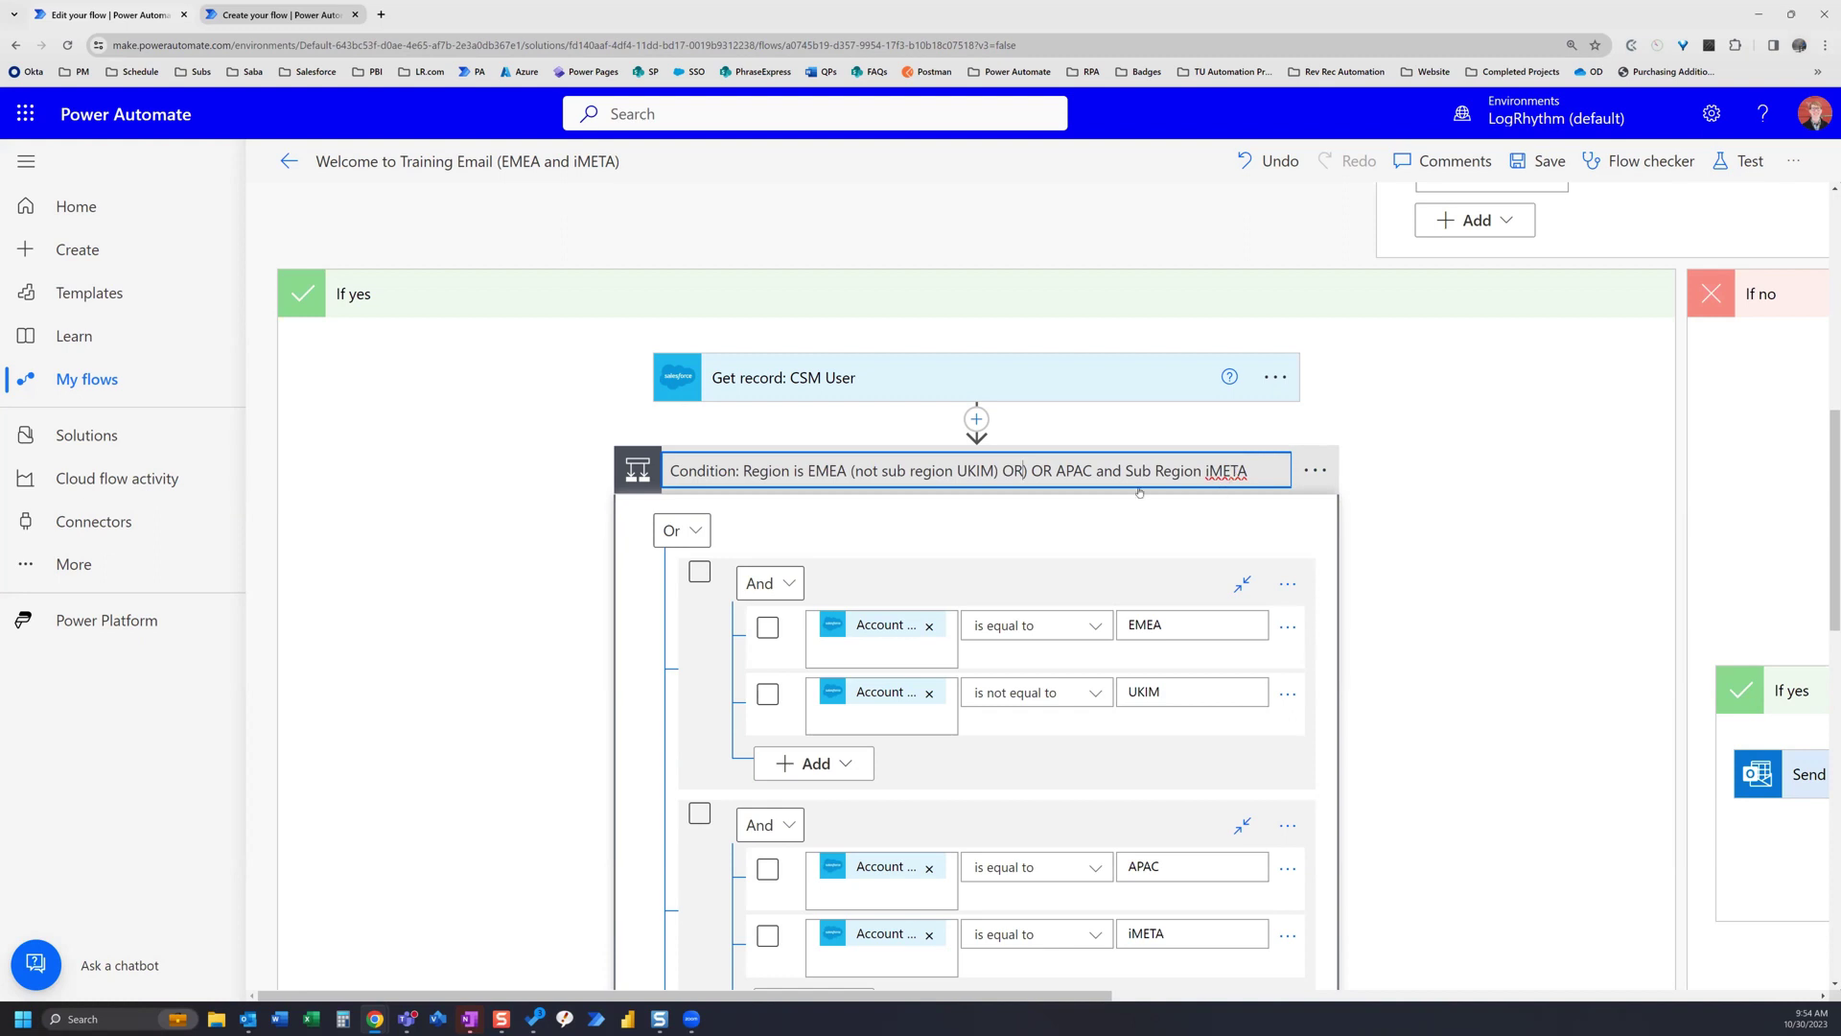
{"action": "key", "text": "BackSpace"}
{"action": "key", "text": "BackSpace"}
{"action": "key", "text": "BackSpace"}
{"action": "key", "text": "BackSpace"}
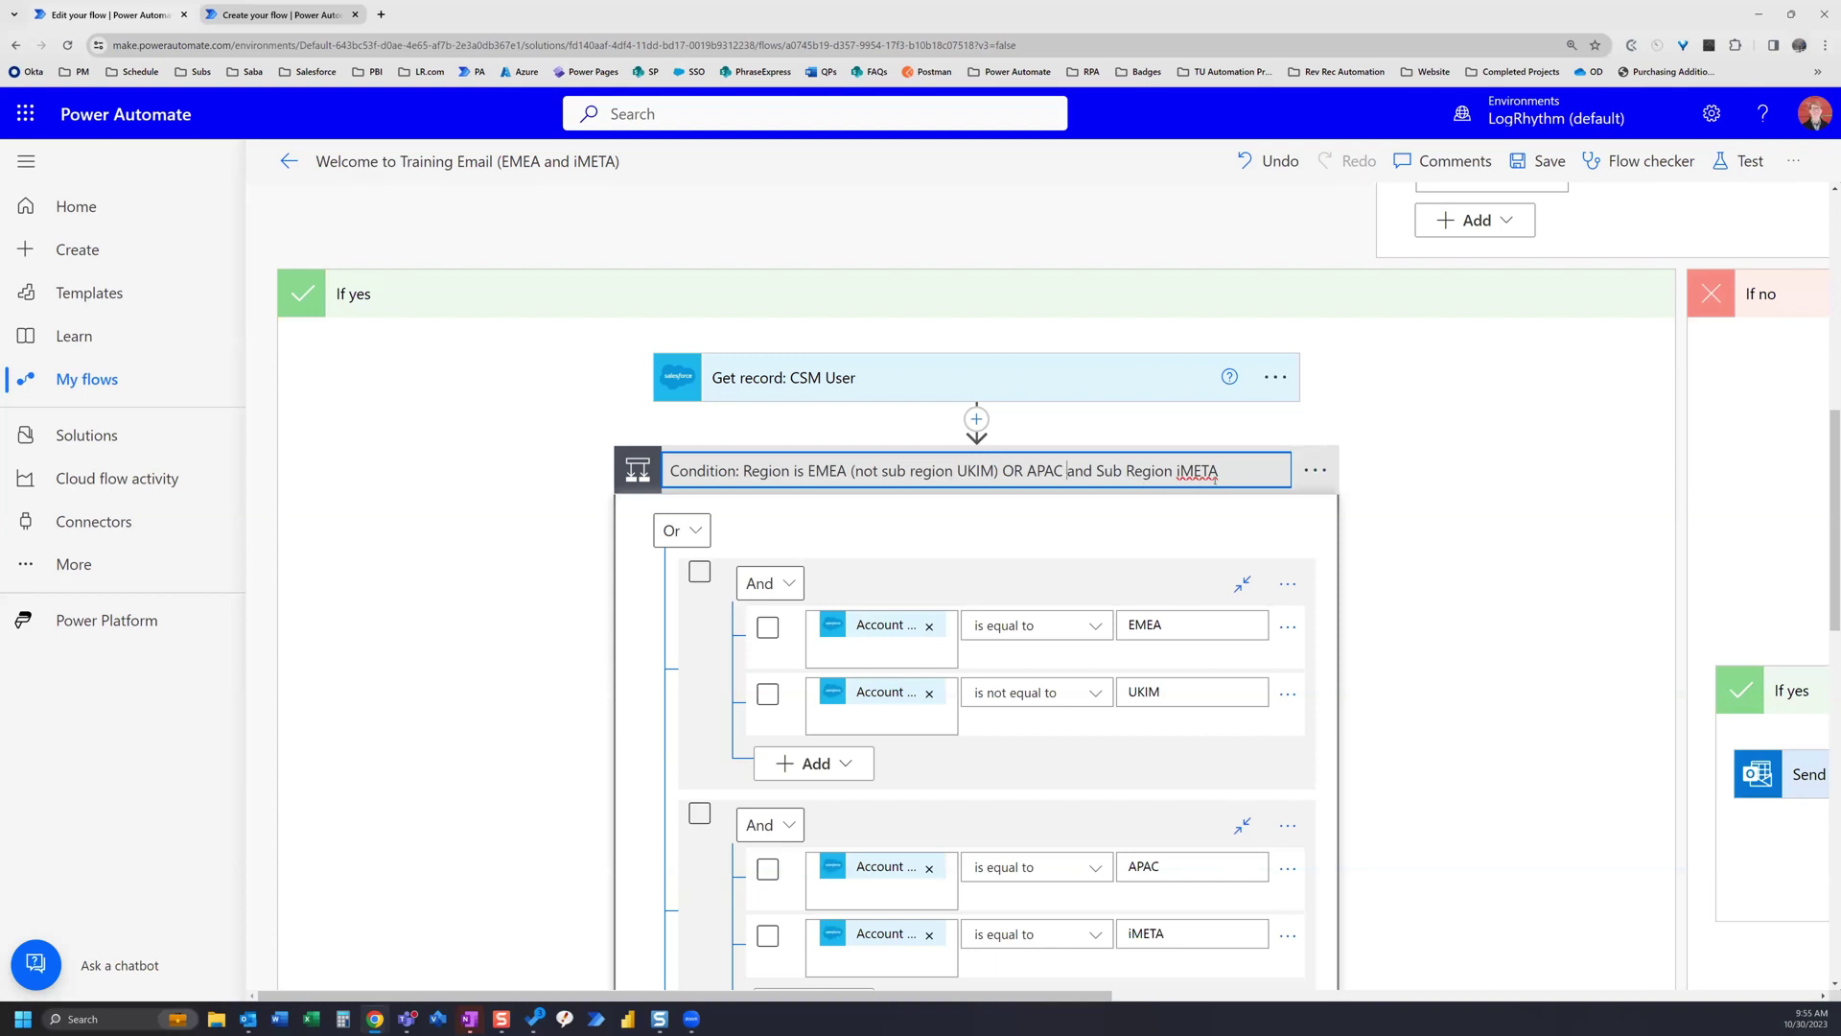
{"action": "key", "text": "BackSpace"}
{"action": "type", "text": "s"}
{"action": "key", "text": "Delete"}
{"action": "type", "text": "r"}
{"action": "left_click_drag", "start_coordinate": [1218, 470], "coordinate": [518, 475]}
{"action": "key", "text": "ctrl+c"}
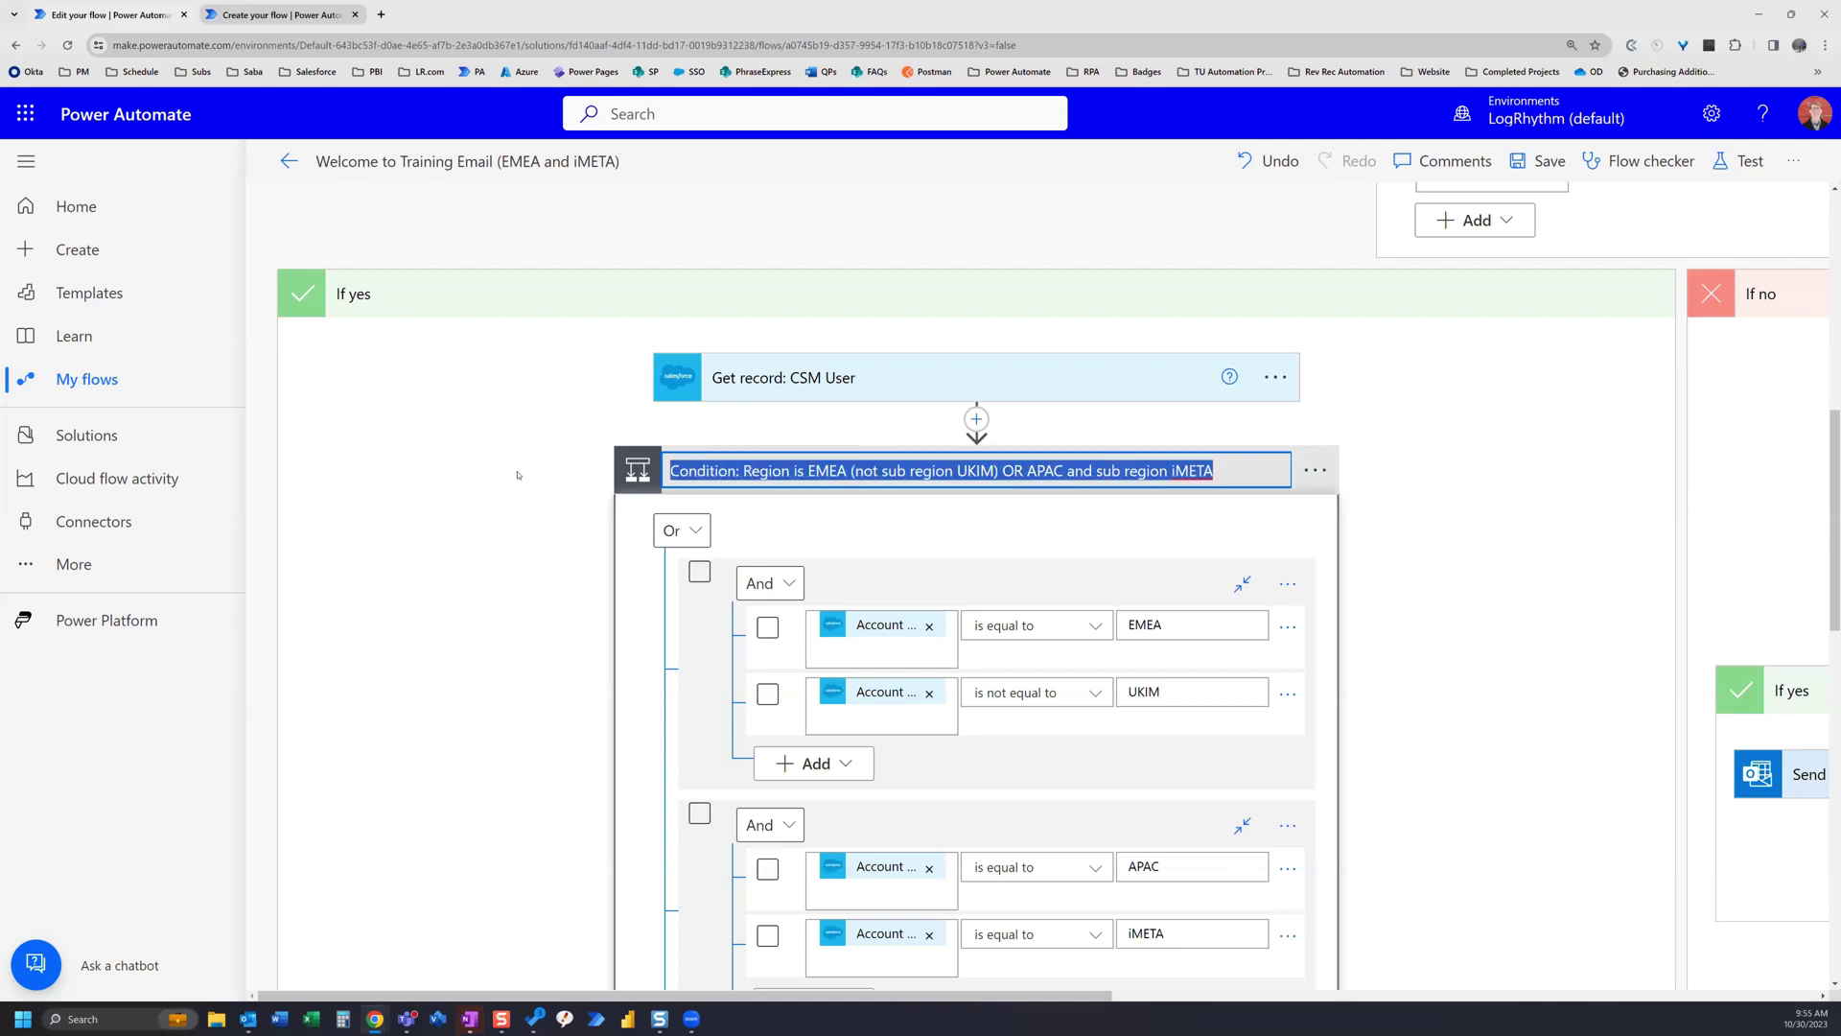
{"action": "left_click", "coordinate": [1413, 462]}
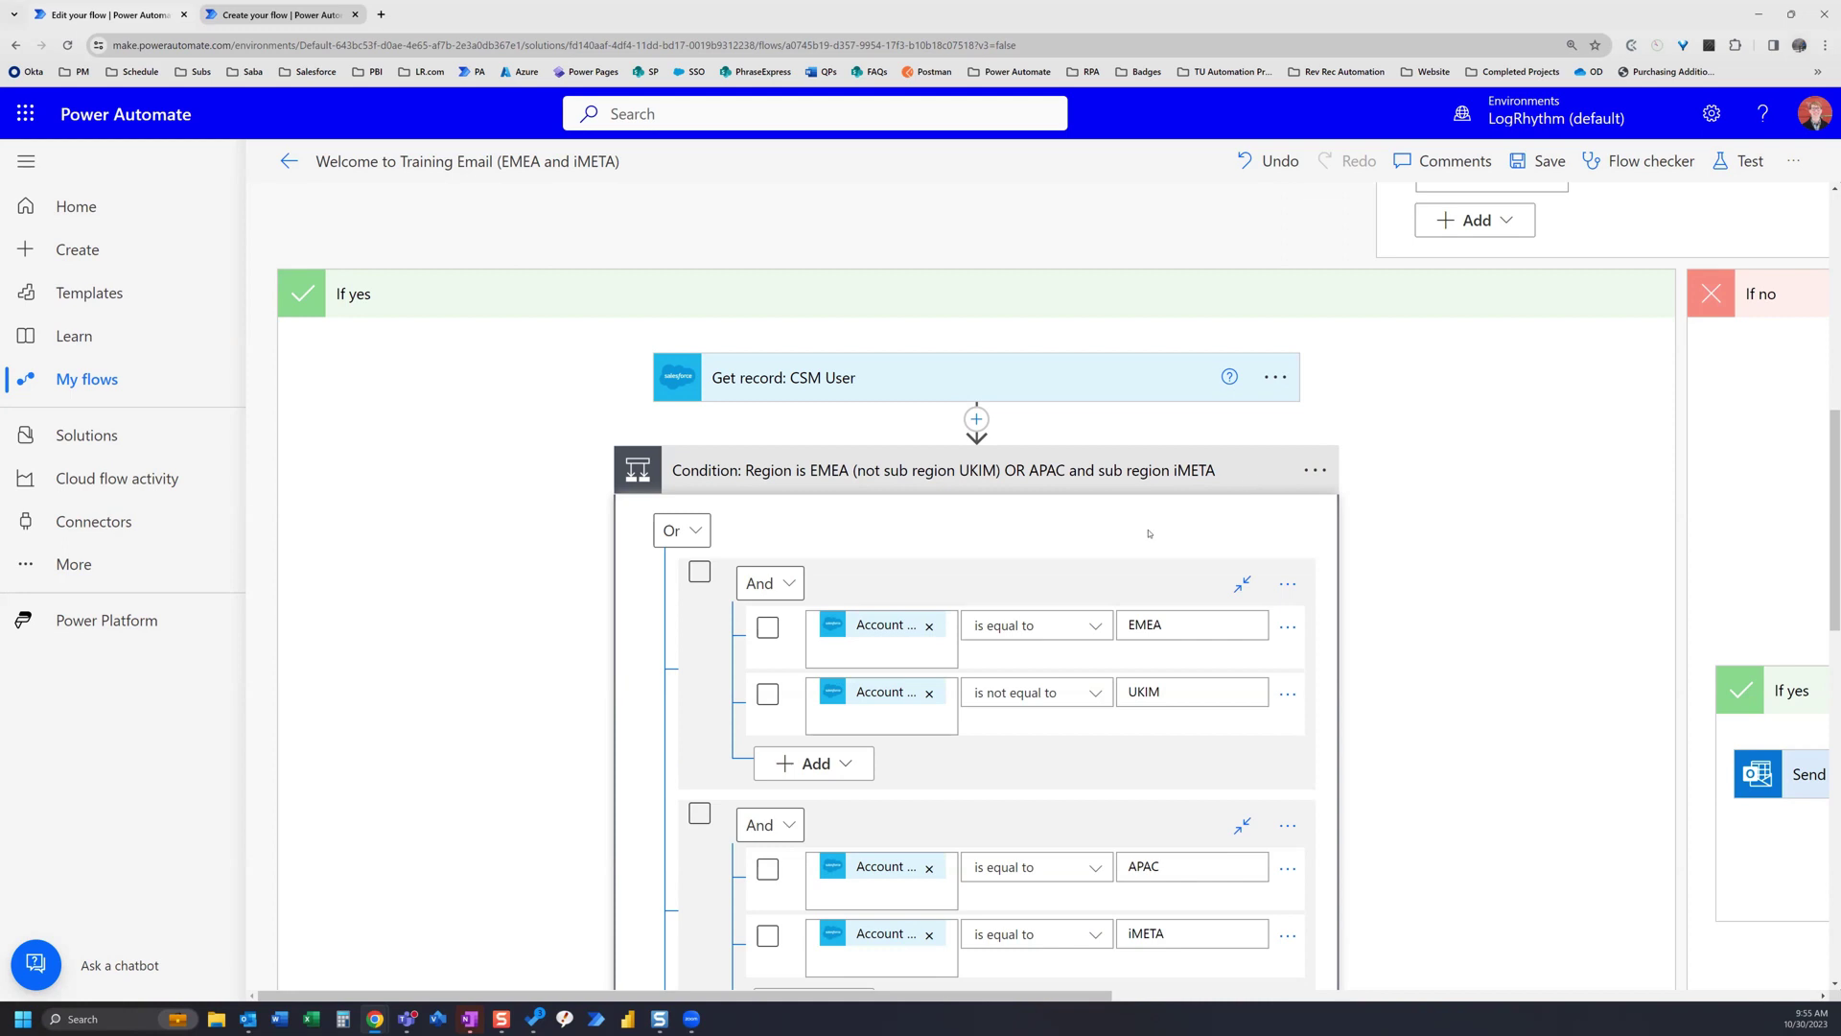
Add a note to the condition with the pasted condition title, removing the leading 'Condition:'
{"action": "left_click", "coordinate": [1315, 470]}
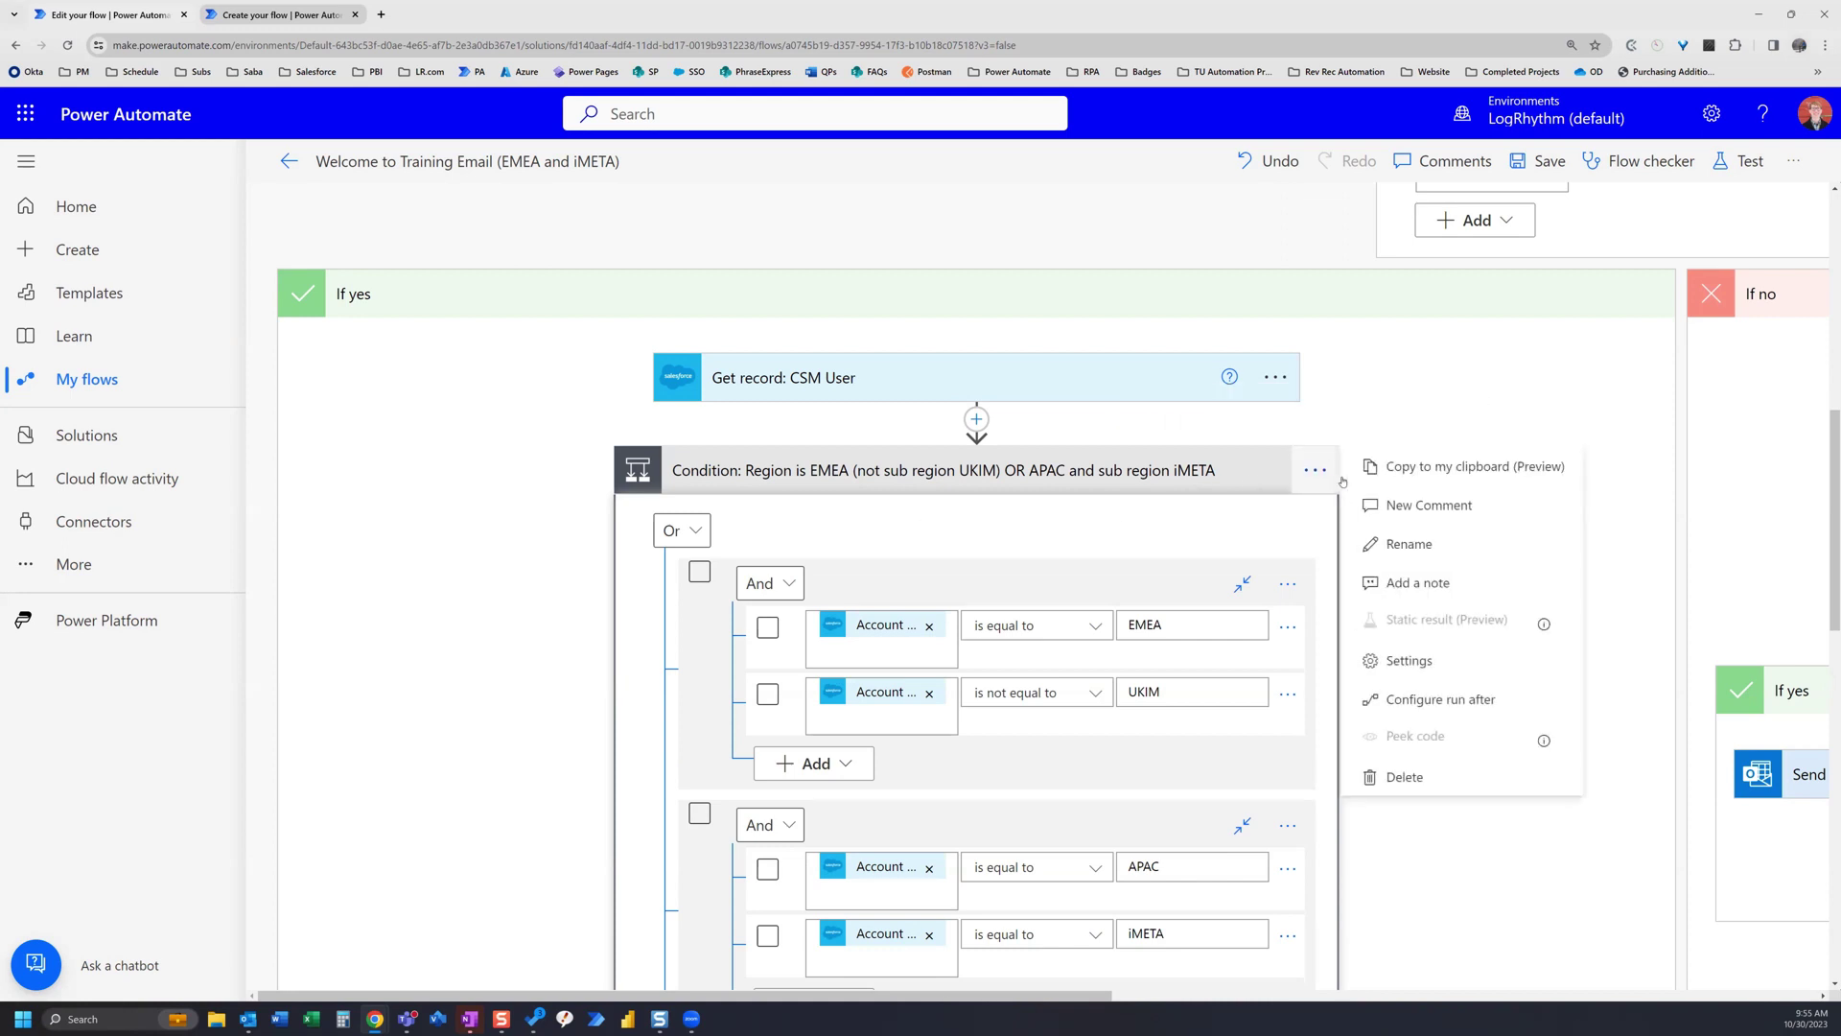
{"action": "left_click", "coordinate": [1419, 580]}
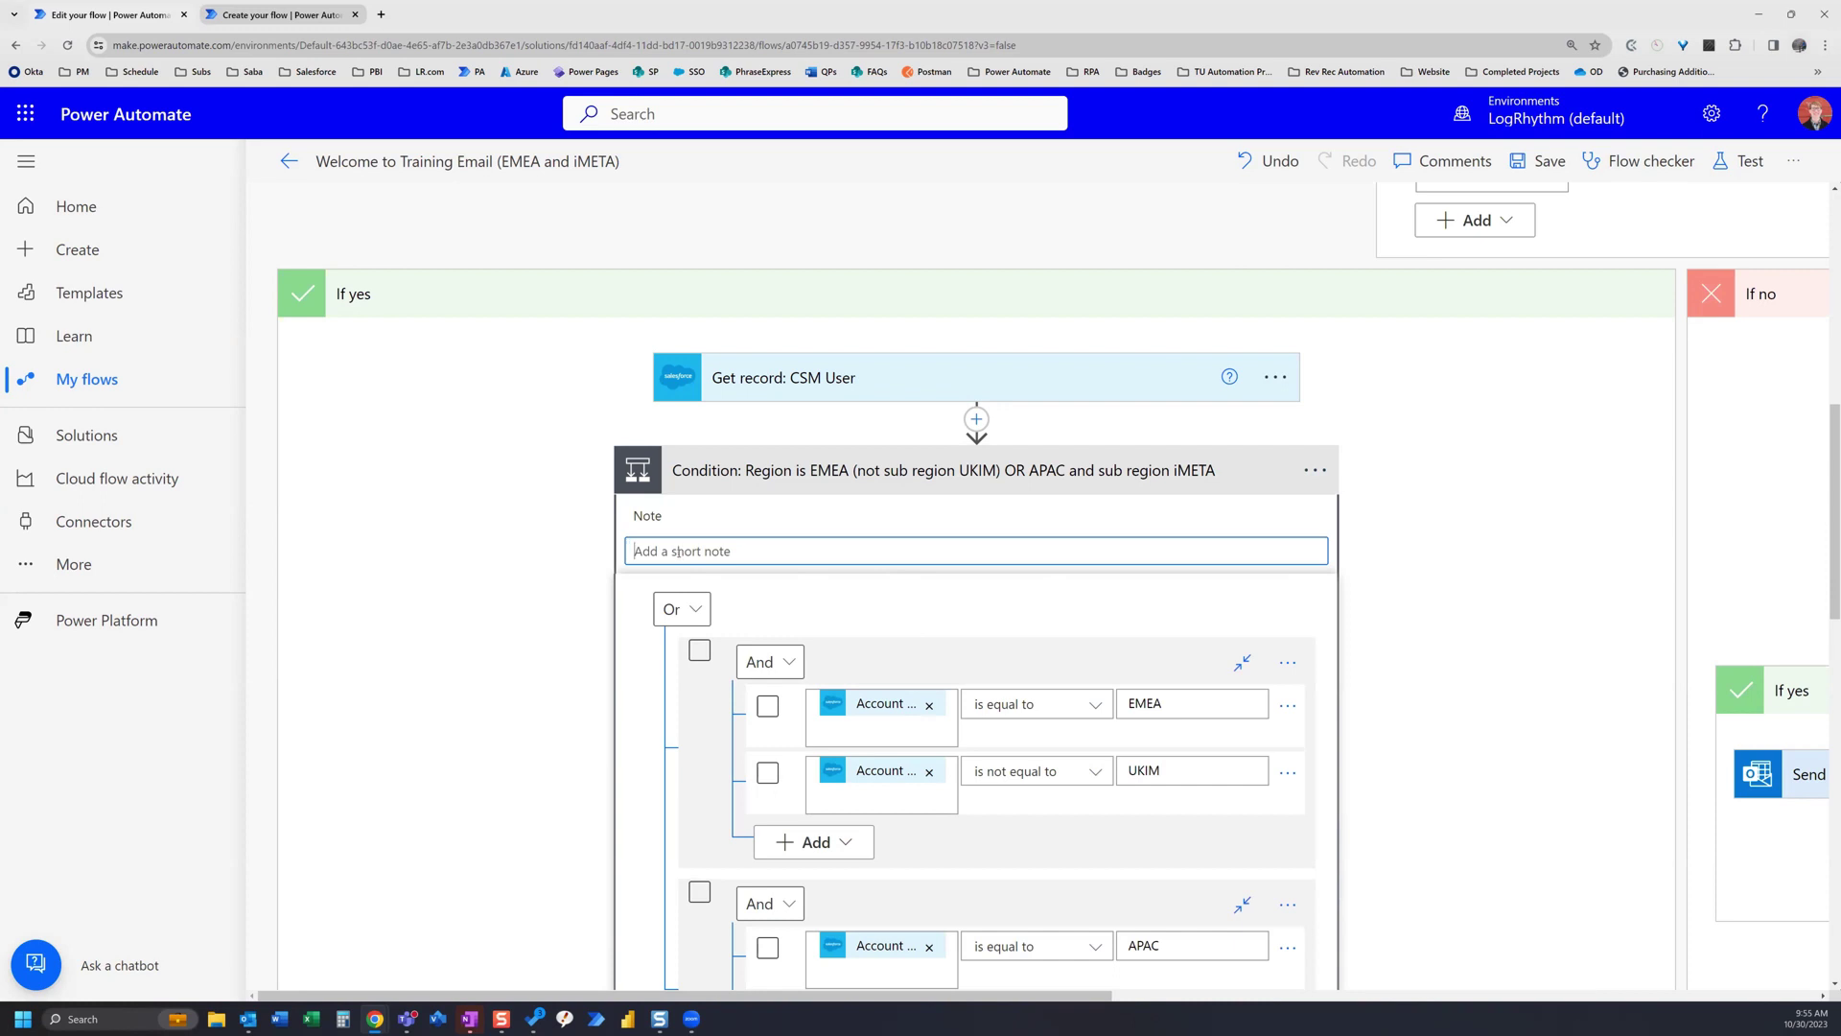
{"action": "key", "text": "ctrl+v"}
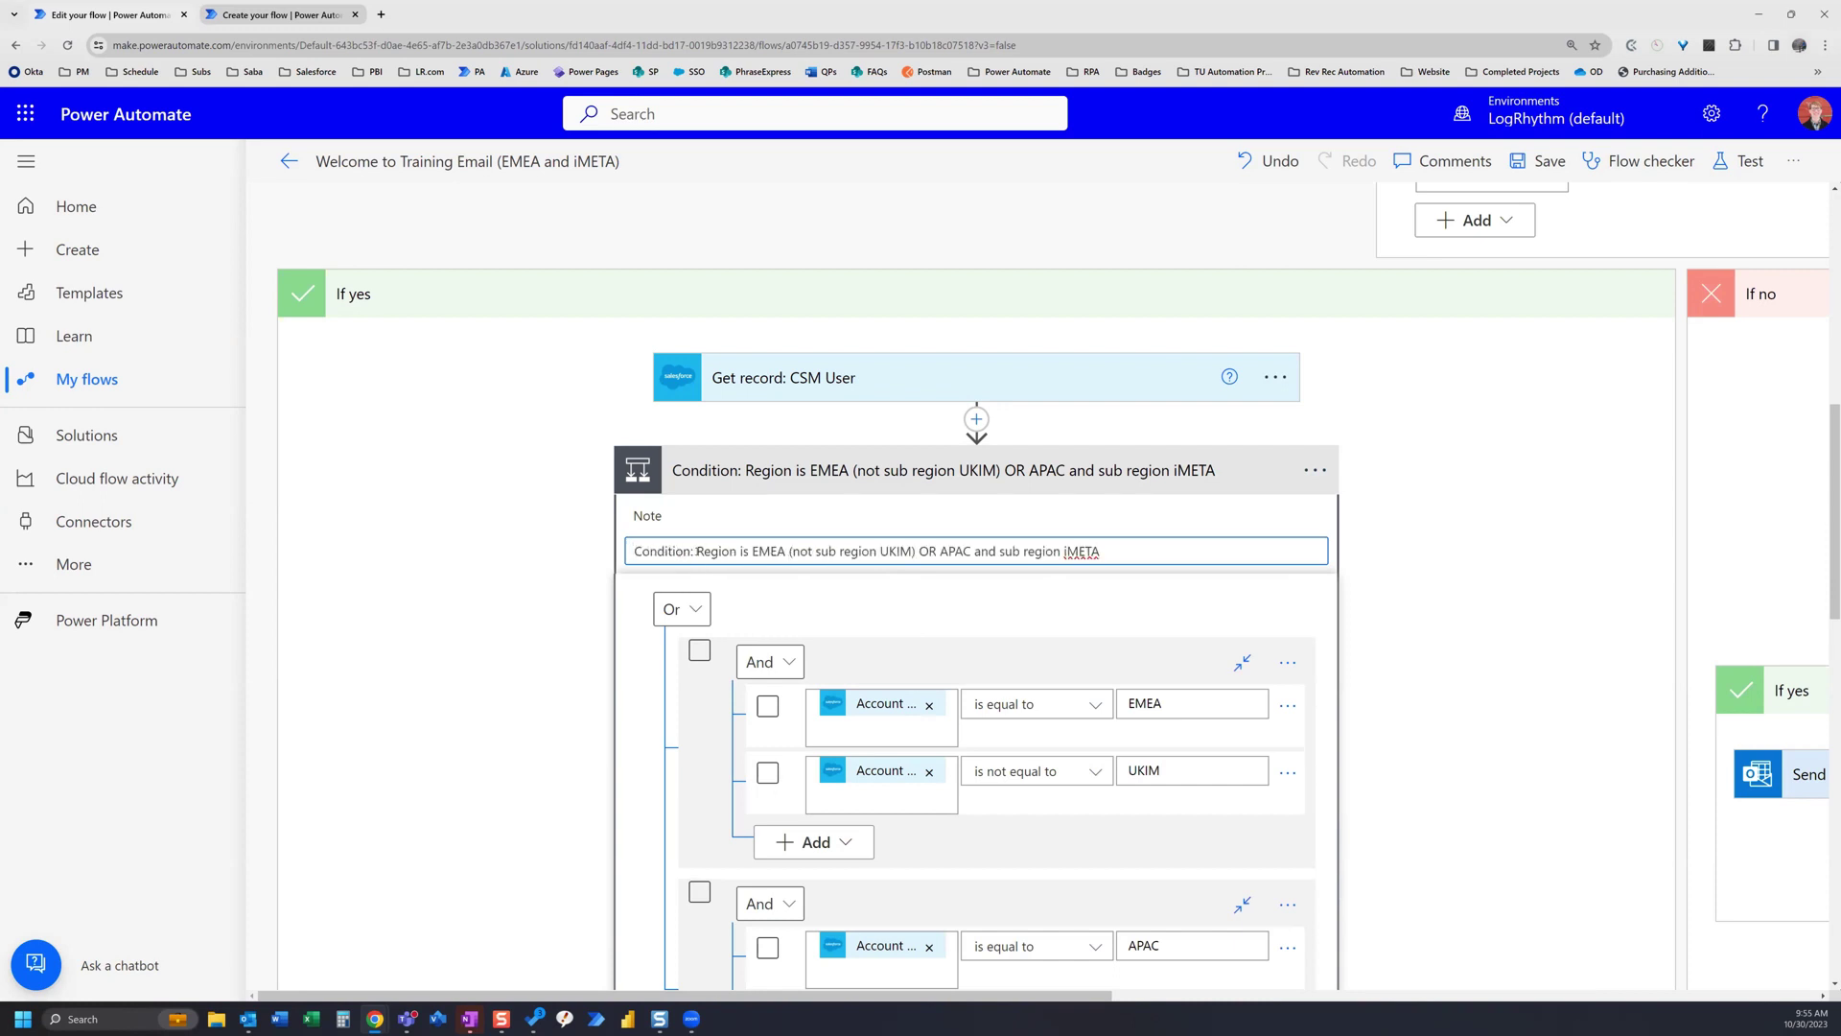
{"action": "left_click_drag", "start_coordinate": [696, 551], "coordinate": [598, 557]}
{"action": "key", "text": "BackSpace"}
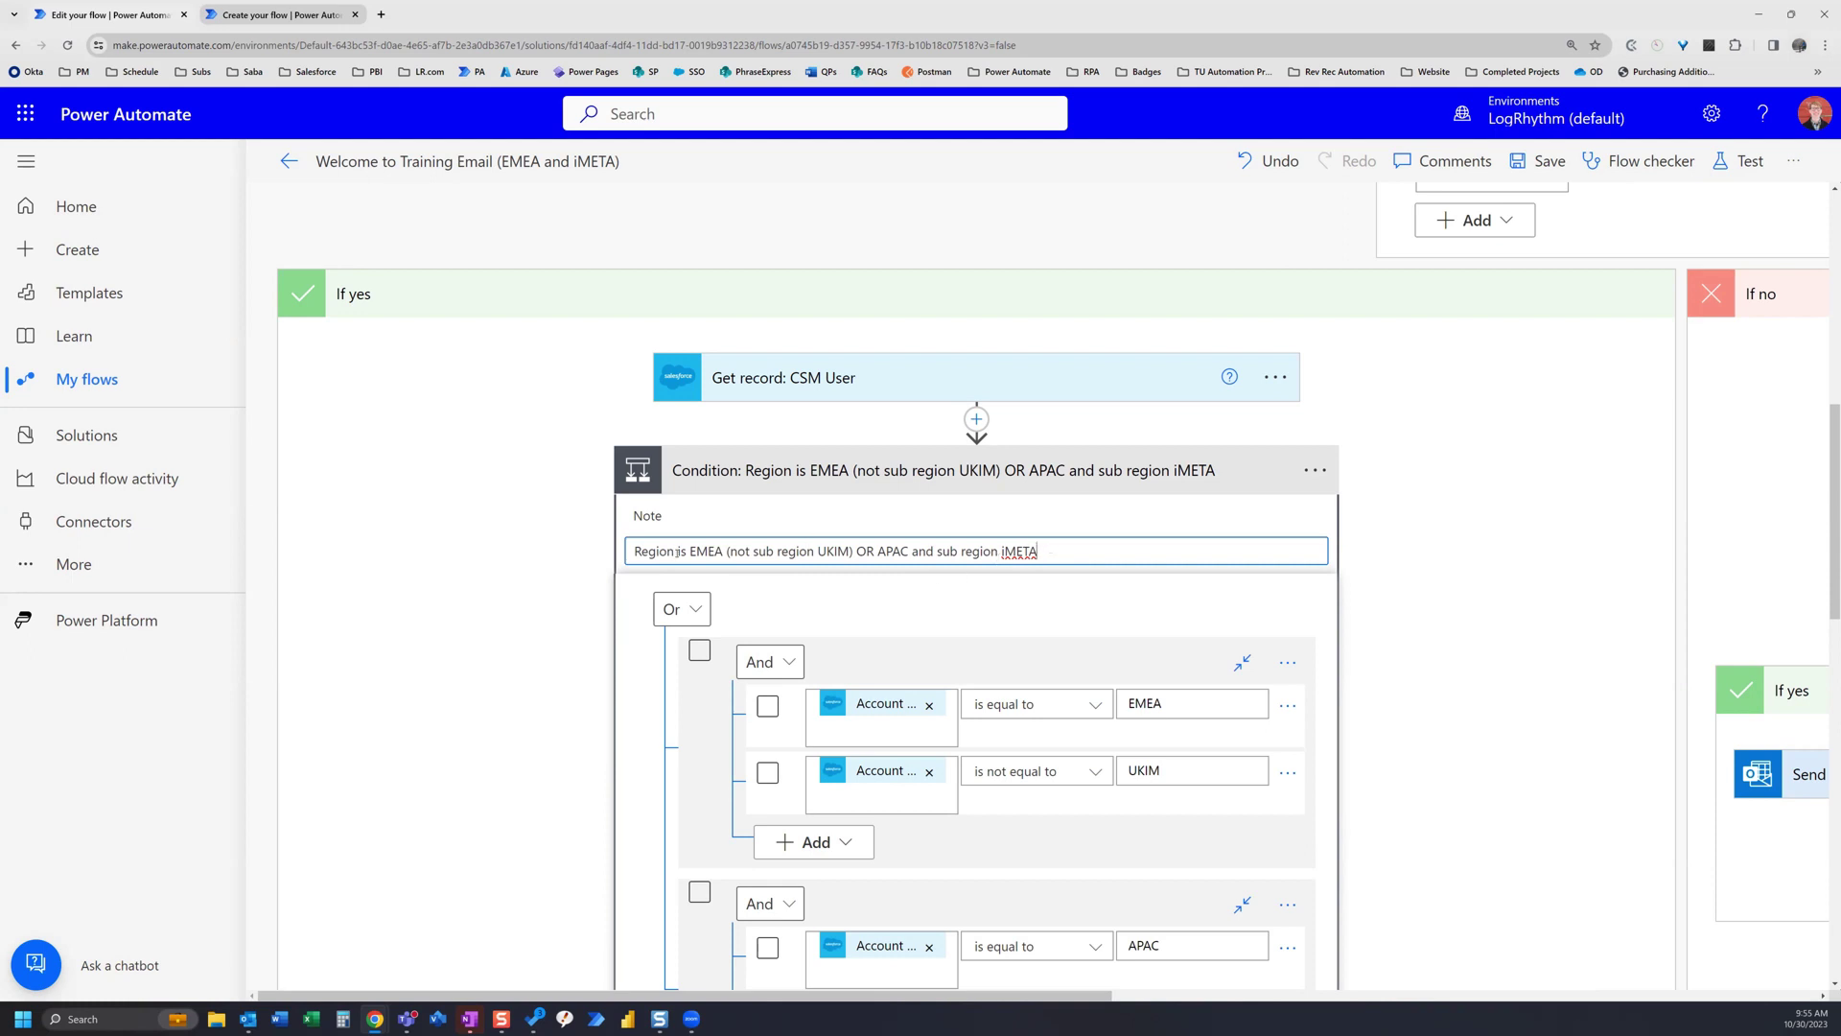
Replace the word 'not' in the note with 'excludes'
{"action": "double_click", "coordinate": [739, 550]}
{"action": "type", "text": "excluding"}
{"action": "key", "text": "BackSpace"}
{"action": "key", "text": "BackSpace"}
{"action": "key", "text": "BackSpace"}
{"action": "key", "text": "BackSpace"}
{"action": "type", "text": "s"}
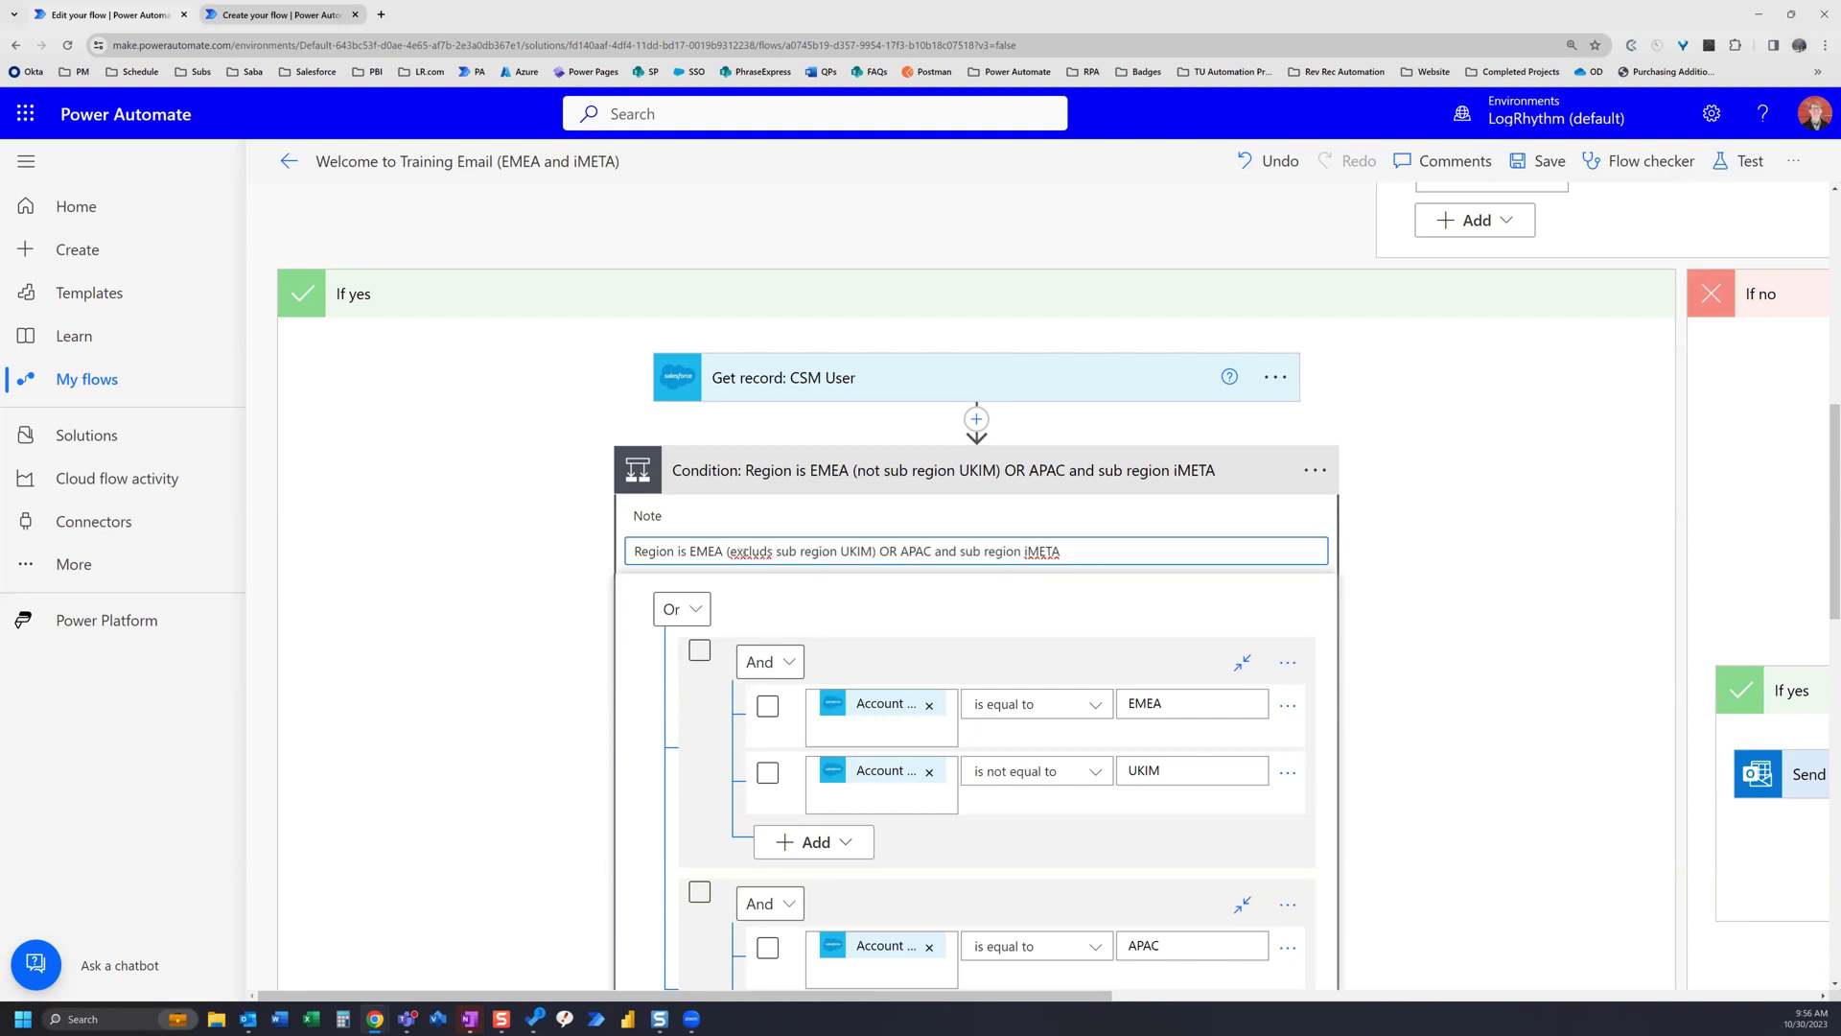
{"action": "key", "text": "BackSpace"}
{"action": "key", "text": "BackSpace"}
{"action": "type", "text": "es"}
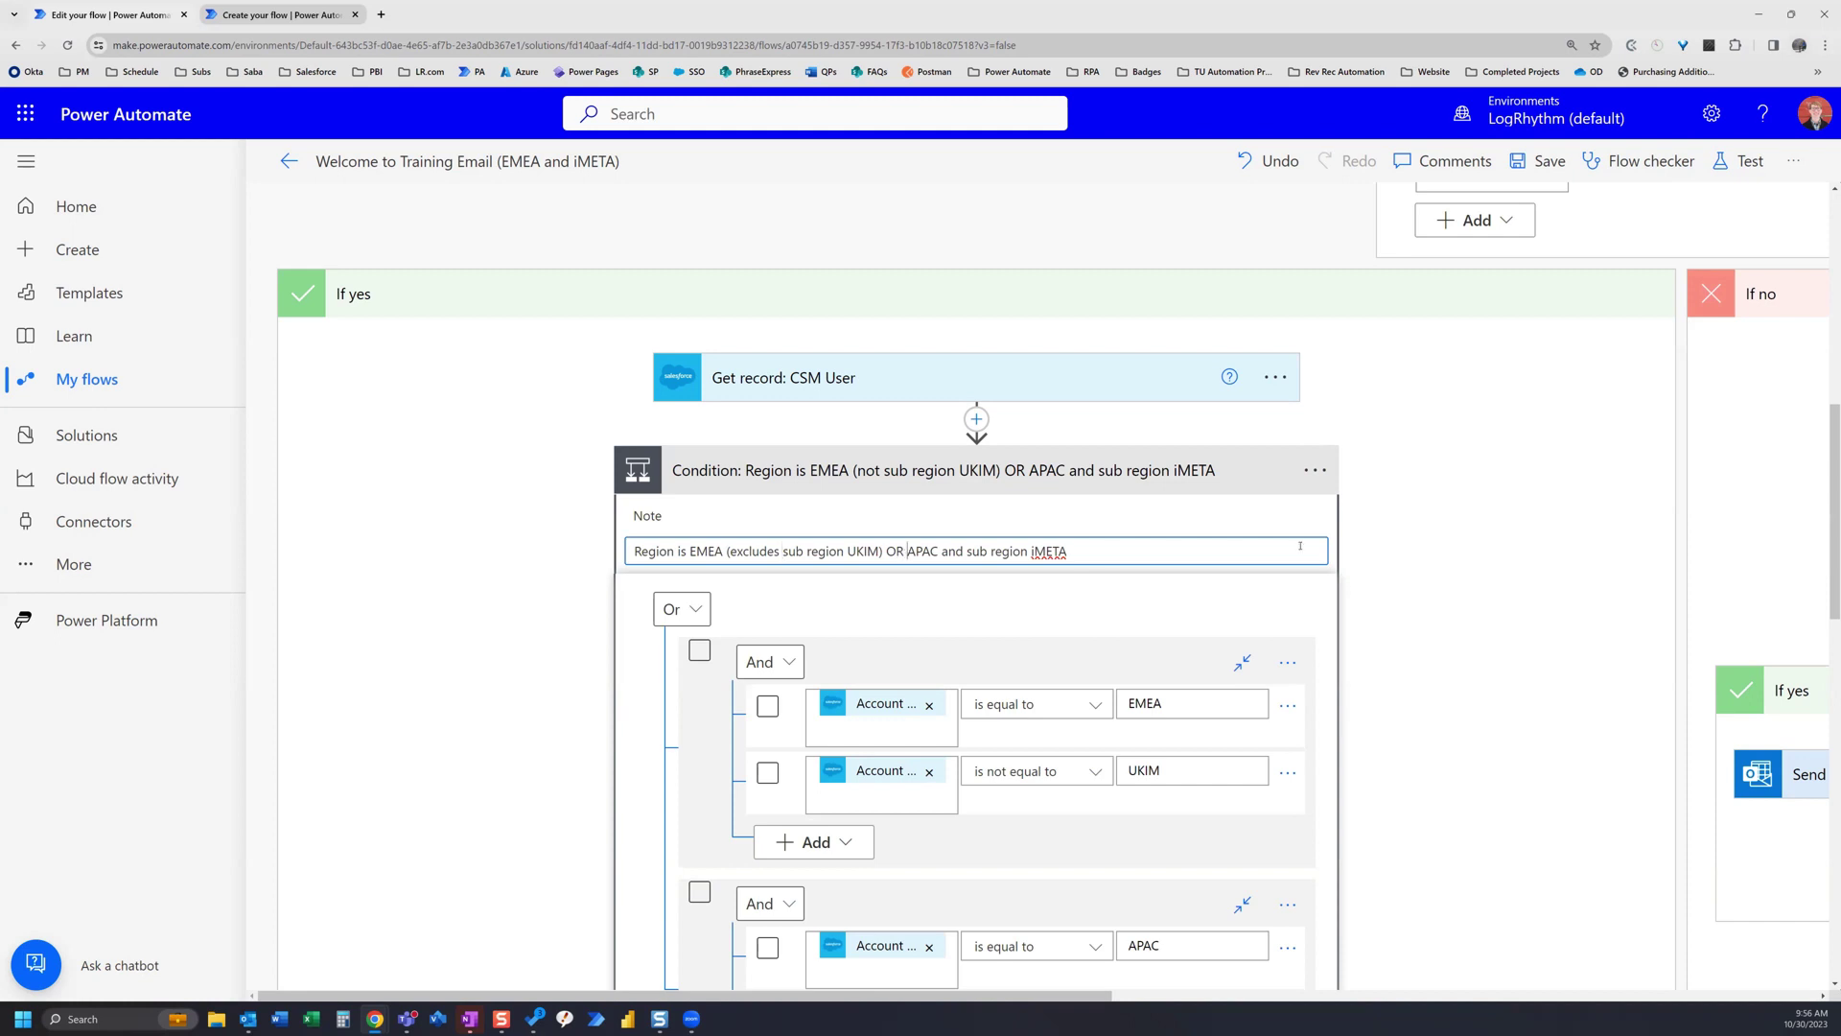
Reword the note to 'Account Region is…' phrasing with 'excluding', then confirm it
{"action": "type", "text": "Account Regio"}
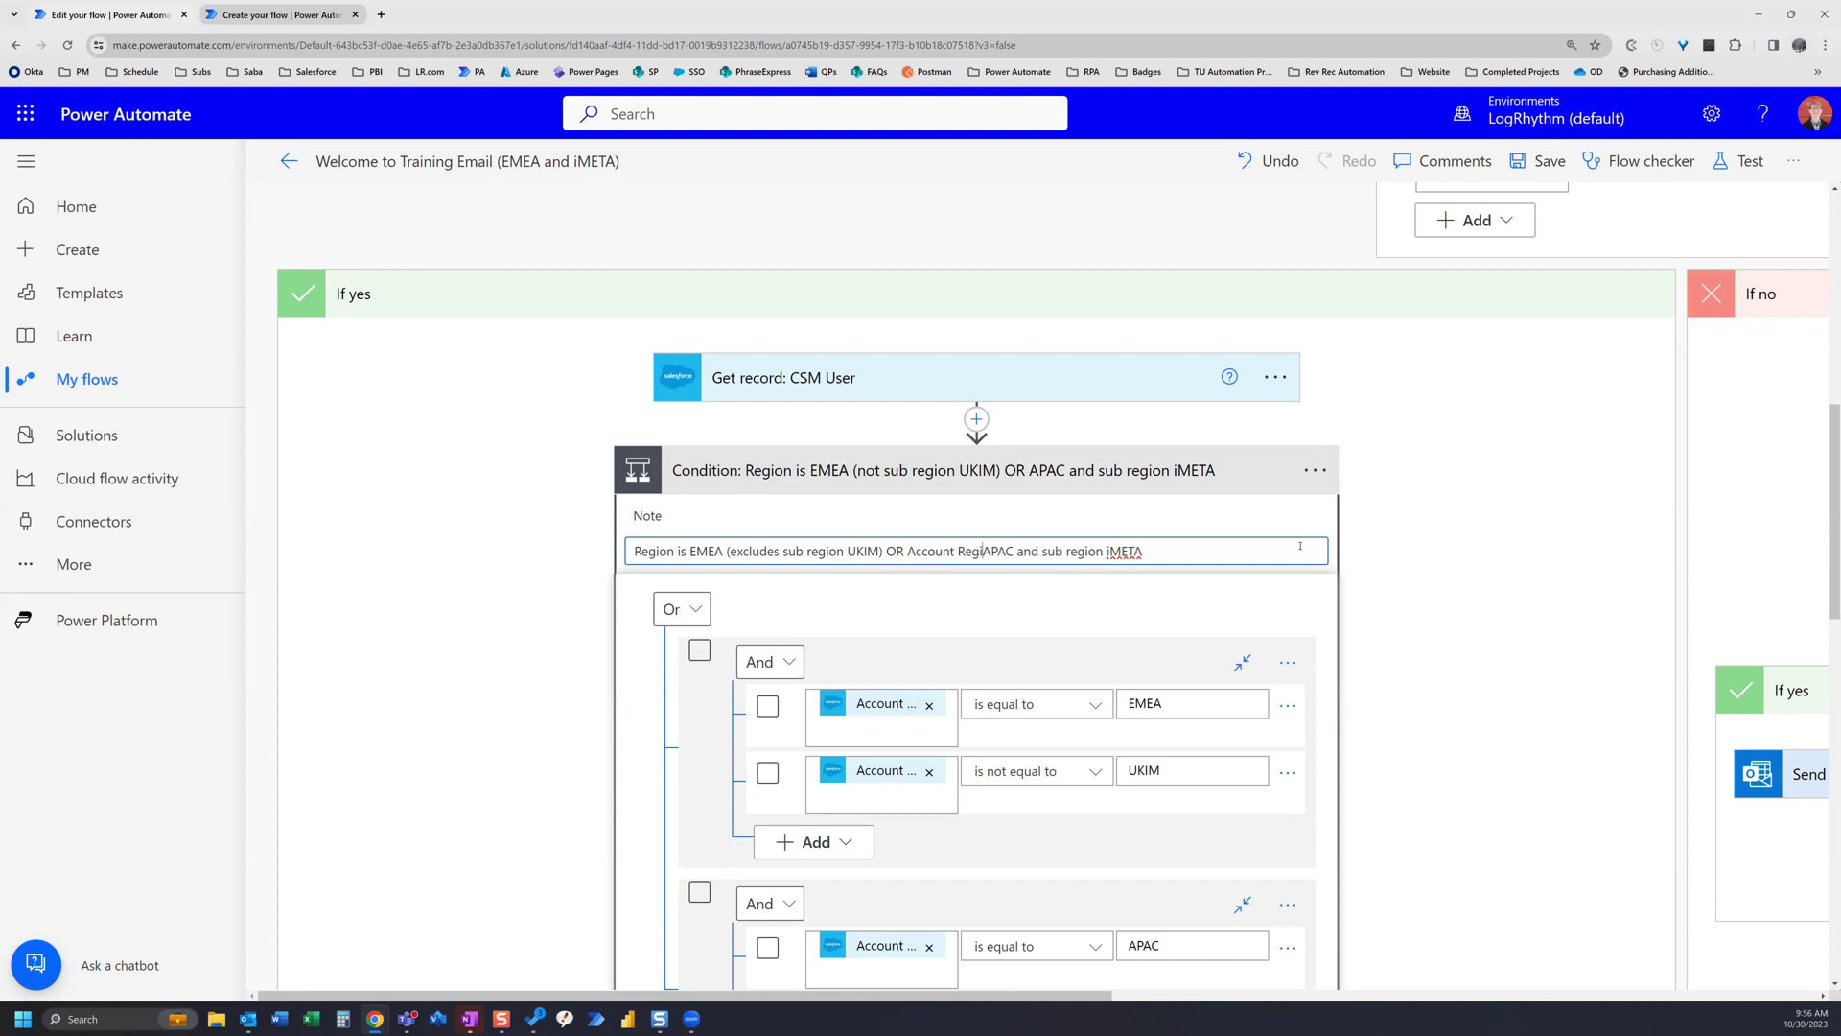
{"action": "type", "text": "n is"}
{"action": "type", "text": "is"}
{"action": "key", "text": "BackSpace"}
{"action": "key", "text": "Home"}
{"action": "type", "text": "Account"}
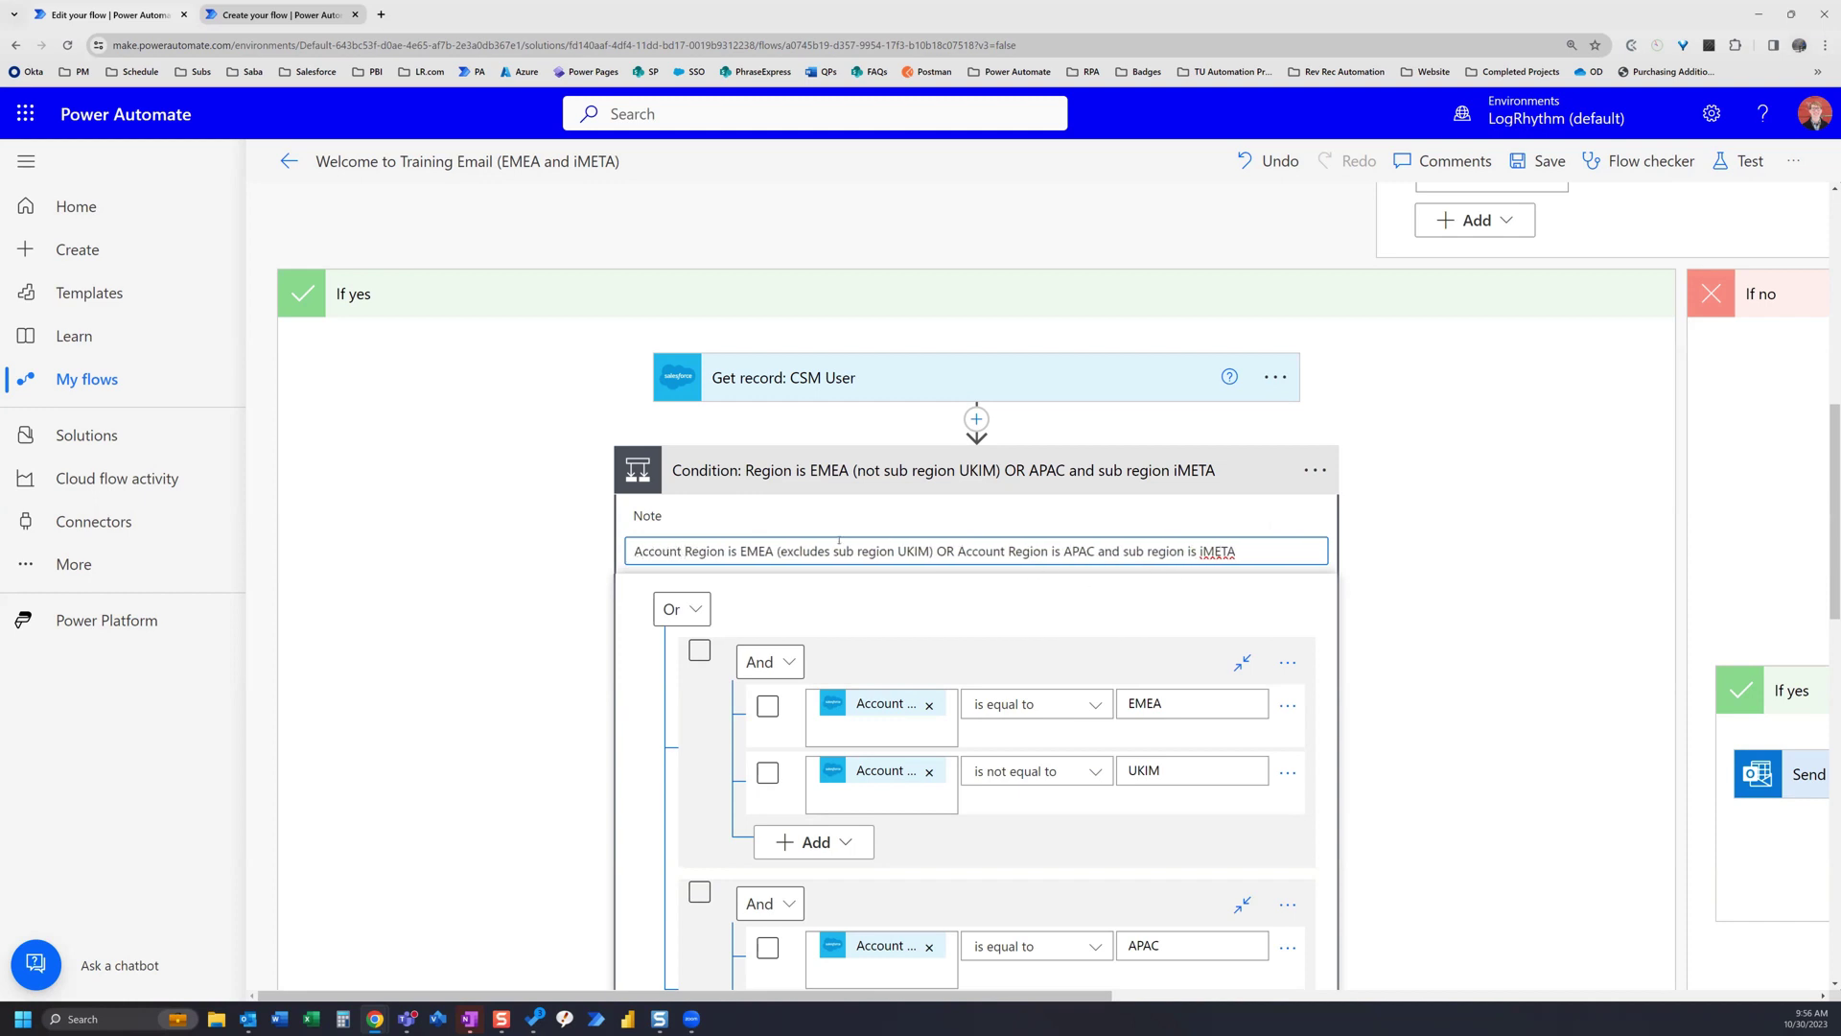
{"action": "key", "text": "BackSpace"}
{"action": "key", "text": "BackSpace"}
{"action": "type", "text": "ing"}
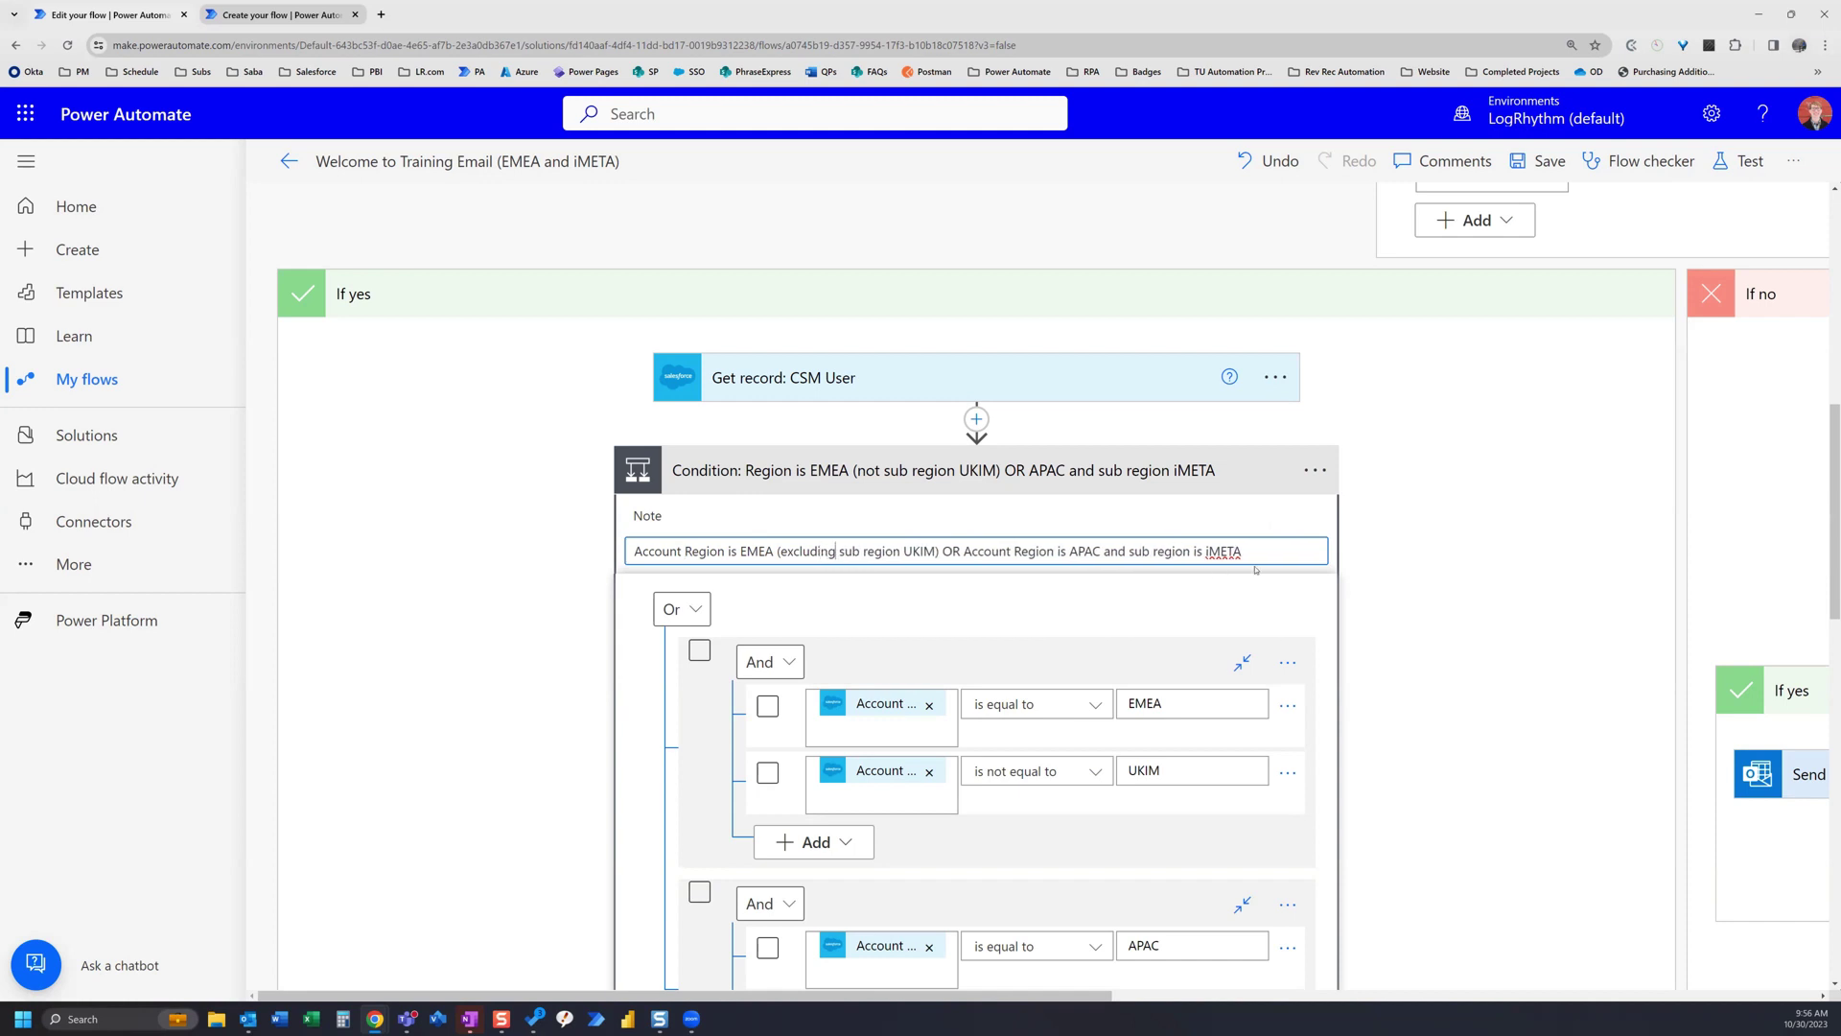
{"action": "key", "text": "Return"}
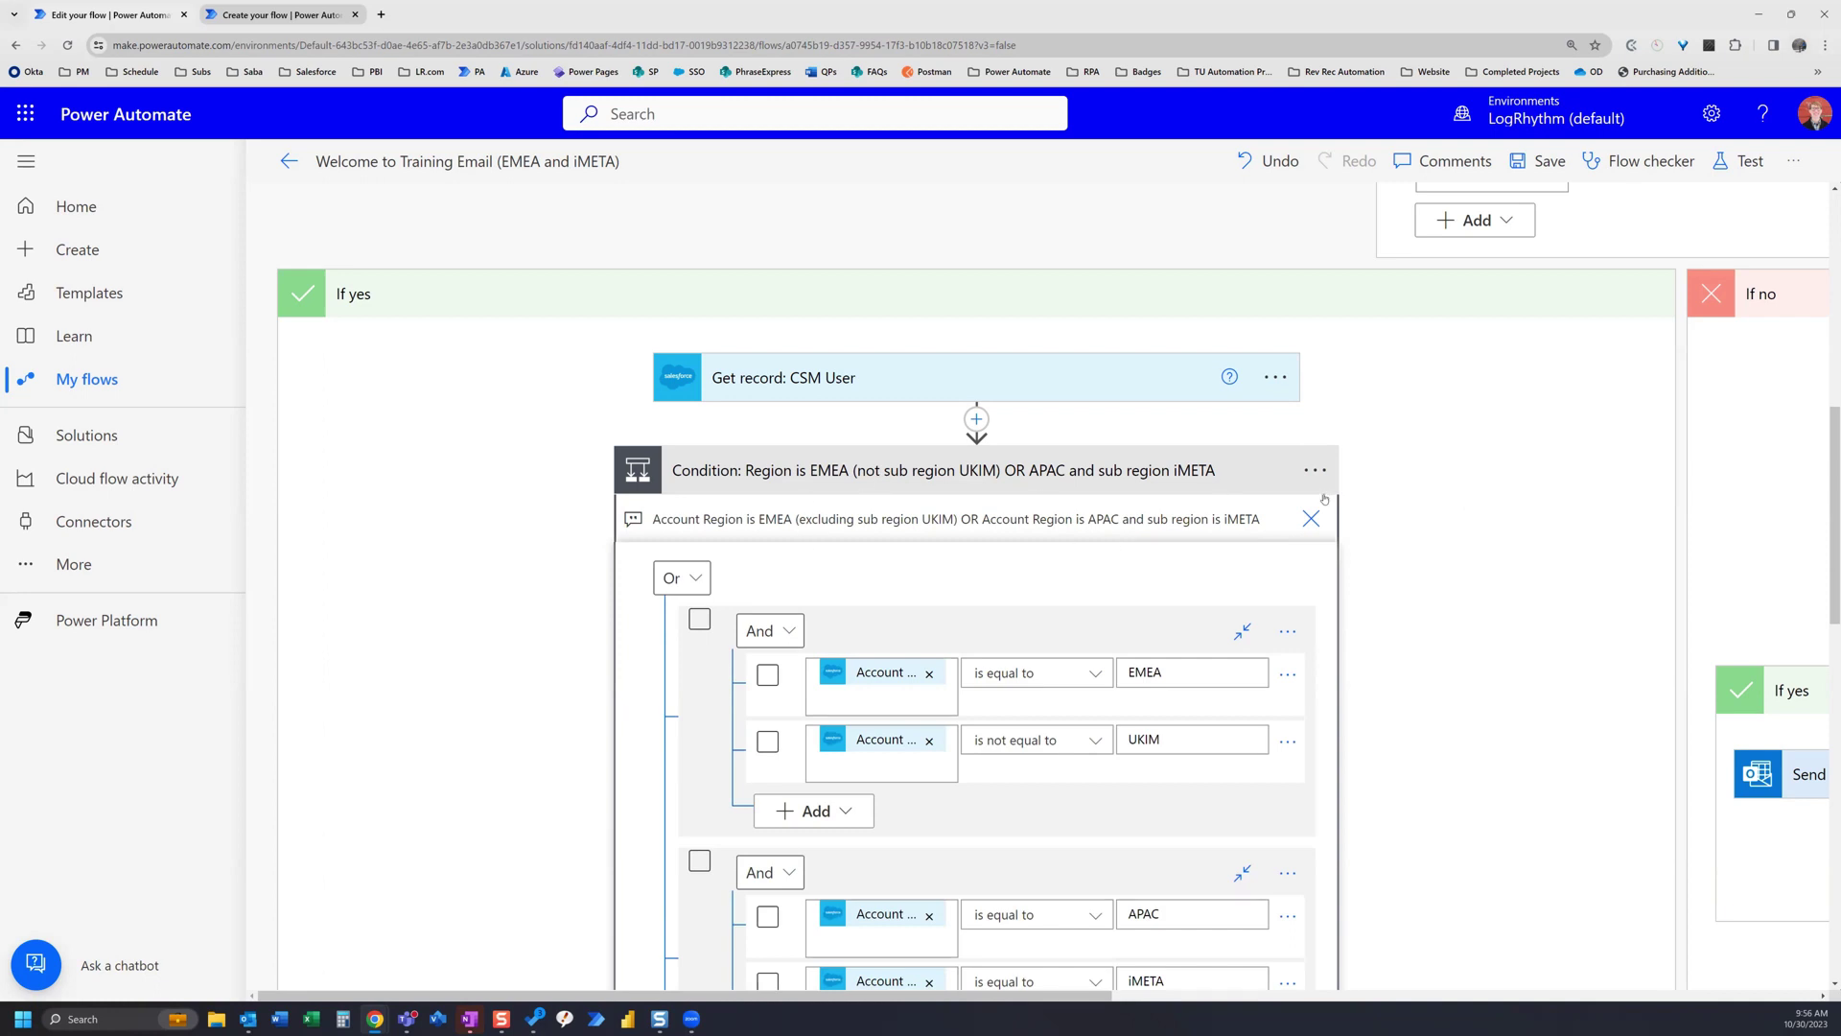
Scroll the condition card to see the new empty Or group under the EMEA and APAC groups
{"action": "scroll", "coordinate": [1362, 572], "scroll_direction": "up", "scroll_amount": 2}
{"action": "scroll", "coordinate": [1362, 572], "scroll_direction": "down", "scroll_amount": 3}
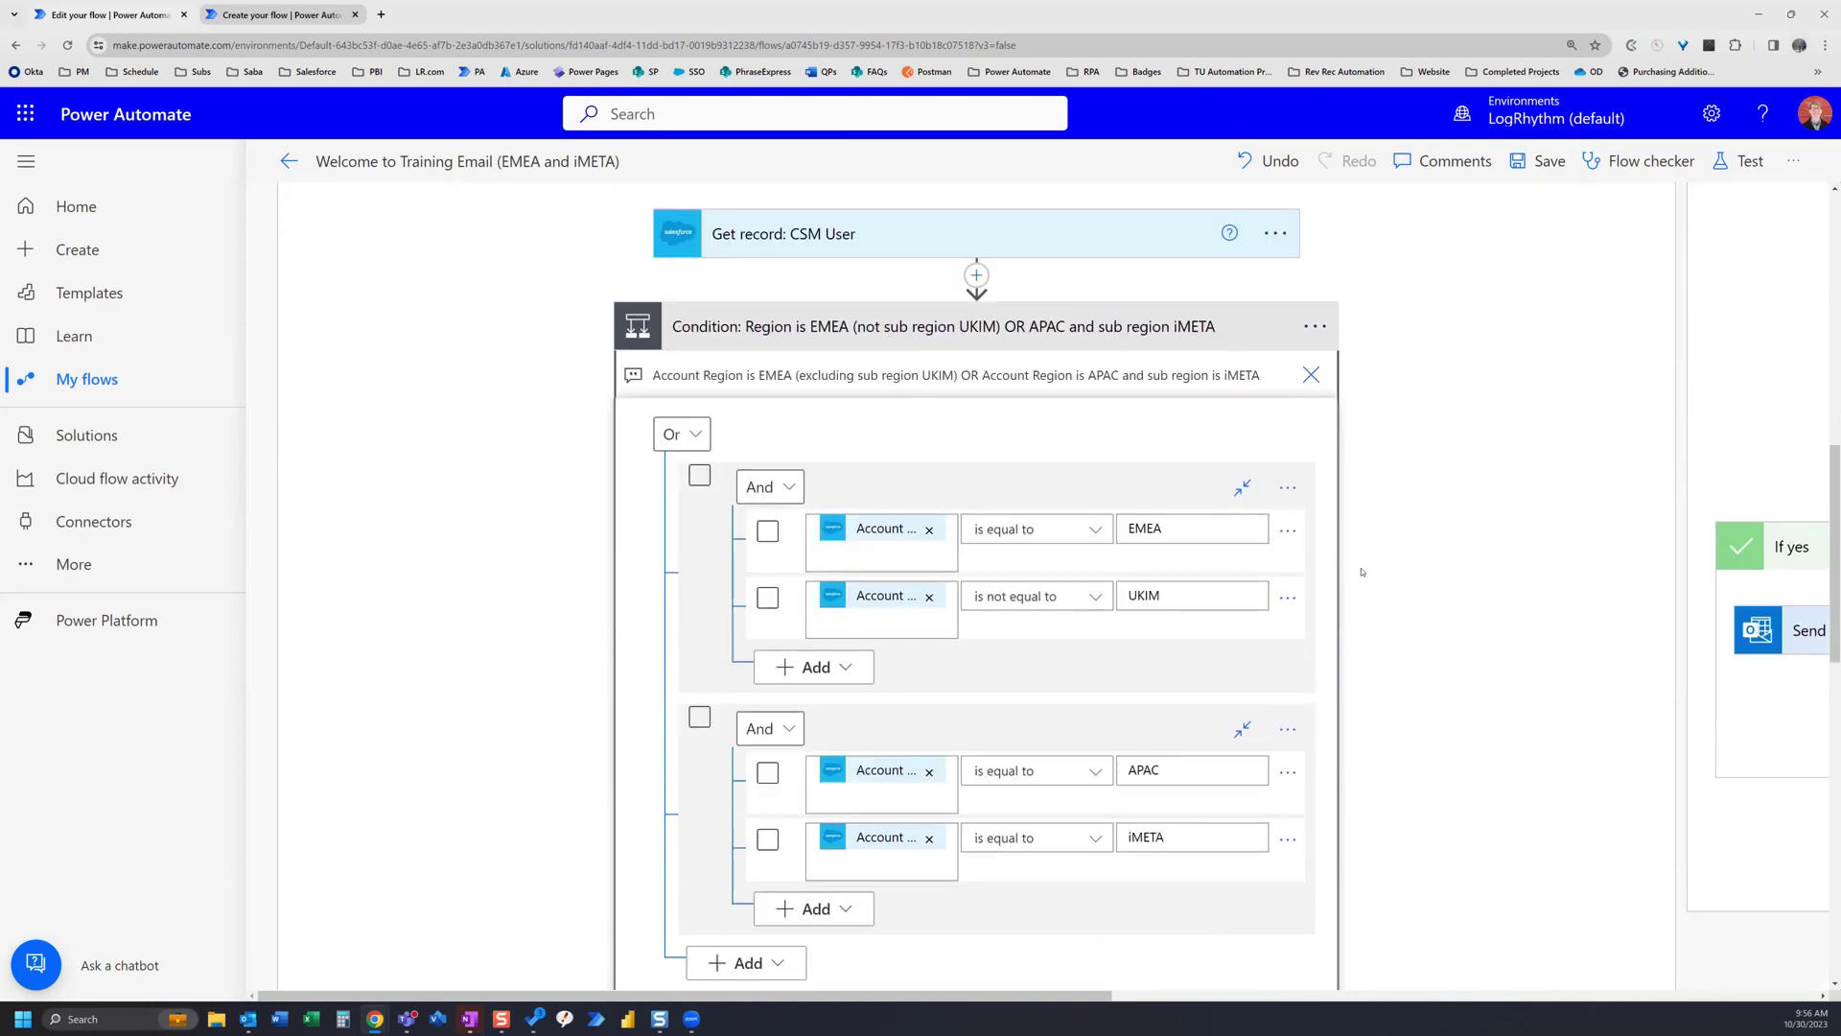
{"action": "scroll", "coordinate": [1247, 602], "scroll_direction": "down", "scroll_amount": 2}
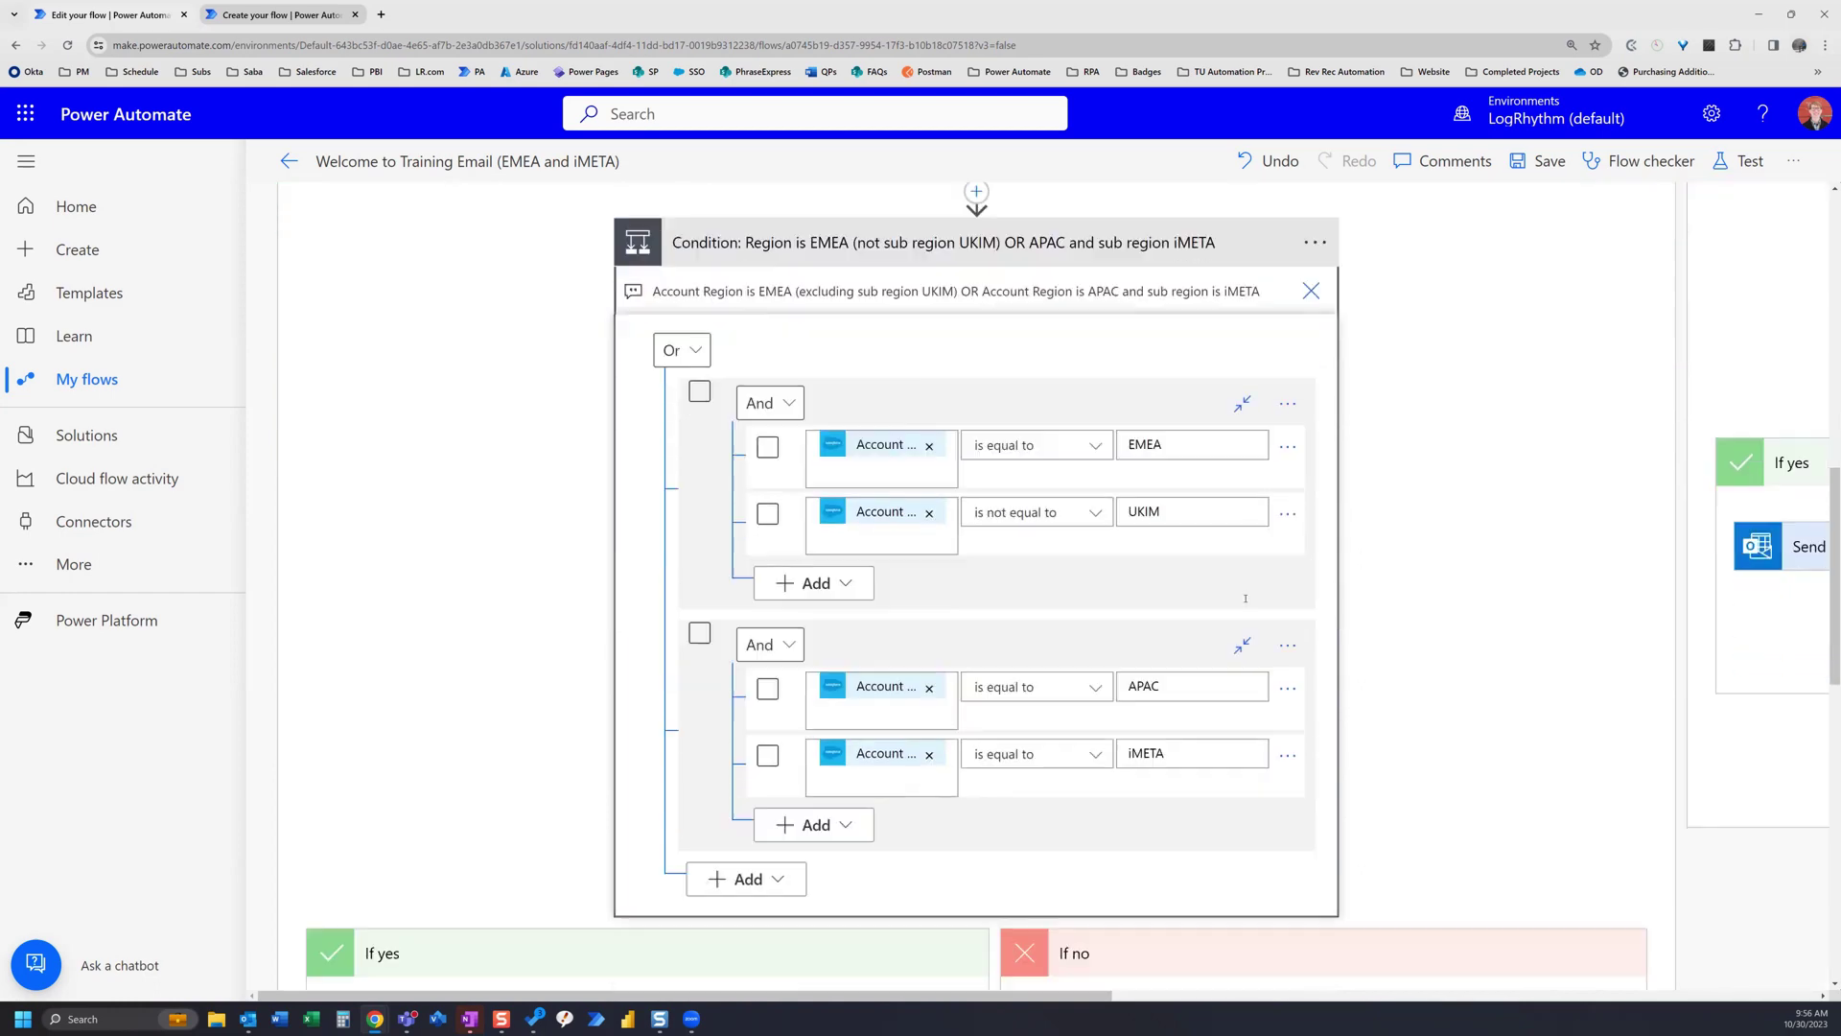
{"action": "scroll", "coordinate": [1244, 595], "scroll_direction": "up", "scroll_amount": 2}
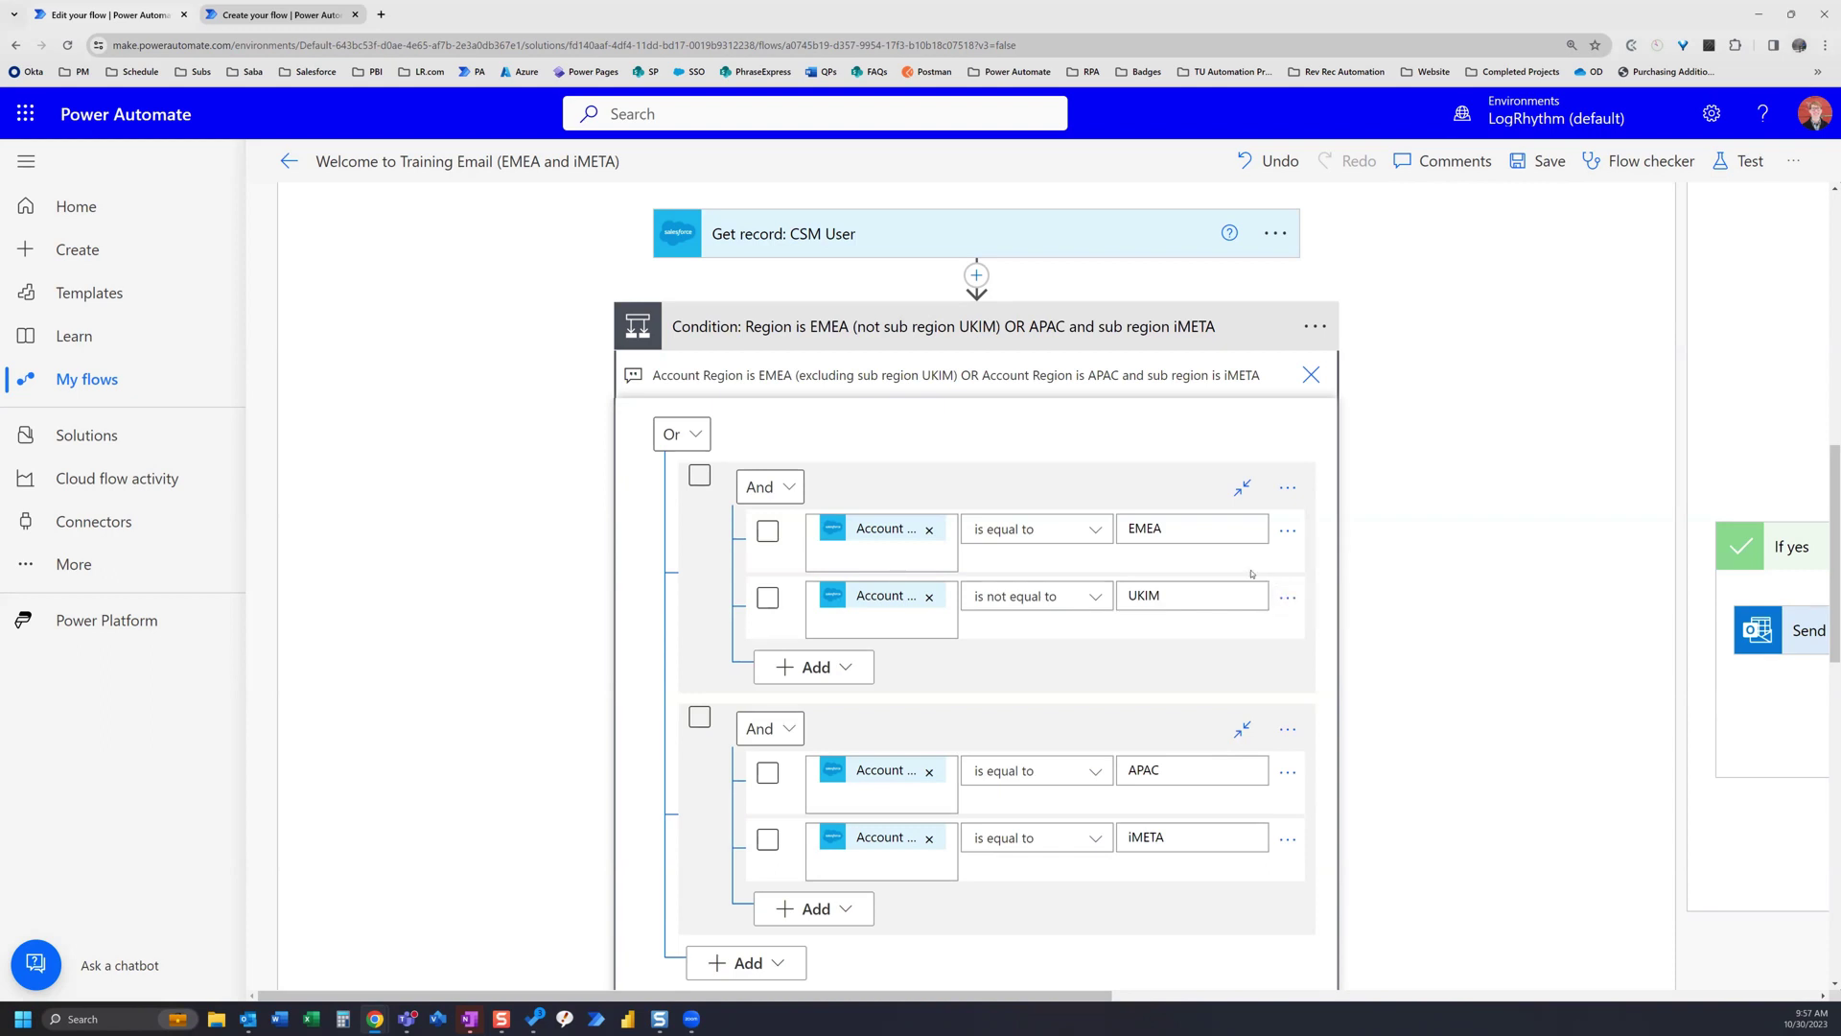
{"action": "scroll", "coordinate": [1252, 574], "scroll_direction": "down", "scroll_amount": 2}
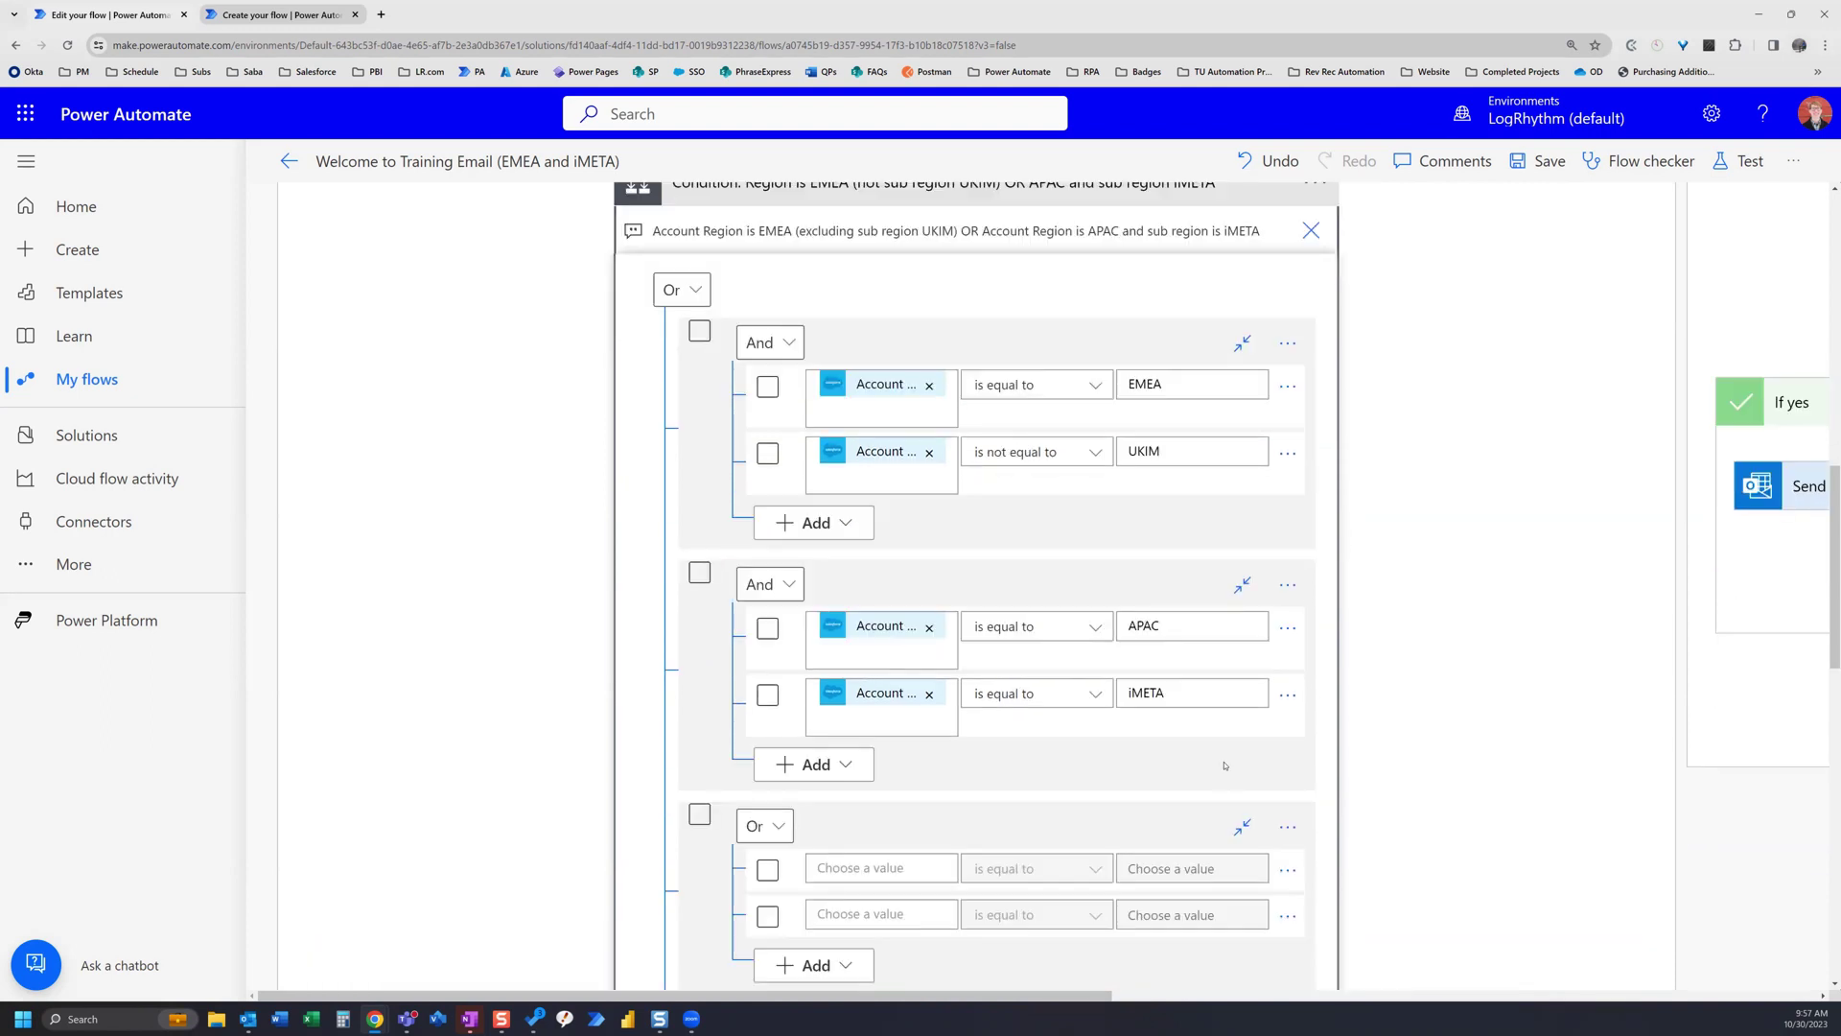